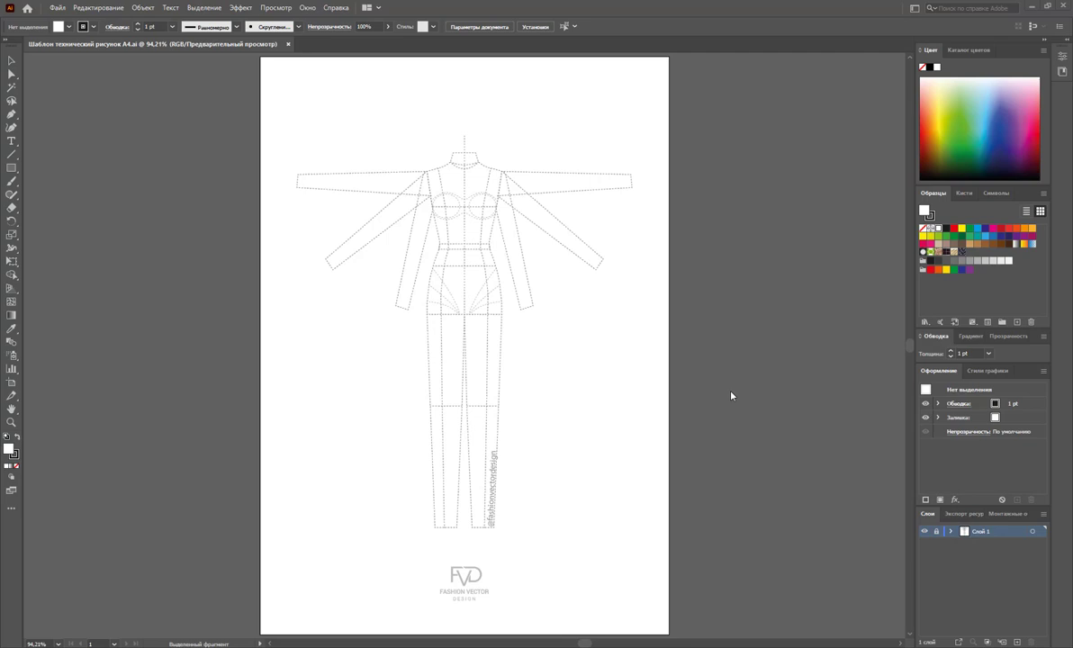
Unlock the croquis layer and delete both sleeves, leaving only the dotted torso and legs
left_click(937, 532)
left_click(12, 74)
mouse_move(354, 119)
left_mouse_down()
mouse_move(420, 316)
mouse_move(410, 317)
left_mouse_up()
key("Delete")
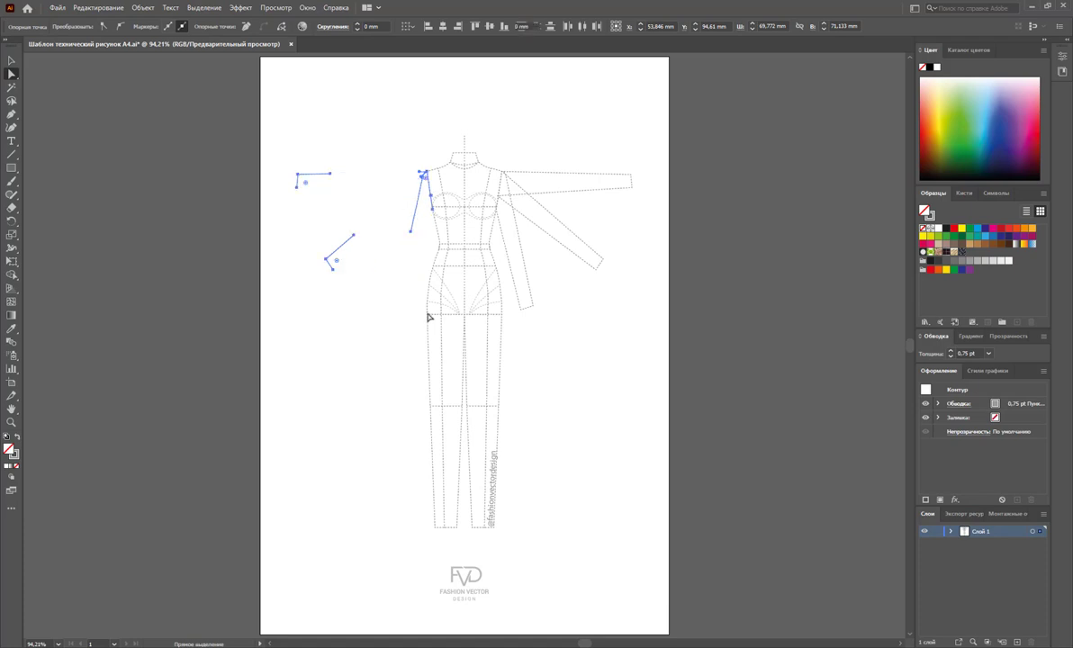
key("Delete")
left_click_drag(615, 116, 522, 335)
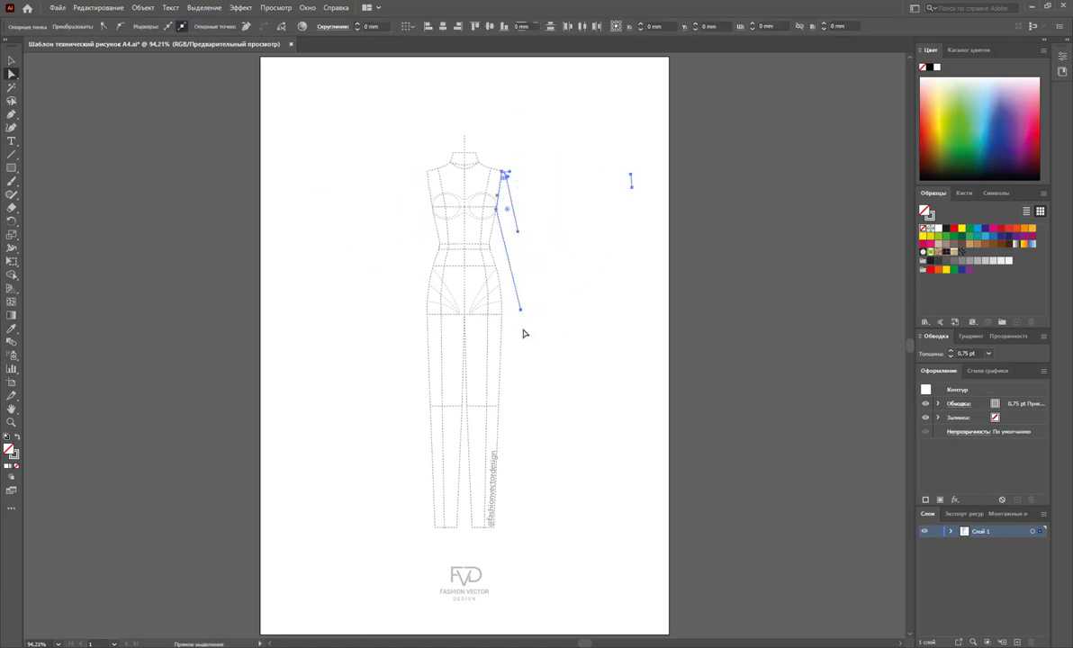
key("Delete")
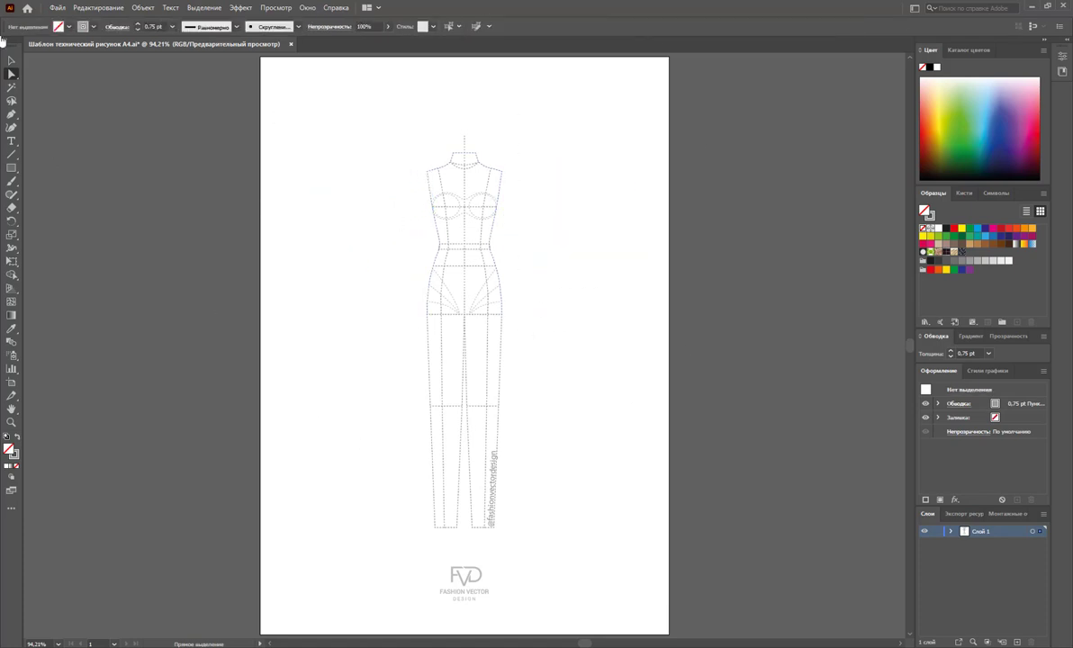
key("v")
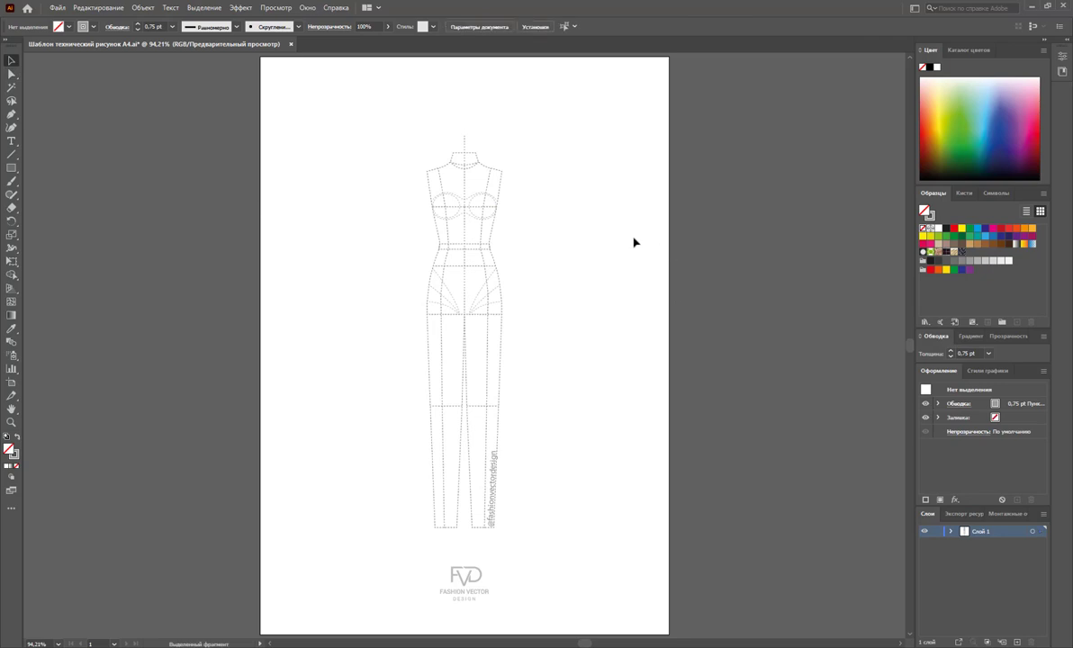
Move the croquis left, duplicate it beside the original, lock Layer 1, and exit isolation mode
left_click(482, 209)
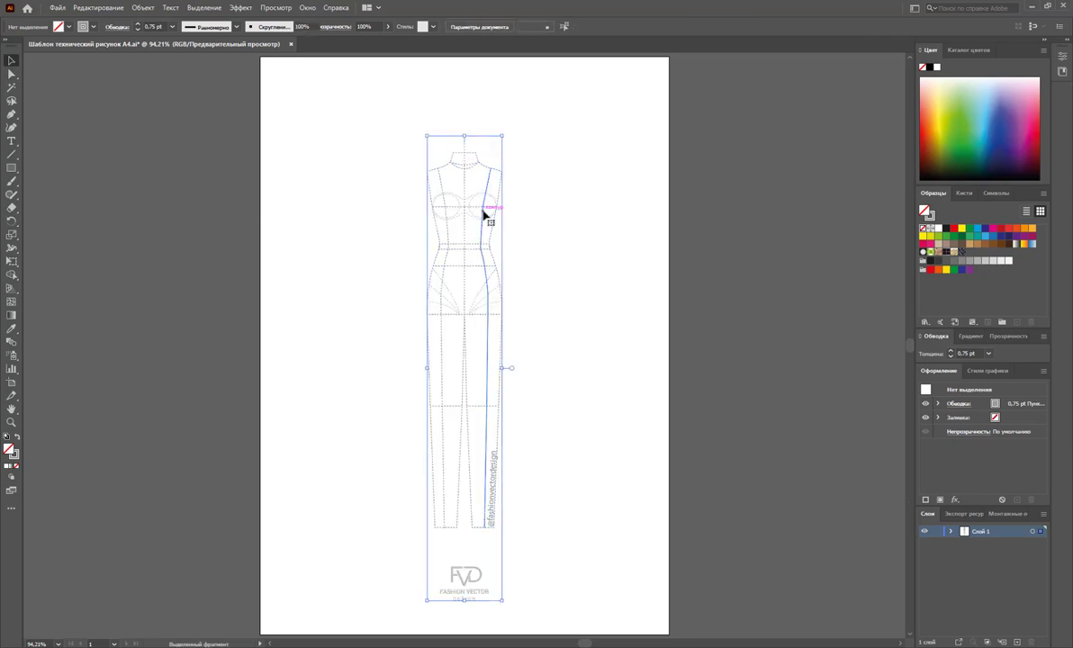
double_click(482, 209)
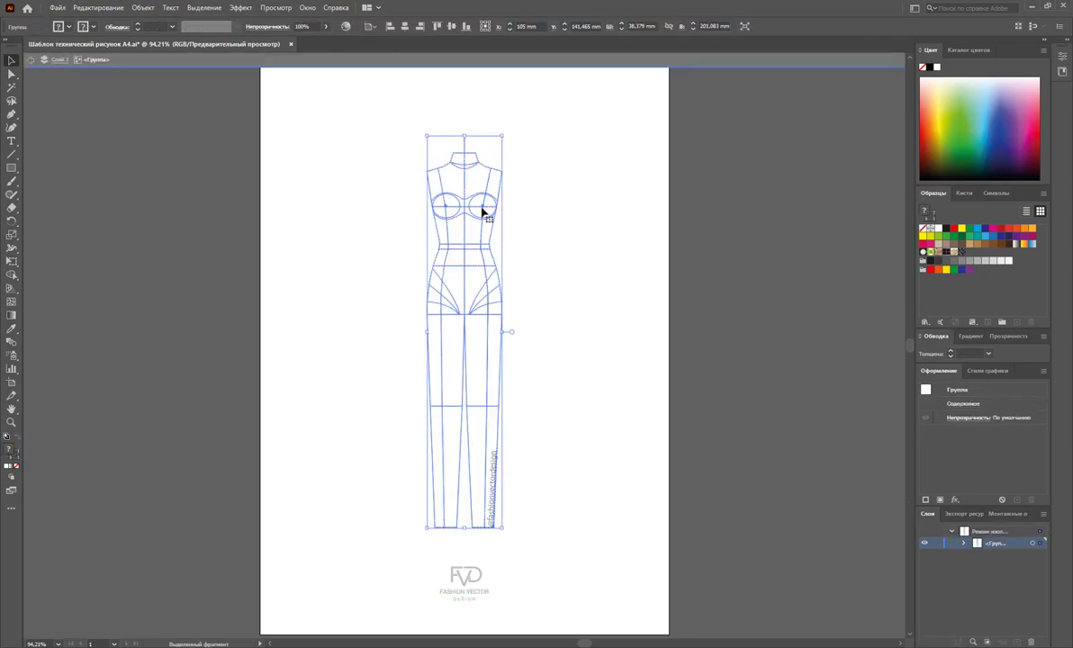
mouse_move(482, 209)
left_mouse_down()
mouse_move(398, 216)
mouse_move(559, 227)
left_mouse_up()
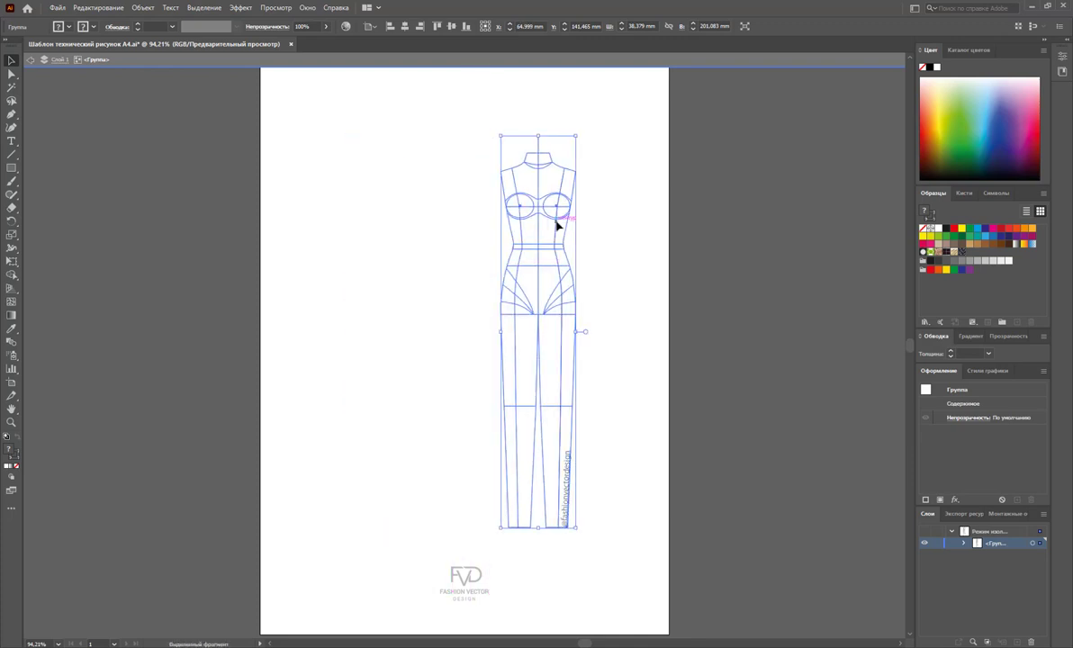
left_click(493, 229)
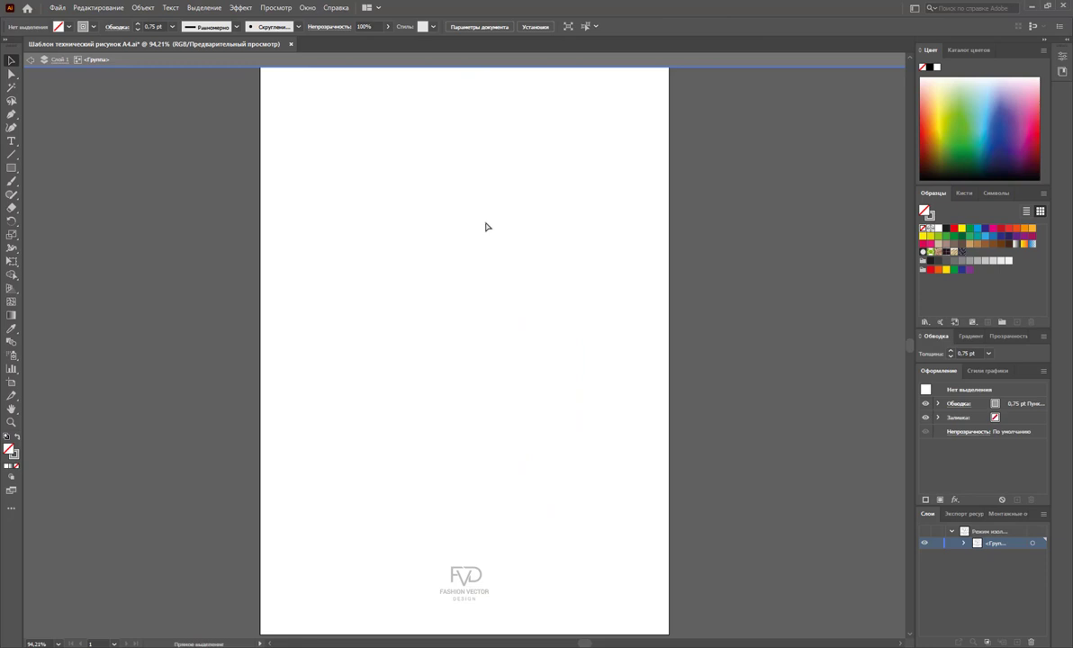
left_click(506, 242)
left_click_drag(539, 227, 403, 228)
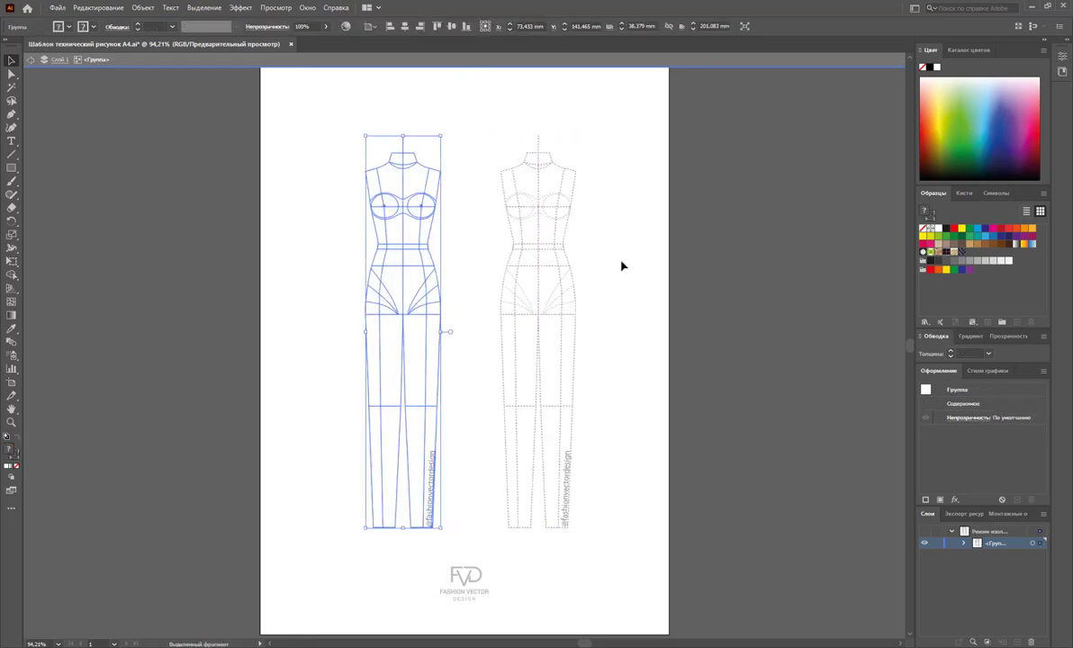
left_click(621, 265)
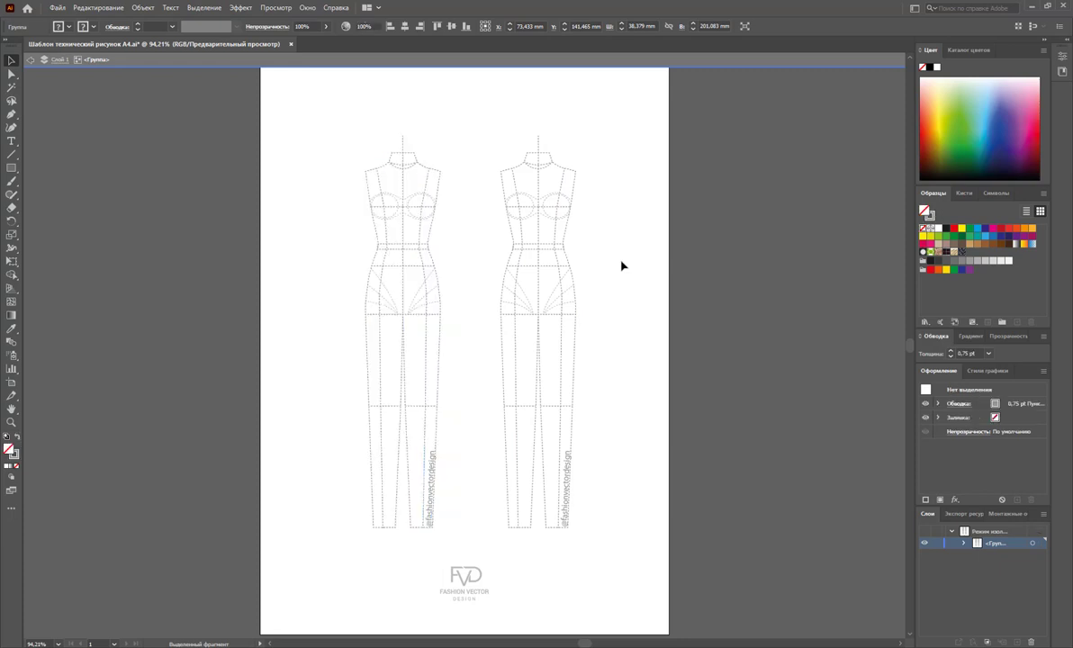
left_click(936, 544)
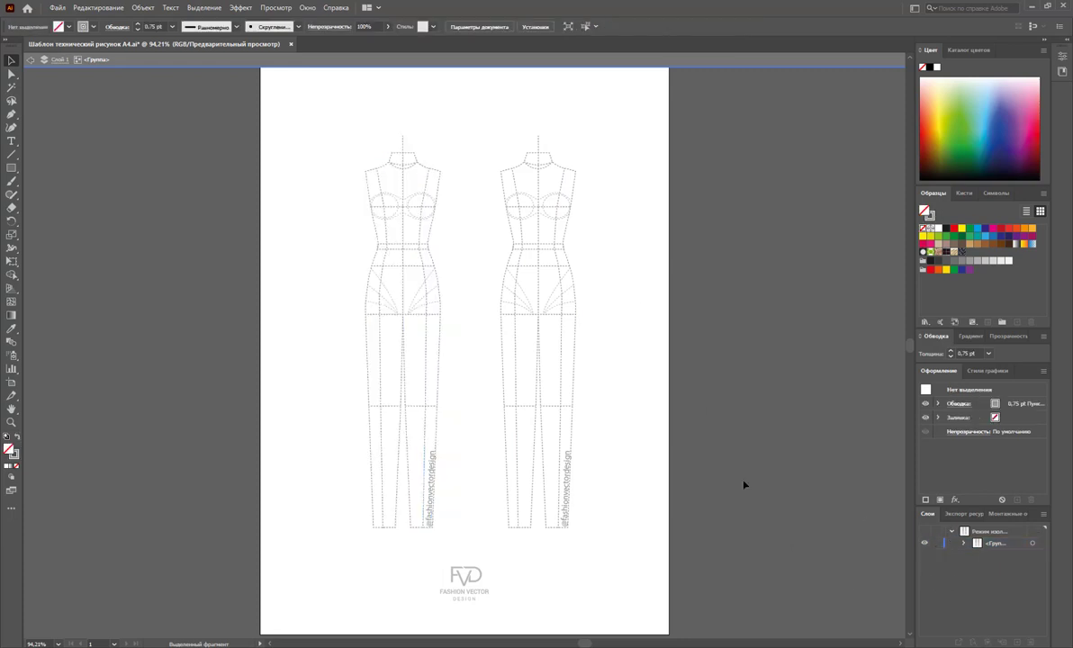
double_click(652, 325)
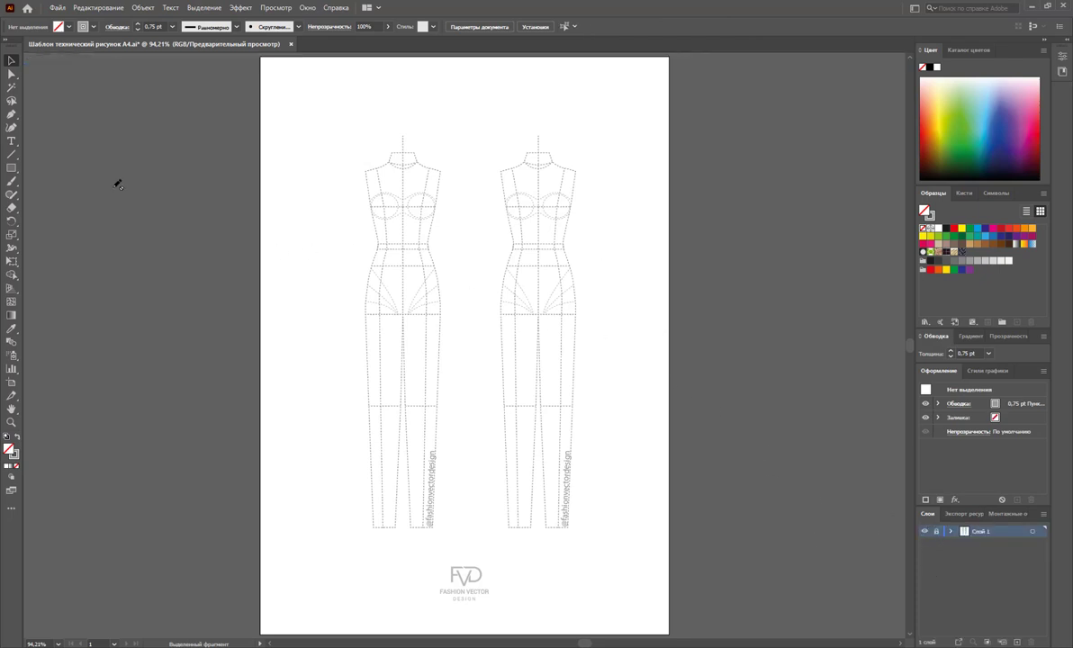
Add Layer 2, shift both croquis slightly left to centre them, and lock Layer 1
key("ctrl+l")
left_click(12, 114)
left_click(11, 61)
left_click_drag(537, 56, 293, 497)
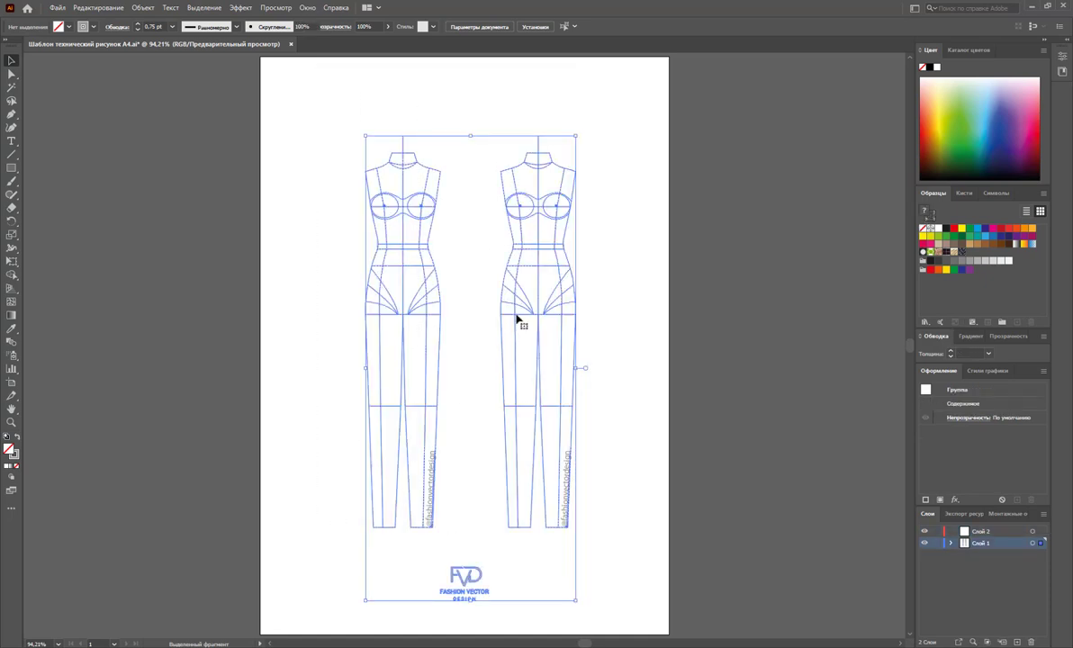
left_click_drag(540, 321, 529, 324)
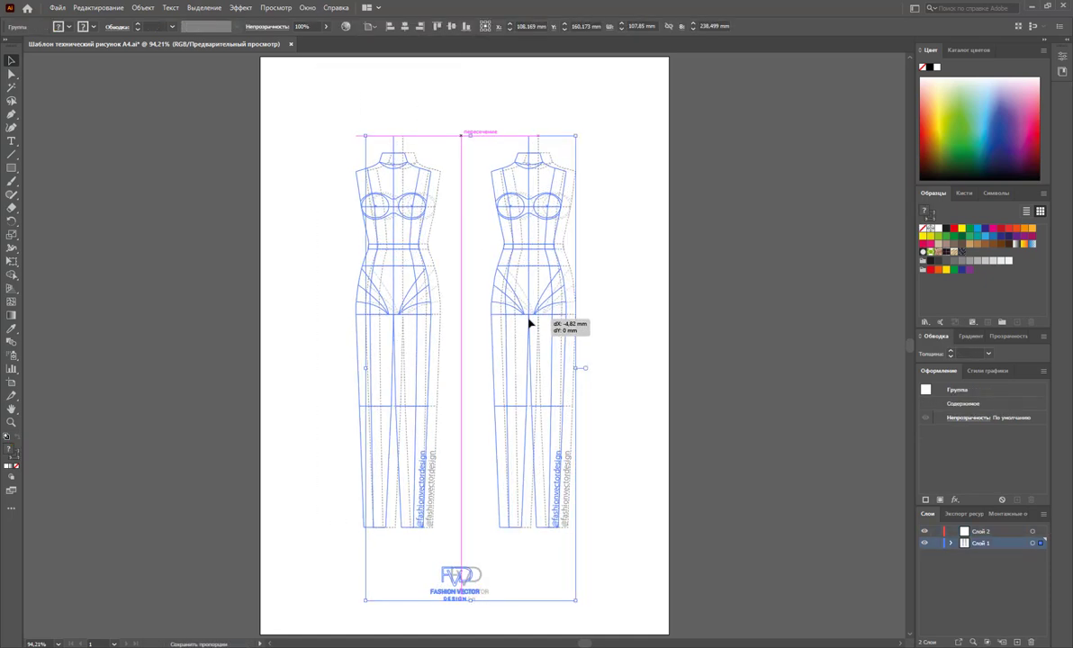
left_click(936, 543)
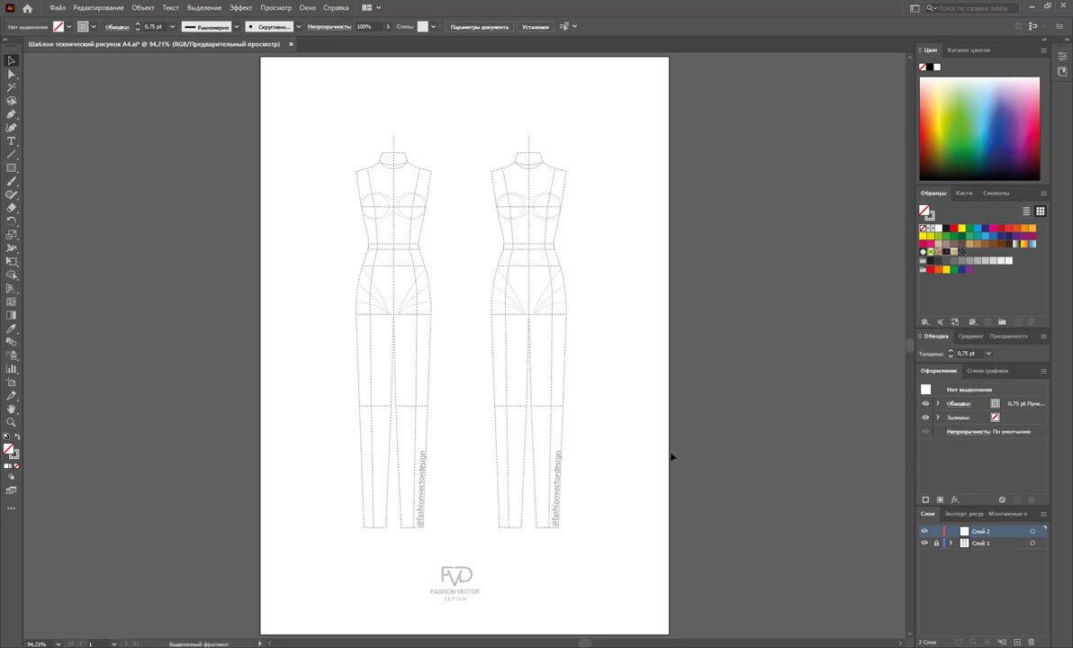
left_click(12, 422)
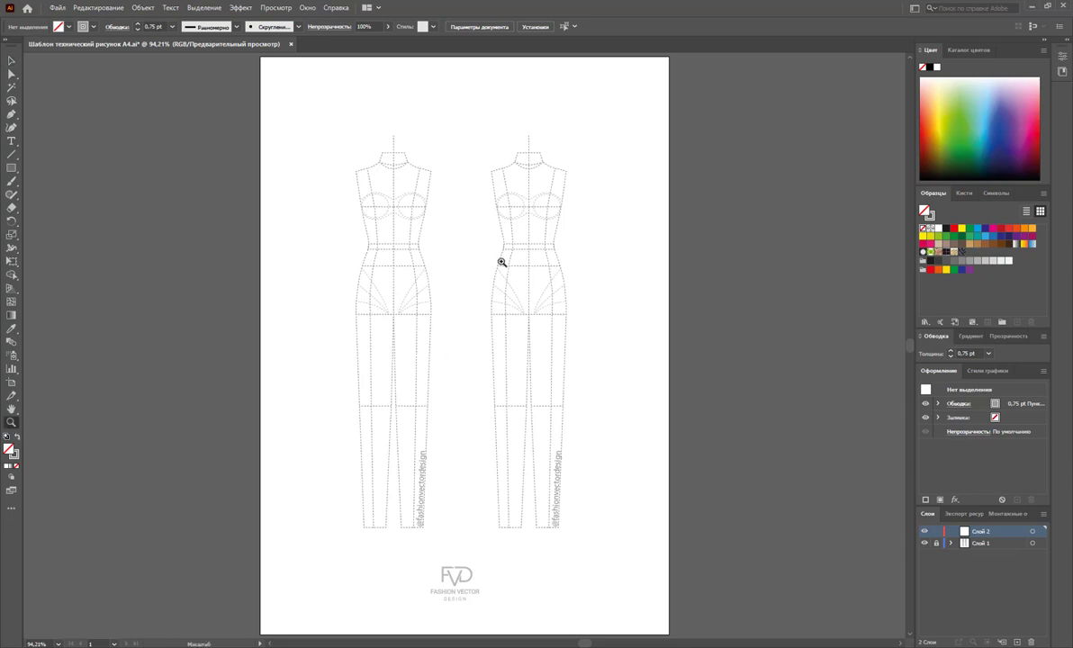
Zoom in on the two torsos
left_click_drag(501, 262, 647, 450)
scroll(442, 342, "up", 2)
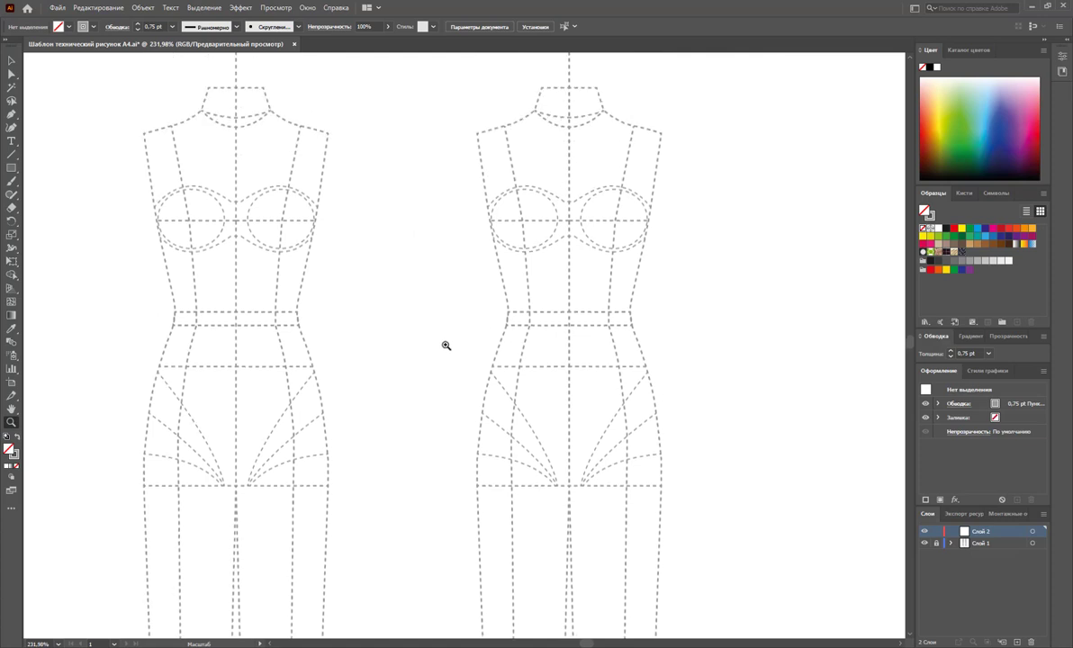
scroll(445, 348, "up", 1)
scroll(443, 353, "up", 1)
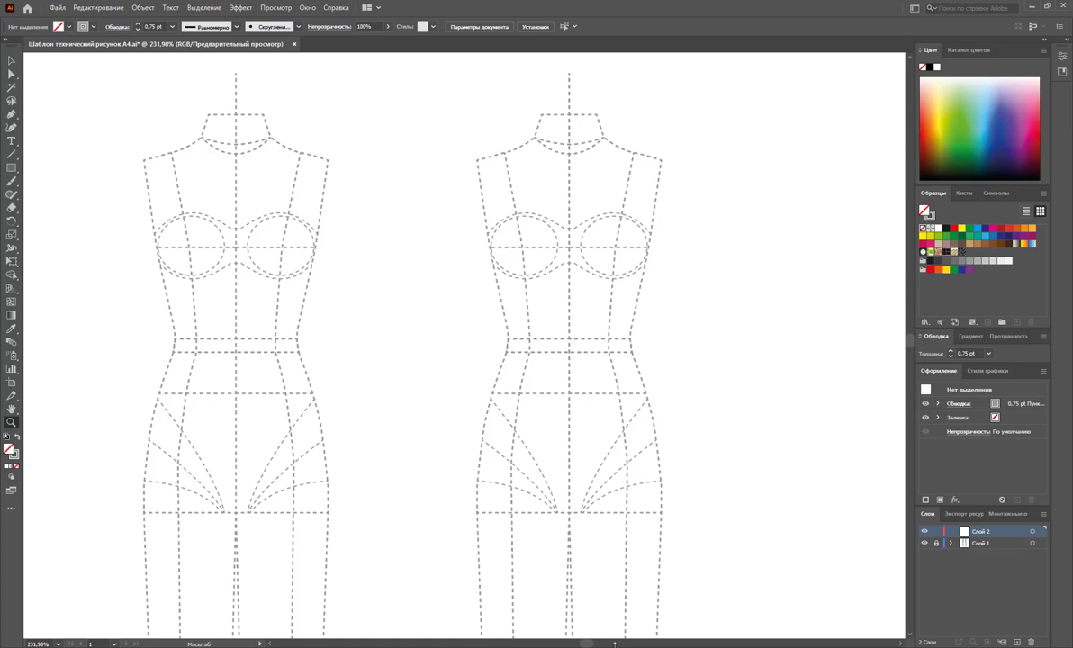
scroll(464, 342, "left", 2)
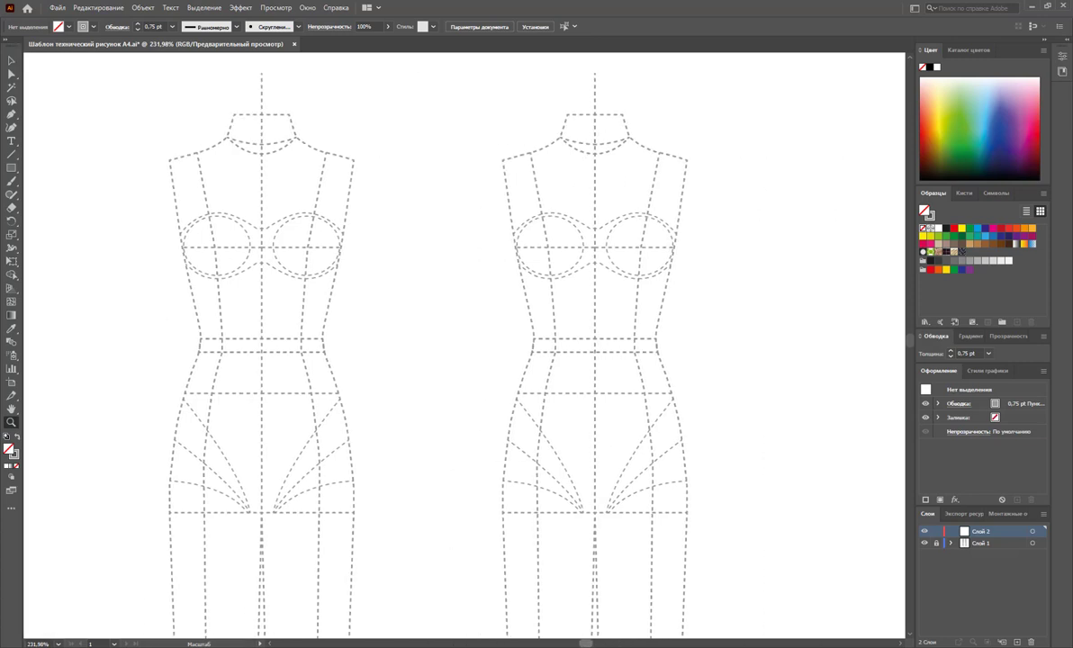
scroll(510, 526, "left", 4)
scroll(544, 599, "up", 2)
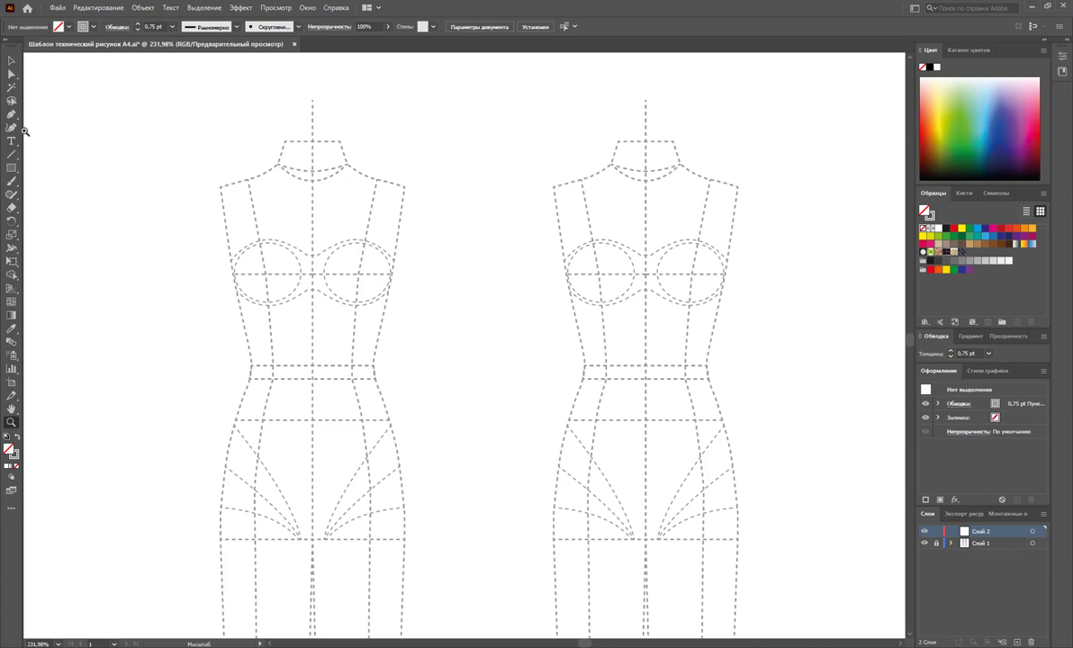
Set the Pen tool stroke to solid black by unchecking Dashed Line
left_click_drag(14, 117, 54, 112)
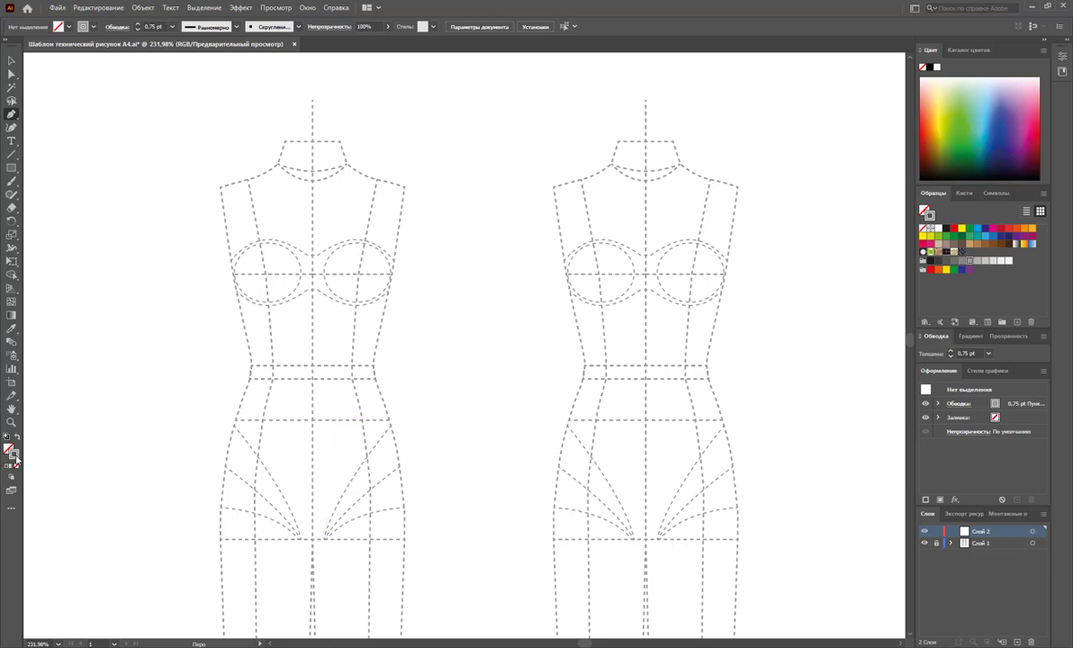
left_click(922, 337)
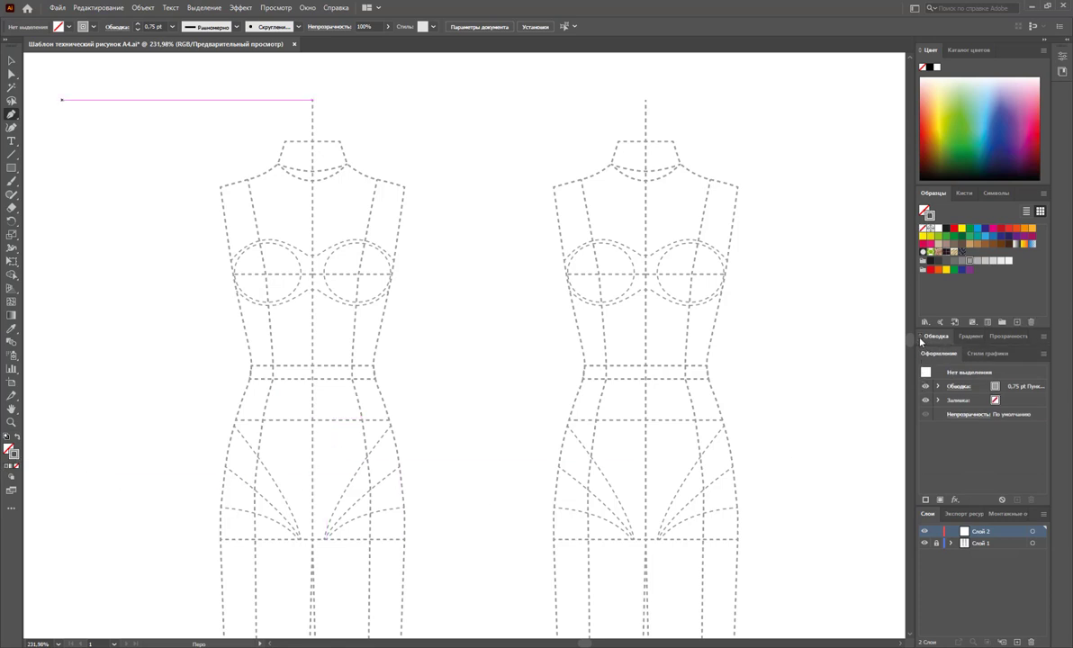
left_click(921, 339)
left_click(923, 370)
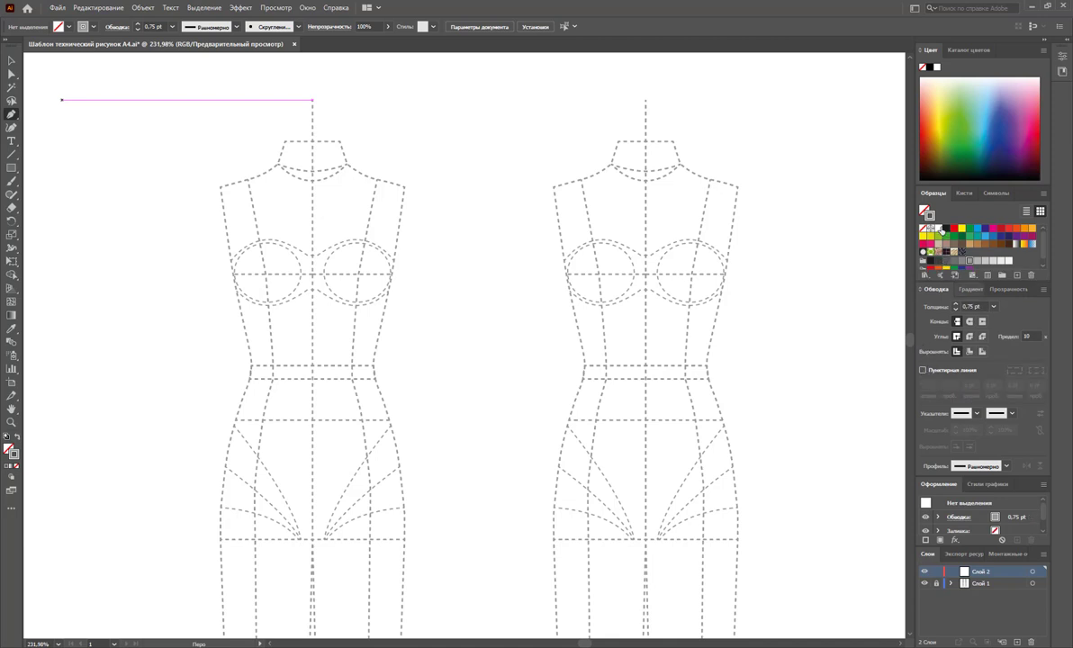
left_click(946, 229)
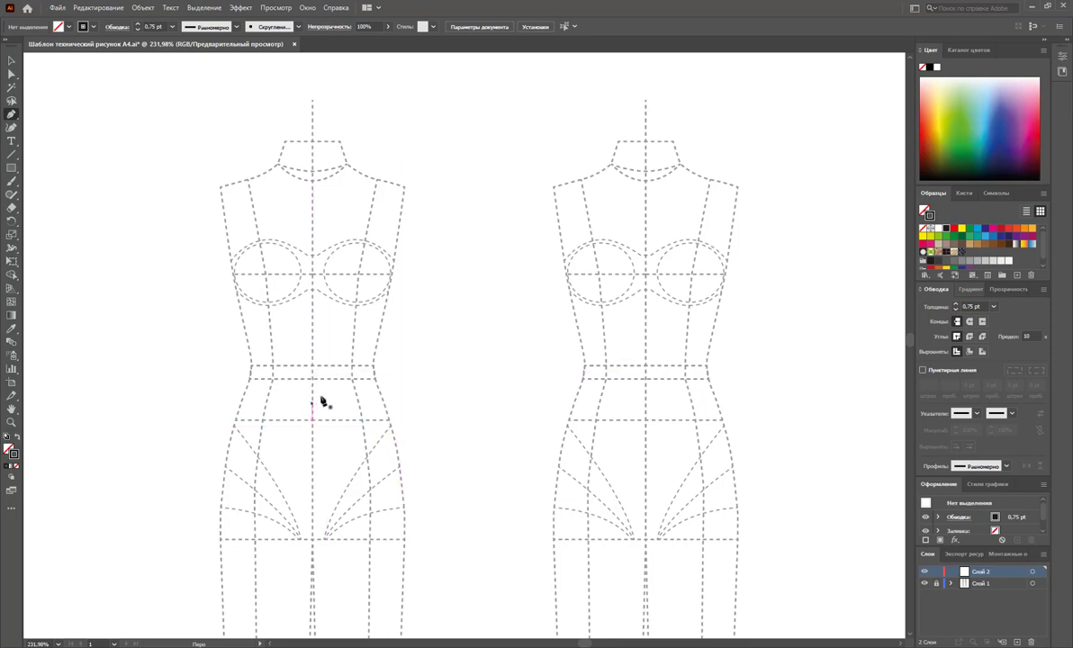
Draw and close the right-half briefs outline from centre-front waistband down the hip to the crotch
left_click(313, 393)
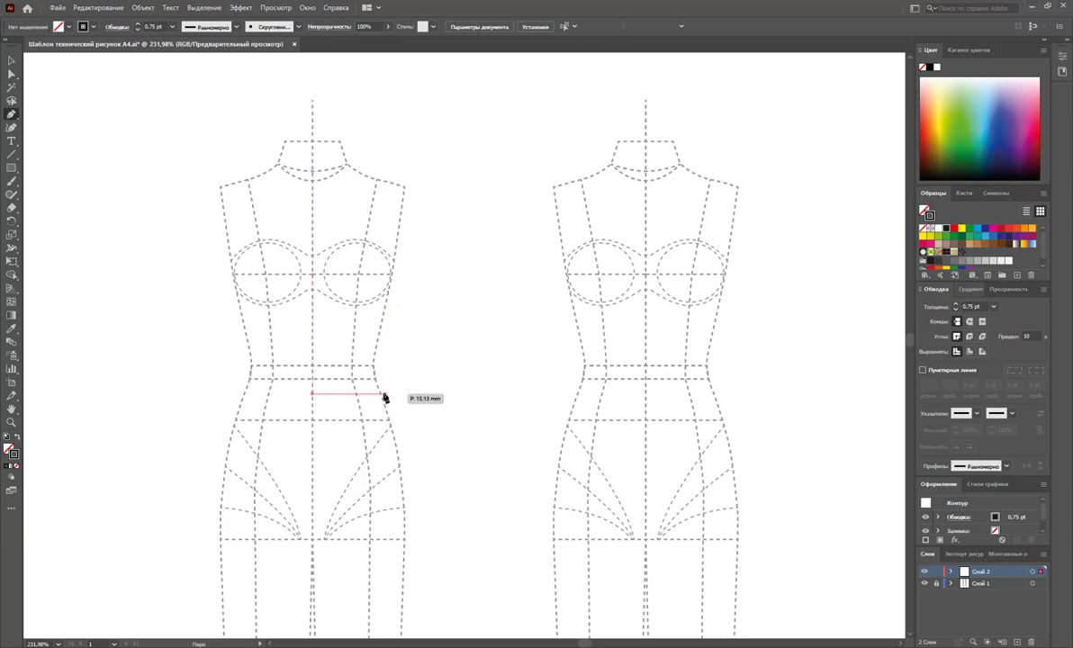
left_click(381, 393)
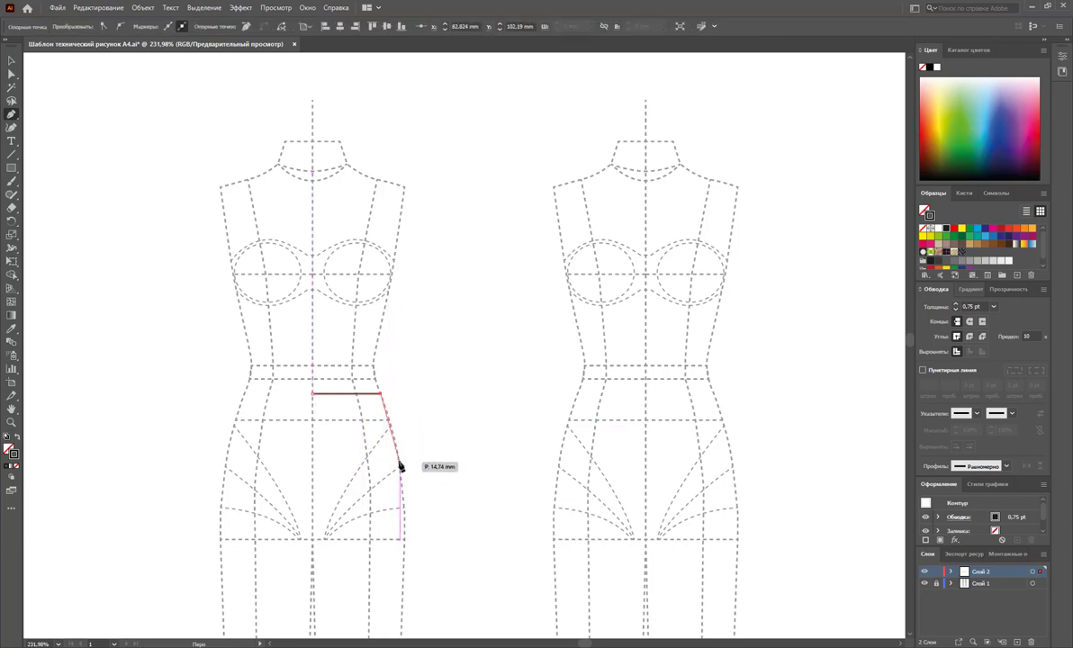
left_click(394, 426)
left_click(399, 467)
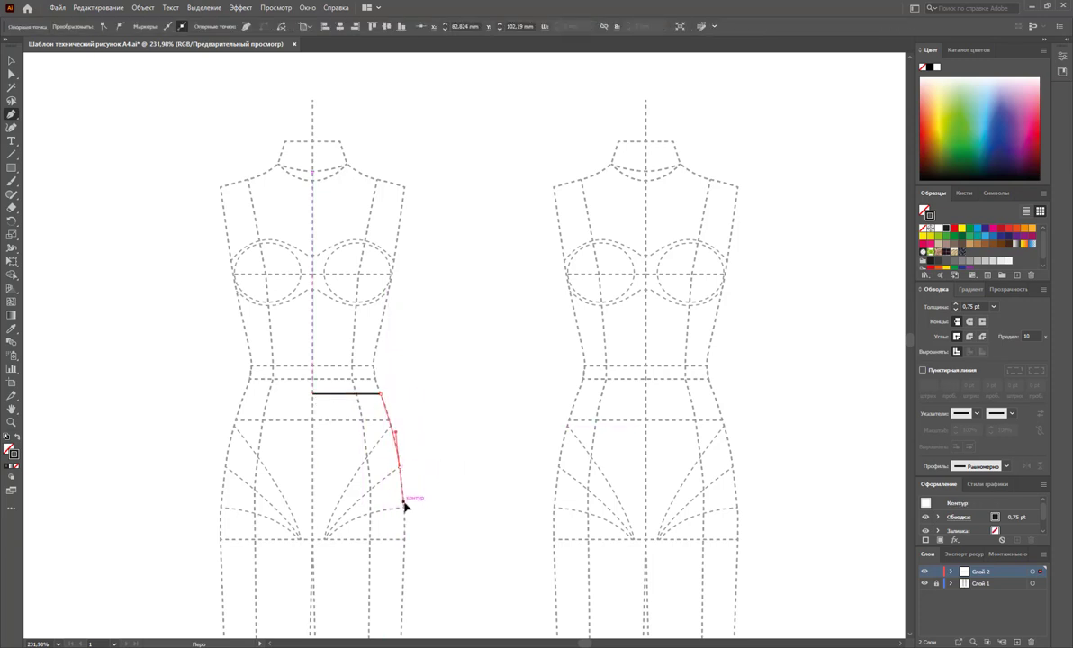
left_click(405, 509)
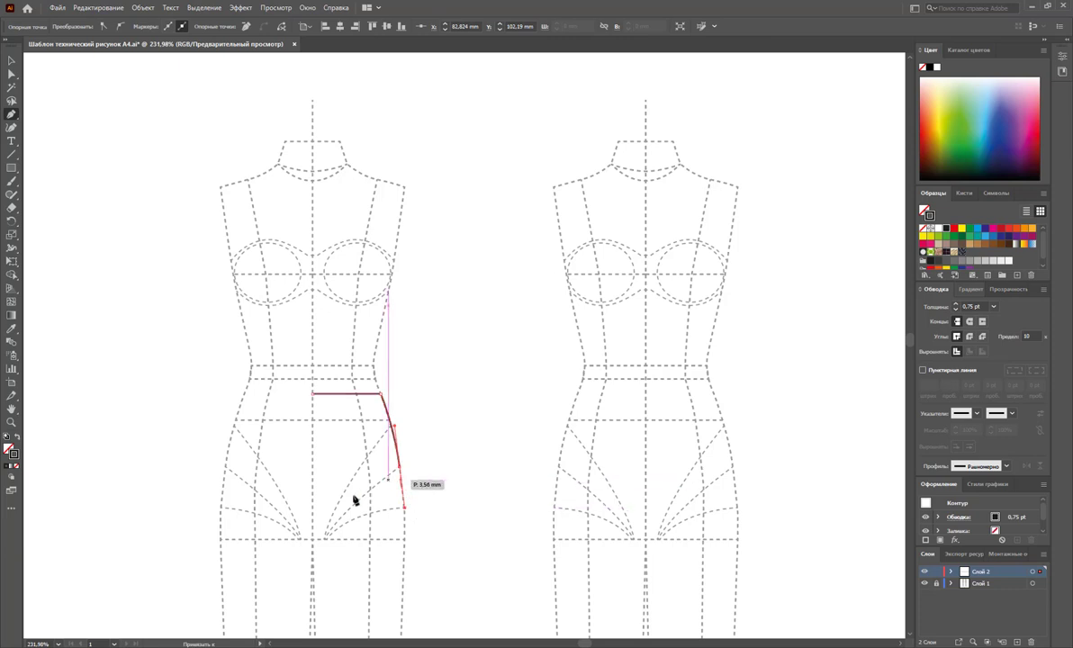
left_click(315, 540)
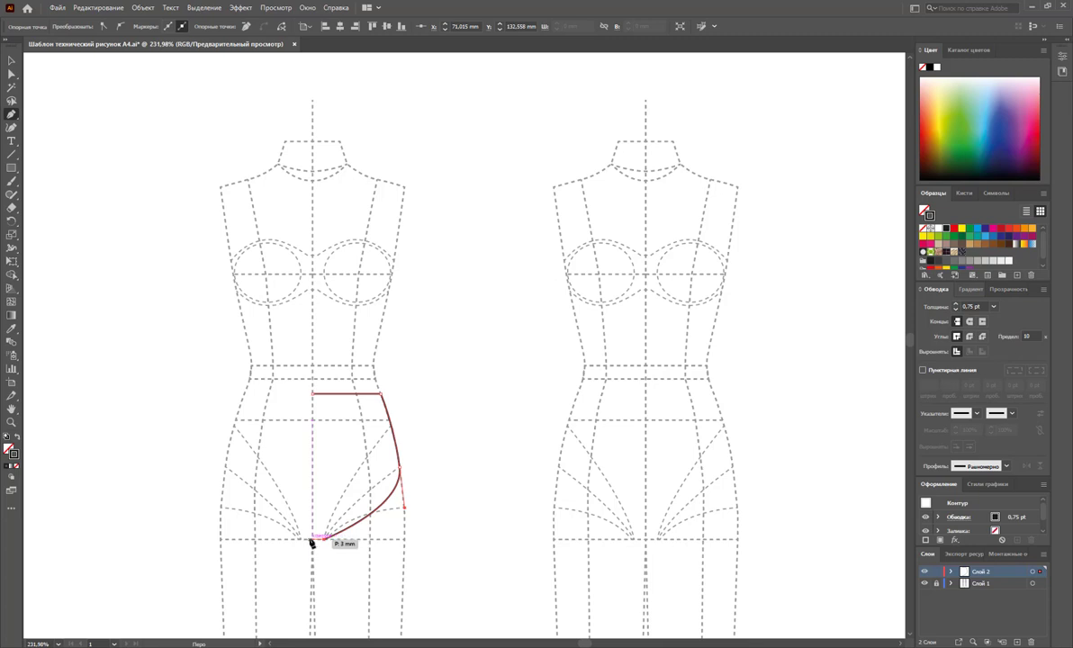
key("Escape")
left_click(312, 393)
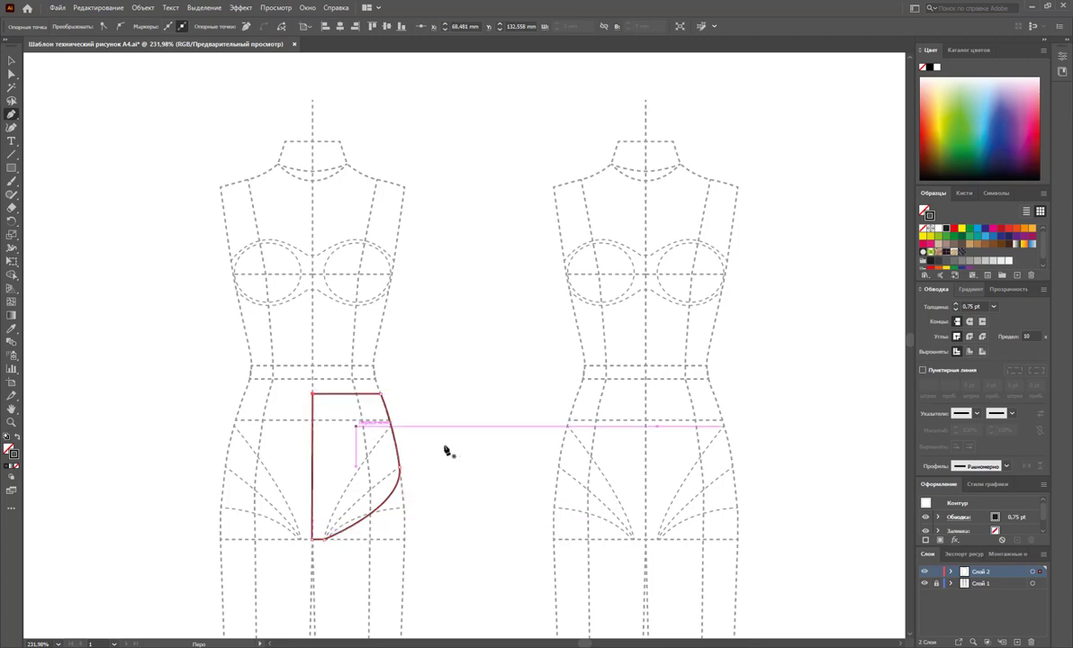
Convert the leg-opening anchor to a sharp corner and bend the lower leg edge gently
left_click(12, 74)
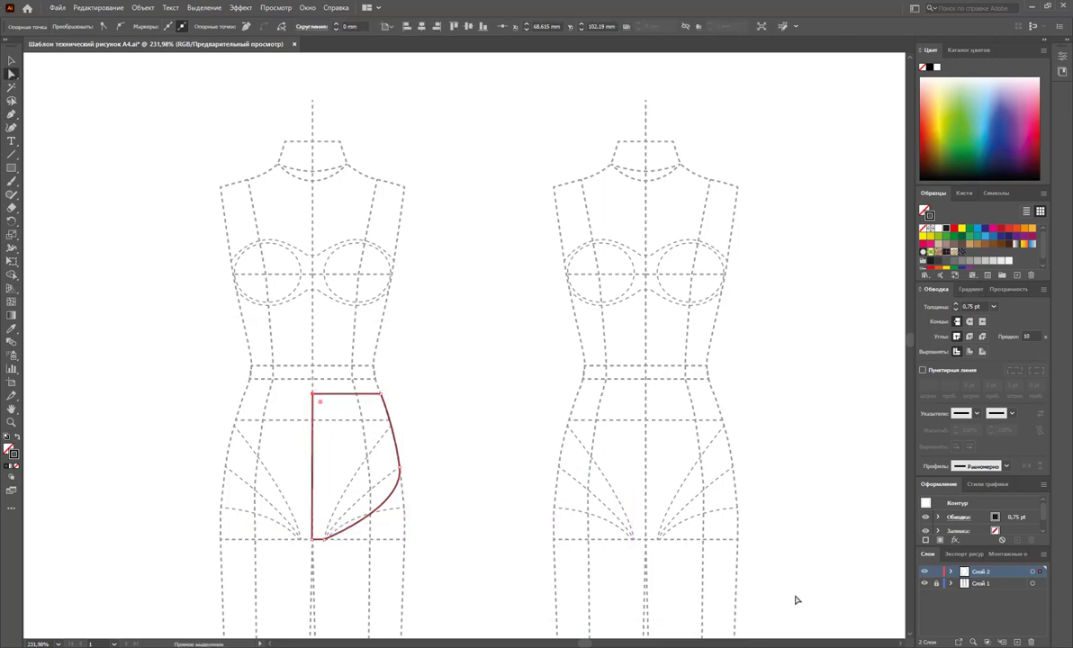
left_click(399, 468)
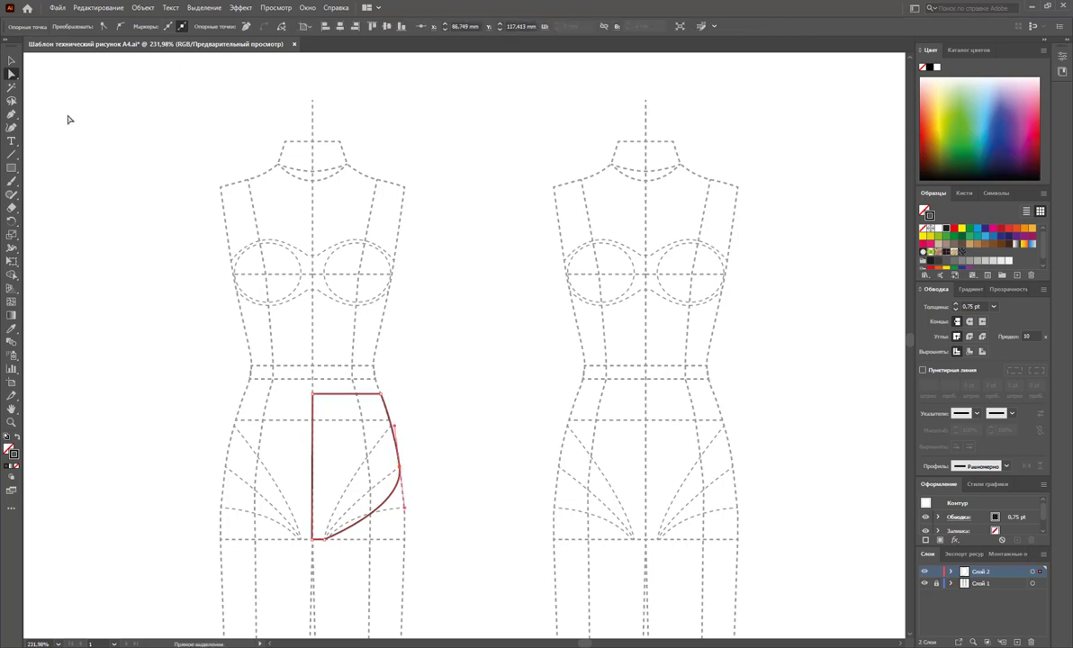
left_click(11, 116)
right_click(10, 120)
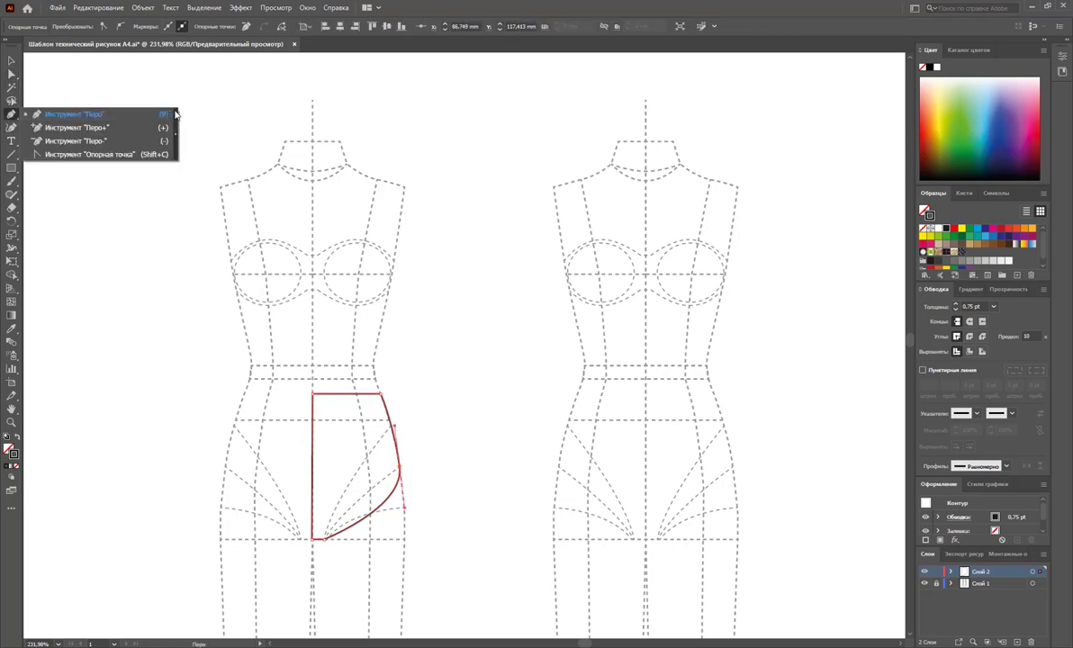
left_click(170, 115)
left_click_drag(74, 109, 113, 88)
left_click(110, 113)
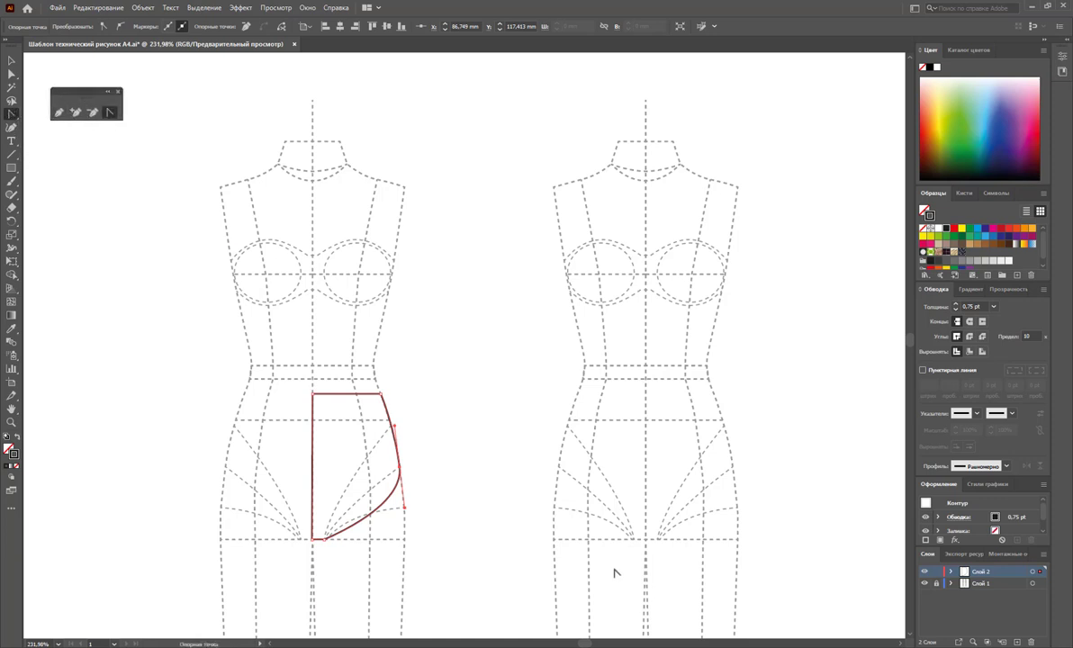
left_click(398, 469)
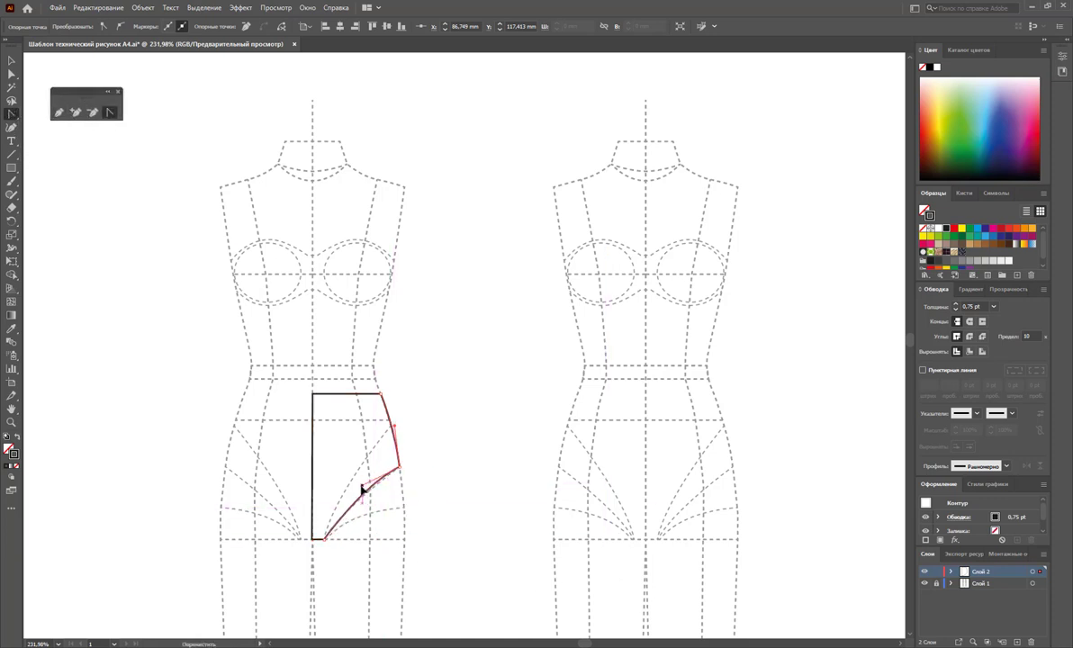
left_click_drag(344, 512, 343, 510)
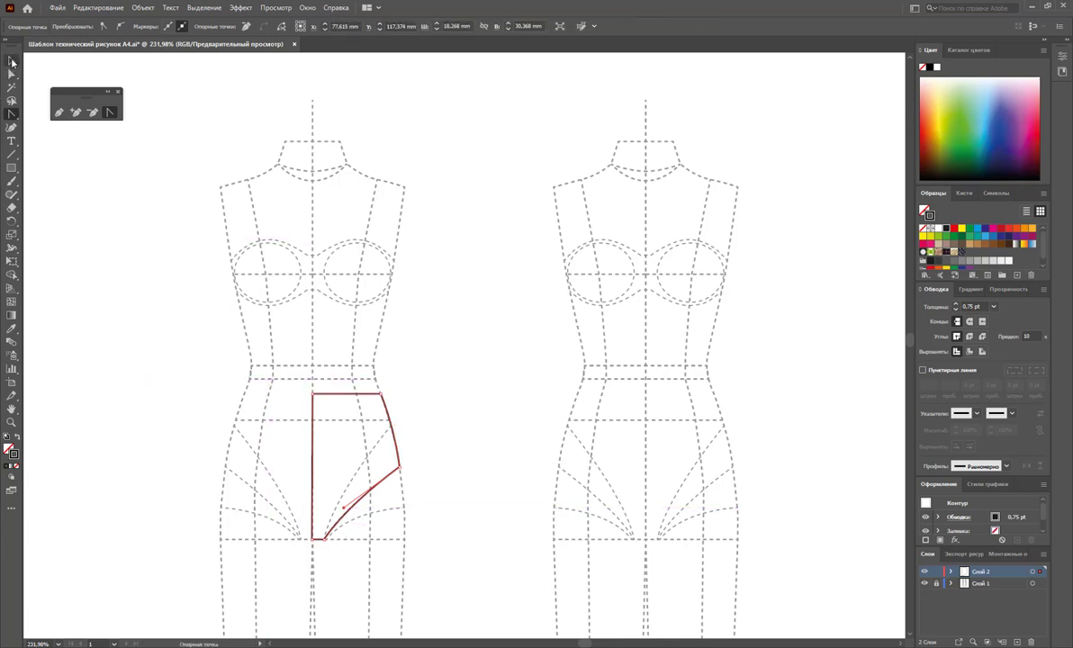
left_click(12, 60)
left_click(585, 399)
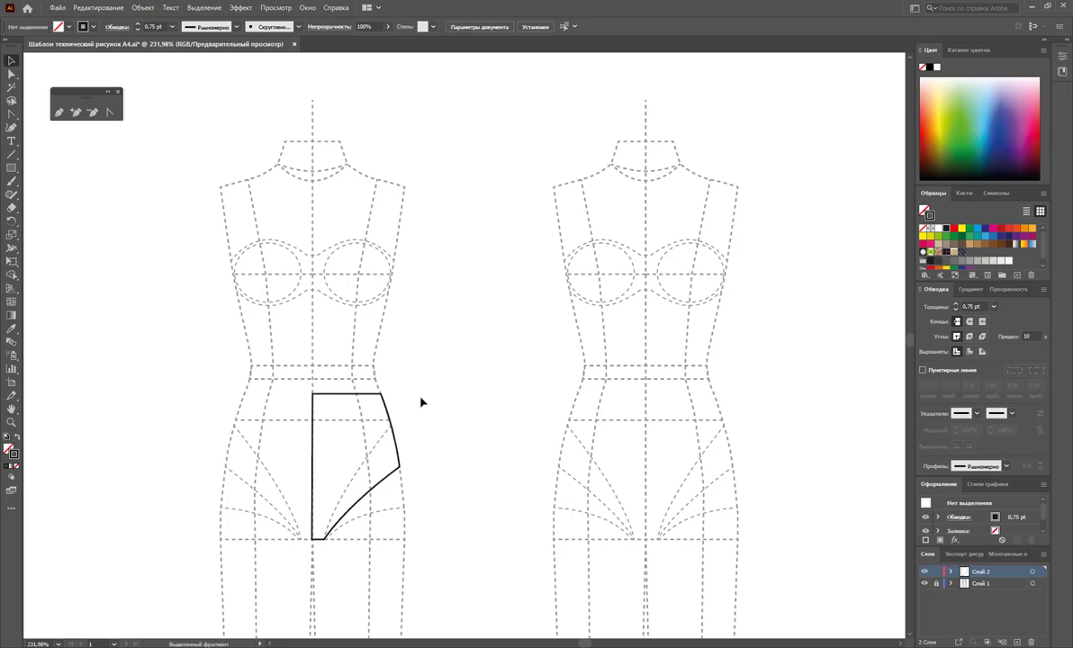
Reflect a copy of the half briefs horizontally to the left, undoing a tilted first attempt
left_click(328, 417)
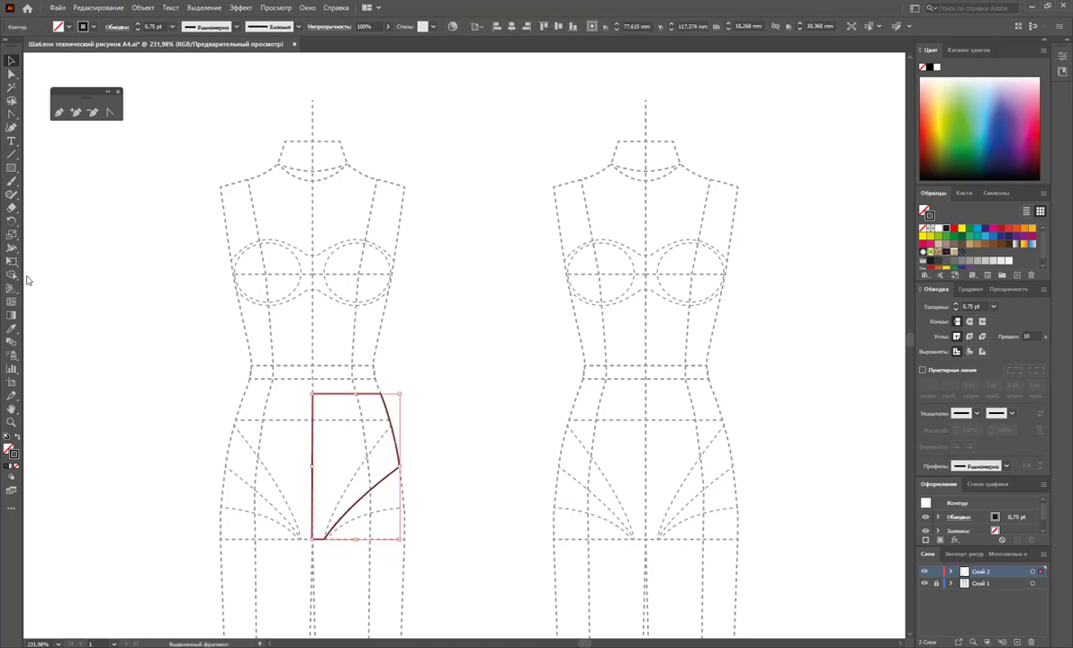
left_click_drag(12, 220, 63, 234)
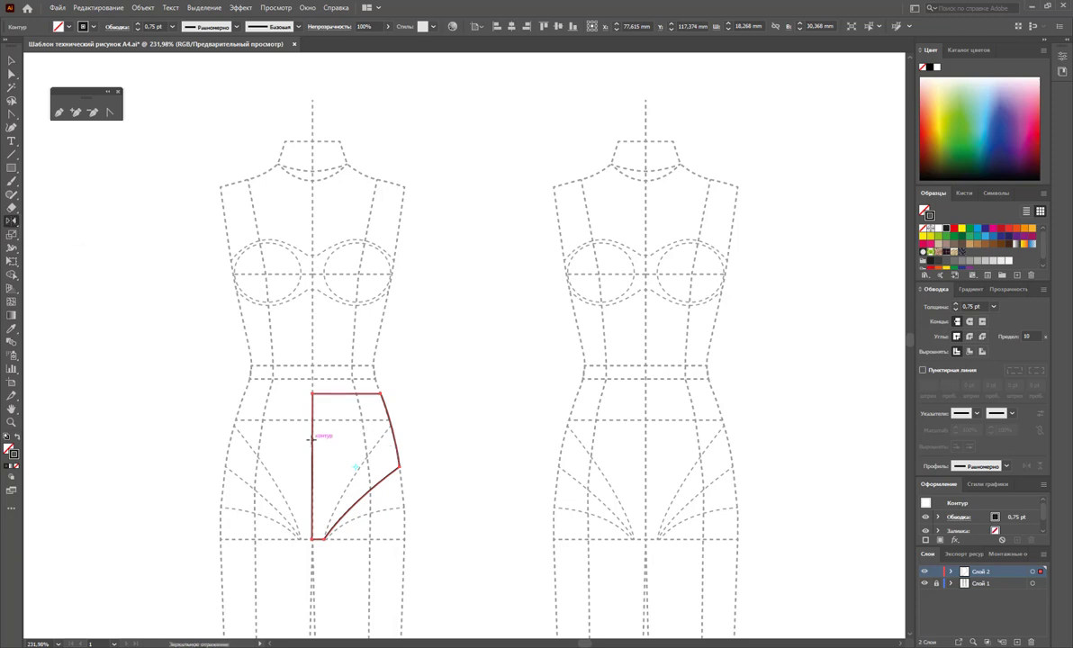
left_click_drag(326, 440, 227, 413)
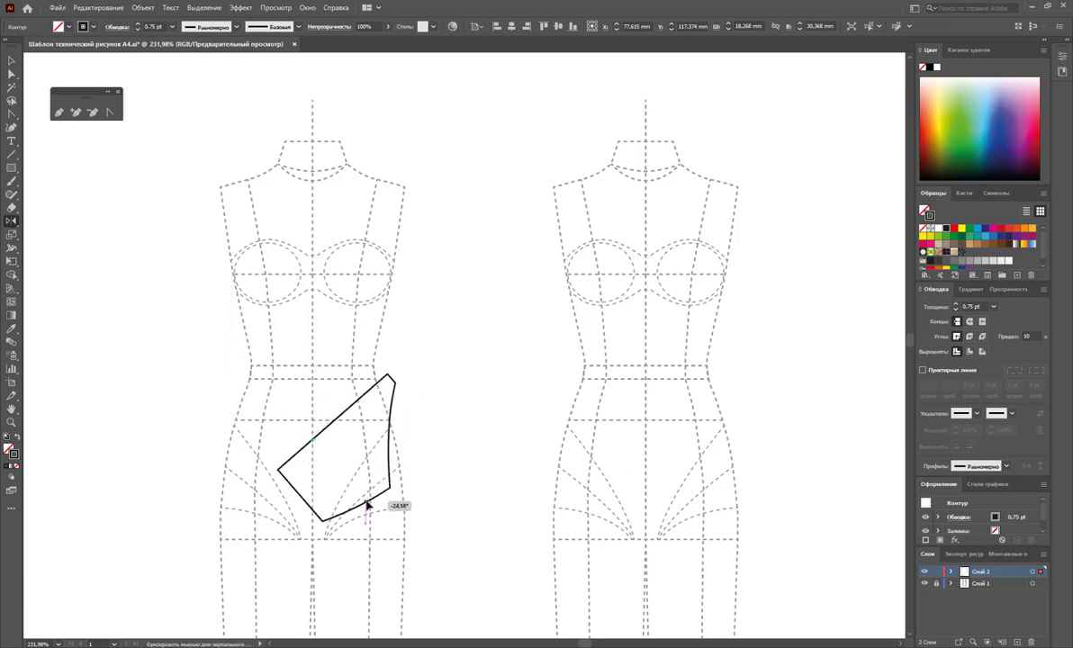
left_click_drag(226, 412, 367, 506)
key("ctrl+z")
left_click_drag(359, 455, 244, 459)
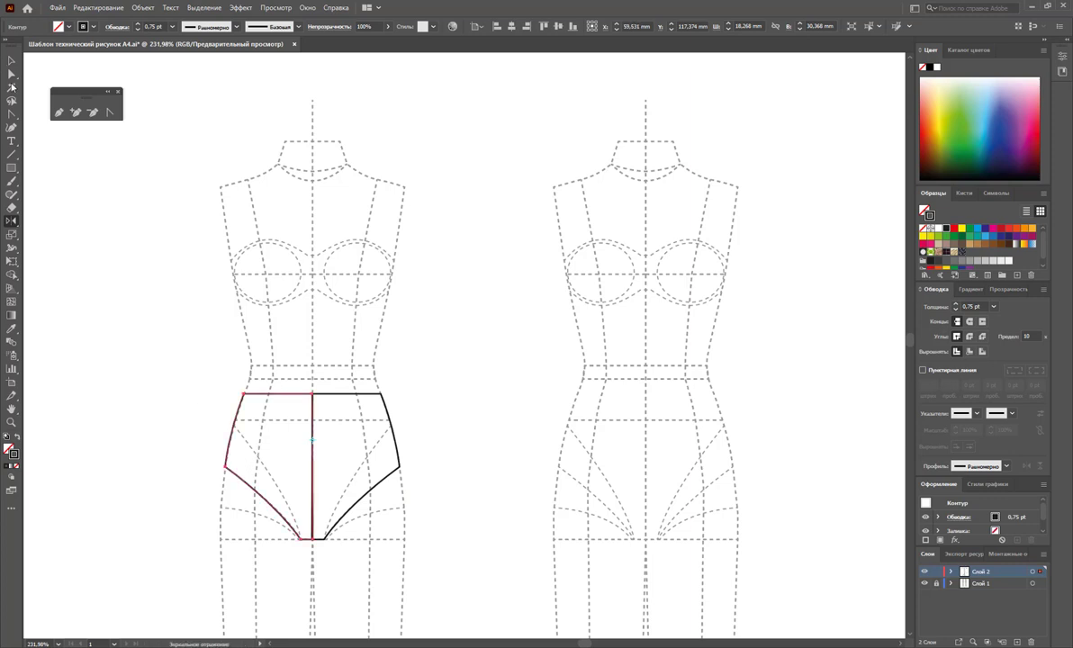
Unite both briefs halves into one shape using Pathfinder
left_click(11, 59)
left_click(396, 364)
left_click_drag(355, 364, 299, 413)
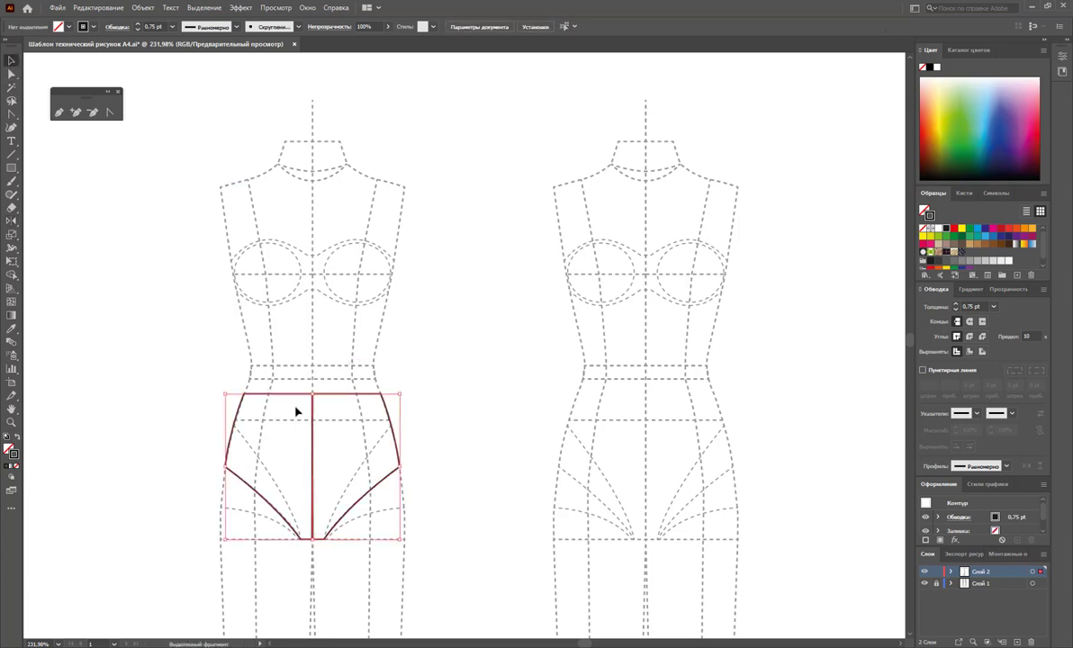
left_click(307, 7)
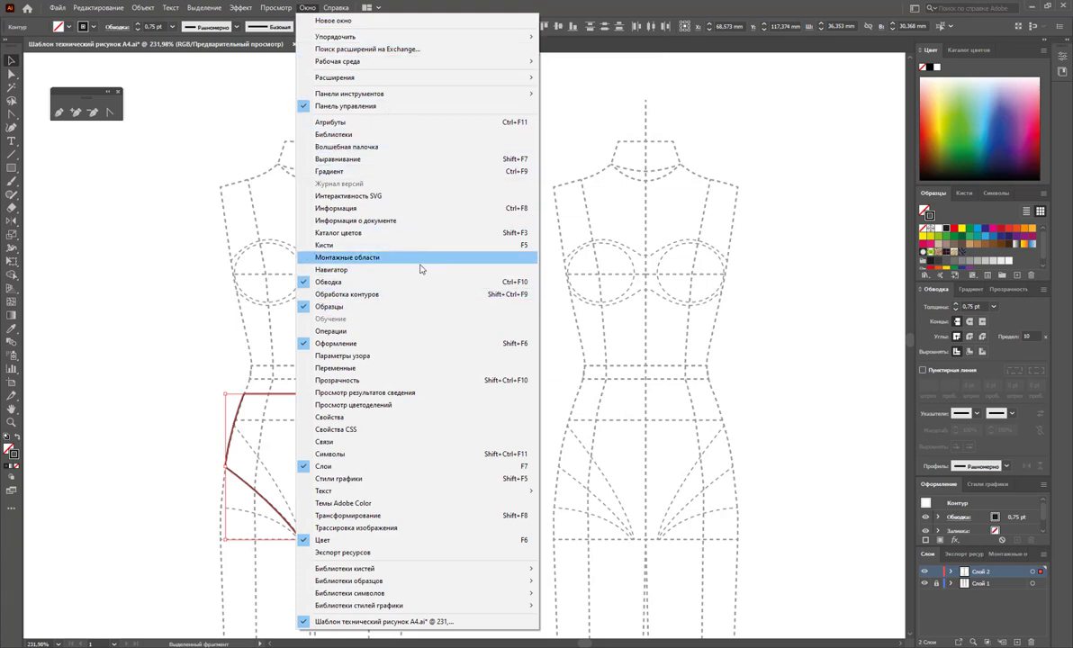
left_click(419, 295)
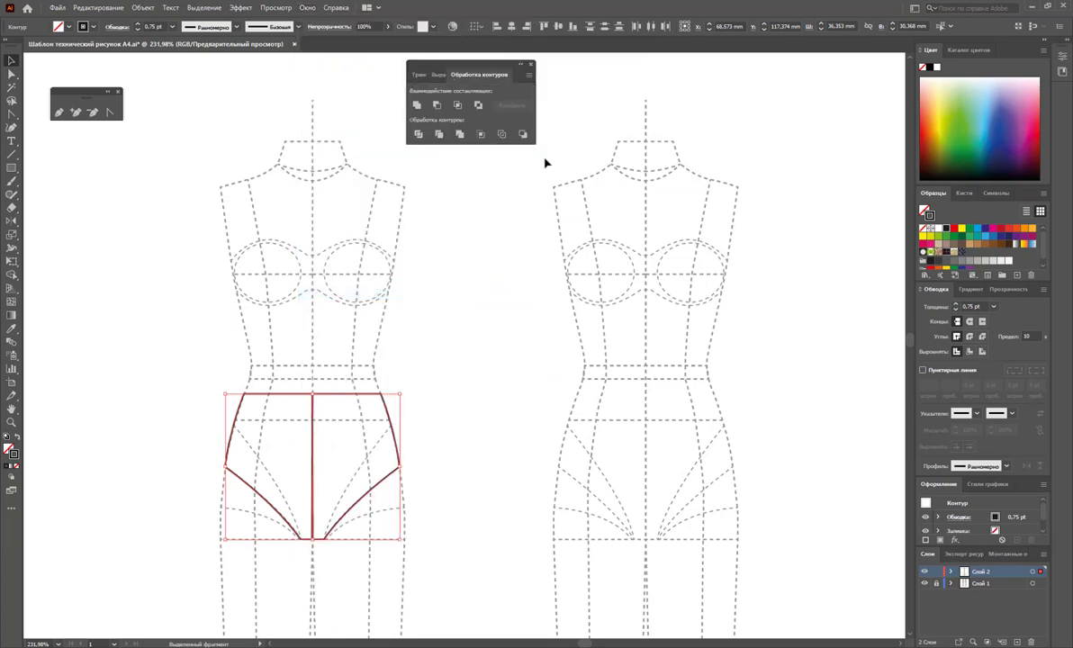
left_click(417, 104)
Delete the leftover centre-line anchor and fill the briefs with white
left_click(90, 112)
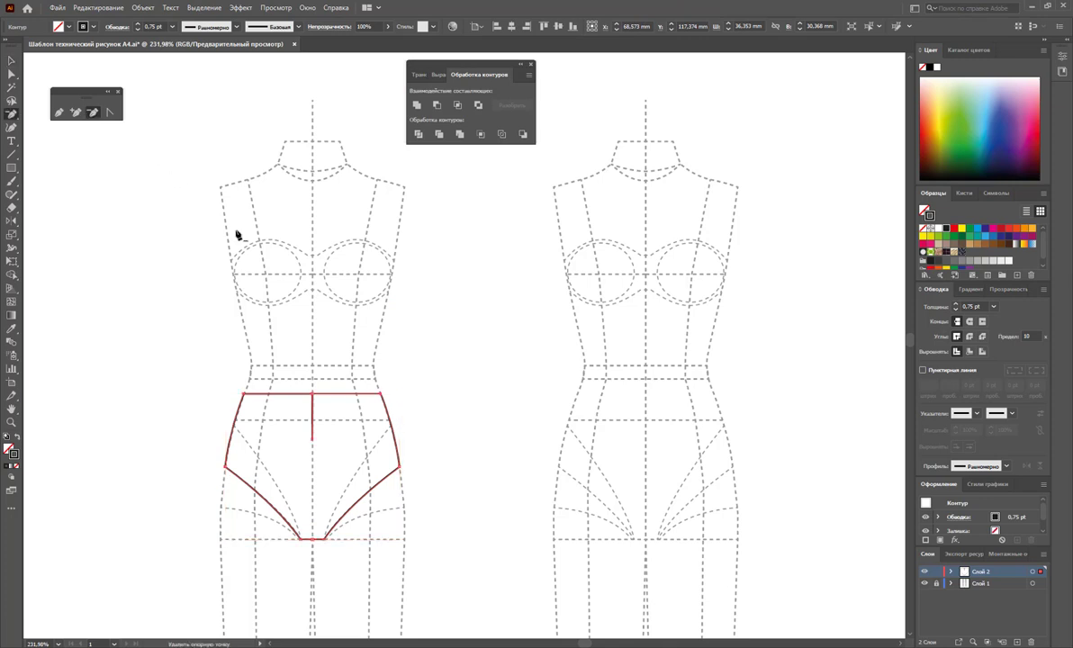
left_click(313, 445)
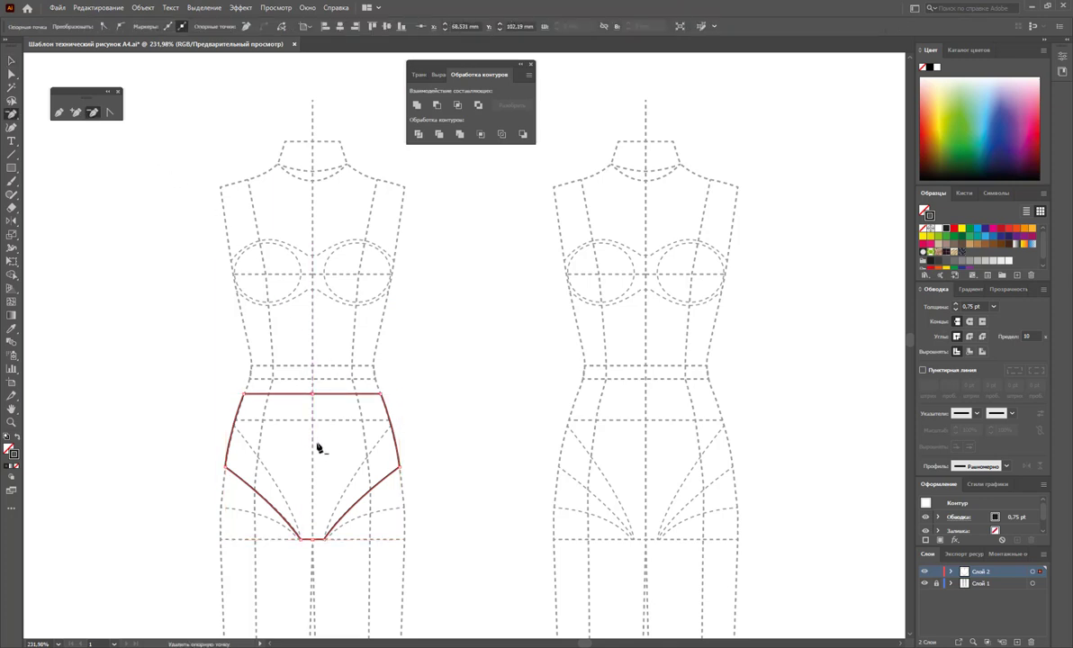
left_click(11, 60)
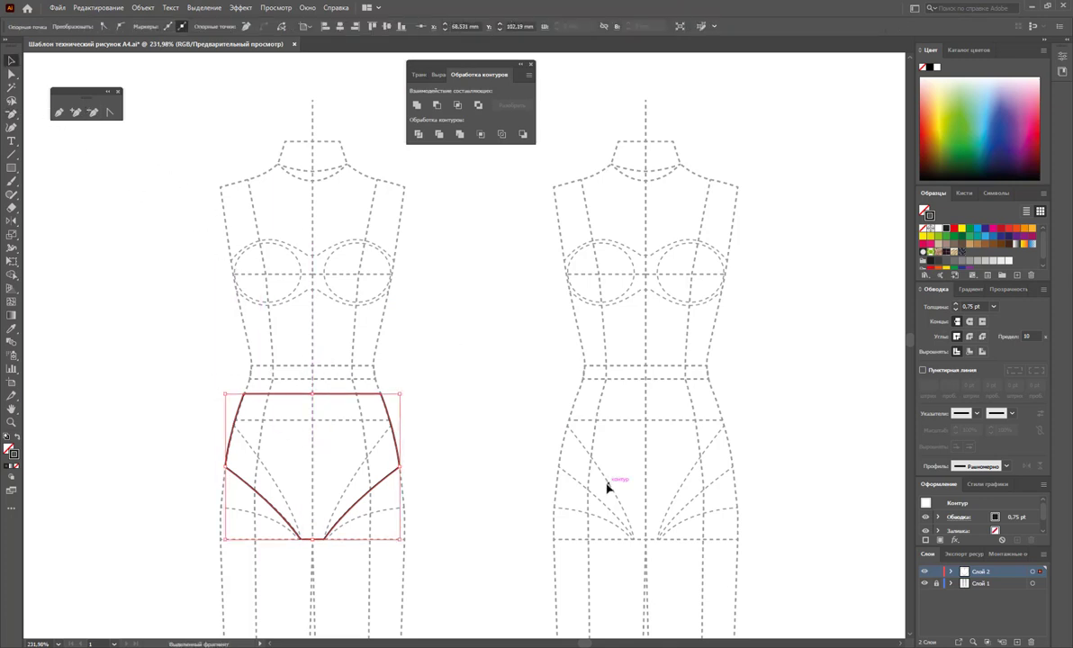
left_click(428, 386)
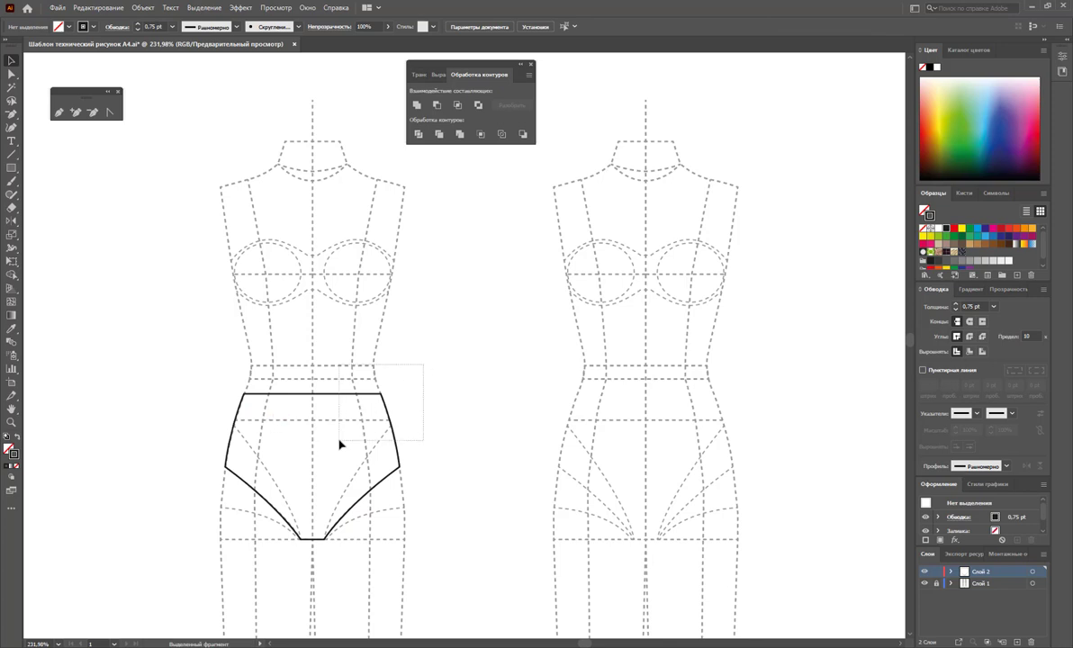
left_click_drag(427, 364, 324, 450)
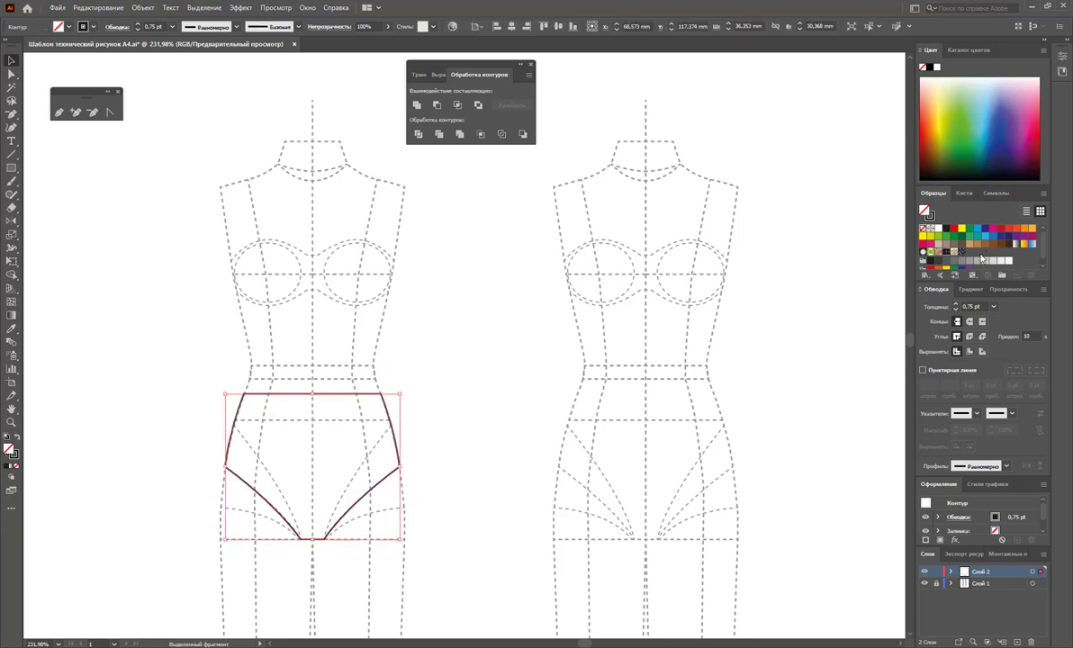
left_click(941, 226)
left_click(480, 368)
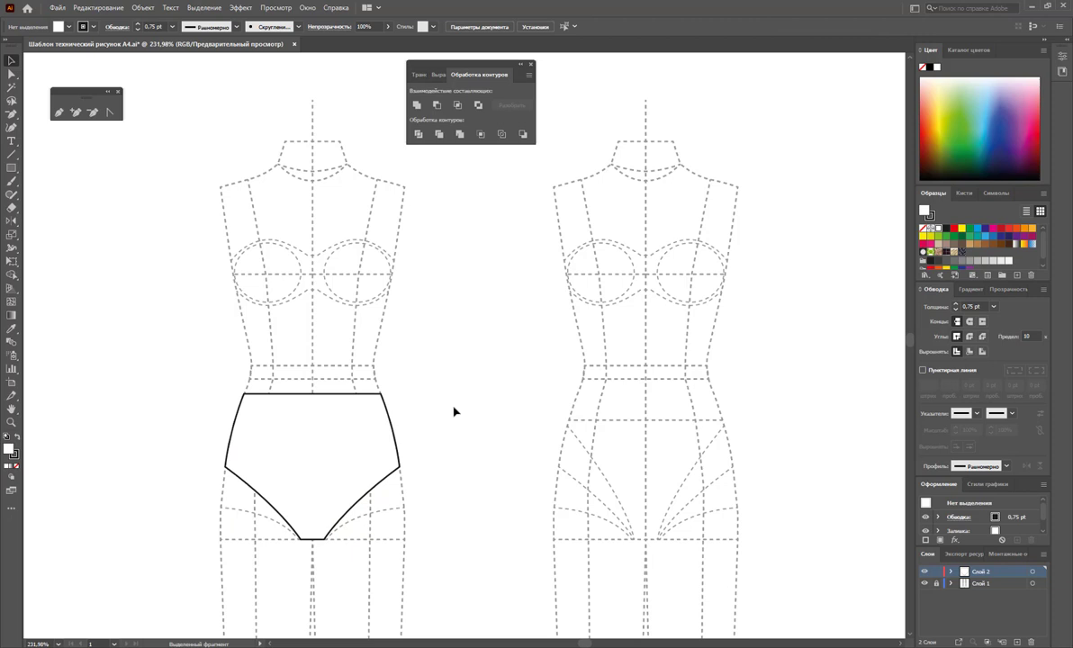
Lower the waistband's centre-front anchor and smooth it into a gentle curved dip
left_click(12, 74)
left_click(319, 430)
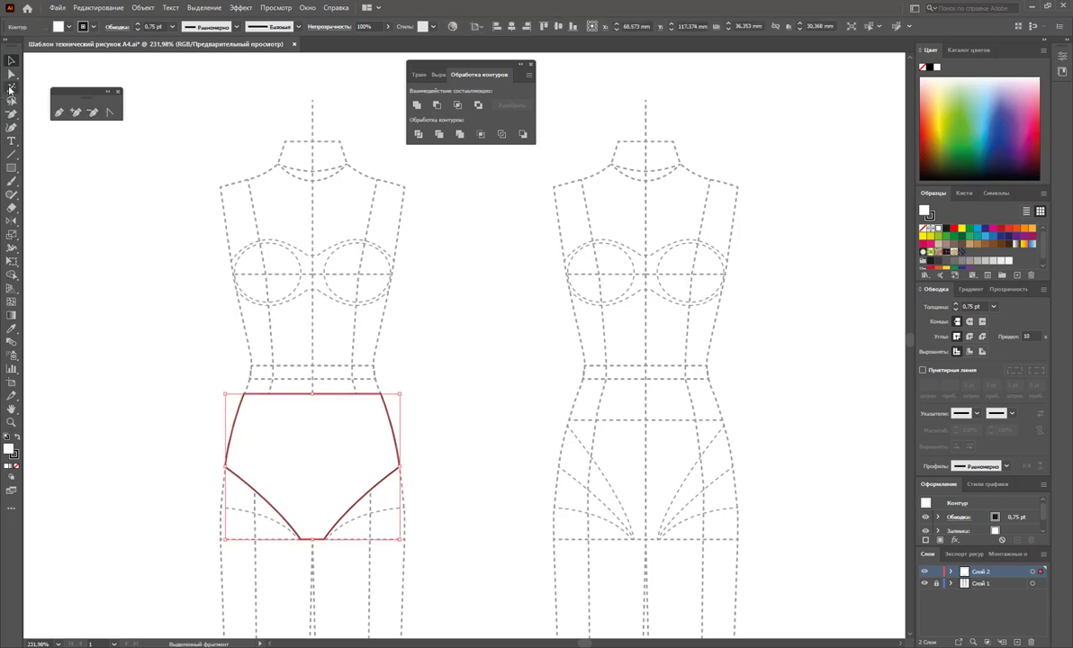
left_click(12, 74)
left_click(312, 394)
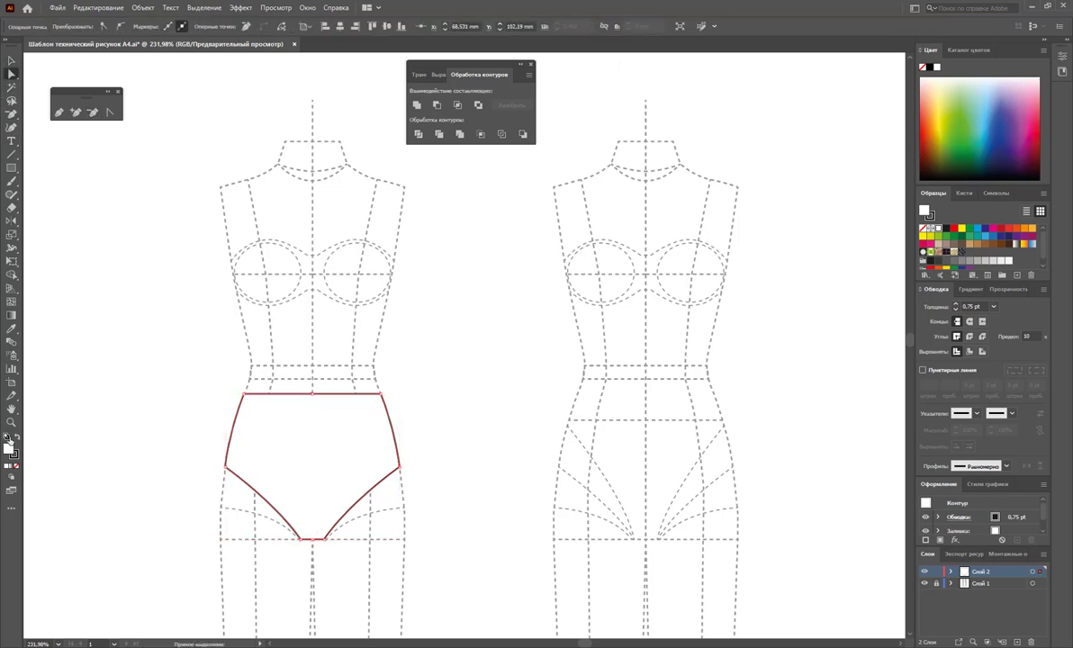
left_click(312, 394)
left_click(12, 73)
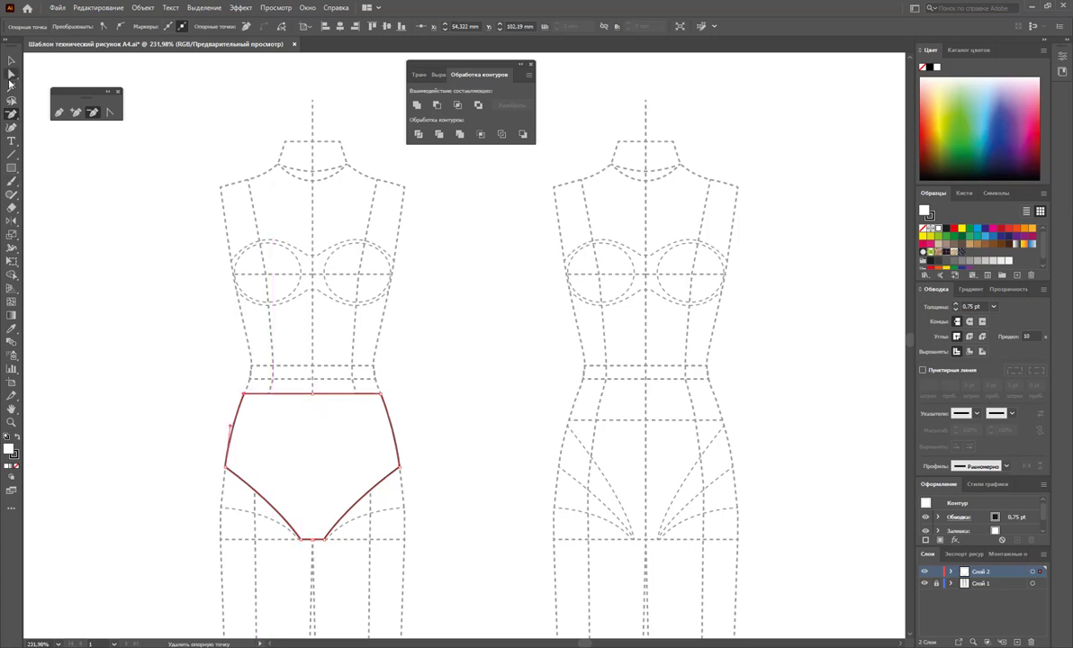
left_click_drag(313, 394, 313, 402)
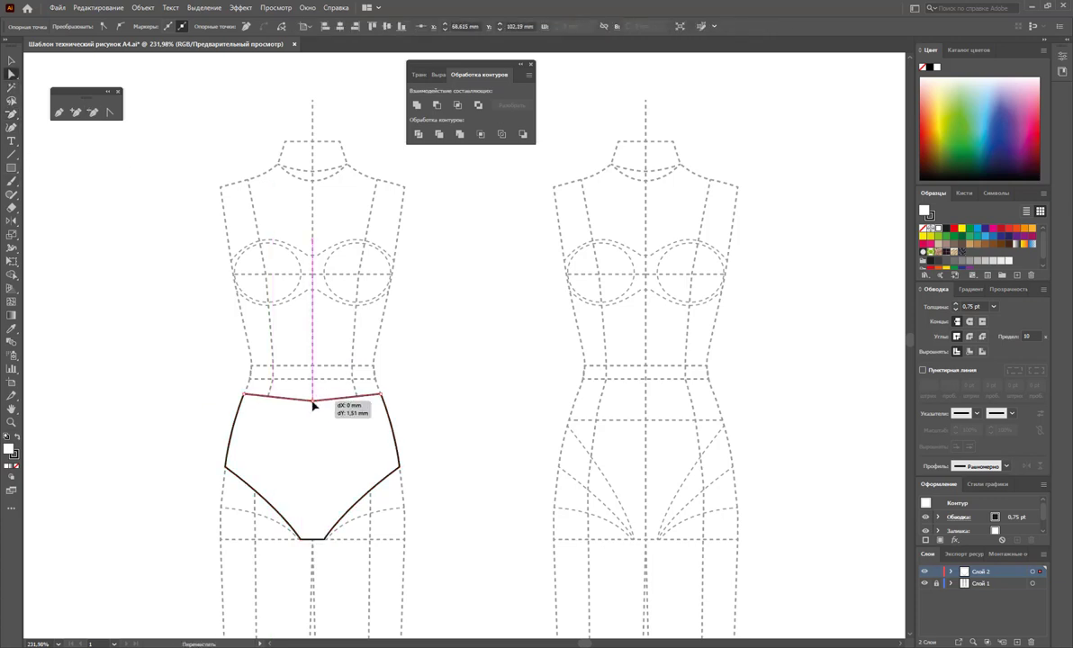
left_click(109, 113)
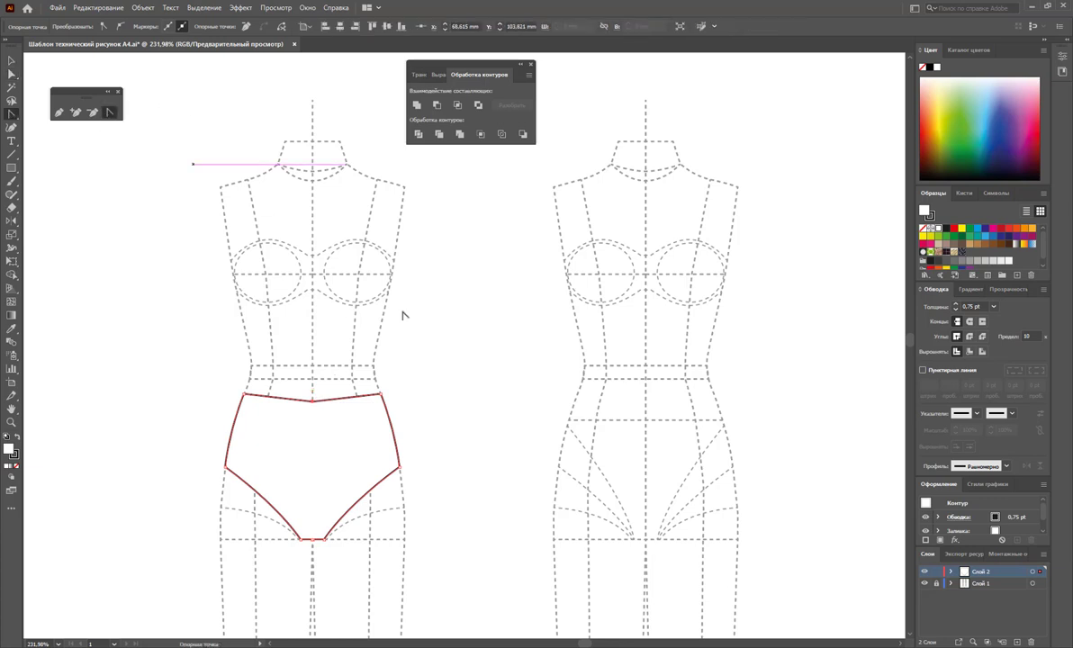
left_click_drag(314, 402, 278, 413)
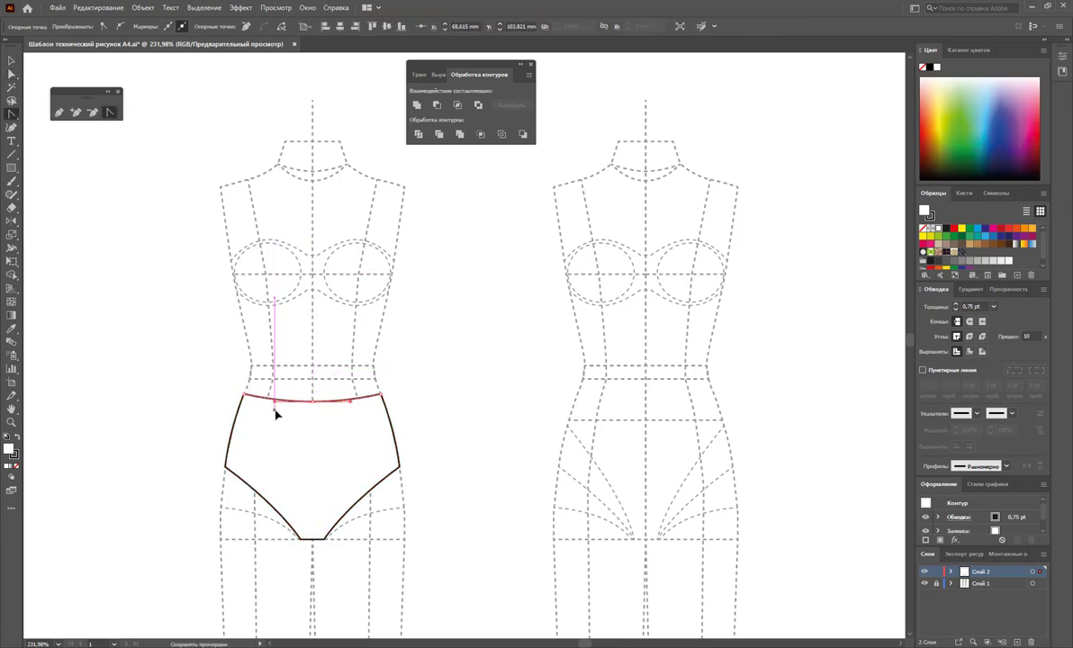
key("v")
left_click(151, 370)
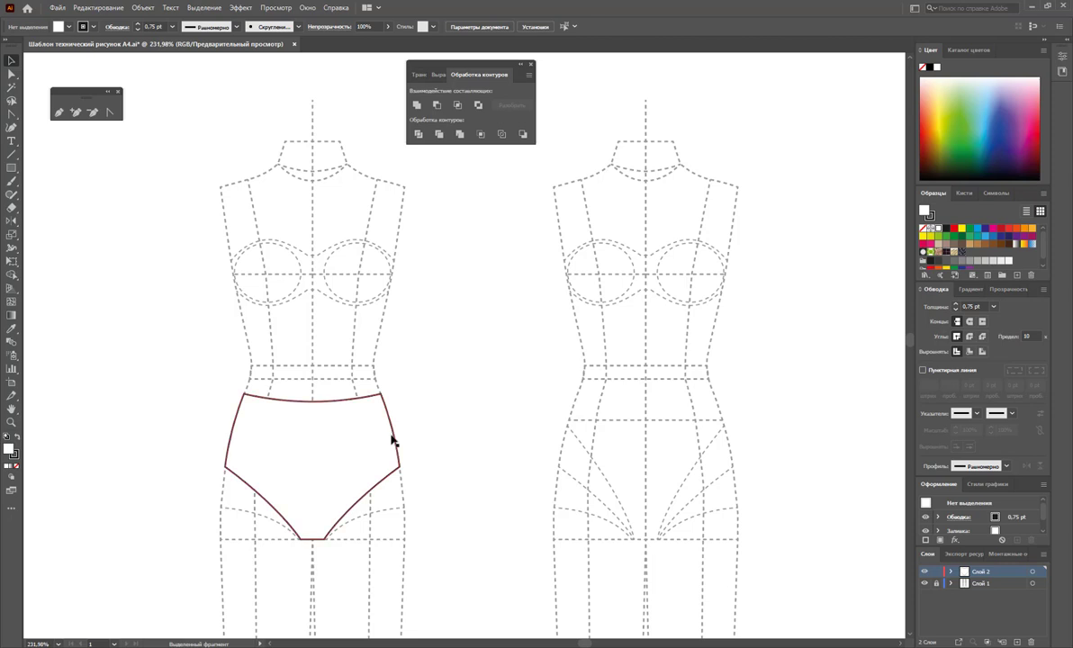
Copy the briefs onto the back-view croquis and widen the copy slightly on both sides
left_click_drag(409, 439, 616, 454)
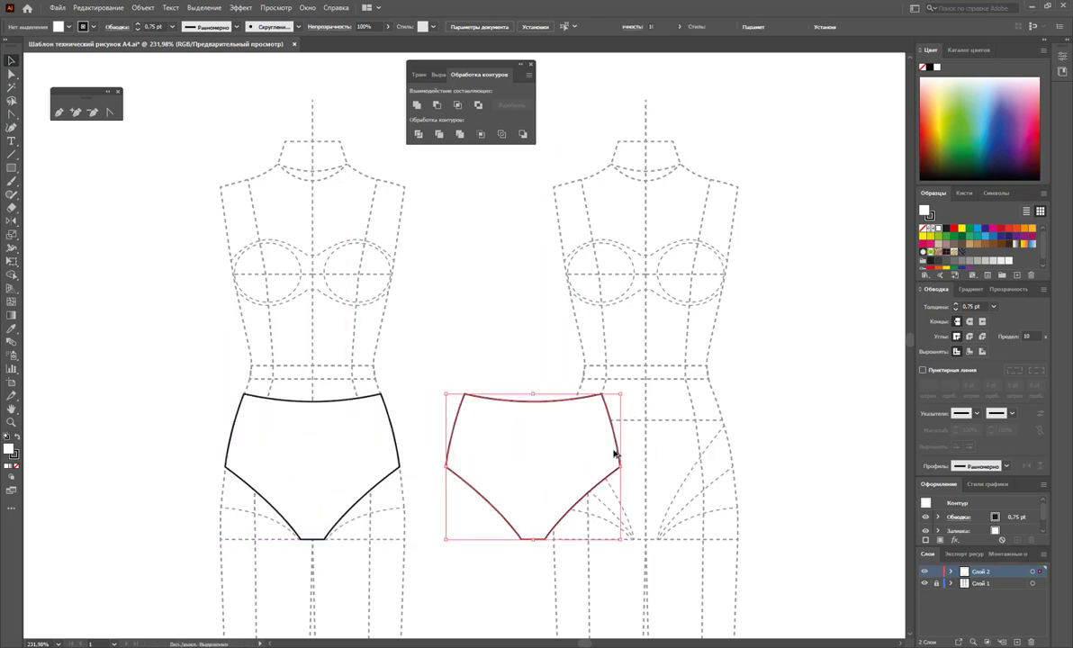
left_click(621, 414)
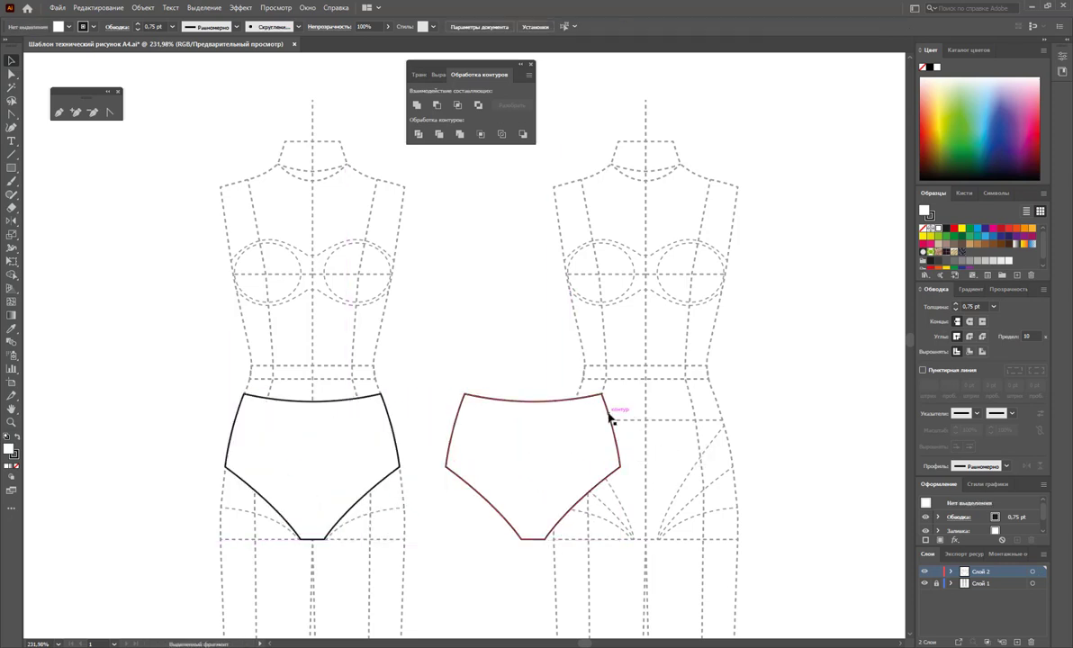
left_click_drag(610, 420, 611, 431)
key("ctrl+z")
left_click_drag(626, 478, 628, 479)
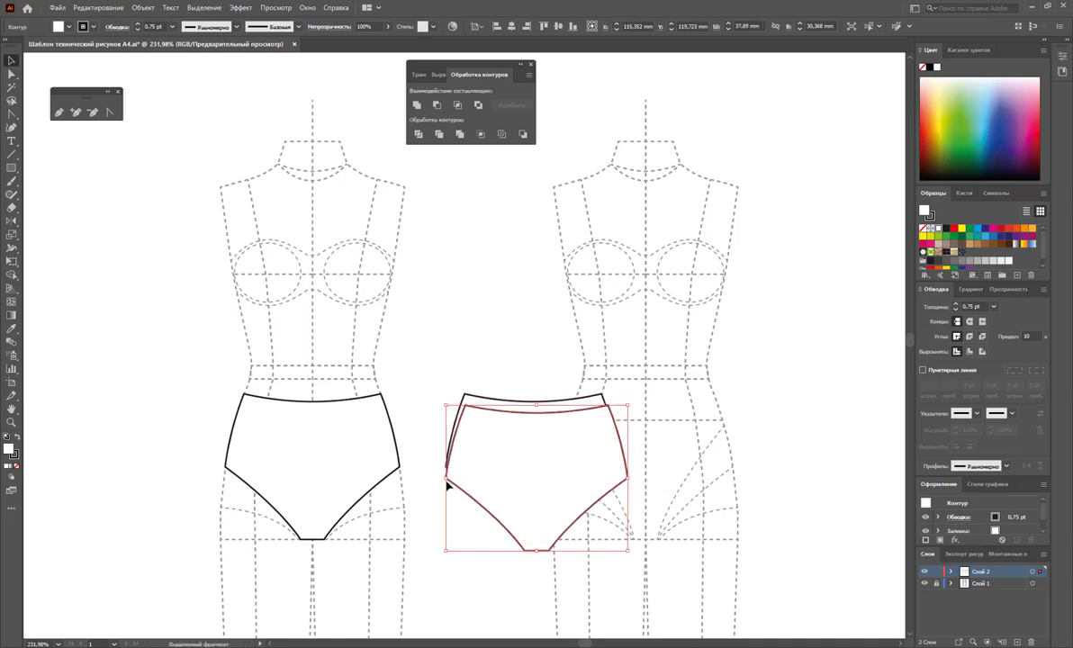
left_click_drag(448, 477, 439, 478)
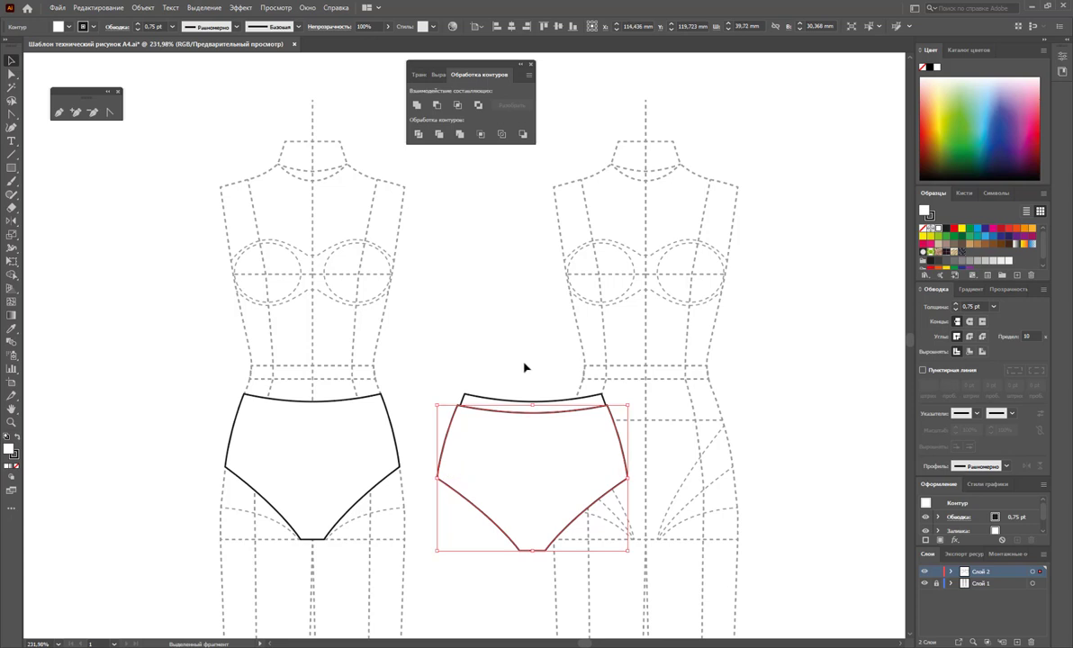
left_click(491, 344)
Ungroup the offset copy, delete its inner outline, and place the waistband band atop the front briefs
left_click(559, 471)
left_click(418, 133)
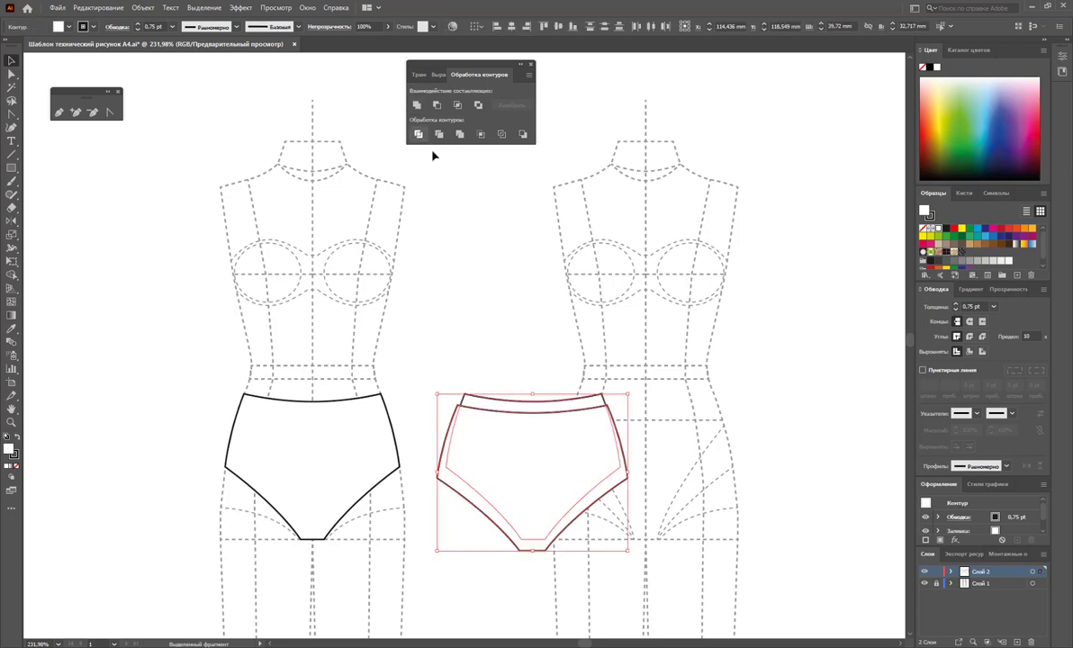
right_click(549, 453)
left_click(593, 541)
left_click(671, 560)
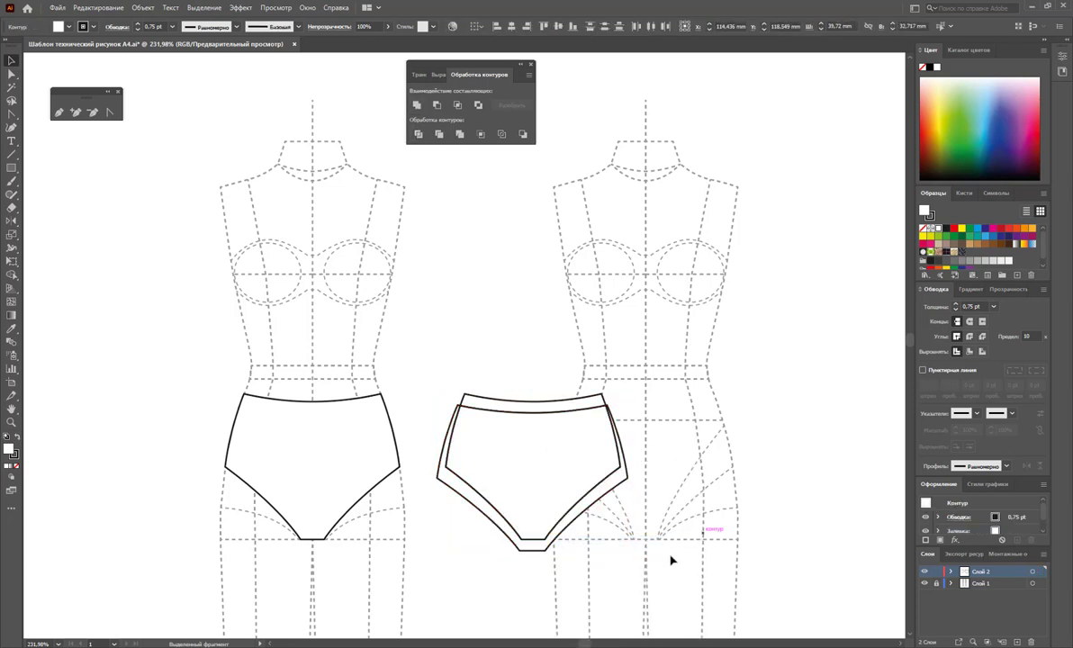
left_click(561, 480)
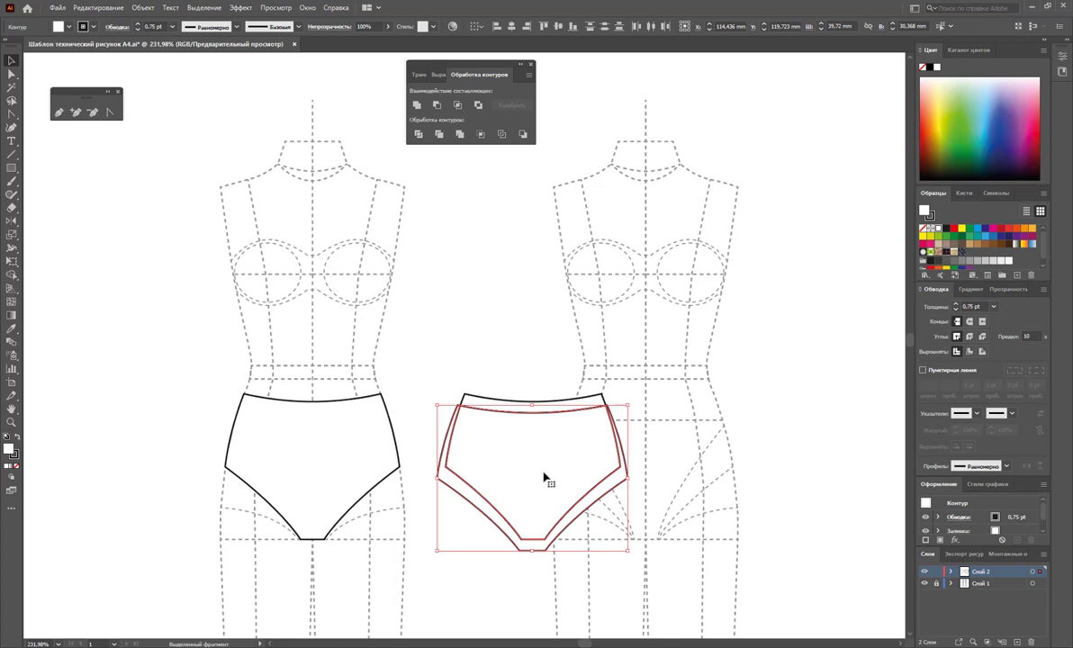
key("Delete")
left_click_drag(548, 419, 326, 440)
left_click(504, 438)
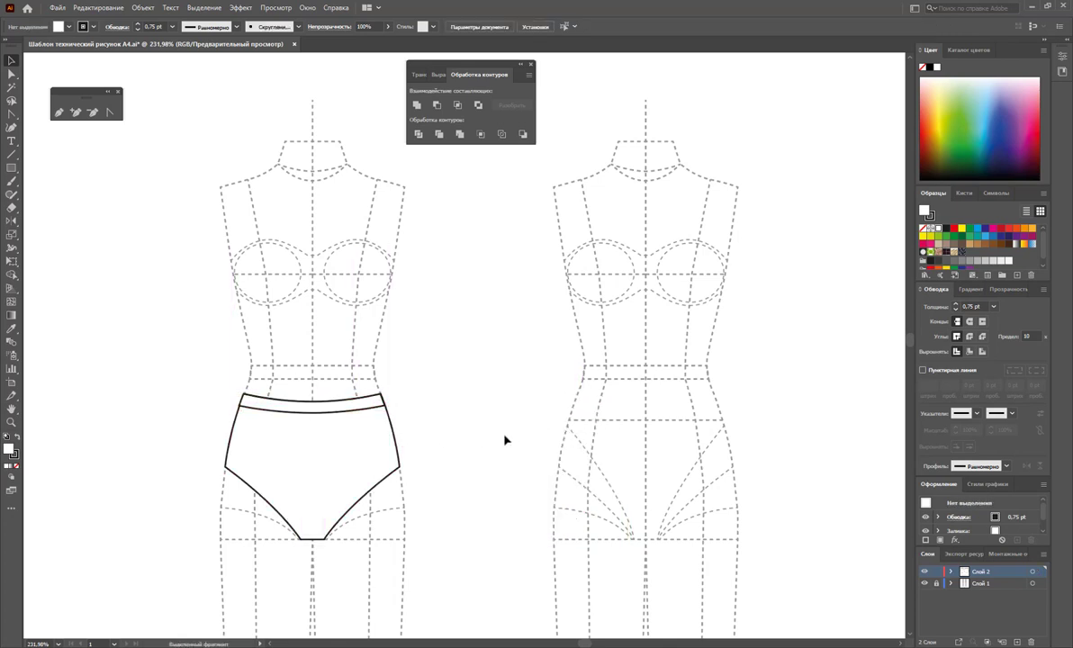
Zoom in on the front briefs and duplicate the outline to the right
left_click(400, 464)
left_click(18, 425)
left_click_drag(329, 471, 377, 495)
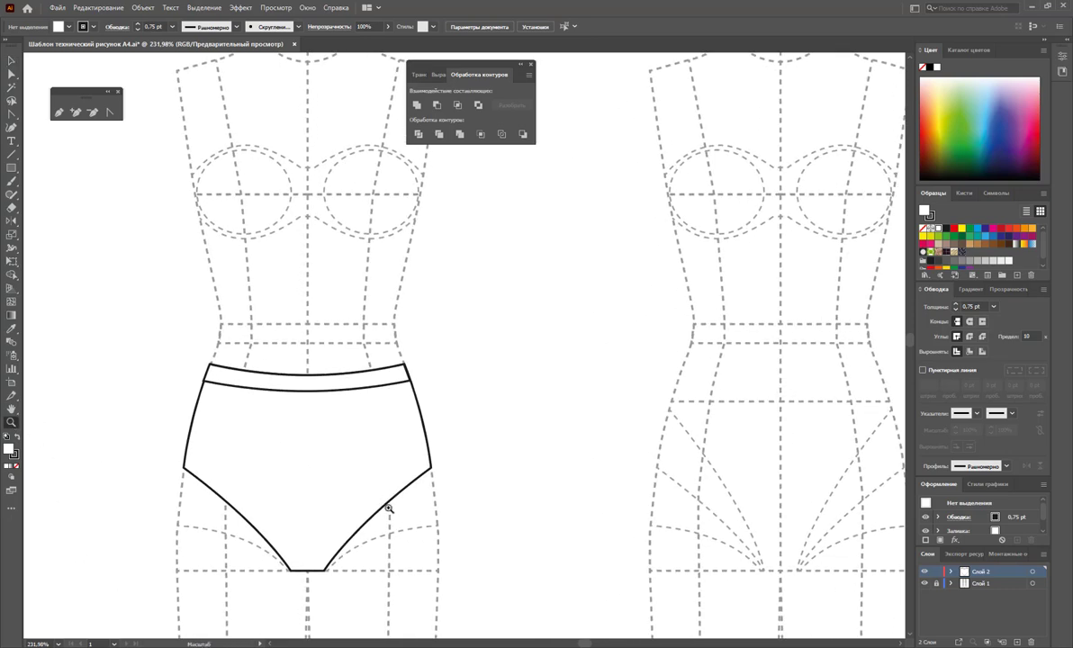
left_click(58, 113)
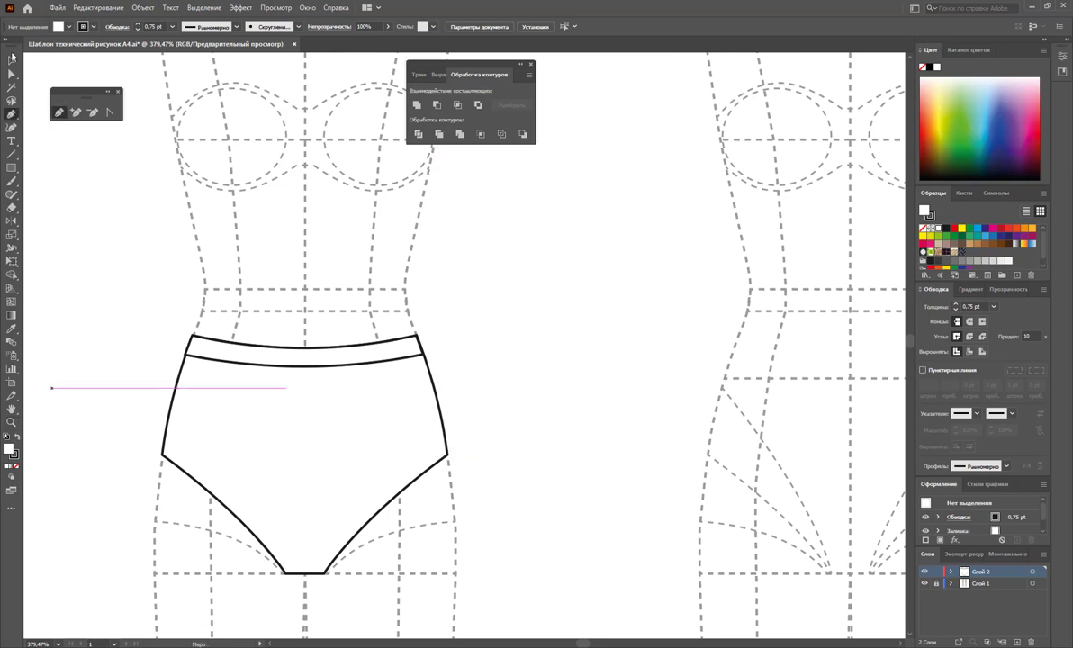
left_click(11, 60)
left_click_drag(356, 539, 688, 549)
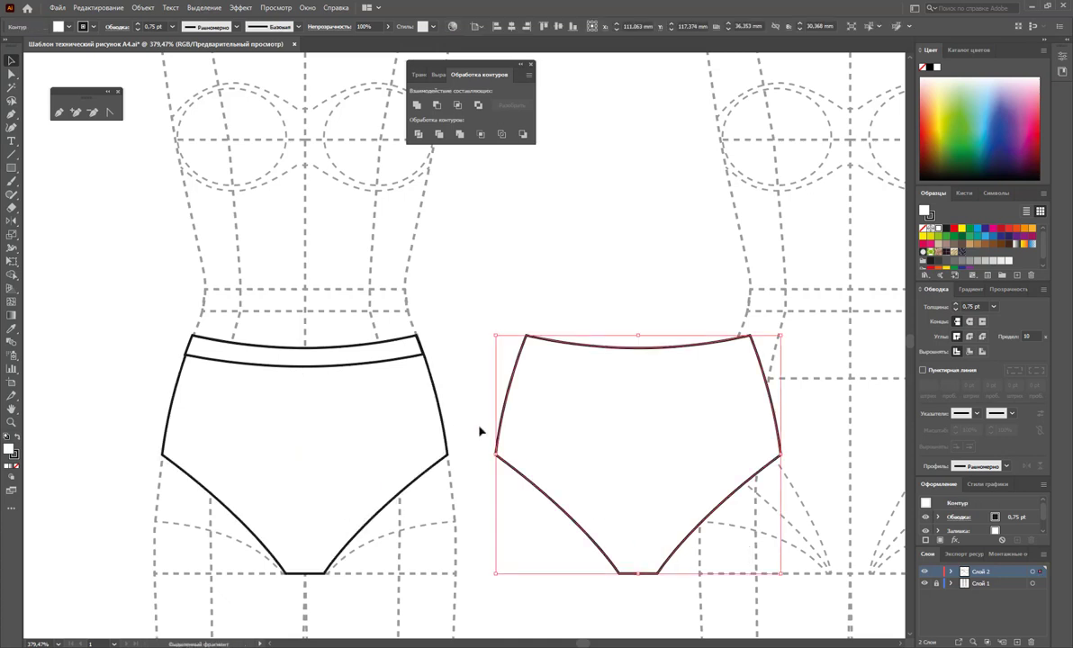
Scissor the copy at its side and crotch corners, keeping only the two leg-opening curves
left_click(10, 209)
left_click_drag(11, 209, 45, 207)
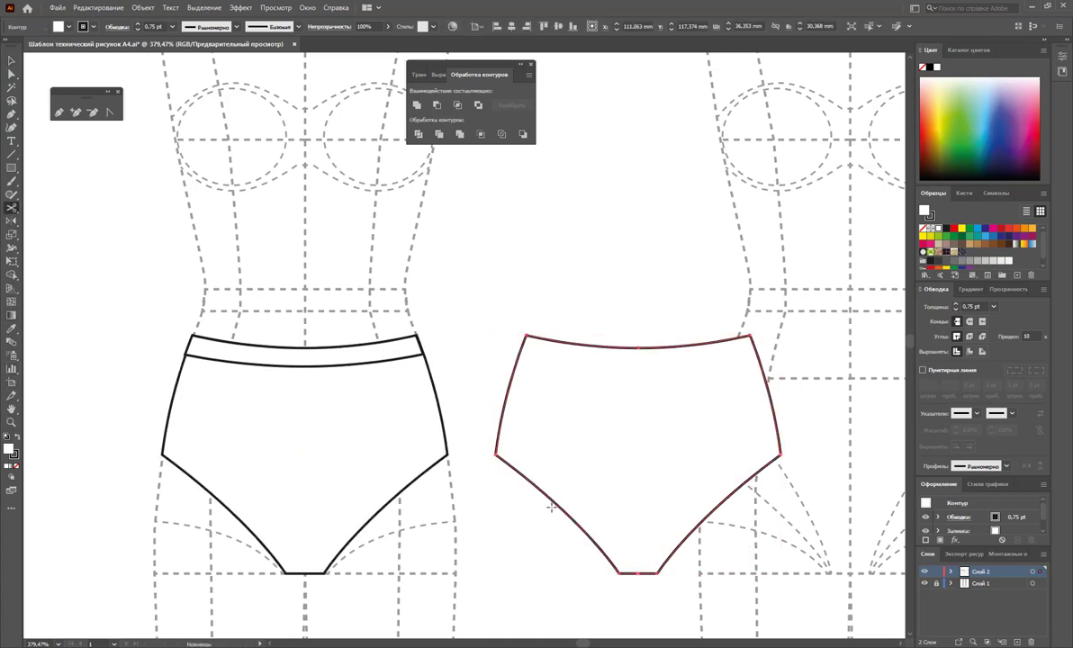
left_click(496, 455)
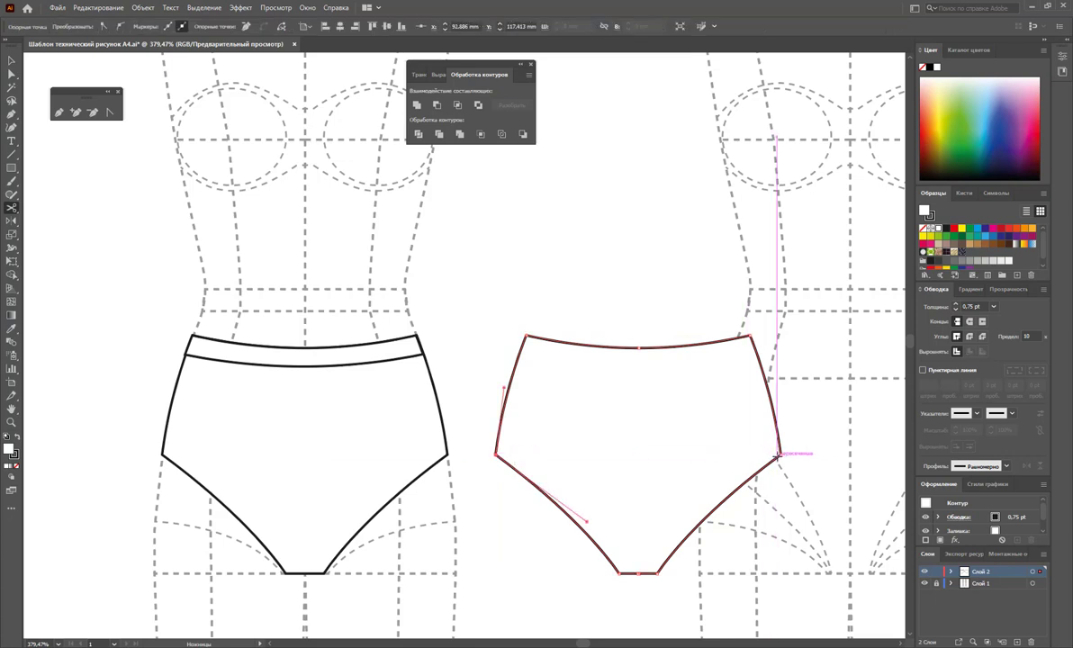
left_click(781, 454)
left_click(658, 572)
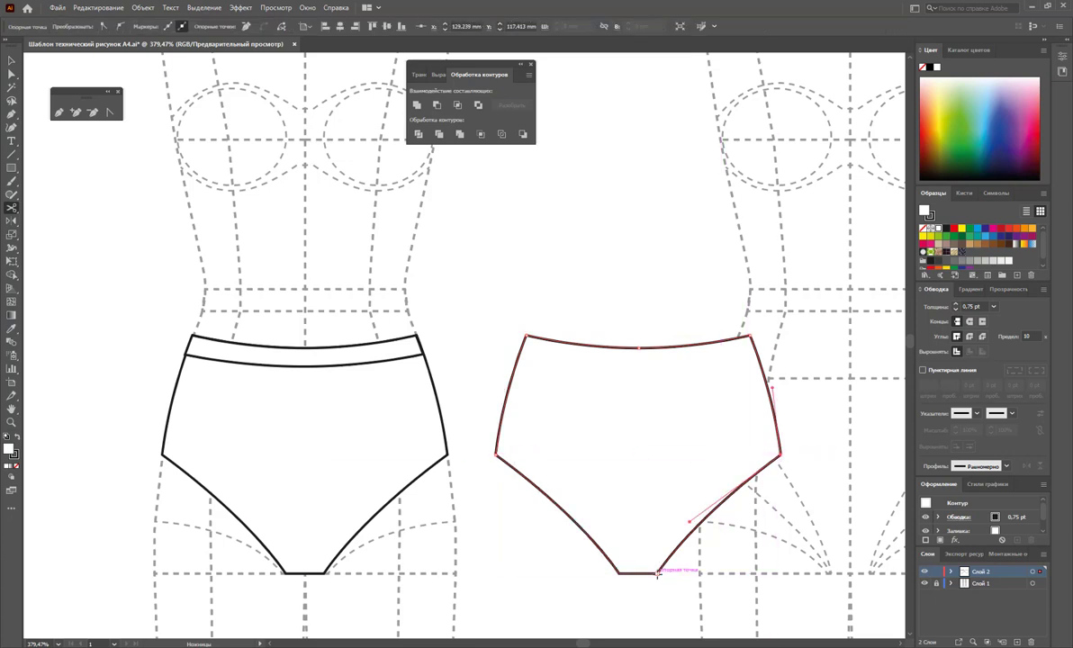
left_click(618, 572)
left_click(10, 60)
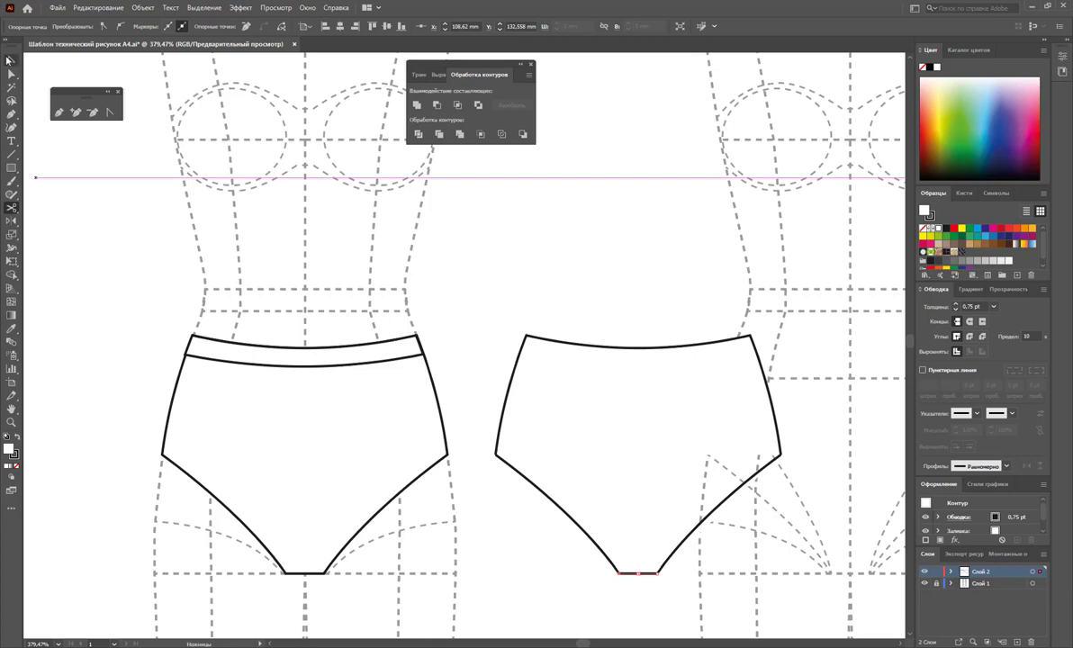
mouse_move(611, 306)
left_mouse_down()
mouse_move(641, 585)
mouse_move(632, 268)
left_mouse_up()
scroll(631, 576, "down", 1)
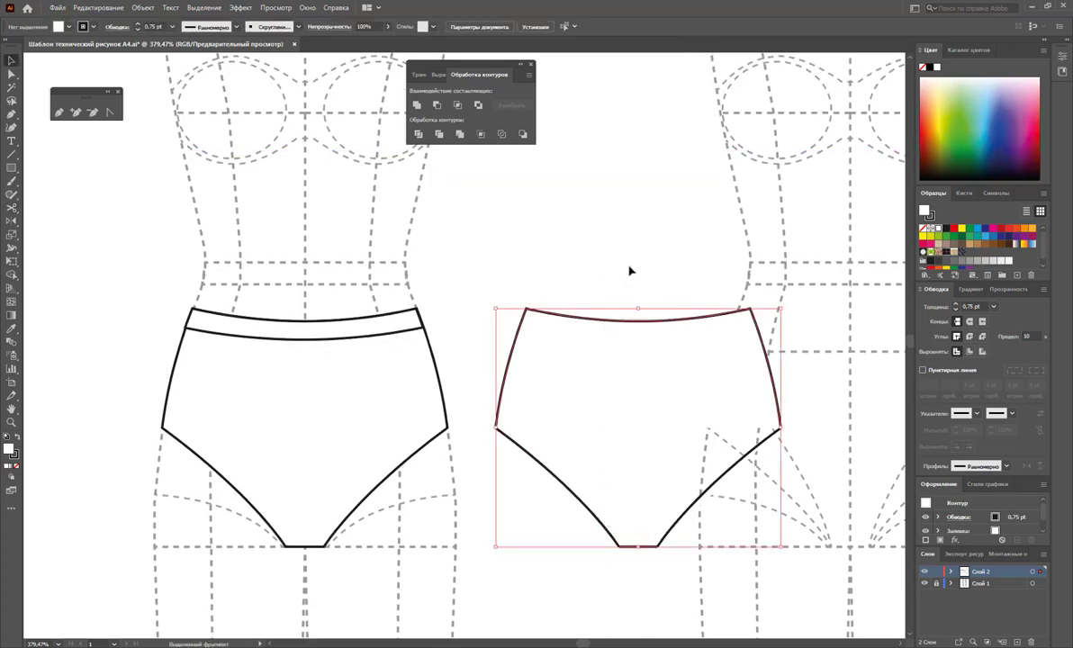
key("Delete")
left_click_drag(565, 436, 551, 474)
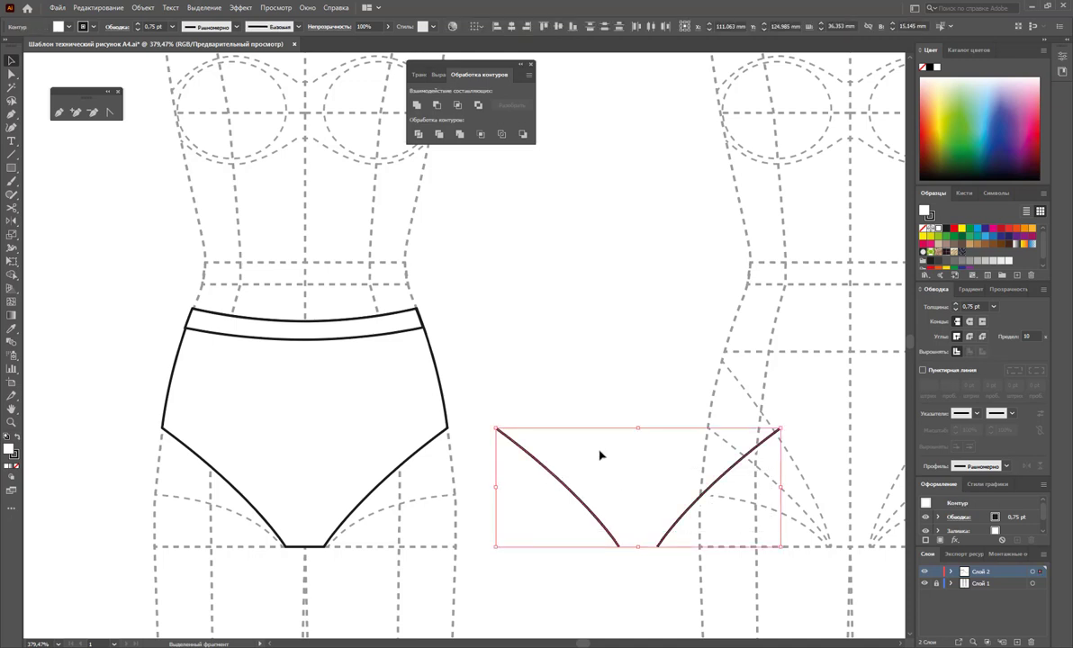
Dash the two leg curves, move them onto the front briefs, and nudge the right one into place
left_click(923, 370)
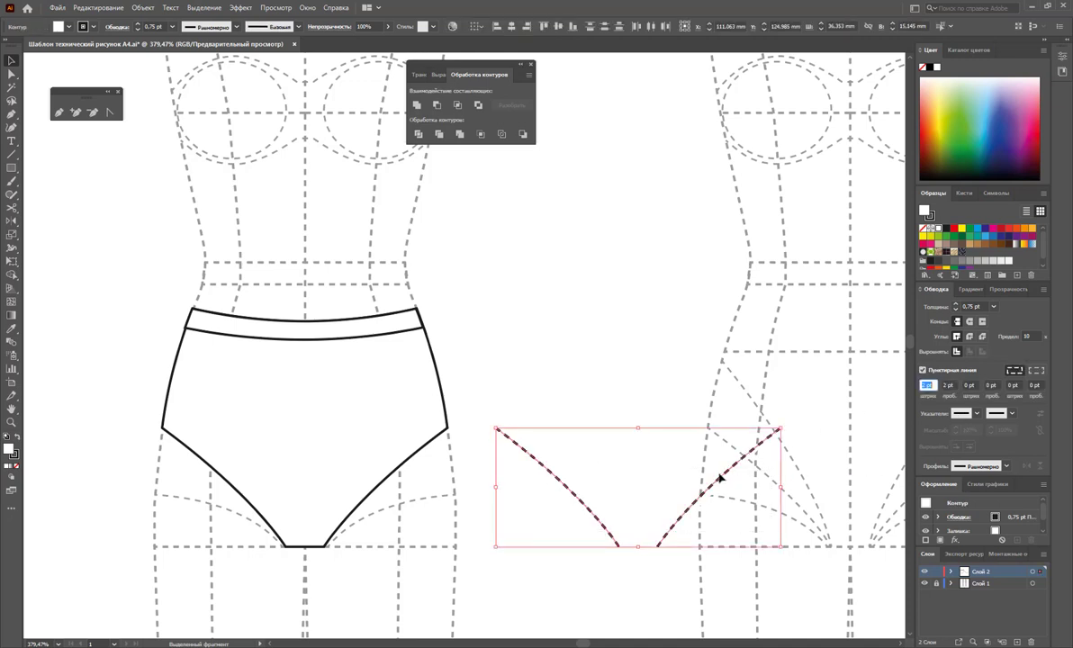
mouse_move(718, 486)
left_mouse_down()
mouse_move(367, 494)
mouse_move(383, 494)
left_mouse_up()
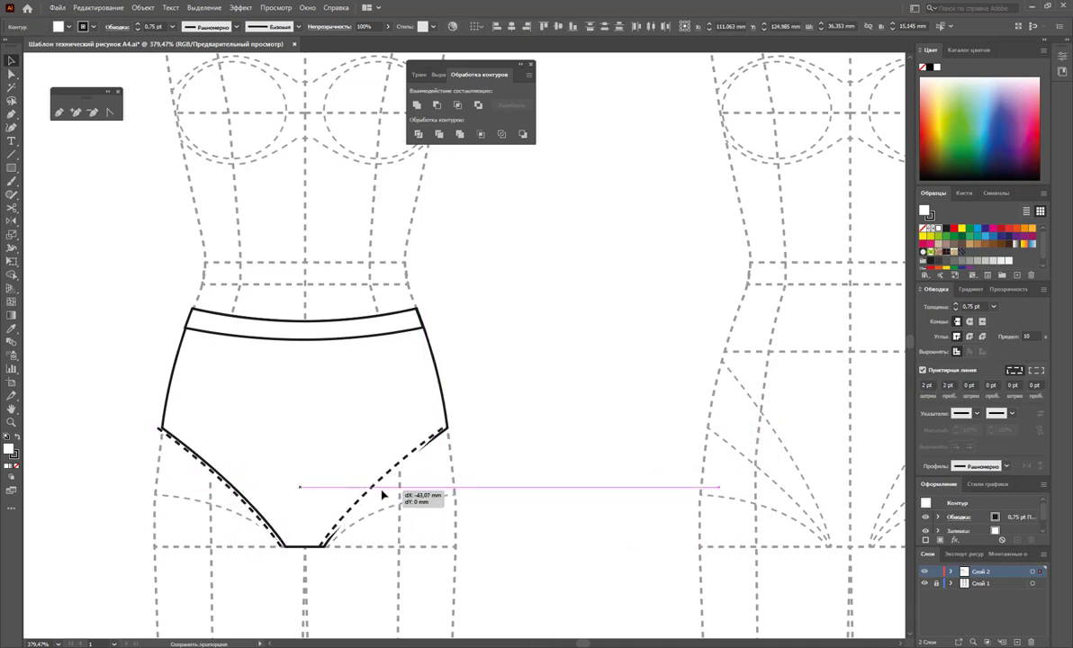
left_click(523, 498)
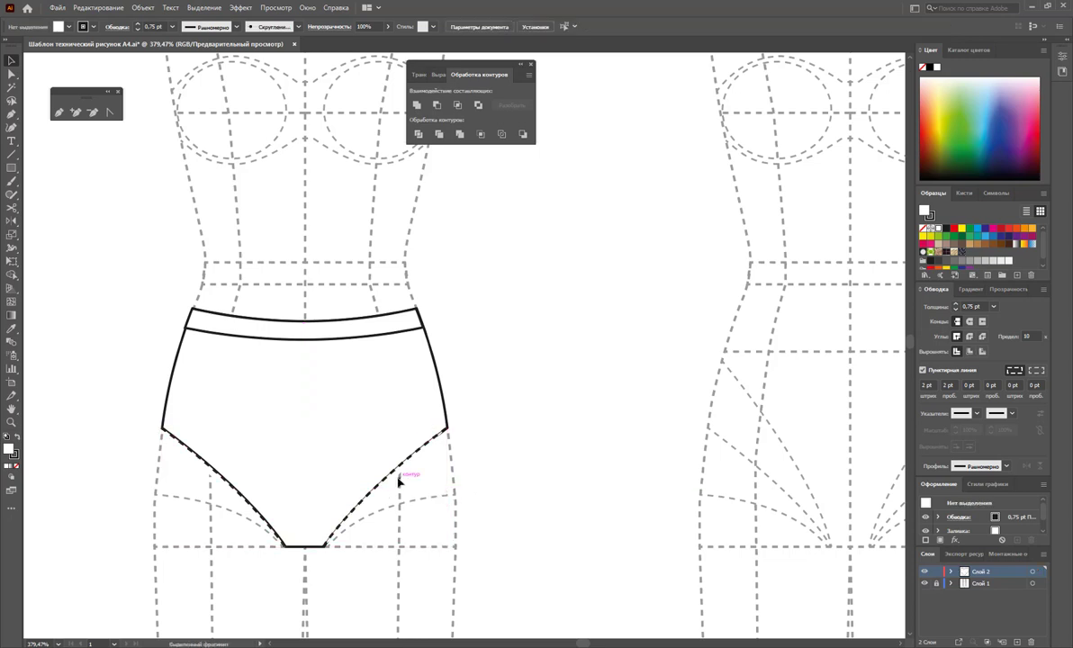
left_click(392, 481)
key("Left")
key("Left")
key("Left")
key("Left")
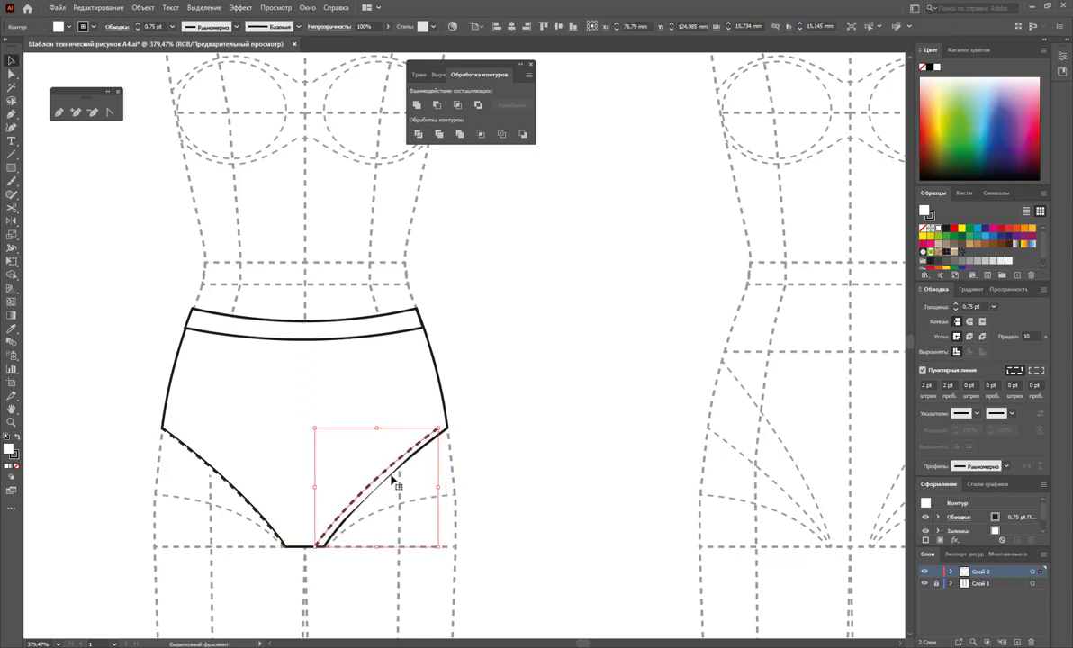
key("Up")
key("Right")
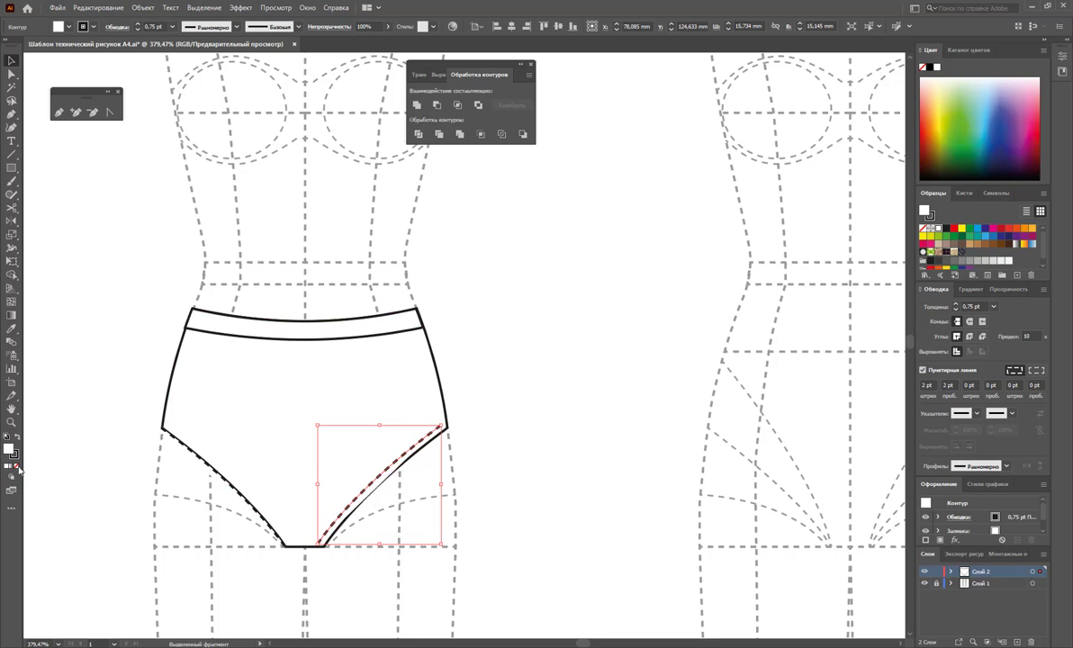
left_click(519, 502)
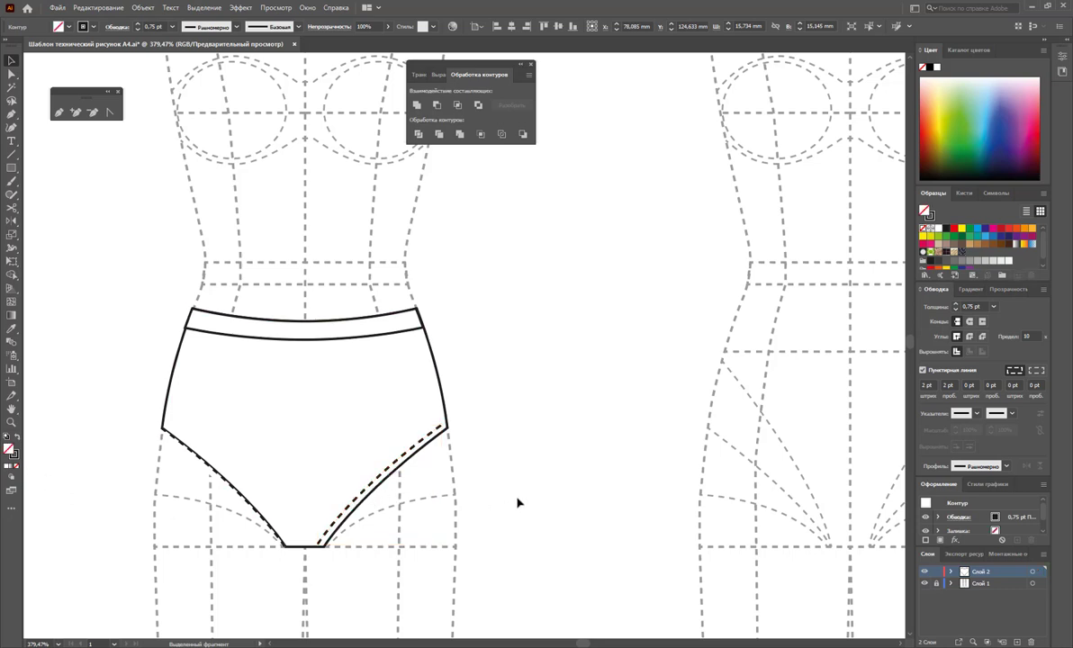
Settle the left dashed stitching line inside its leg opening and scroll the view up
left_click(231, 488)
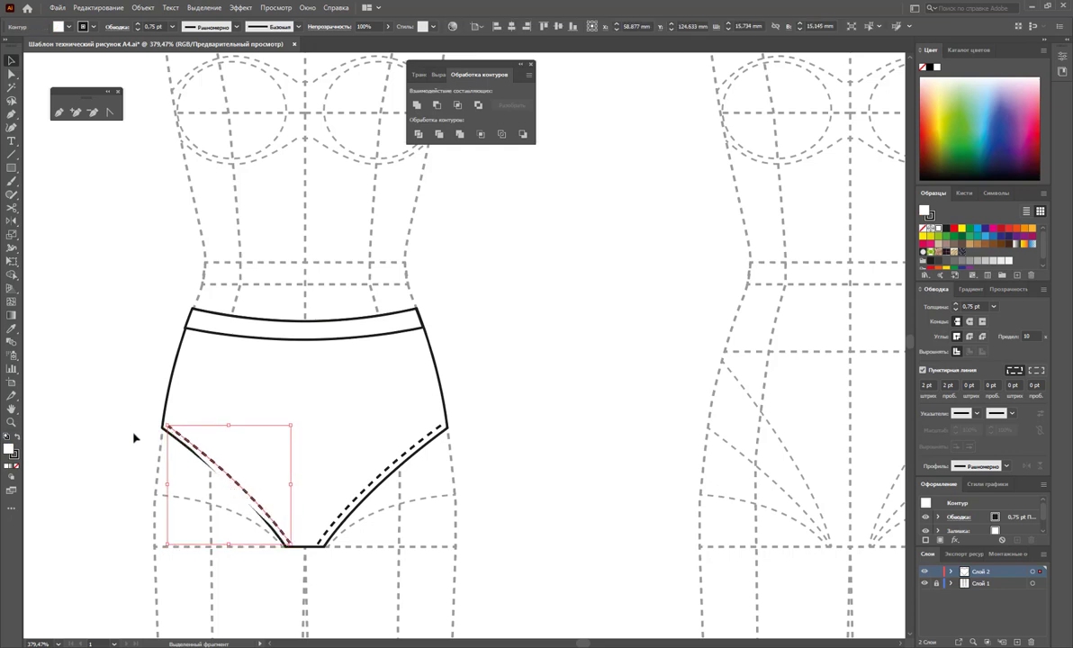
key("space")
left_click(288, 548)
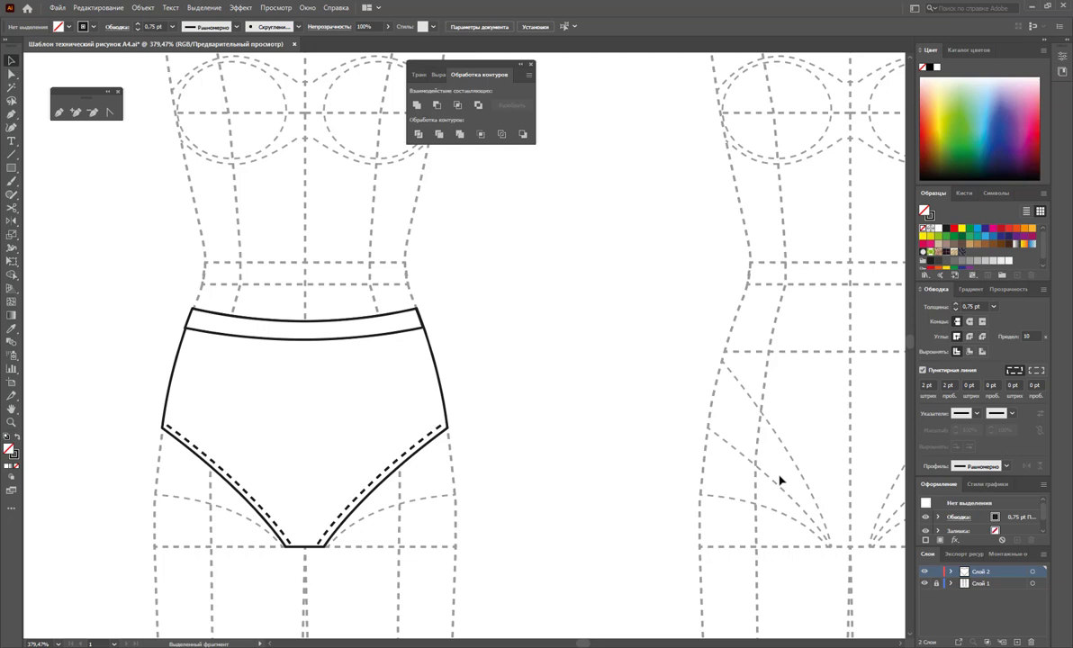
scroll(692, 476, "up", 1)
scroll(549, 447, "up", 1)
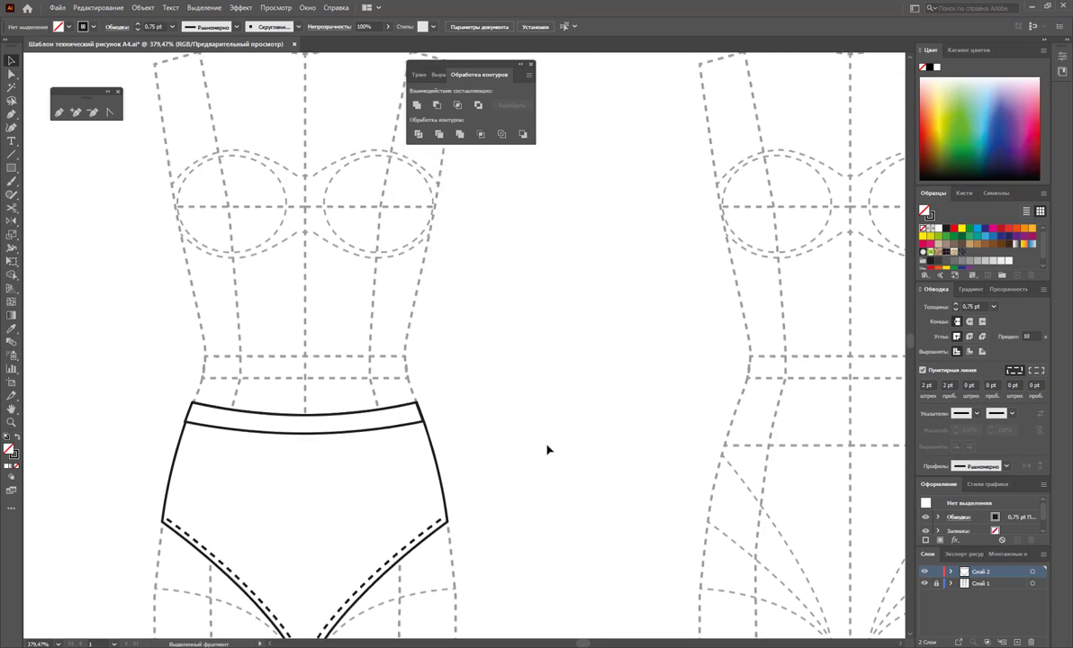
scroll(557, 449, "up", 1)
scroll(558, 448, "up", 3)
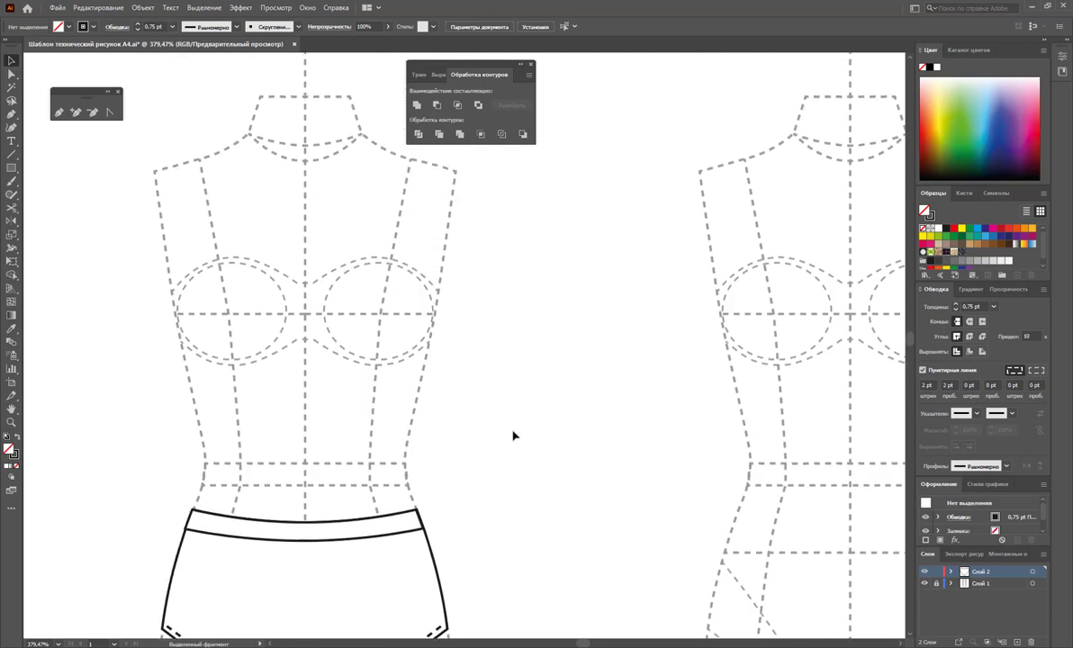
scroll(510, 445, "up", 1)
scroll(510, 445, "up", 1)
scroll(510, 445, "up", 1)
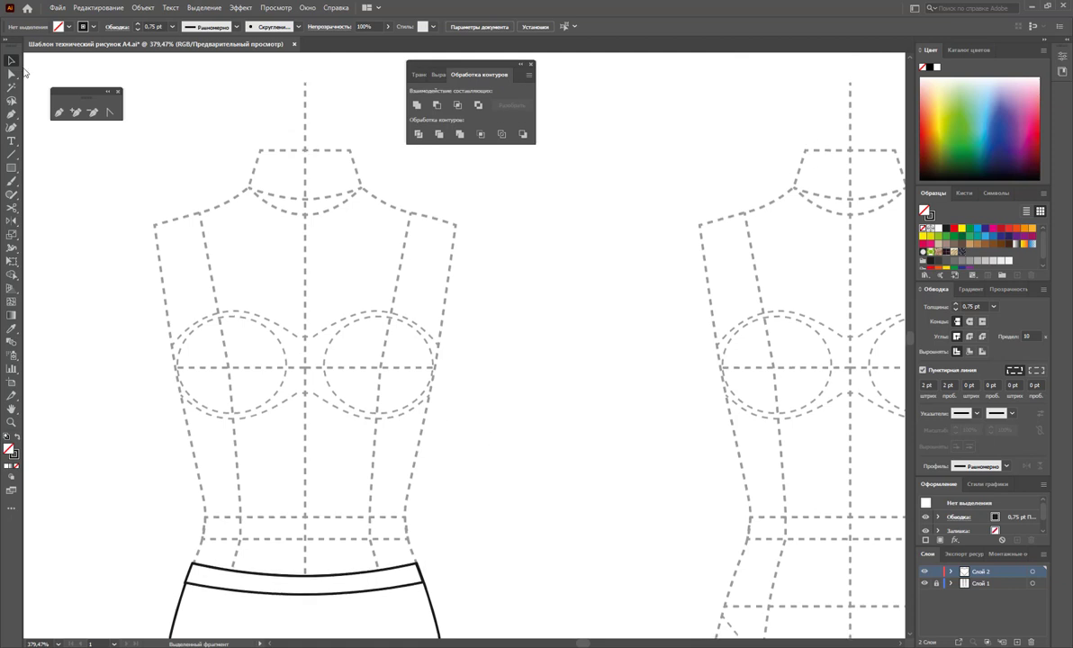
left_click(59, 112)
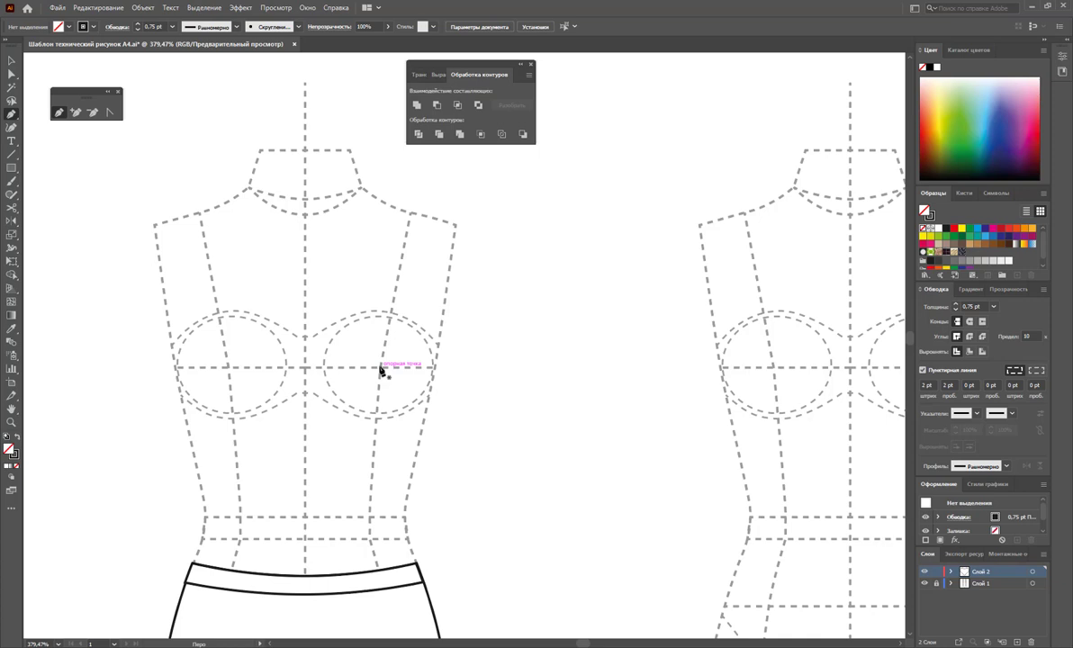
Pen-draw the closed one-shoulder bra-top outline from centre bust up over the shoulder
left_click(306, 369)
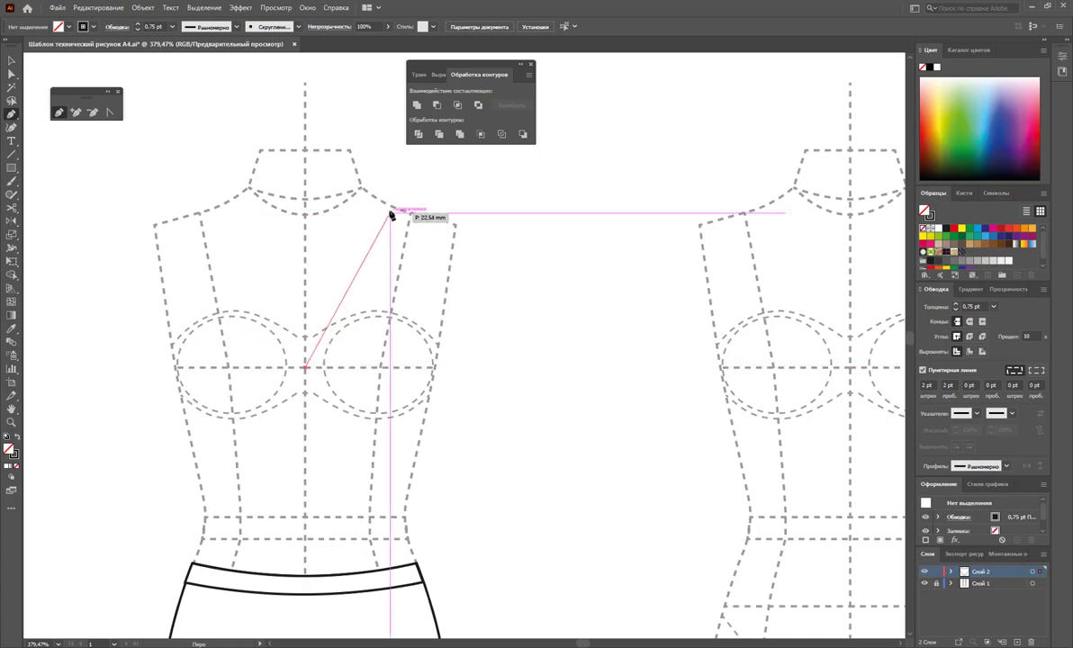
left_click(392, 210)
left_click_drag(392, 210, 412, 137)
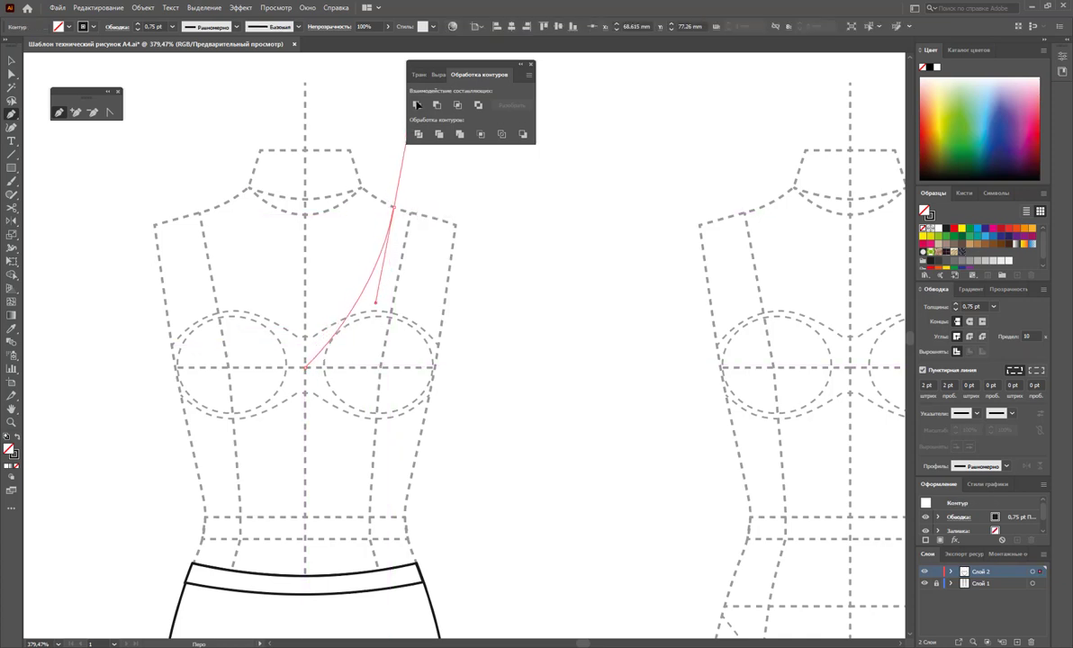
scroll(407, 131, "up", 2)
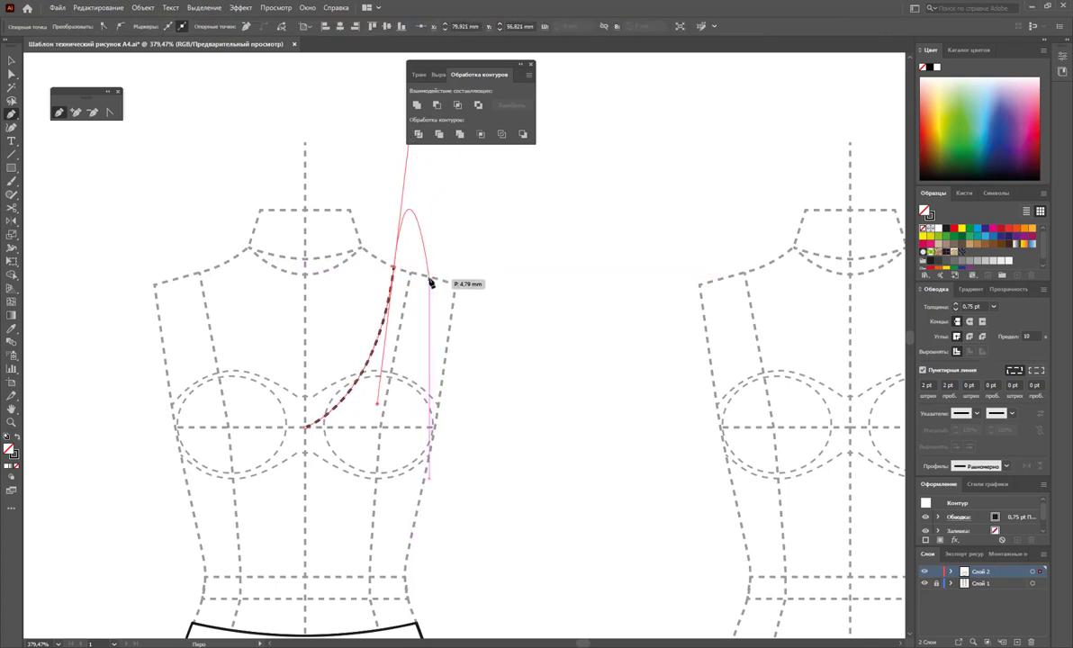
left_click_drag(434, 282, 440, 409)
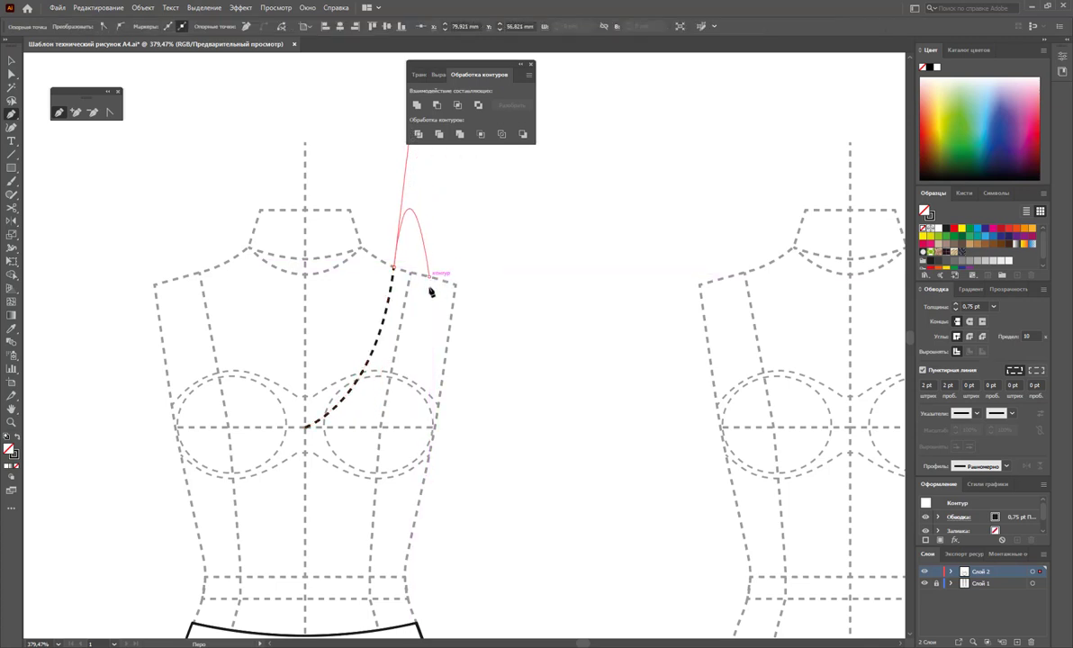
left_click(438, 407)
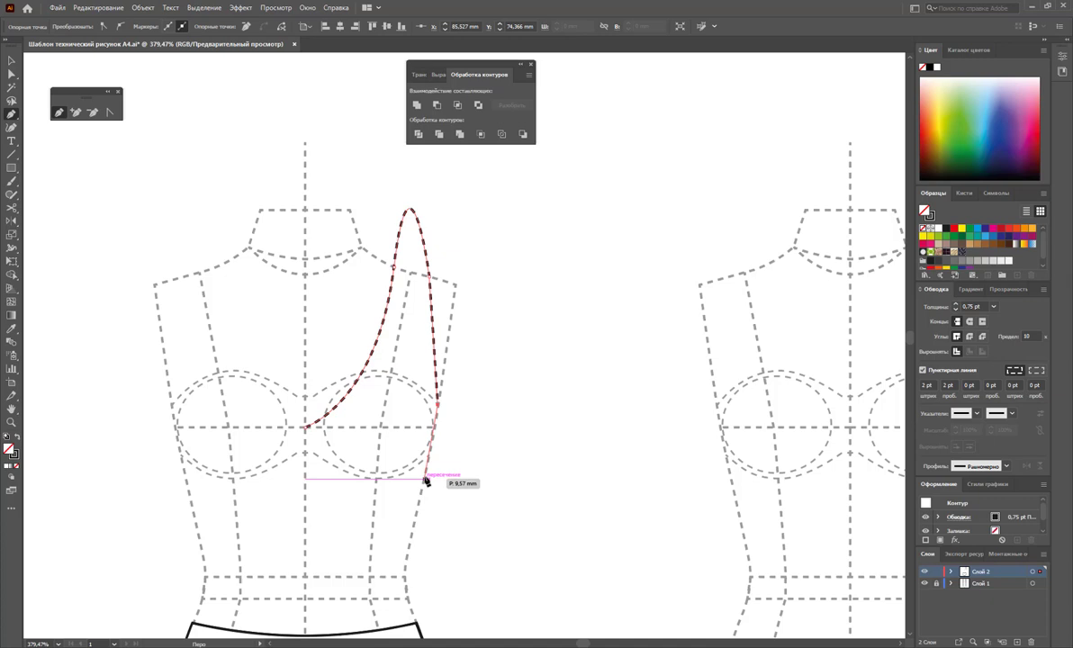
left_click(427, 479)
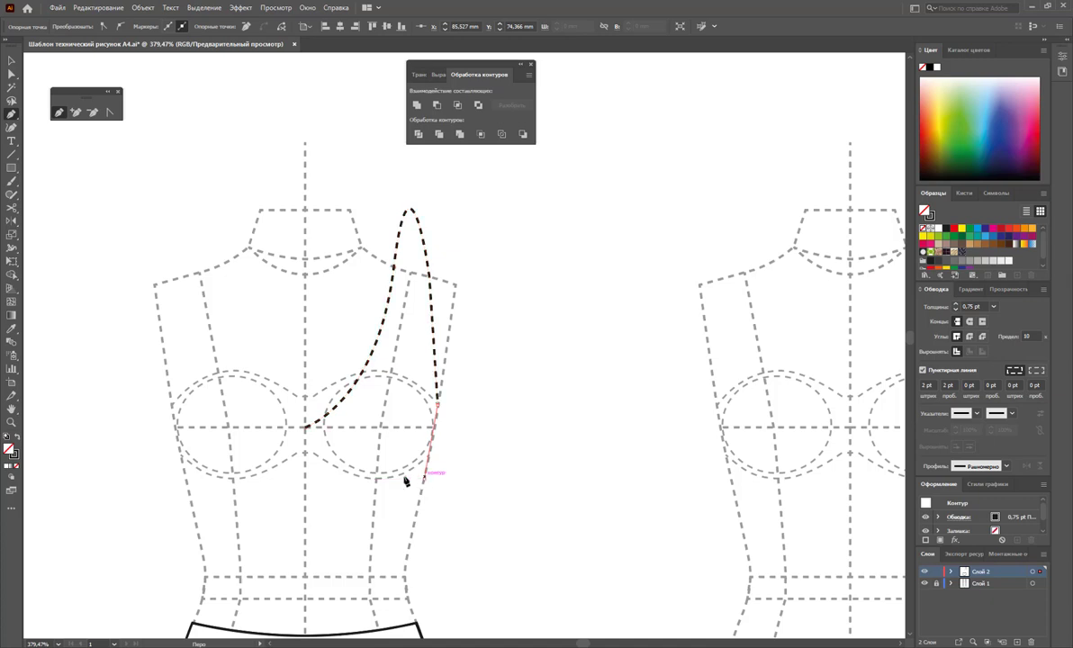
left_click(305, 478)
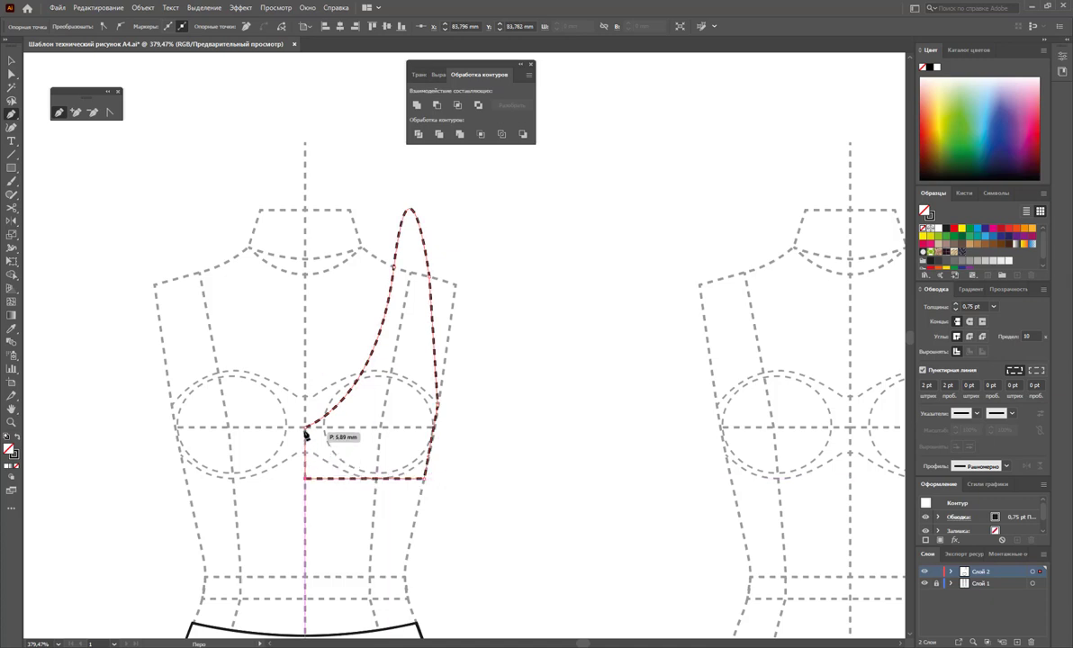
left_click(305, 427)
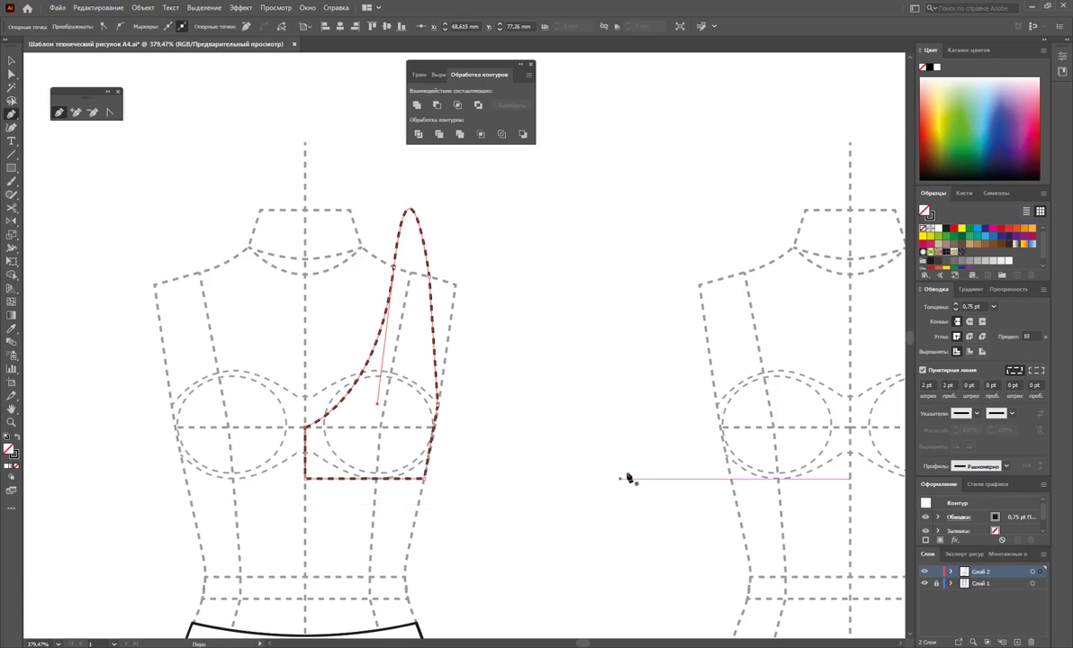
Undo the unwanted shoulder bulge and switch the outline from dashed to solid
left_click(109, 112)
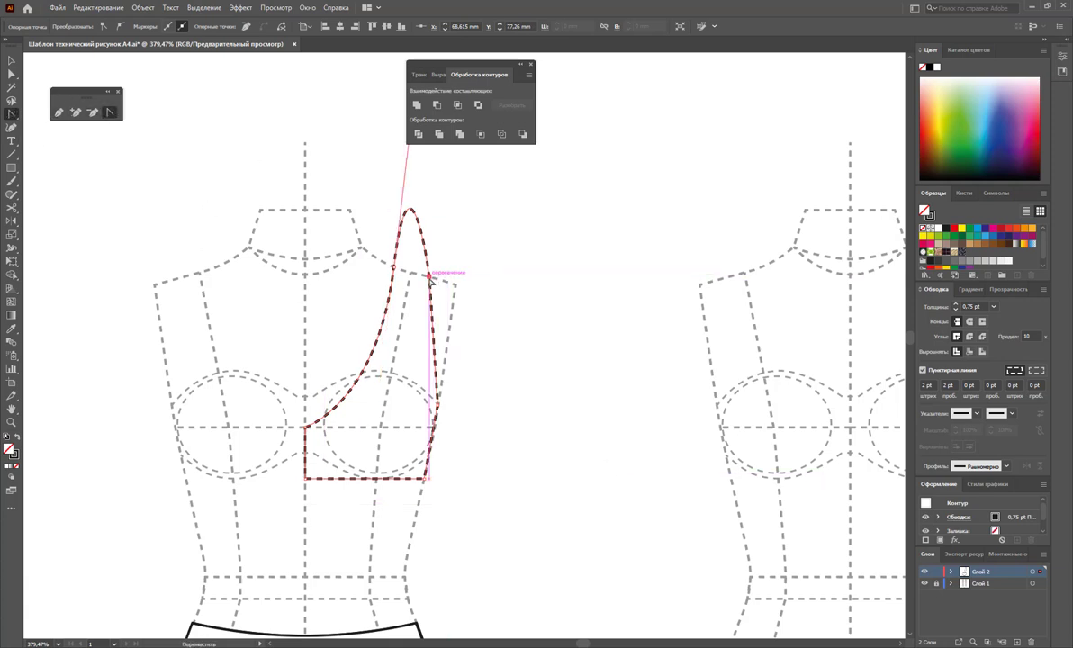
scroll(422, 214, "up", 1)
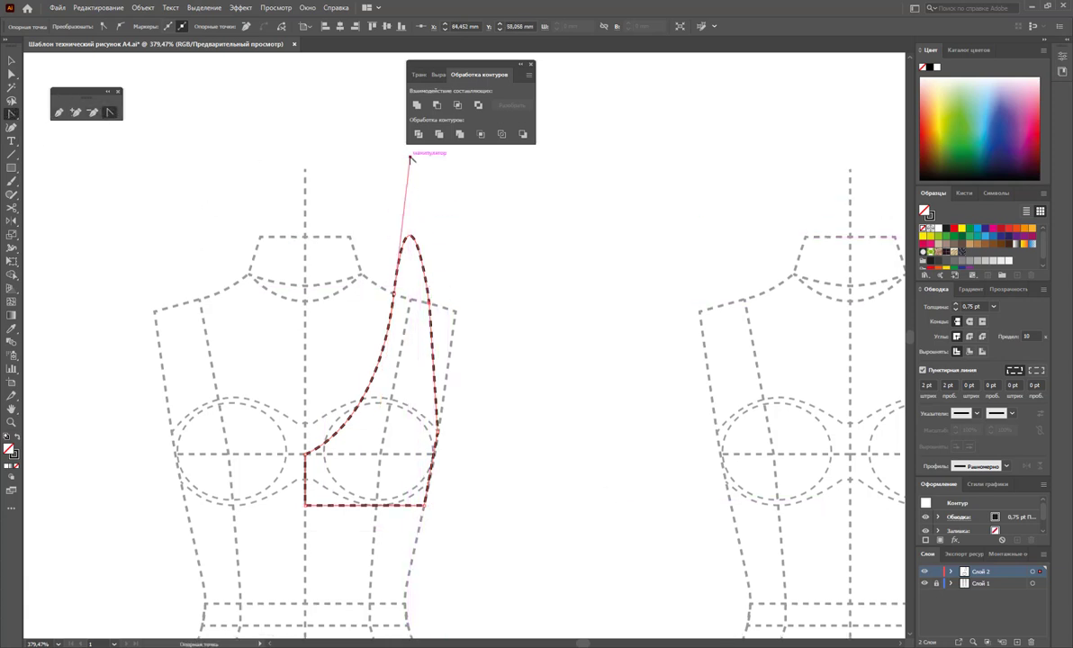
key("ctrl+z")
left_click(12, 59)
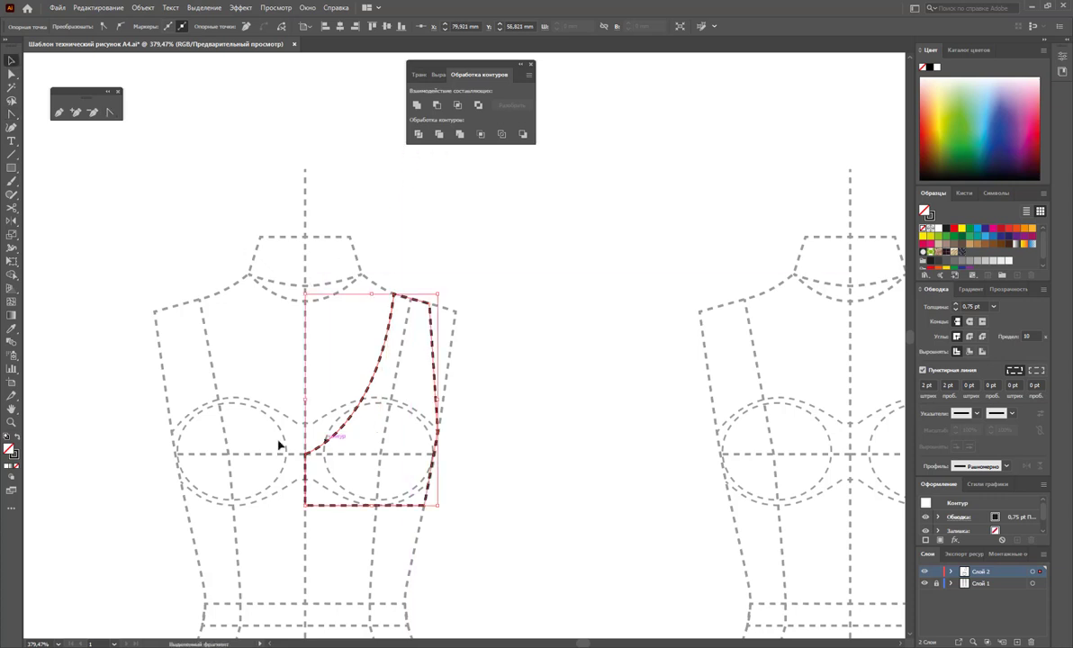
left_click(922, 370)
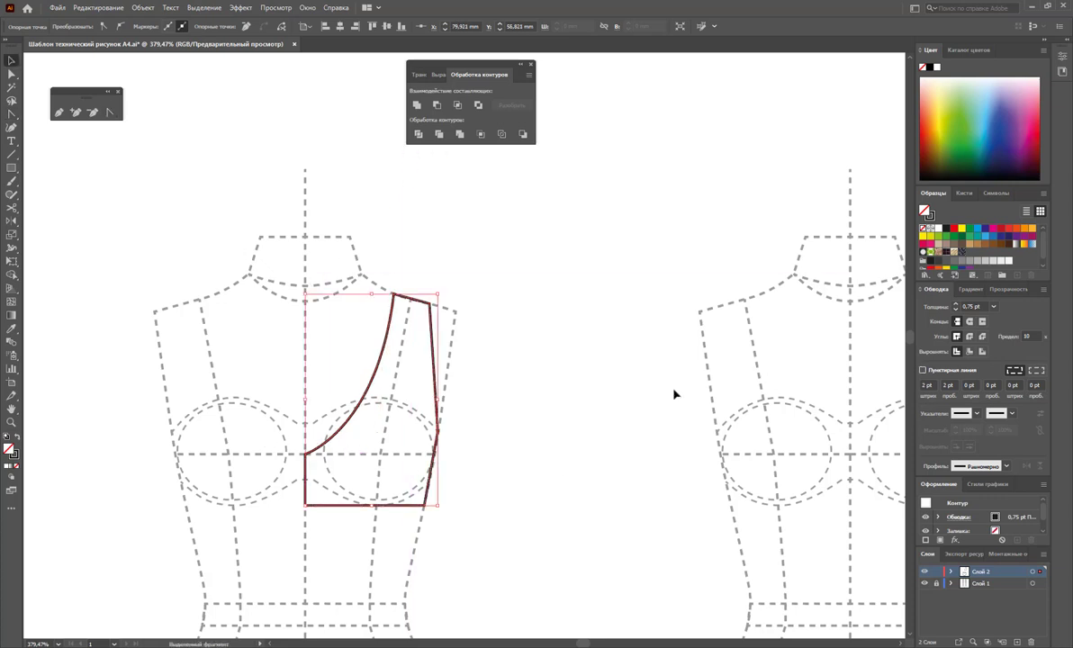
left_click(553, 416)
scroll(558, 357, "down", 3)
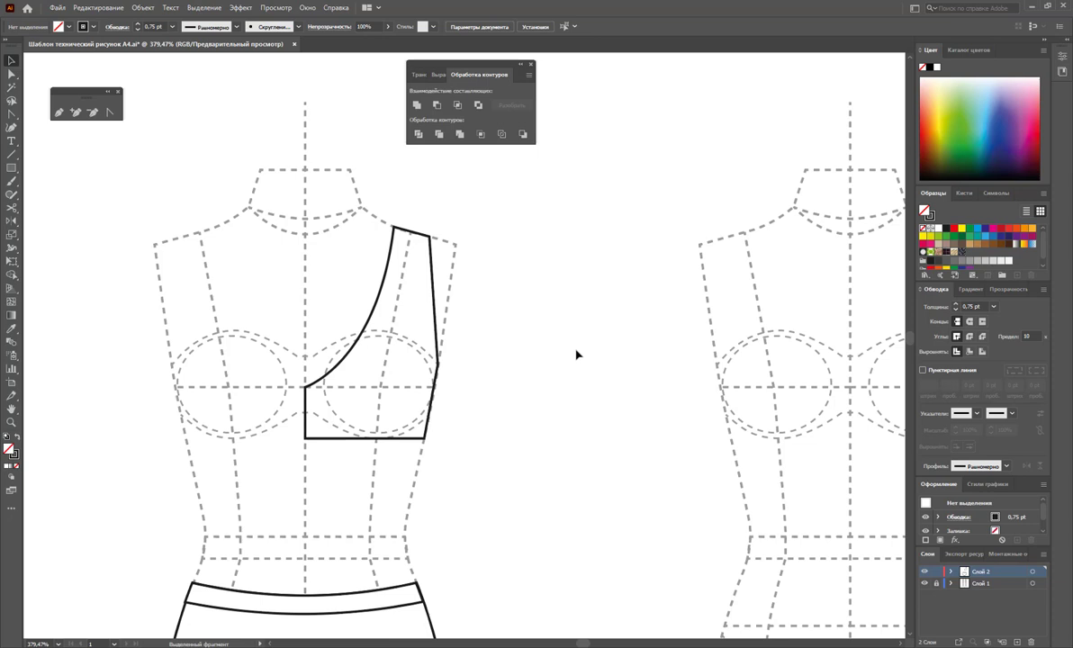
Draw the underband line with the Pencil along the top's lower edge
left_click(58, 112)
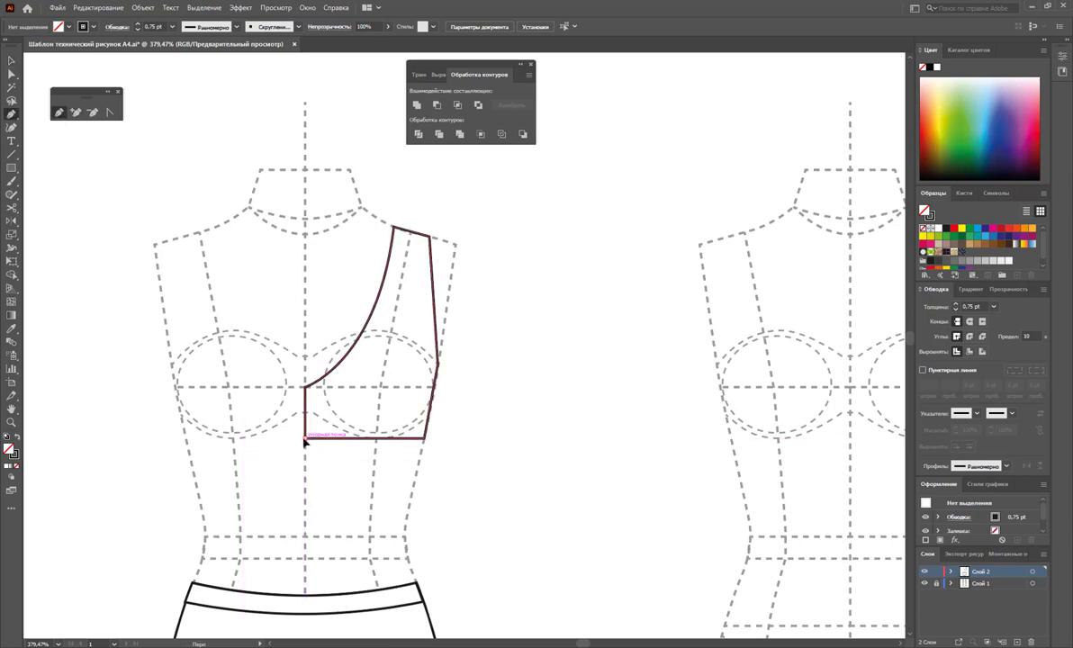
mouse_move(306, 441)
left_mouse_down()
mouse_move(427, 441)
mouse_move(306, 464)
mouse_move(308, 443)
left_mouse_up()
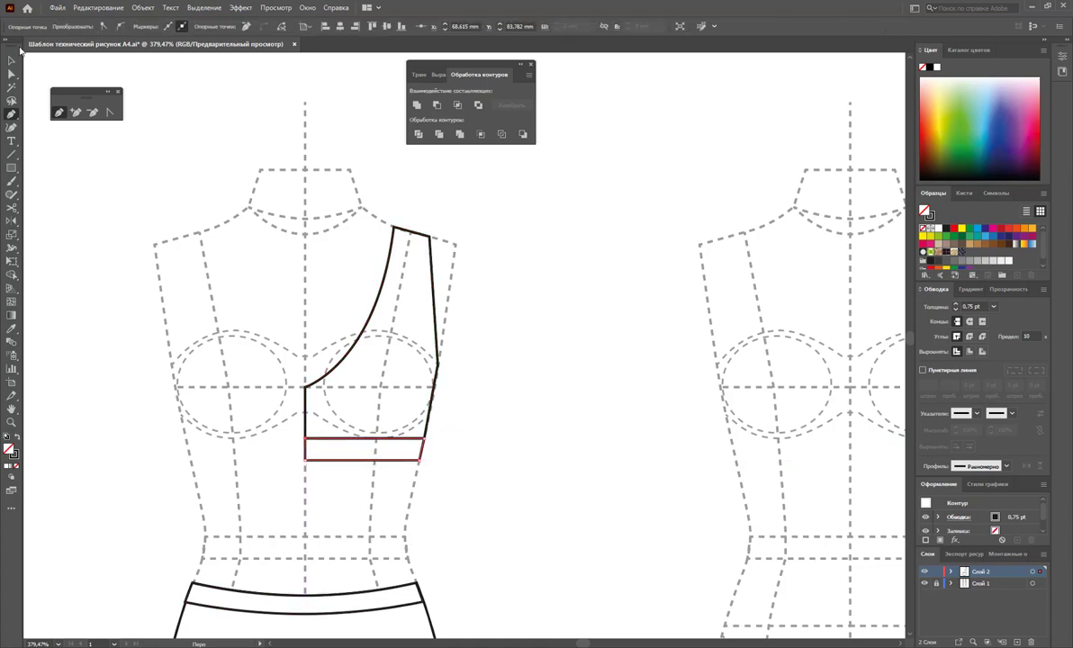
left_click(11, 75)
left_click_drag(455, 484, 281, 459)
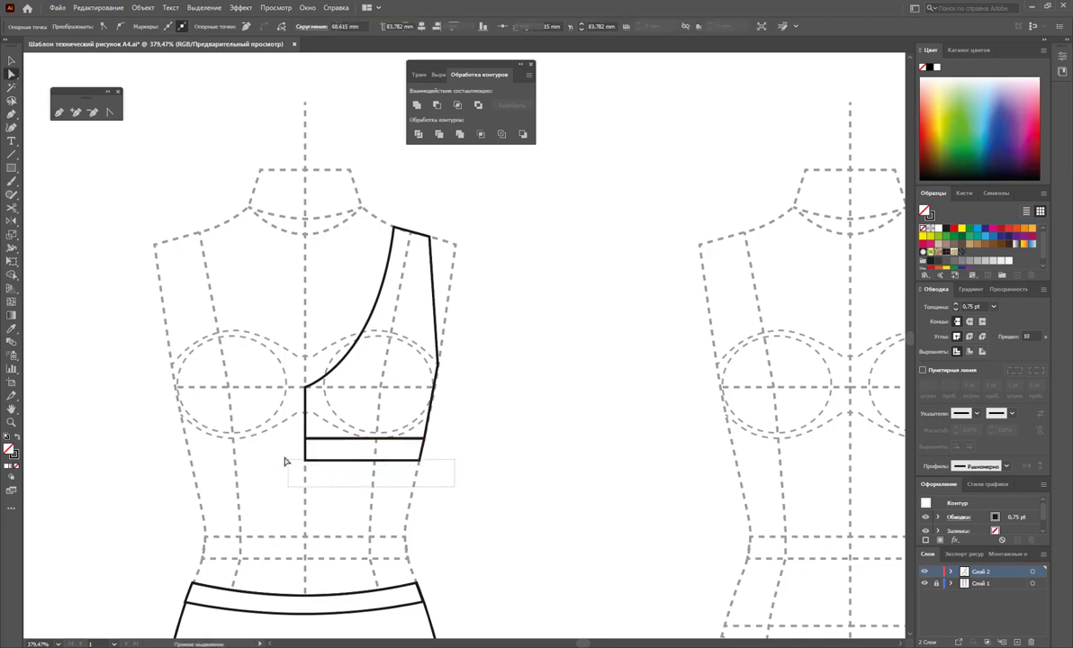
left_click(529, 504)
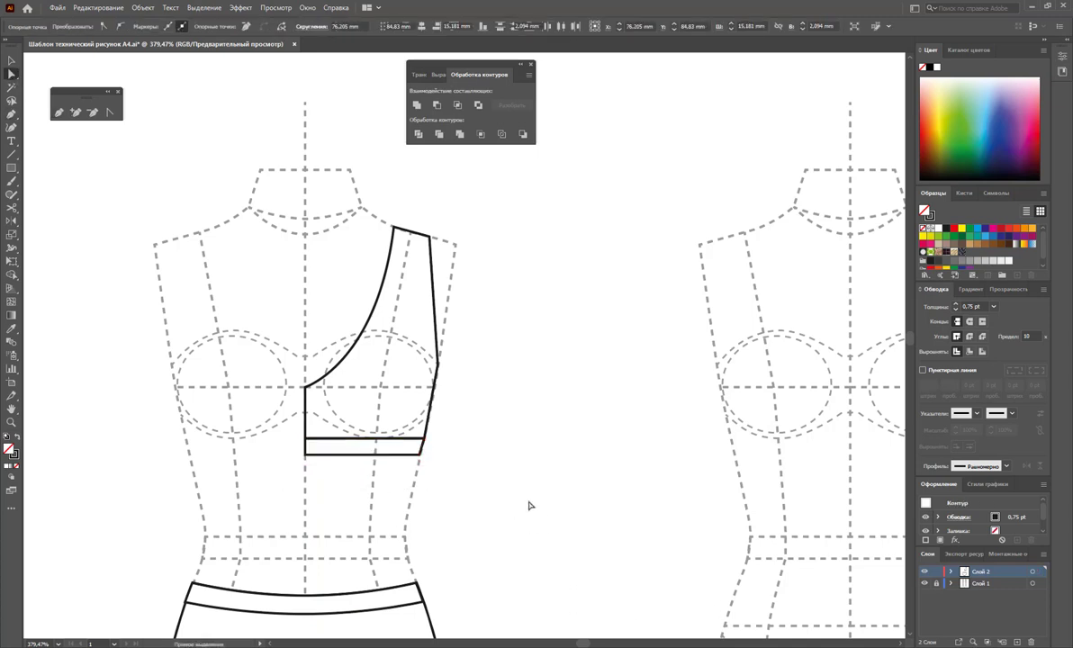
Drag the cup's lower-left anchor down slightly with Direct Selection
left_click(58, 112)
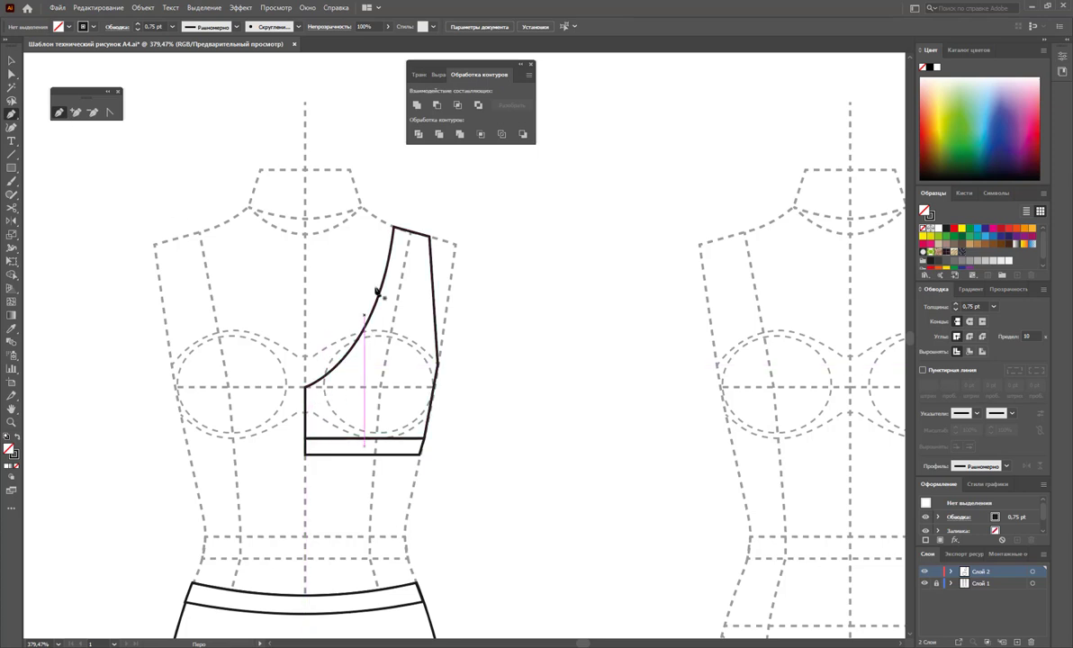
left_click(13, 75)
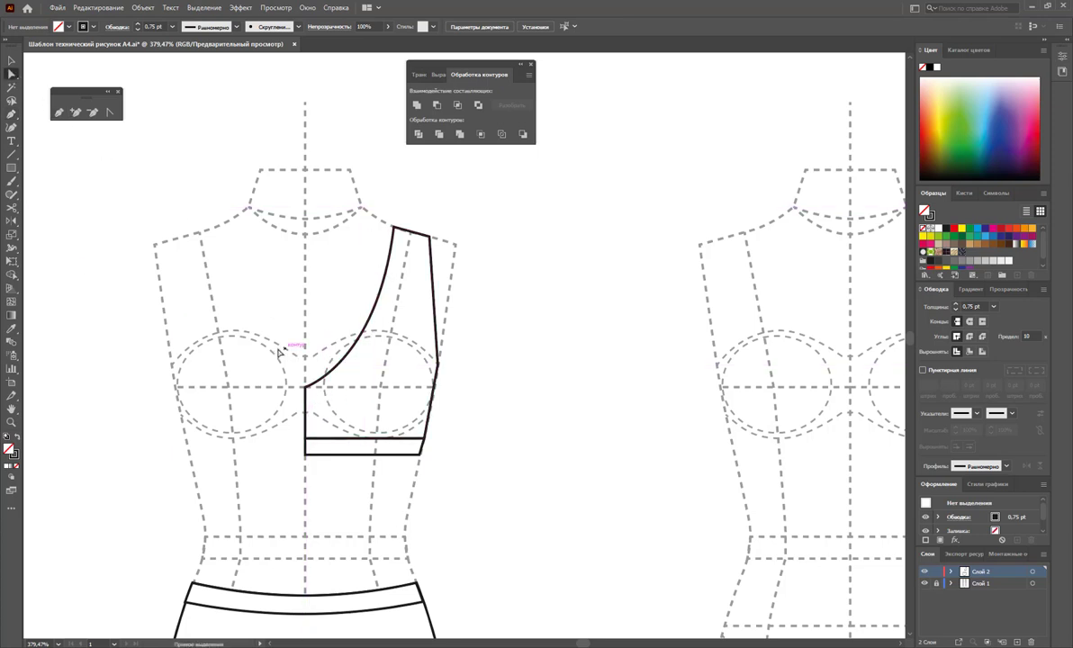
left_click(307, 394)
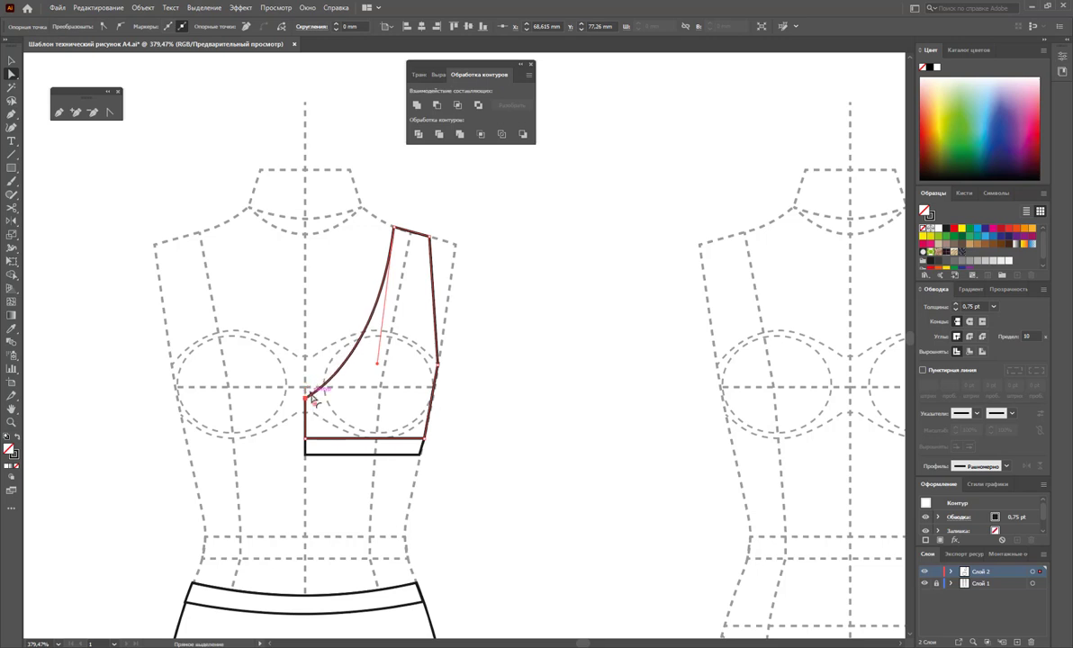
left_click_drag(312, 398, 309, 390)
left_click(301, 366)
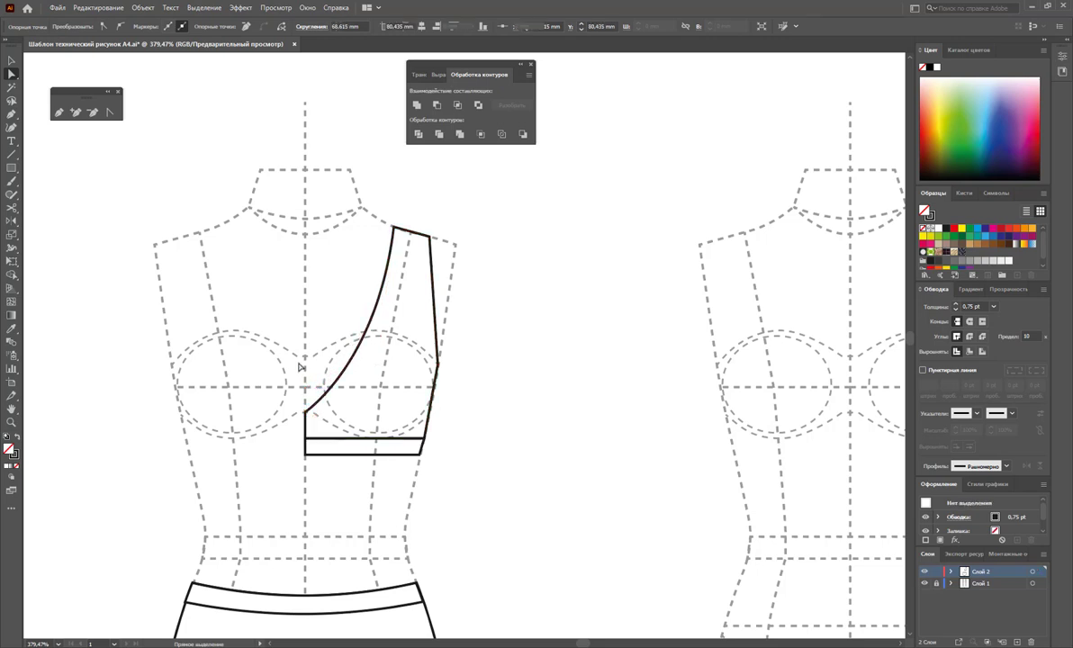
left_click(58, 112)
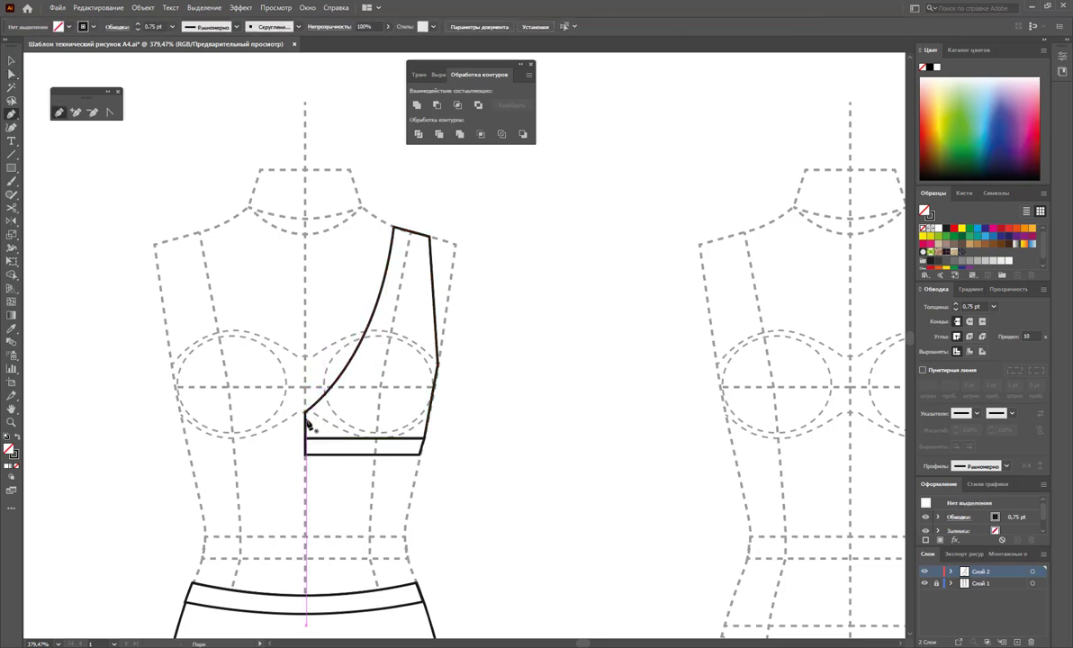
Zoom in on the centre-front corner and Pen-draw a zigzag of gathering lines
left_click_drag(310, 419, 313, 430)
key("ctrl")
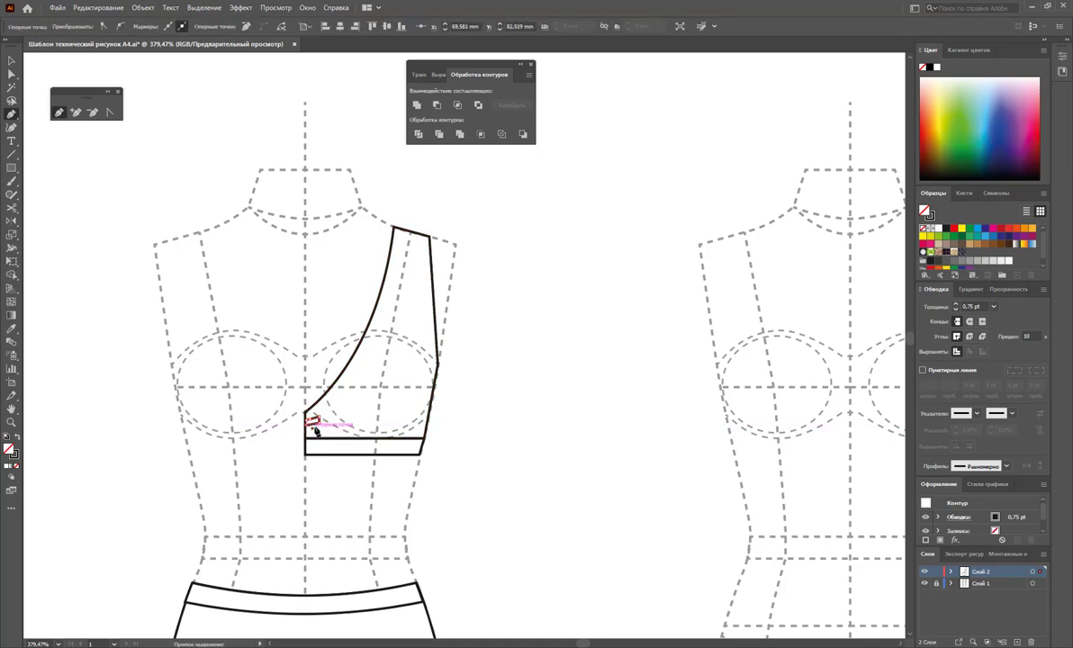
left_click(313, 429, "ctrl")
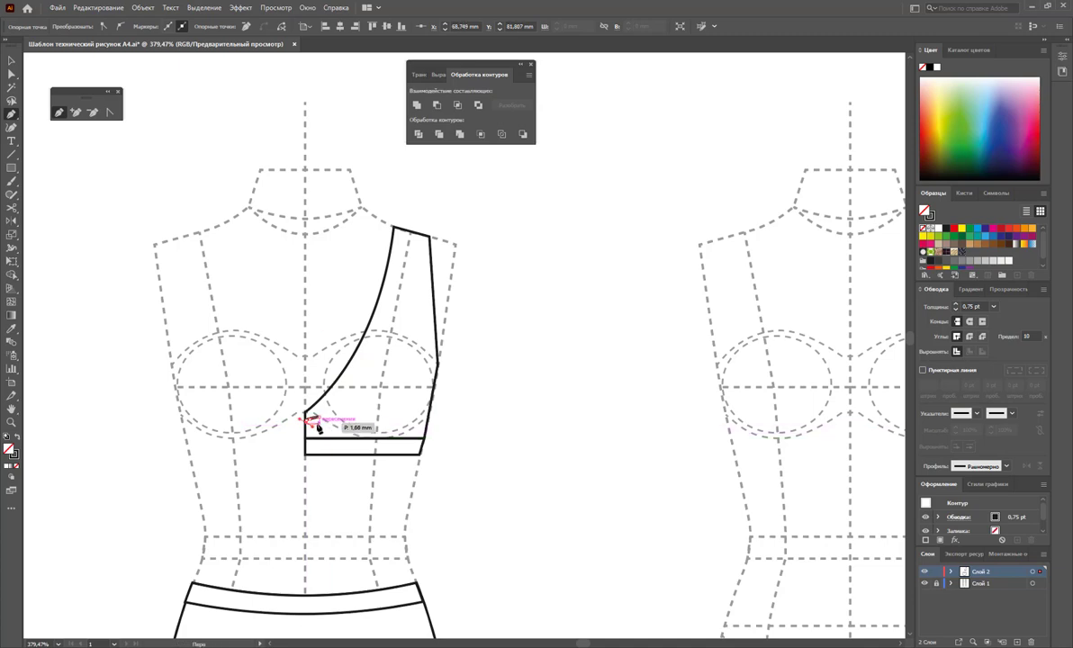
left_click(12, 422)
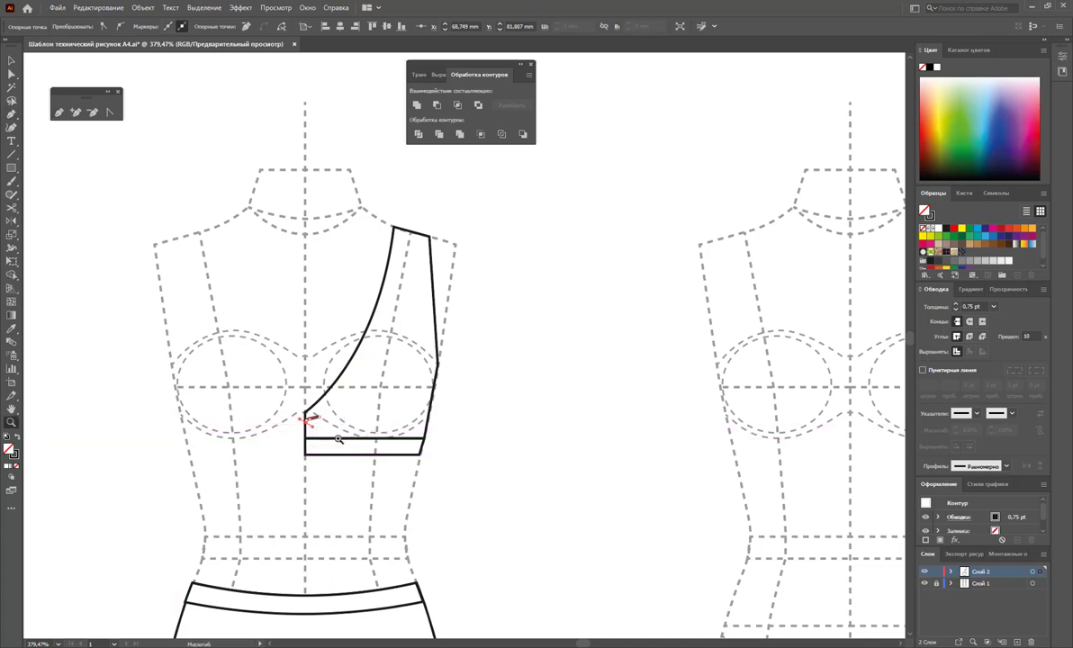
left_click_drag(338, 438, 402, 489)
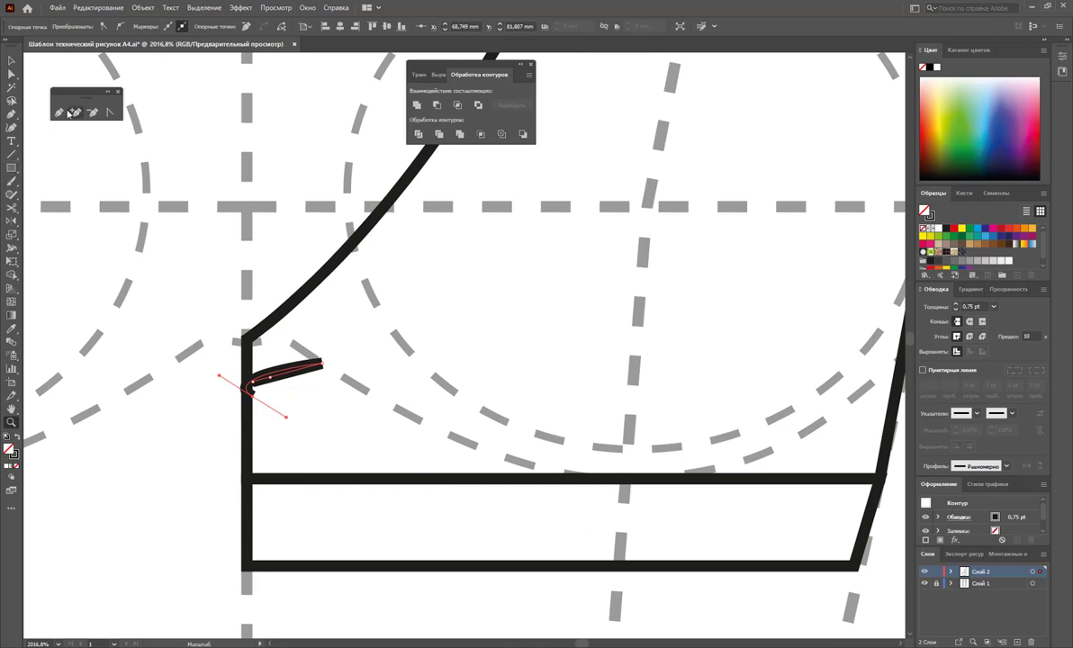
left_click(59, 111)
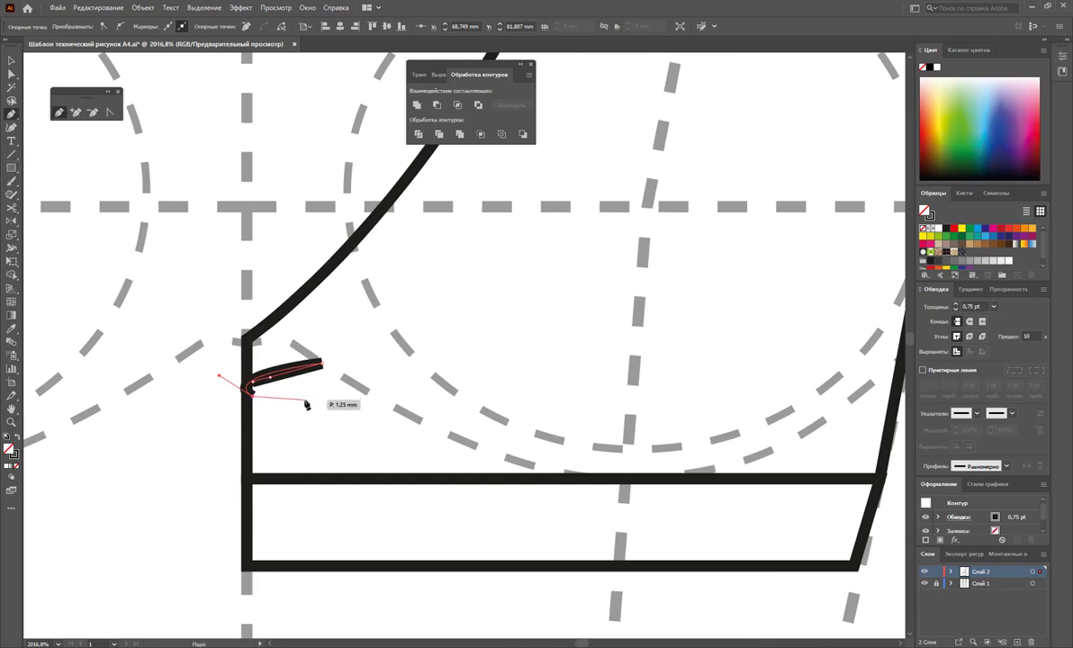
mouse_move(307, 401)
left_mouse_down()
mouse_move(308, 429)
mouse_move(259, 425)
mouse_move(270, 451)
mouse_move(236, 442)
mouse_move(310, 470)
left_mouse_up()
left_click(256, 411)
left_click(322, 466, "ctrl")
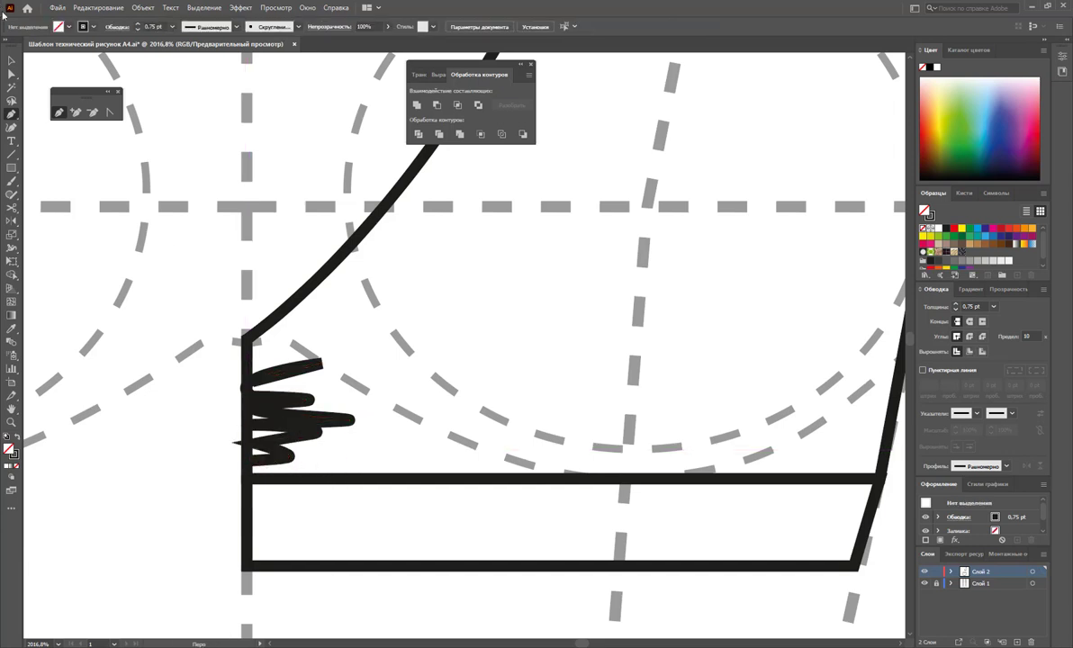
Give the zigzag a 0.25 pt stroke with a tapered lens width profile, then zoom out
left_click(12, 62)
left_click(306, 419)
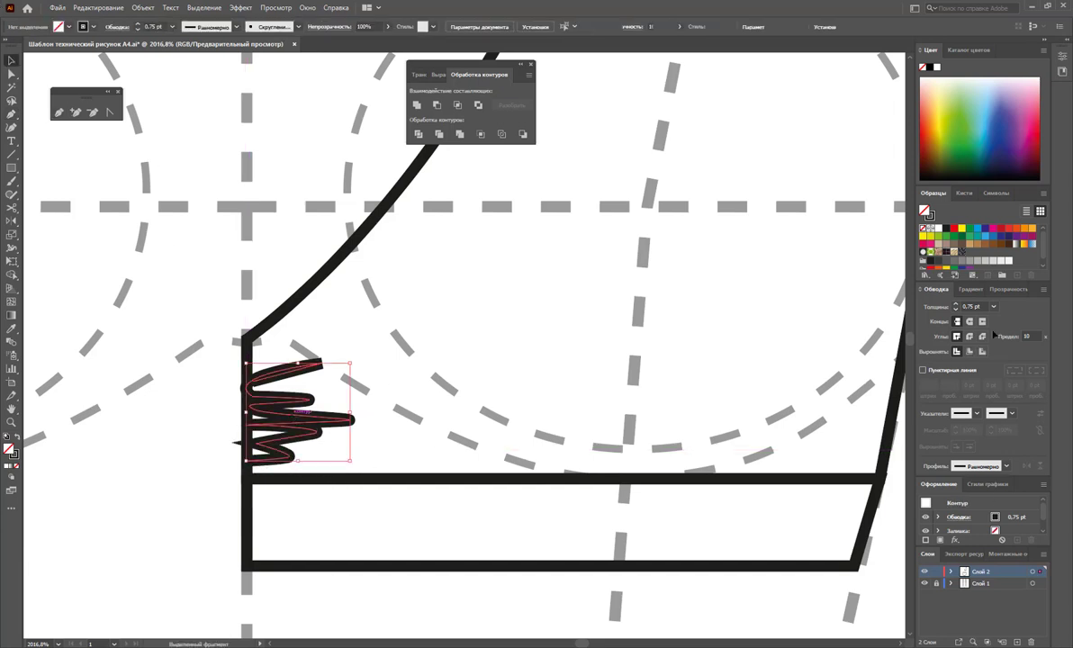
left_click(994, 307)
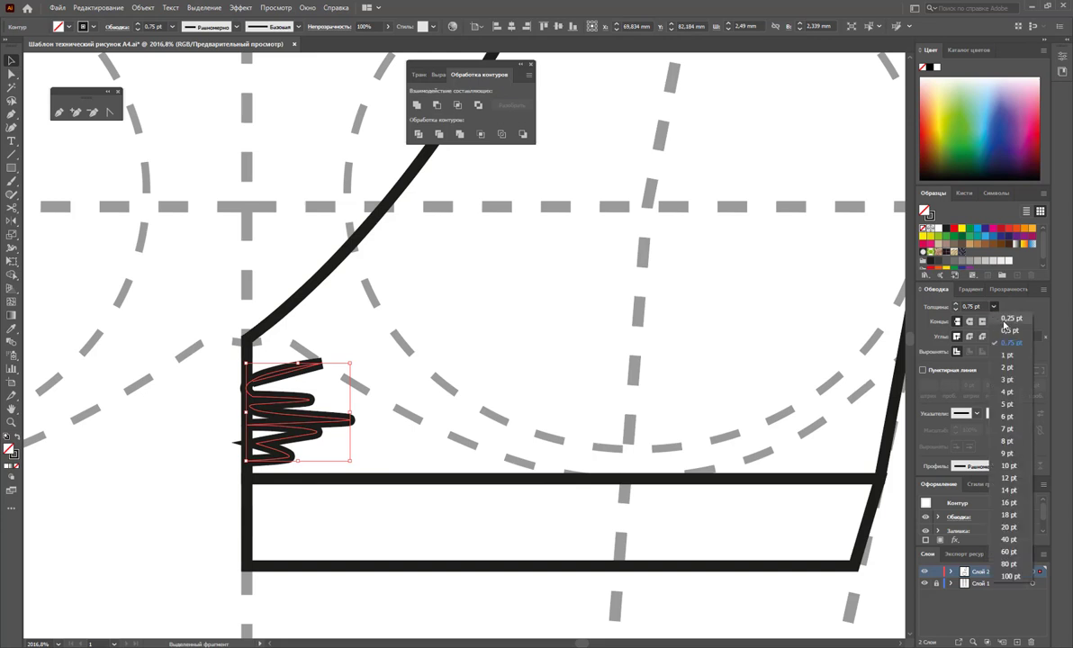
left_click(1005, 320)
left_click(1007, 467)
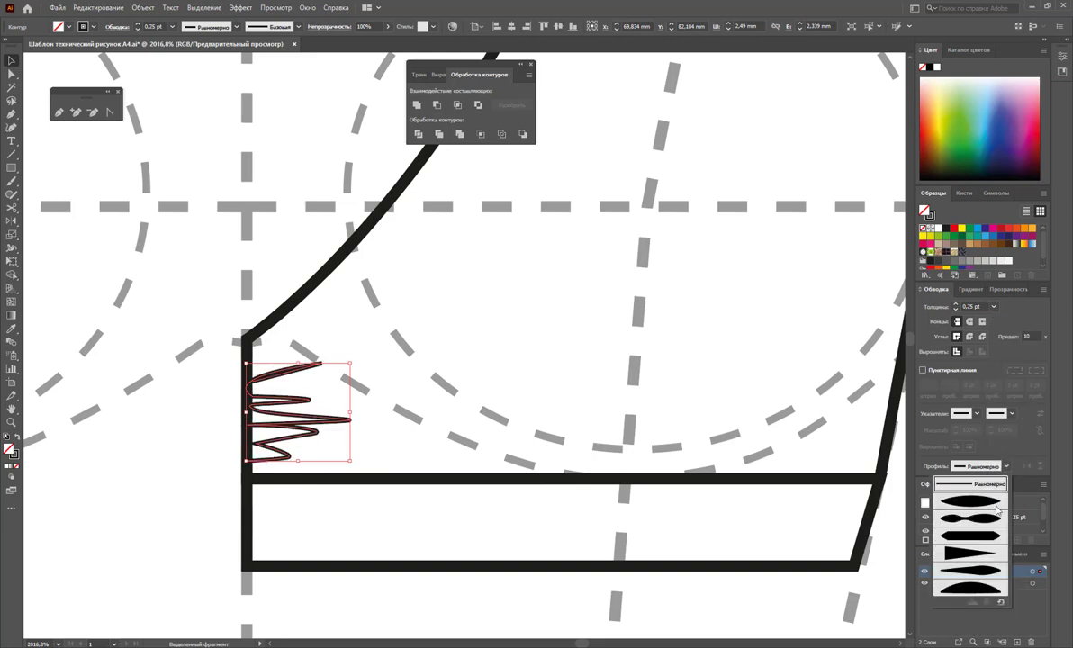
left_click(972, 535)
left_click(473, 396)
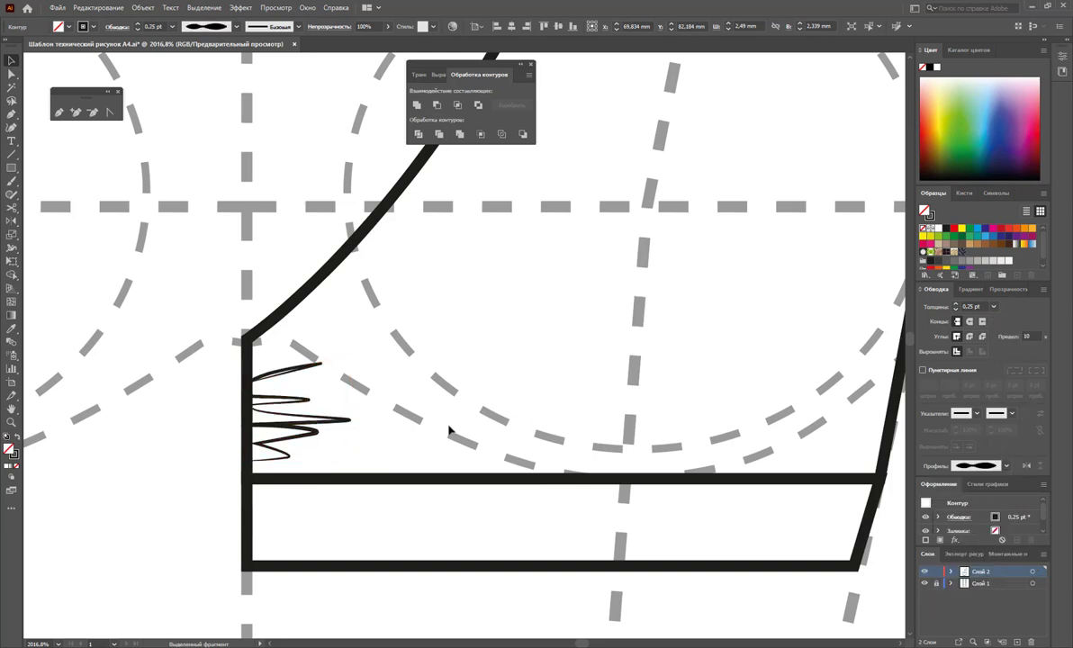
key("z")
left_click(443, 357, "alt")
Zoom out and place a copy of the bodice outline to the right of the figure
left_click(484, 336, "alt")
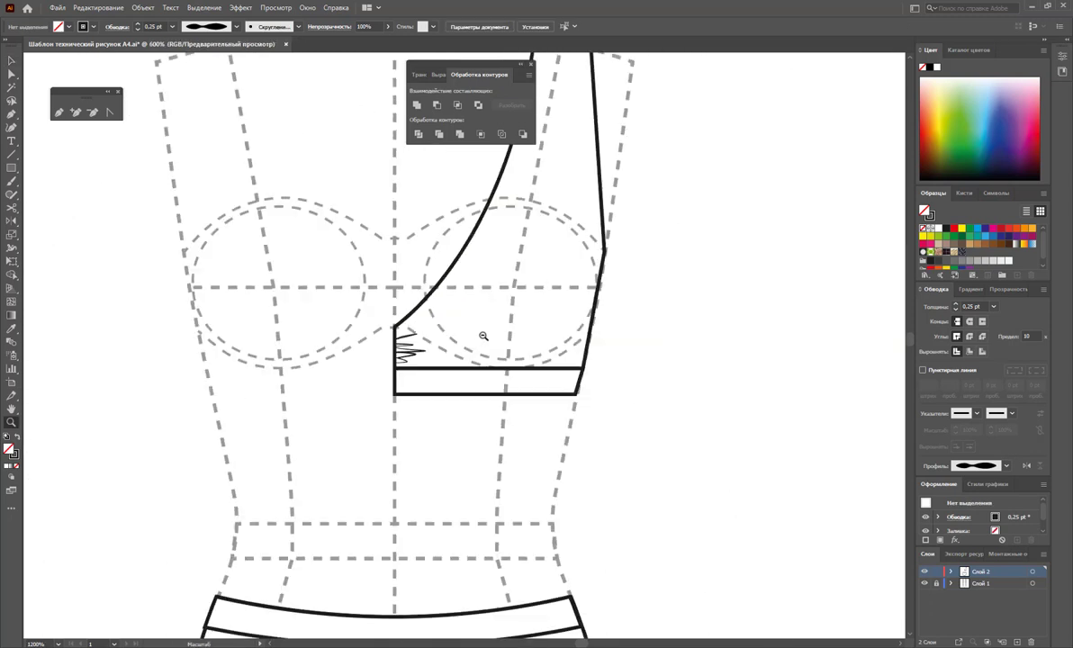
left_click(454, 348, "alt")
scroll(543, 339, "up", 2)
scroll(543, 334, "up", 1)
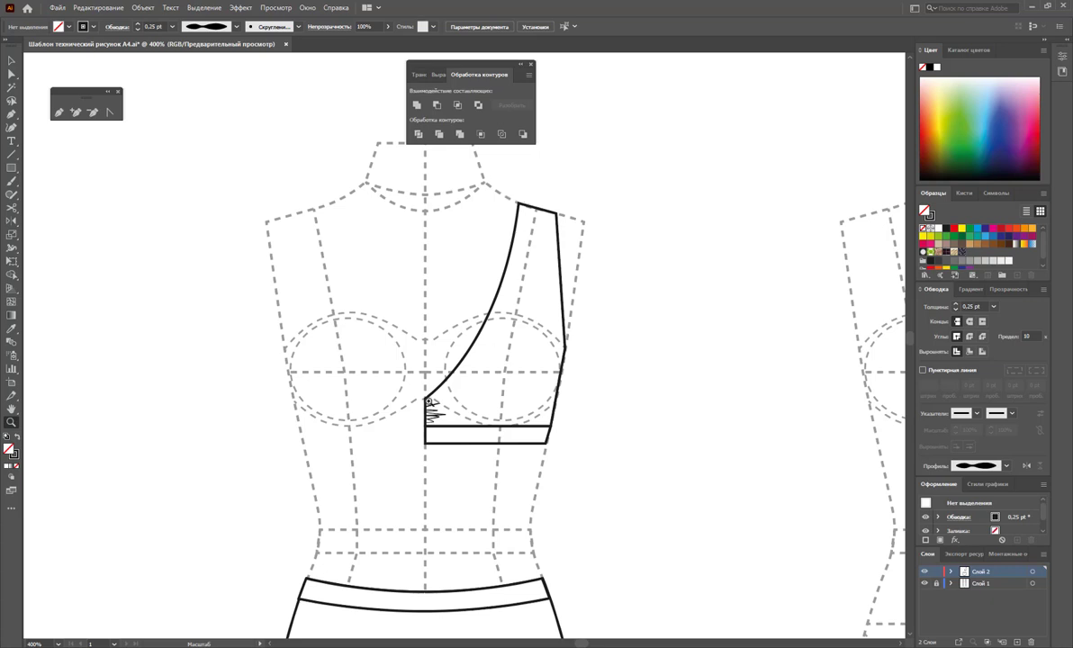
left_click(11, 61)
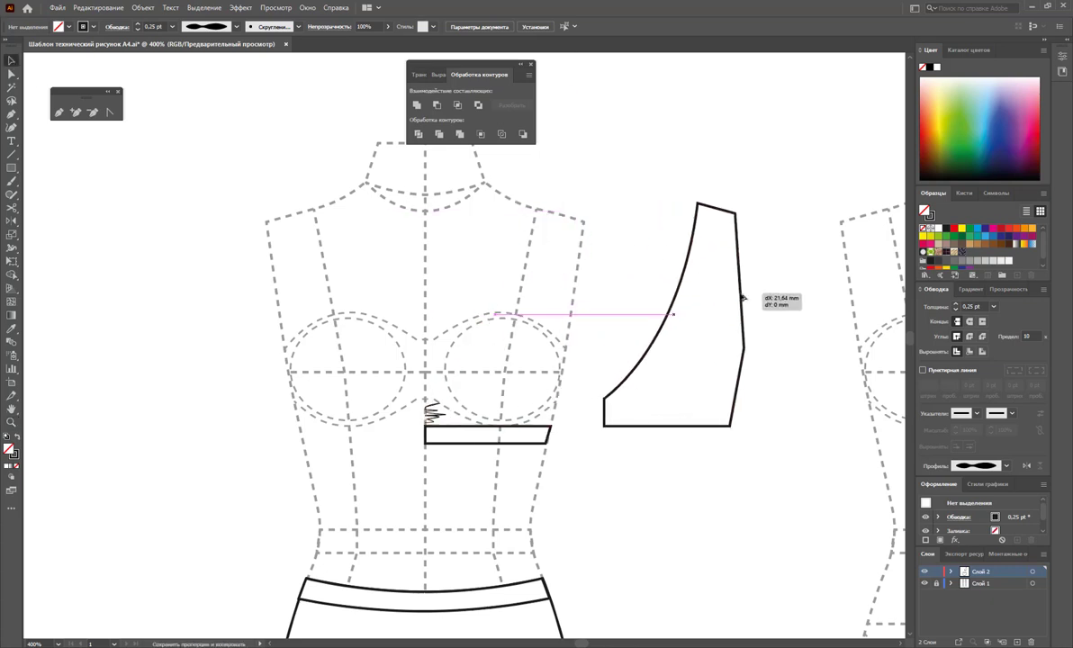
left_click_drag(564, 289, 743, 296, "alt")
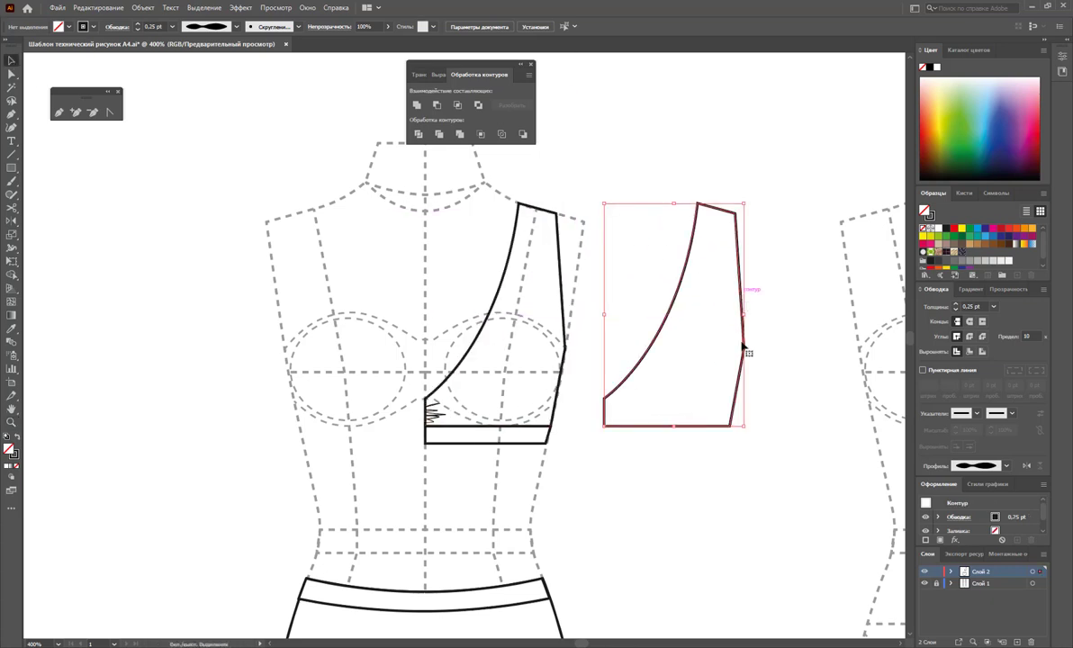
Cut the copy at its top corner and right-side anchor, then delete its top edge and bottom part
left_click(13, 208)
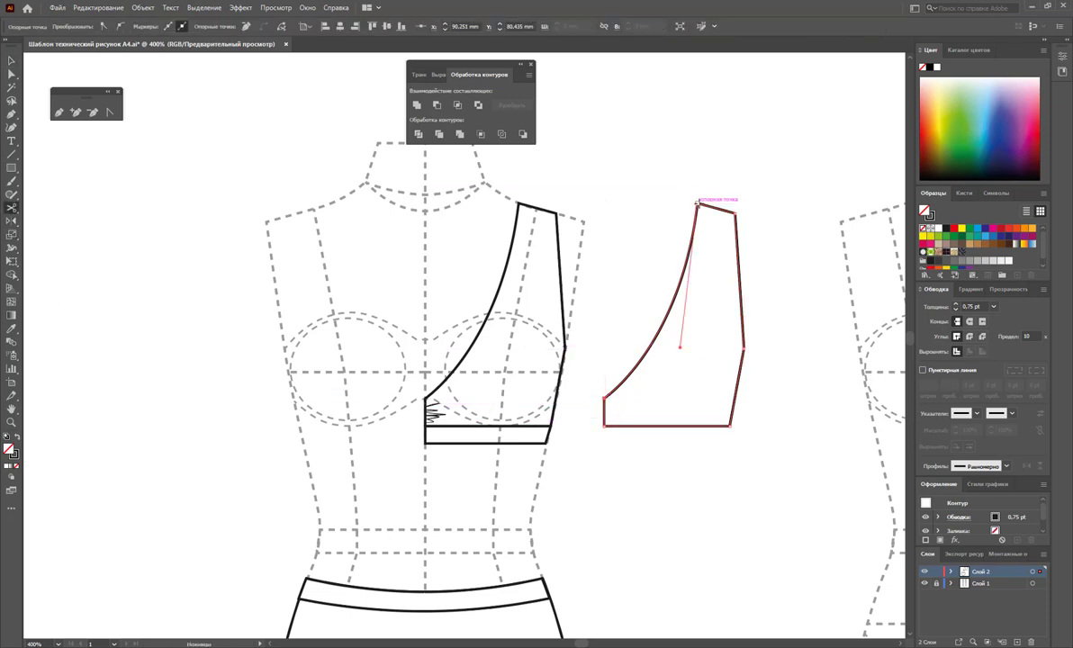
left_click(697, 204)
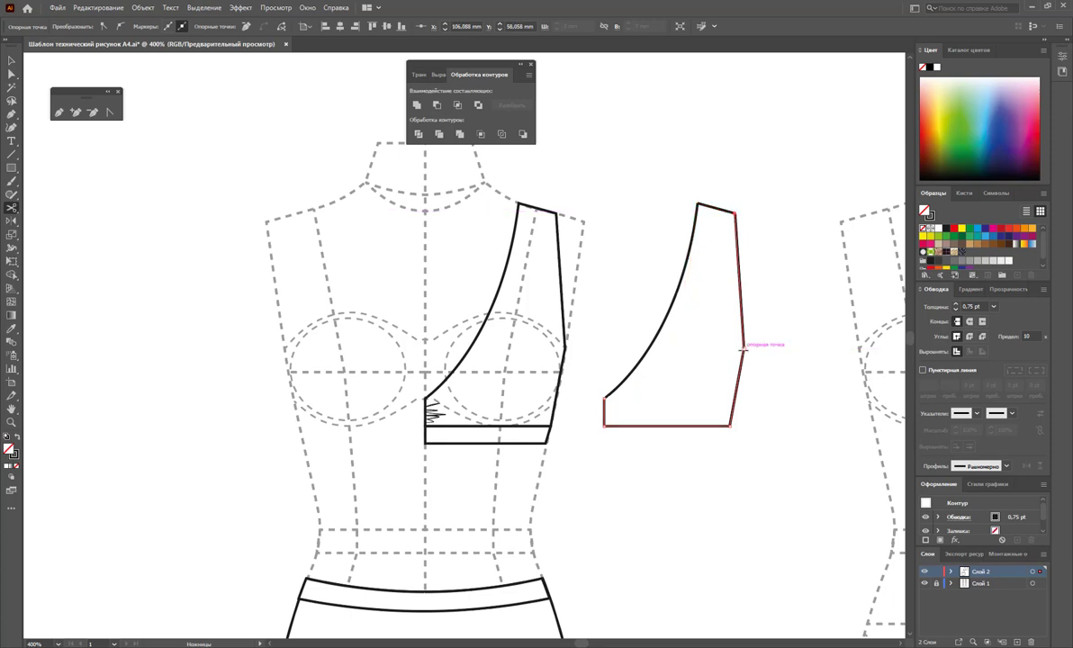
left_click(744, 347)
left_click(11, 62)
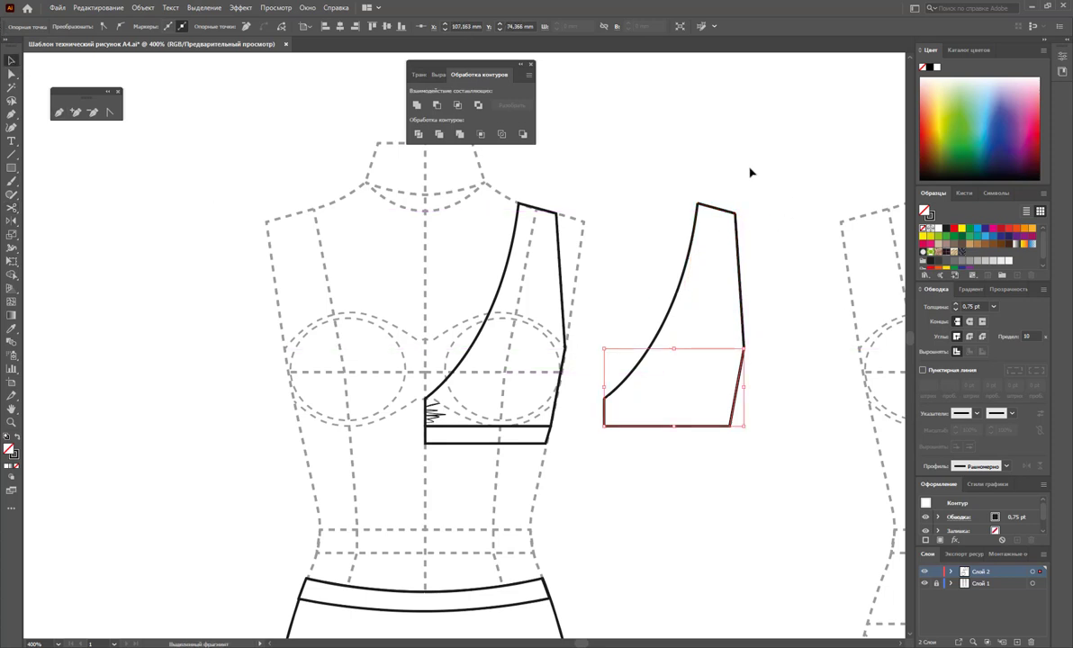
left_click(750, 170)
left_click(712, 216)
key("Delete")
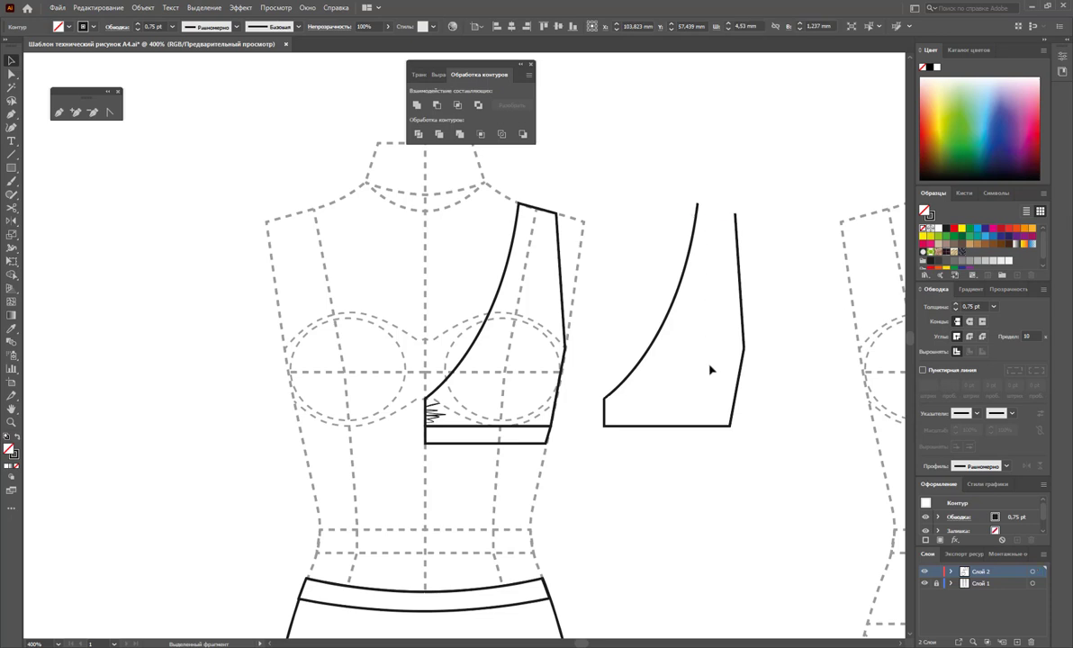
left_click_drag(709, 394, 680, 472)
key("Delete")
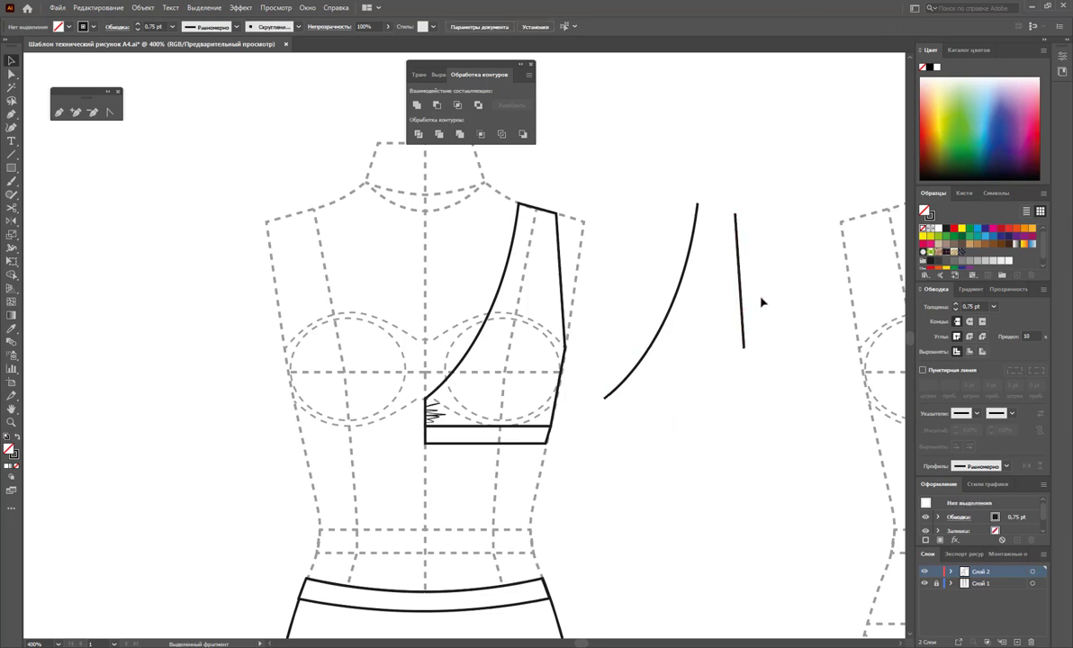
Select the trimmed curve and side line and eyedrop a dashed stroke onto them
left_click_drag(752, 288, 585, 329)
scroll(317, 382, "down", 2)
scroll(317, 382, "down", 1)
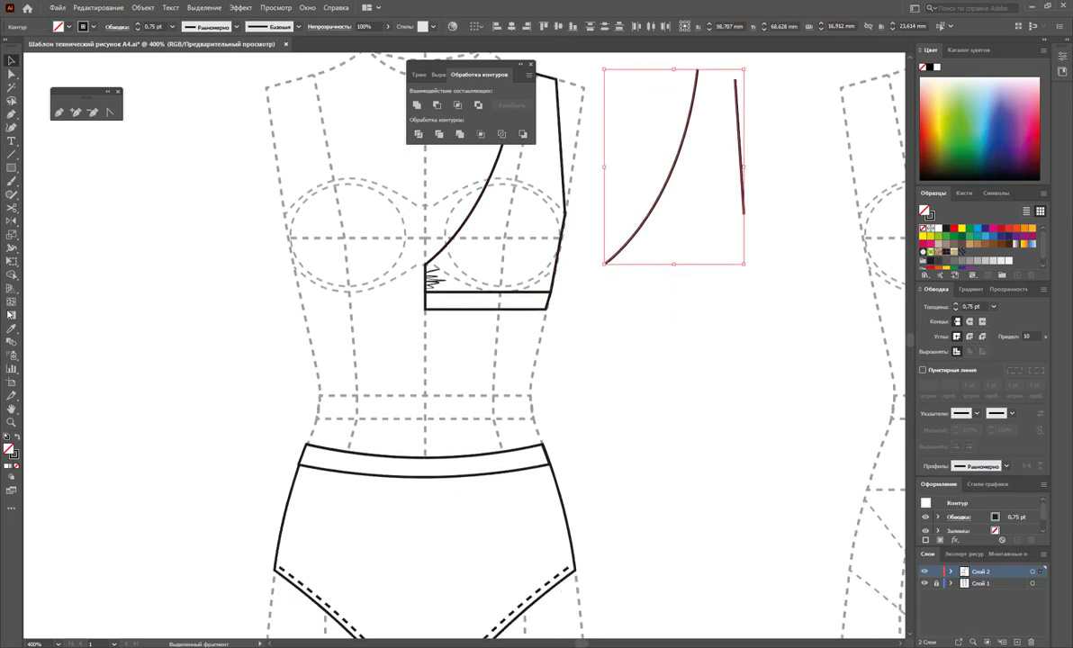
left_click(12, 329)
left_click(574, 565)
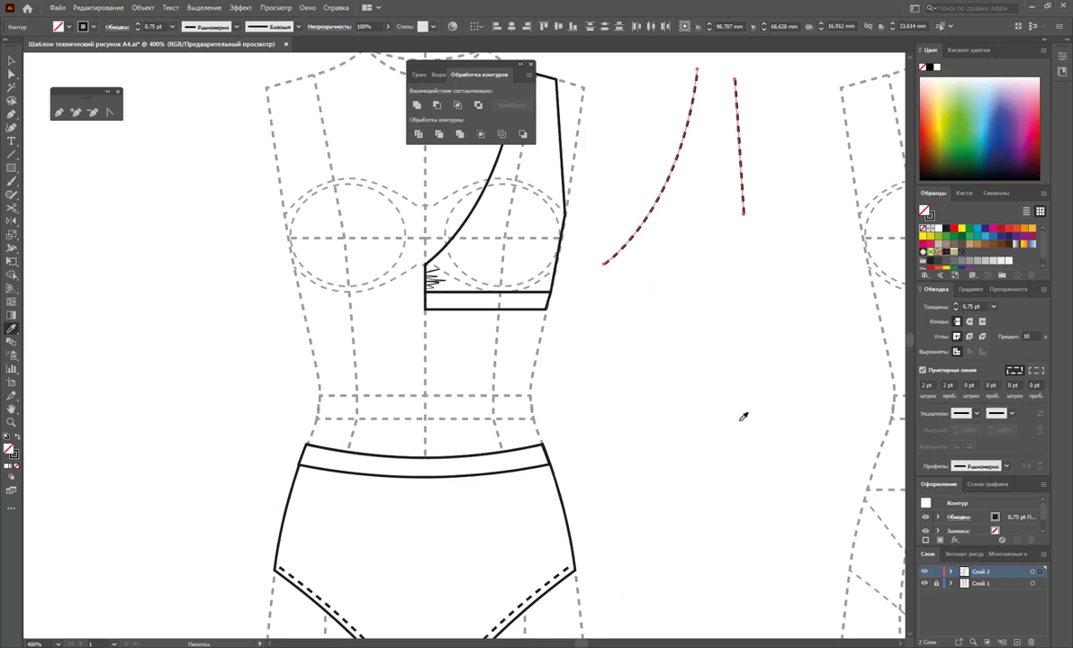
scroll(742, 420, "up", 2)
Move the dashed curve and side line just inside the bodice's neckline and right edge
left_click(11, 64)
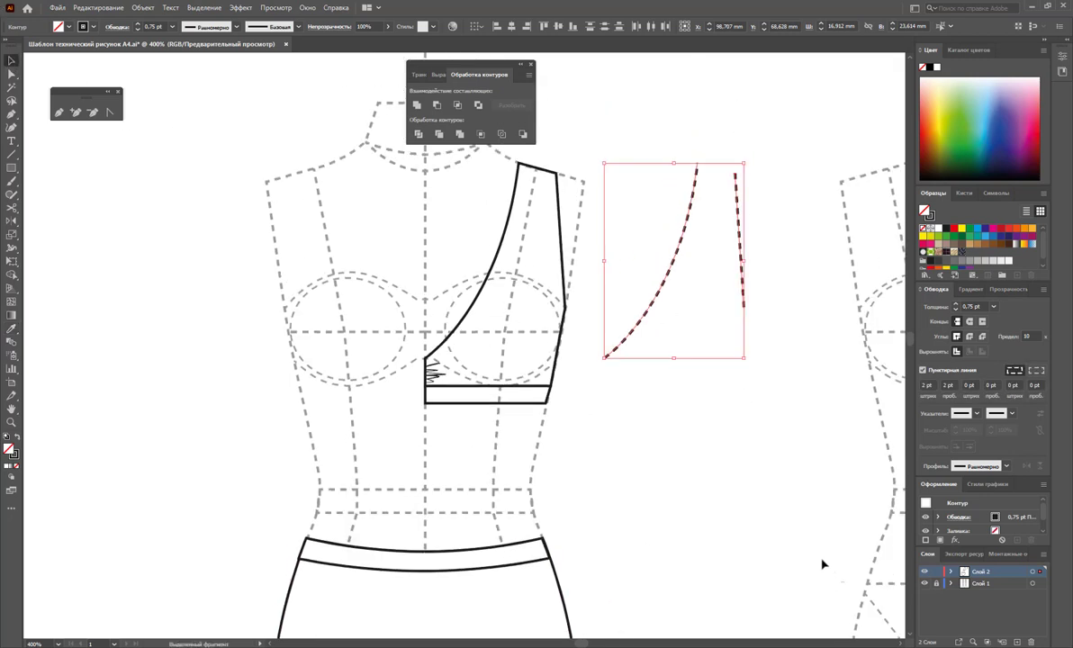
left_click(683, 277)
left_click_drag(676, 268, 500, 303)
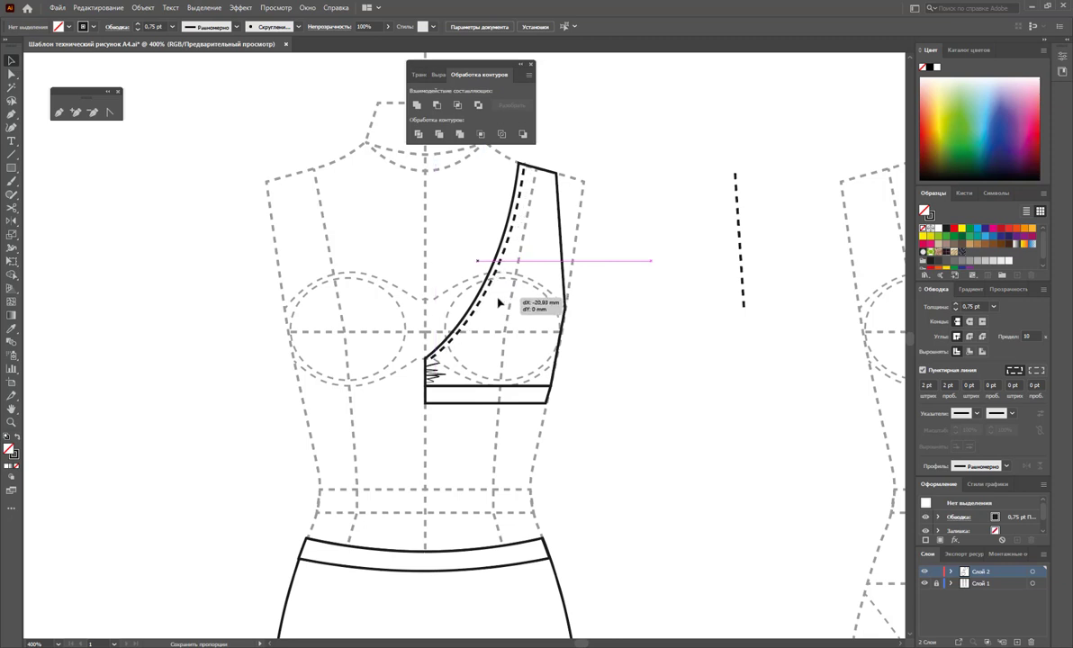
left_click_drag(501, 303, 498, 304)
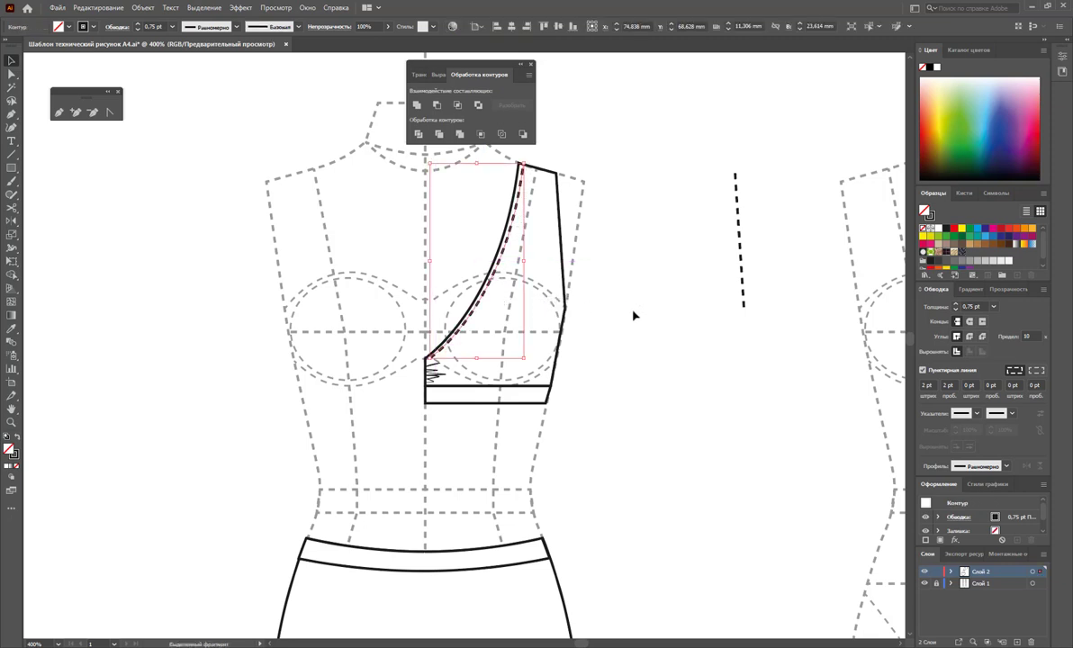
left_click(681, 279)
left_click_drag(741, 253, 560, 263)
left_click(655, 303)
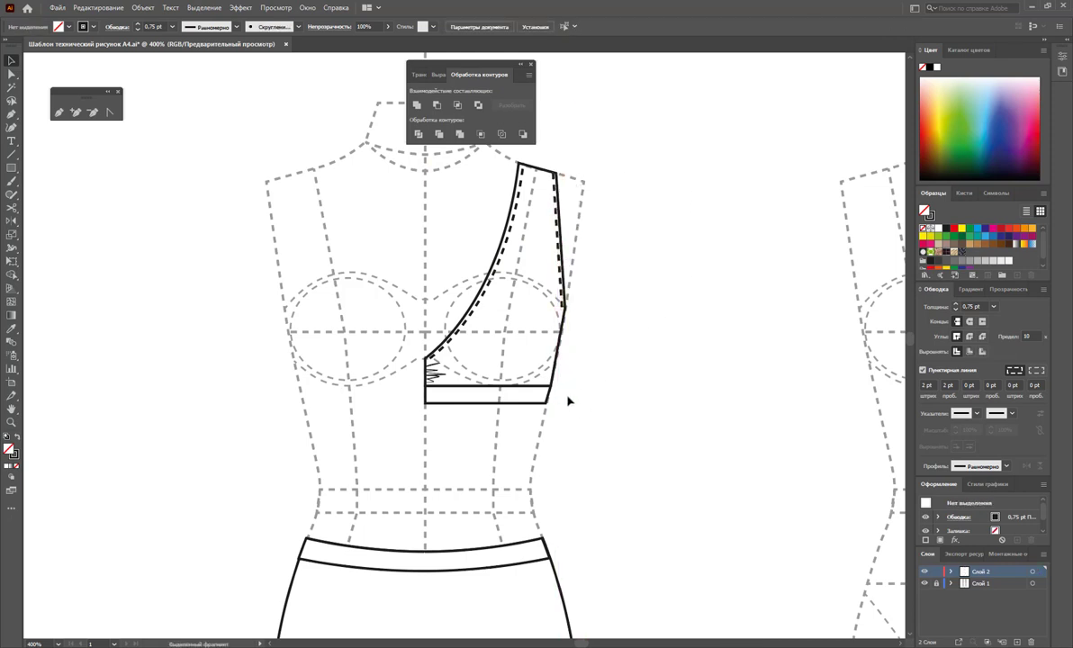
left_click_drag(537, 380, 537, 380)
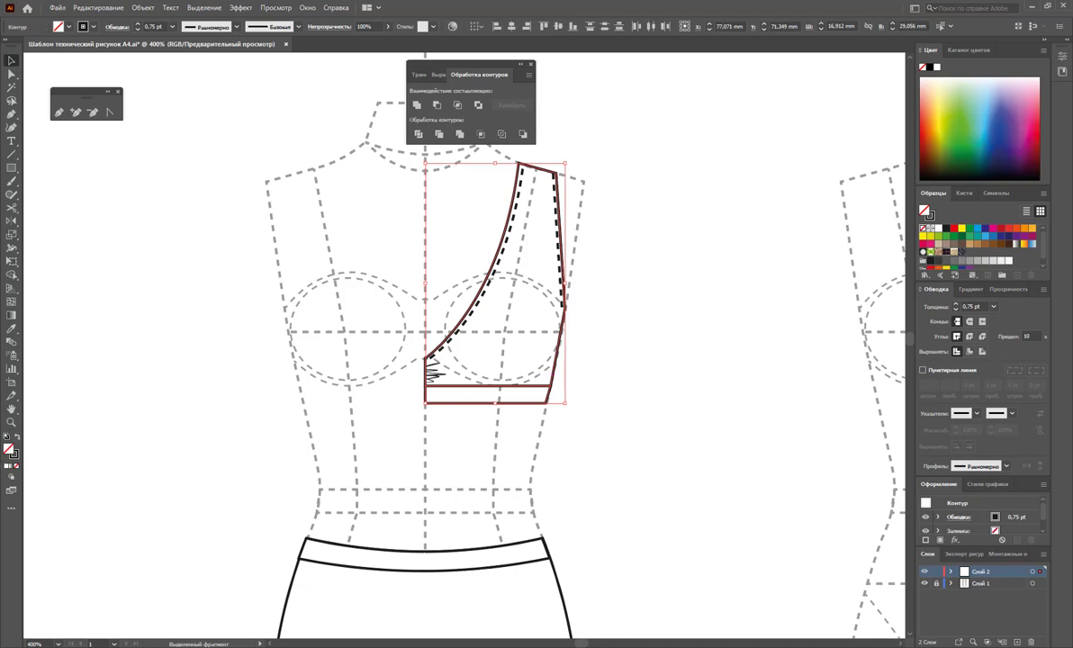
Convert the bodice's right-side corner anchor into a smooth curve by pulling out handles
left_click(675, 287)
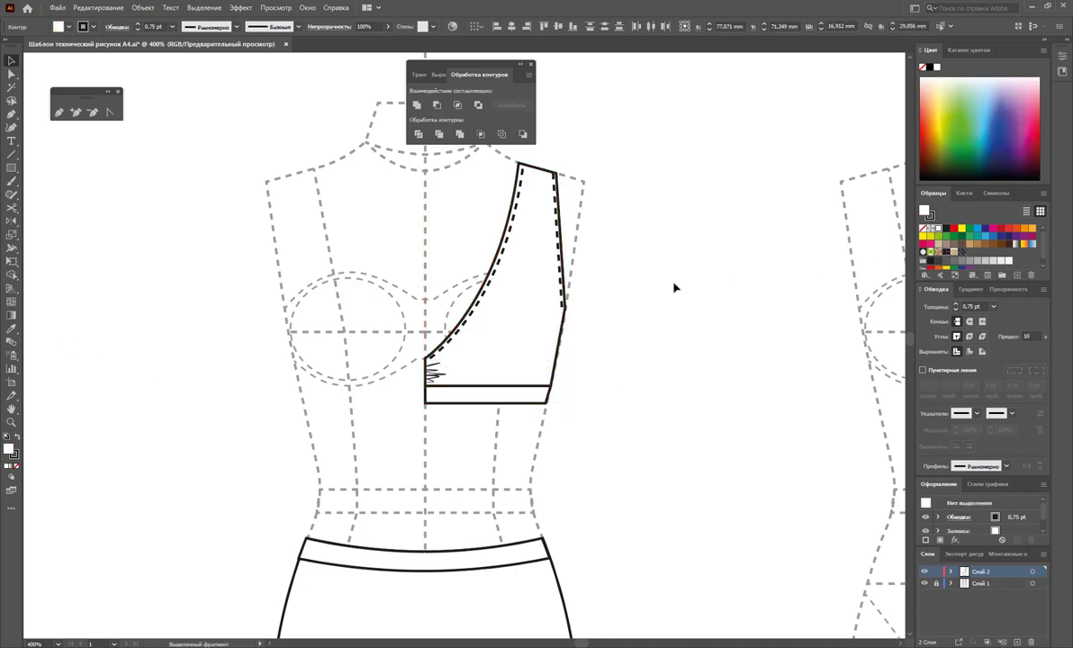
left_click(11, 73)
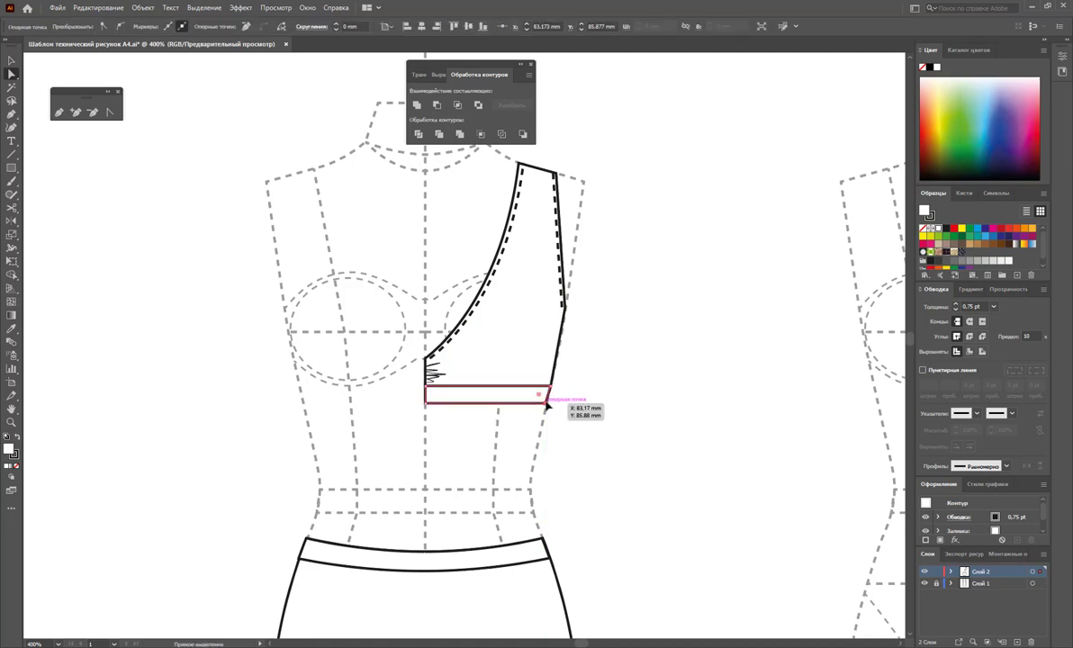
left_click(566, 312)
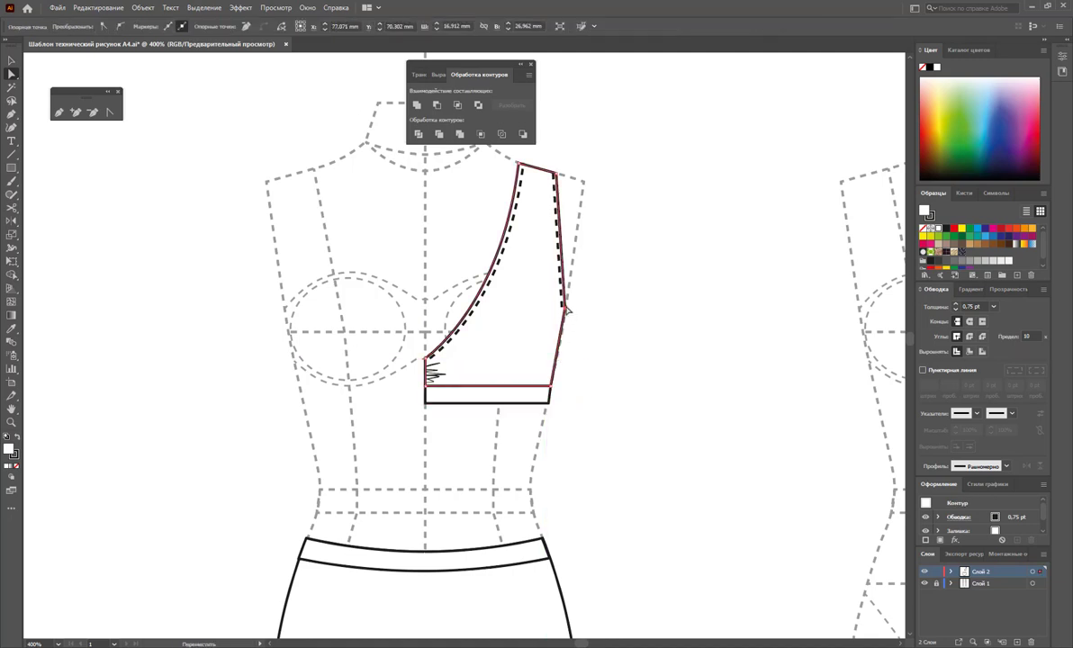
left_click(566, 309)
left_click(110, 112)
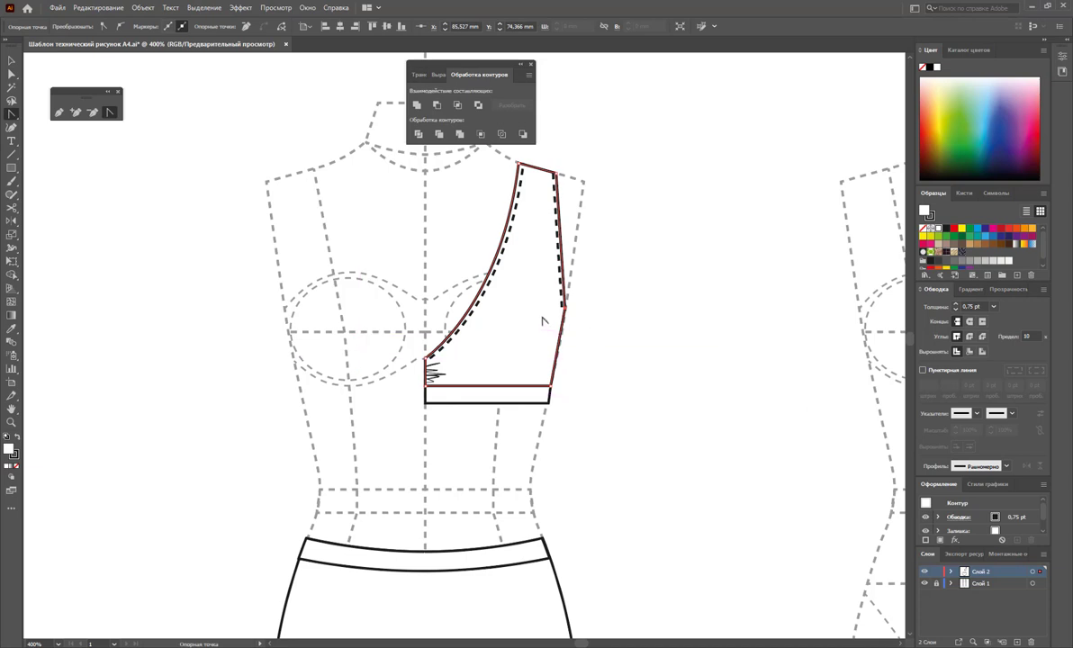
left_click_drag(566, 306, 565, 342)
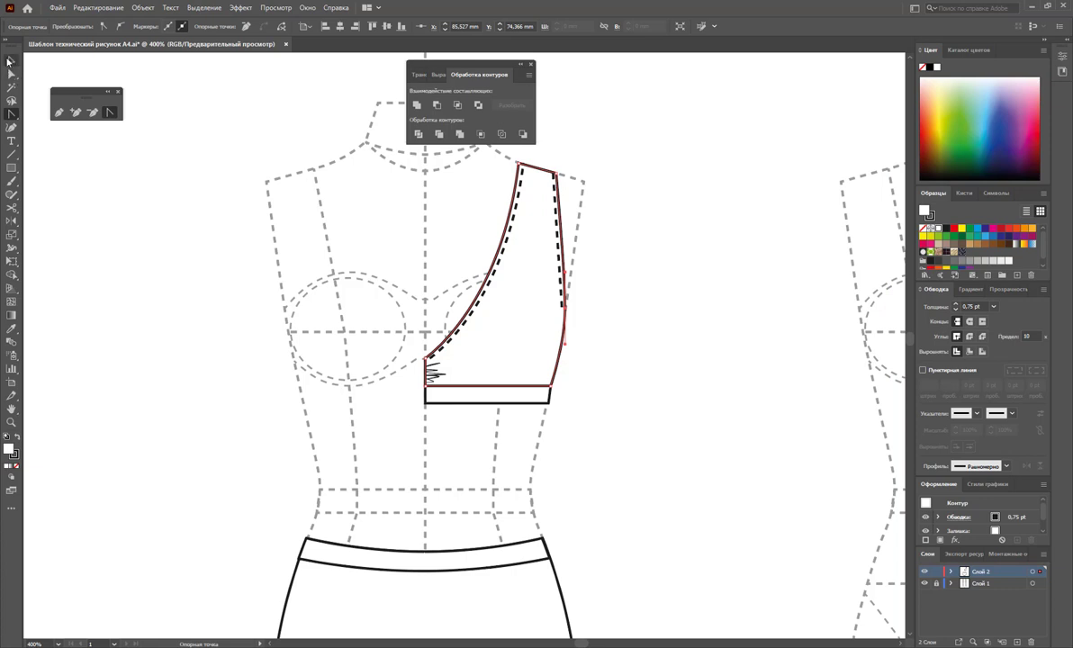
left_click(8, 60)
Reflect a copy of the bodice half across the centre line and combine the two underband halves
left_click_drag(601, 446, 329, 297)
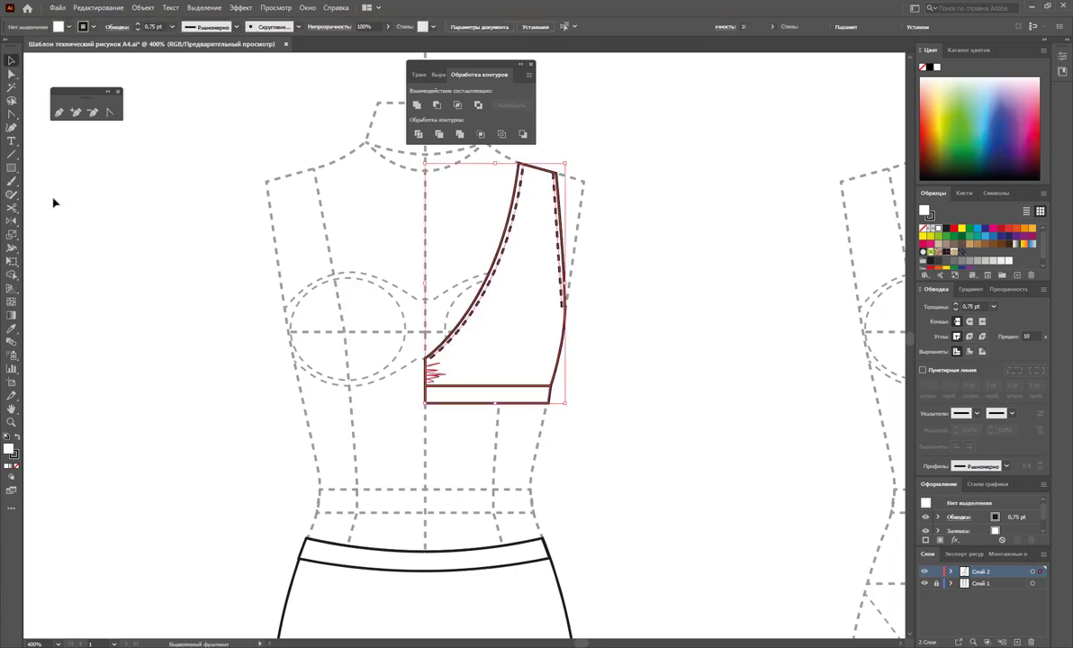
left_click(12, 221)
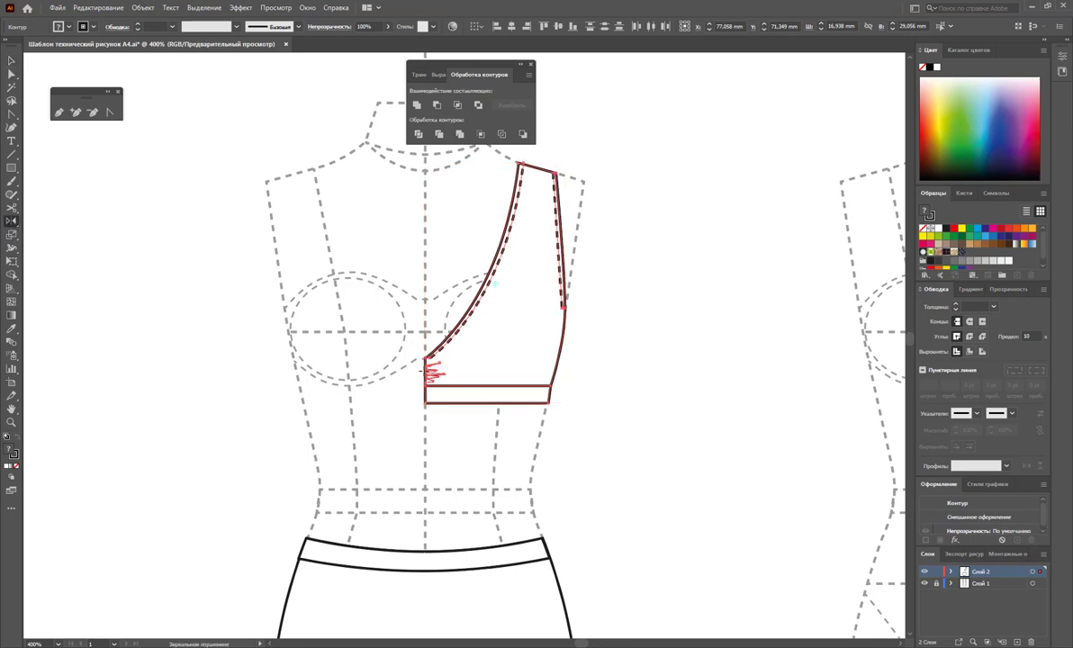
mouse_move(484, 362)
left_mouse_down()
mouse_move(342, 306)
mouse_move(395, 301)
left_mouse_up()
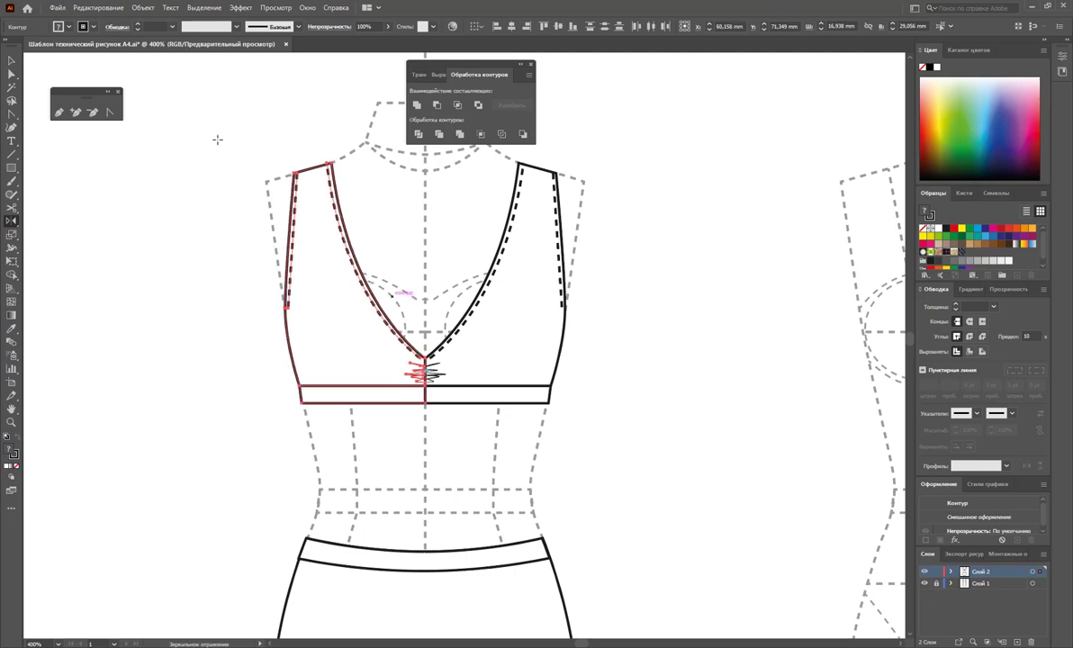
left_click(12, 61)
left_click(453, 429)
left_click(450, 401)
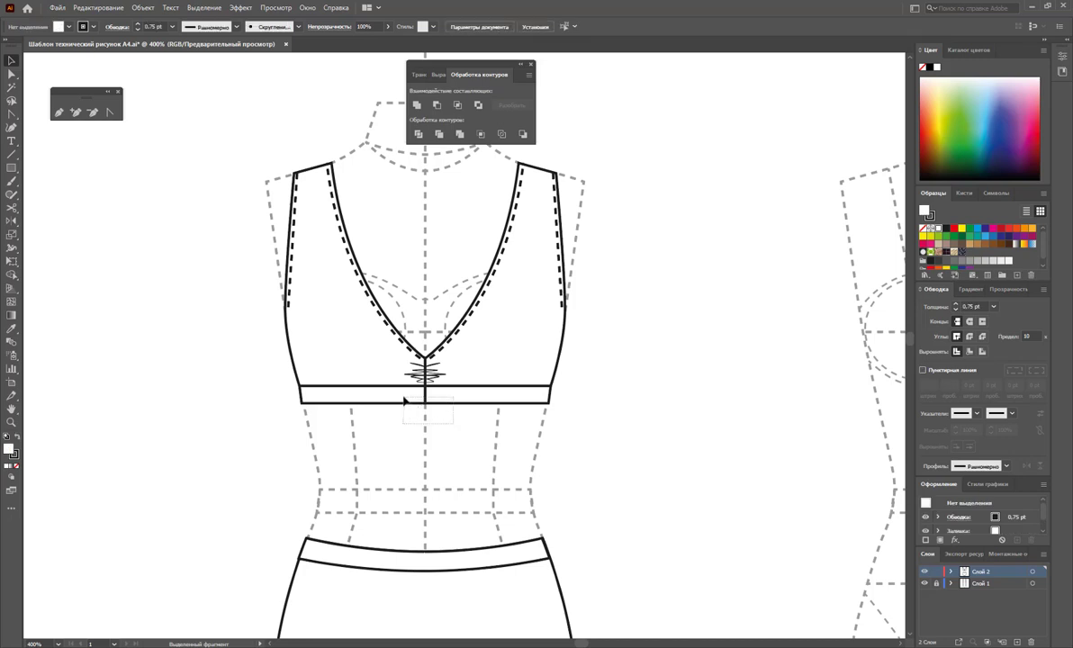
left_click(417, 106)
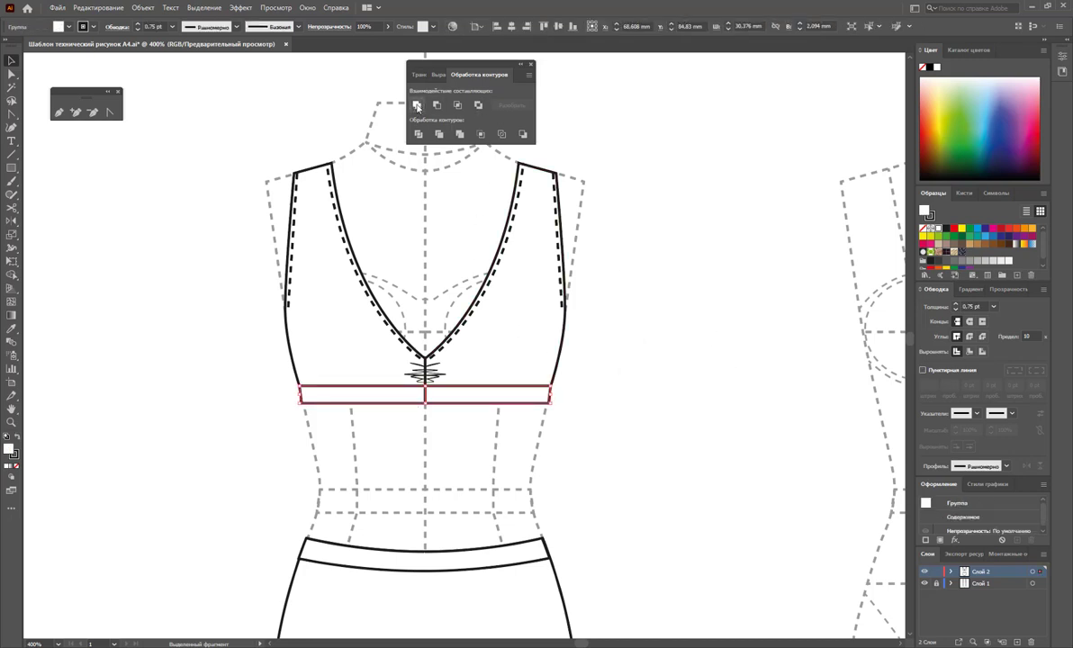
Zoom in closely on the underband's centre-front seam corner
left_click(453, 408)
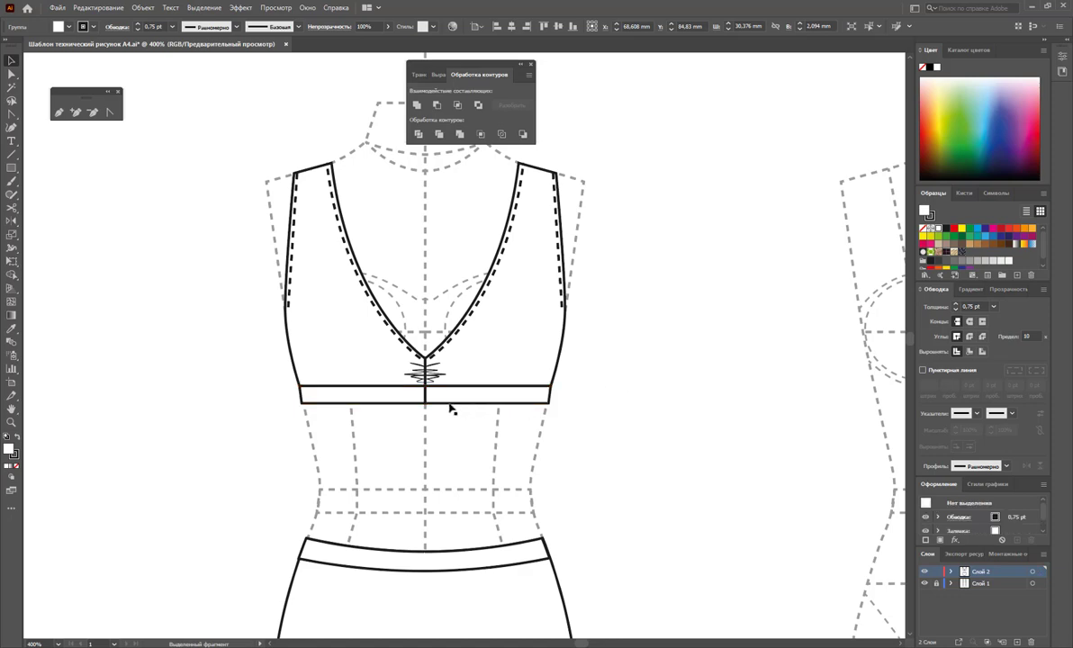
left_click(412, 402)
left_click(12, 423)
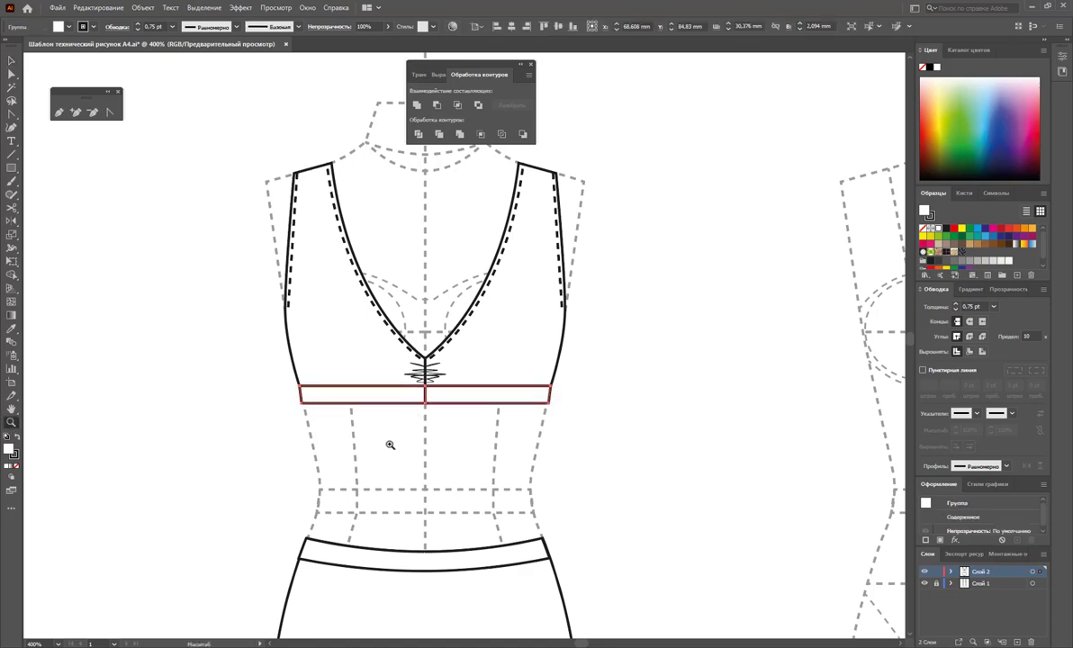
left_click_drag(426, 406, 690, 519)
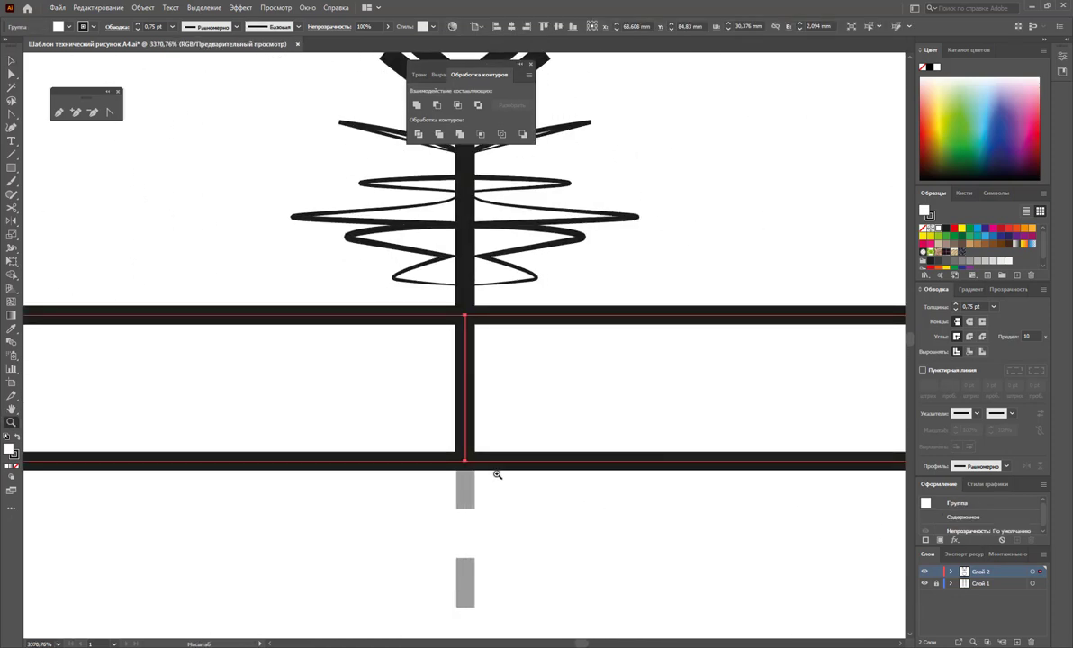
left_click(468, 360)
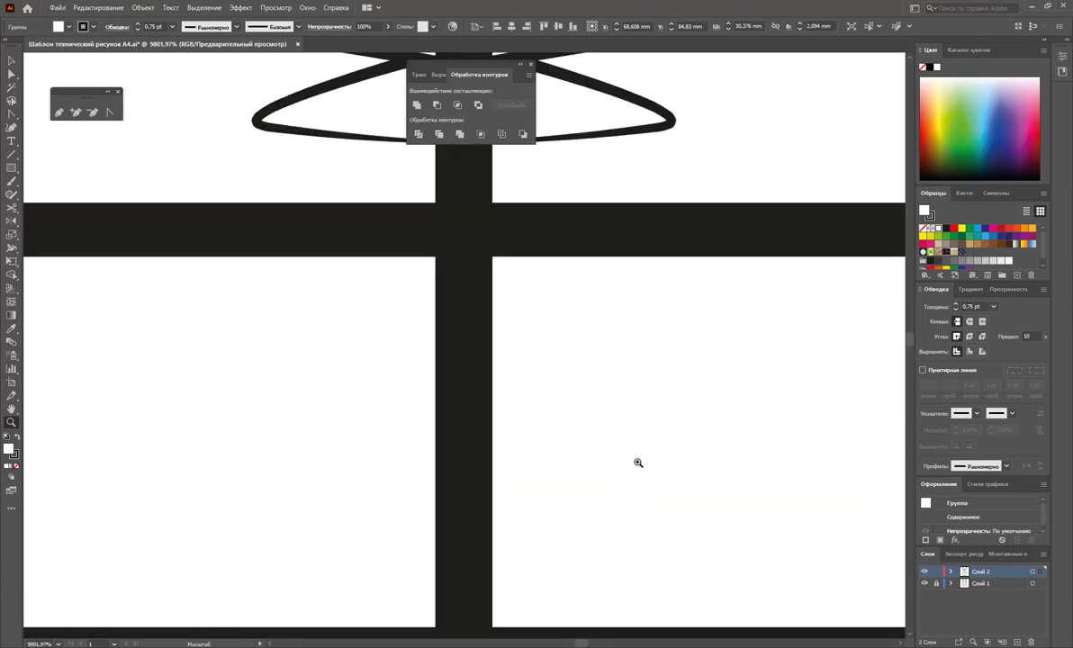
scroll(620, 420, "down", 3)
scroll(563, 417, "down", 2)
scroll(467, 300, "up", 1)
mouse_move(467, 300)
left_mouse_down()
mouse_move(568, 381)
mouse_move(714, 457)
left_mouse_up()
scroll(530, 364, "up", 2)
scroll(520, 371, "down", 3)
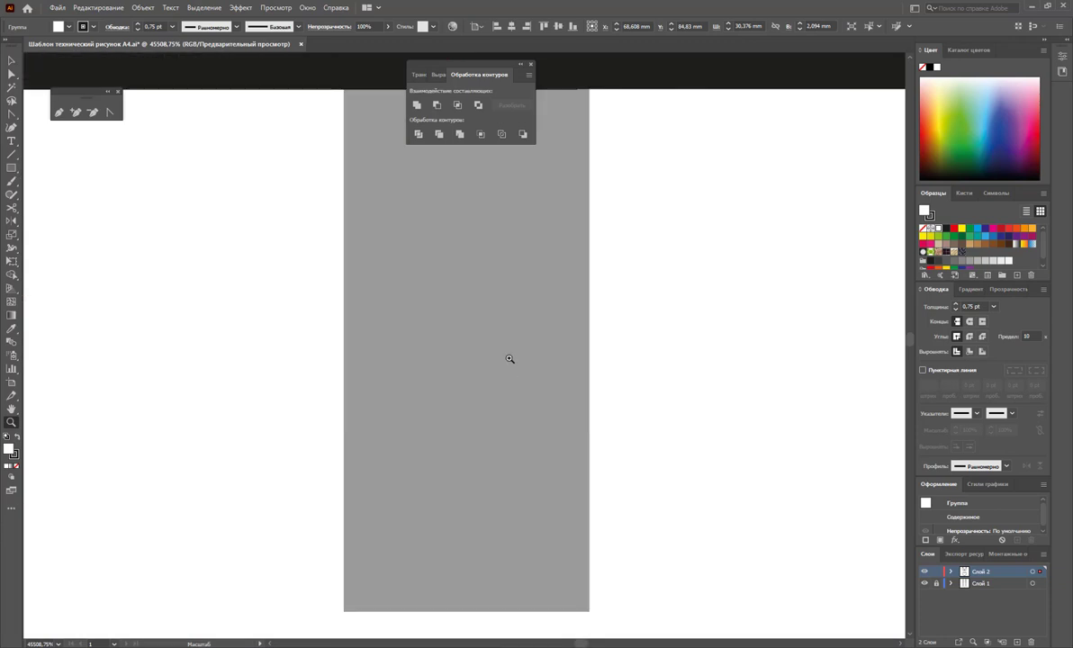
scroll(508, 356, "up", 1)
scroll(532, 363, "up", 1)
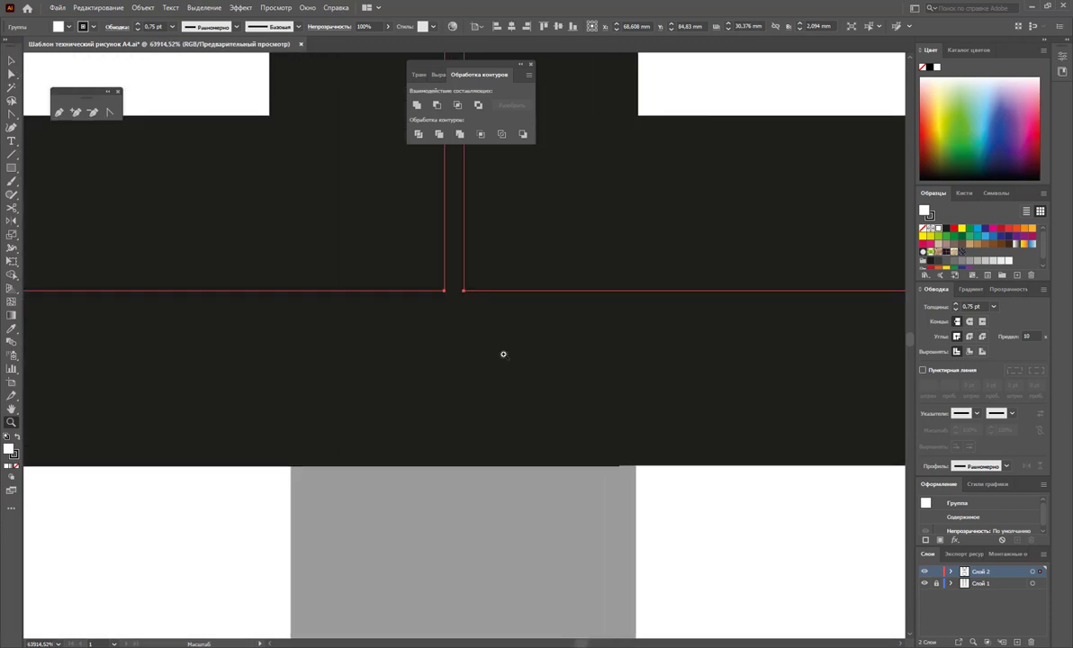
Snap the left underband half's corner anchor onto the right half's corner
left_click(12, 73)
left_click_drag(450, 291, 465, 291)
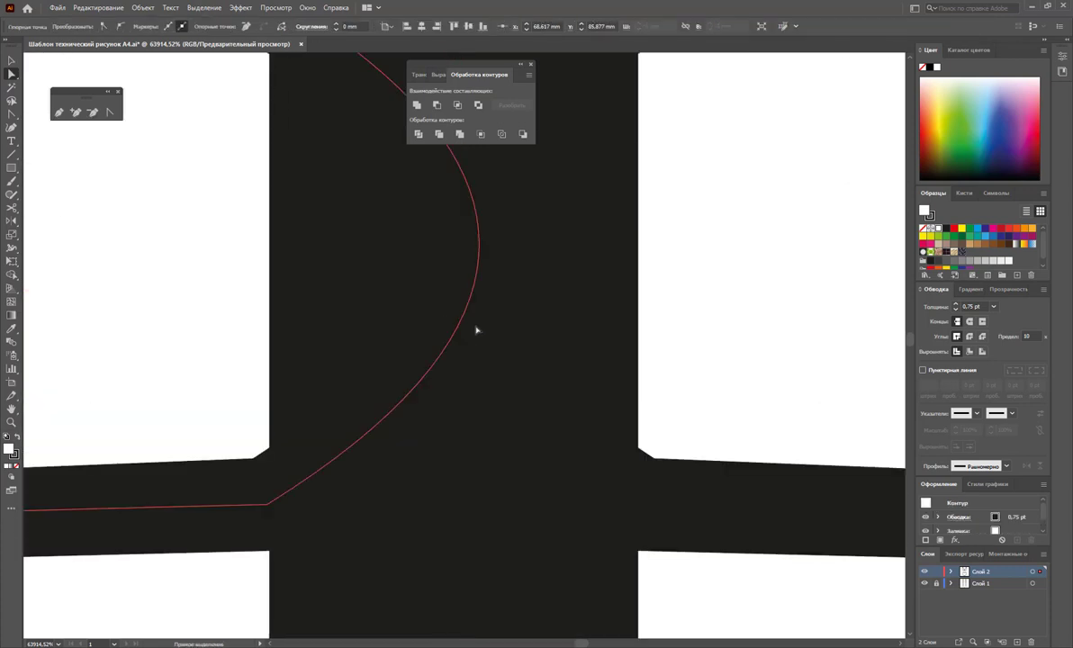
key("ctrl+z")
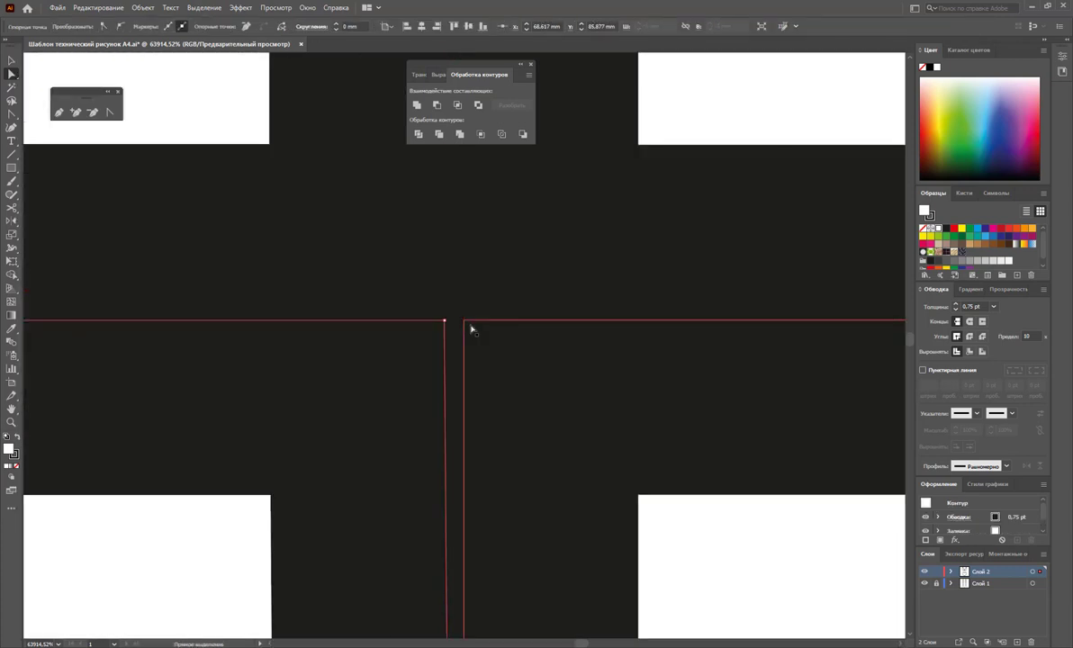
left_click_drag(445, 321, 464, 319)
Zoom back out to the whole top and marquee-select both underband halves
left_click(441, 362, "alt")
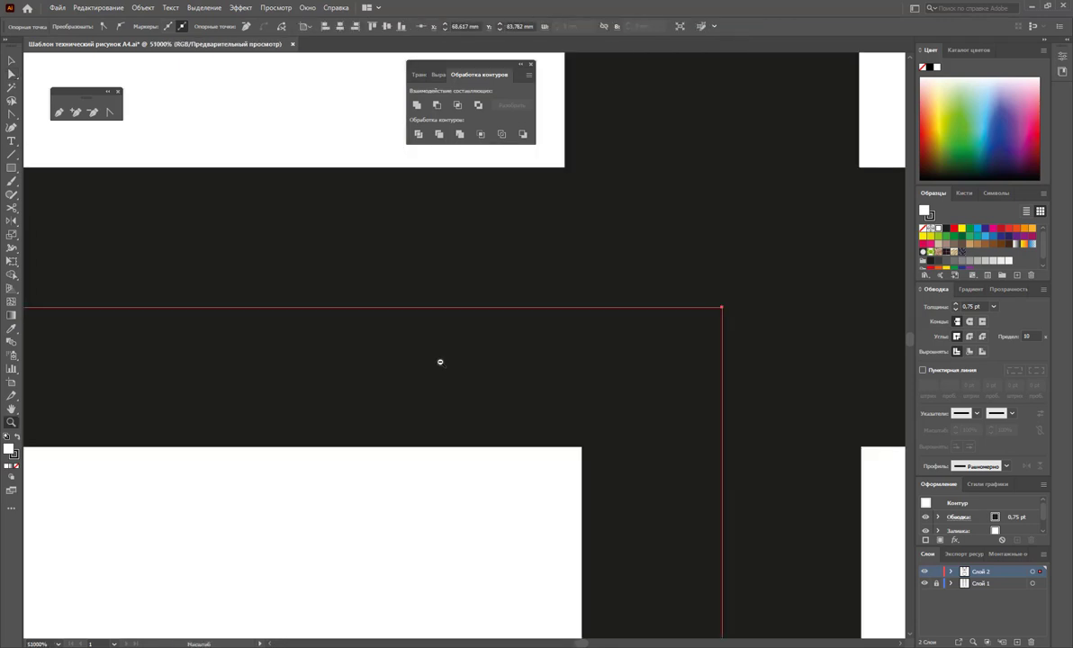
left_click(577, 367, "alt")
left_click(546, 455, "alt")
left_click(491, 413, "alt")
left_click(522, 408, "alt")
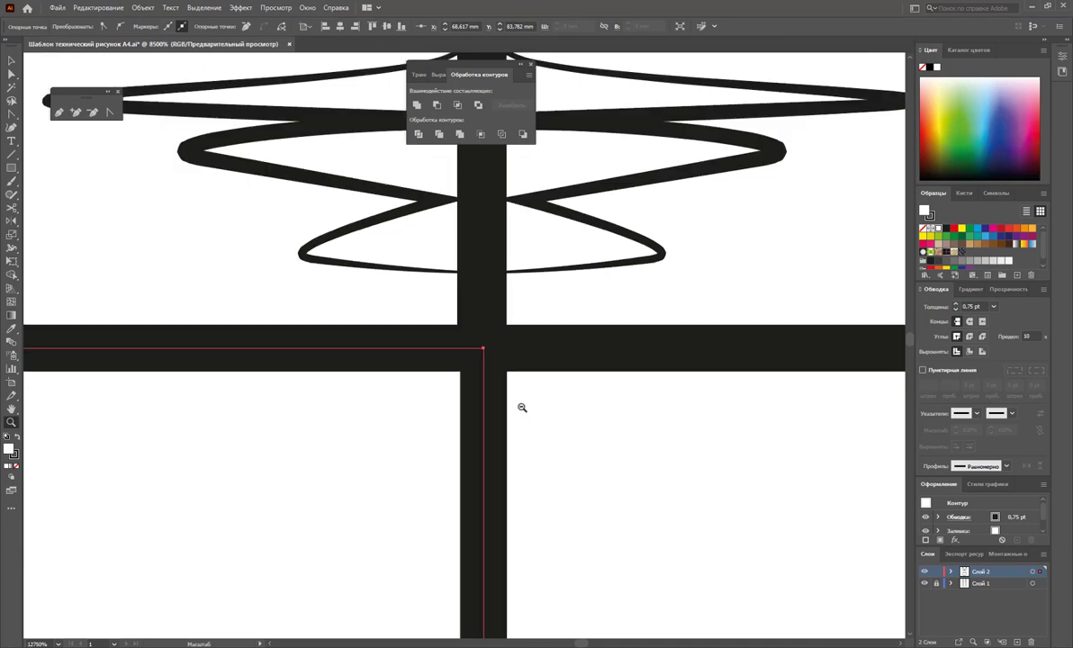
left_click(434, 391, "alt")
left_click(445, 366, "alt")
left_click(488, 356, "alt")
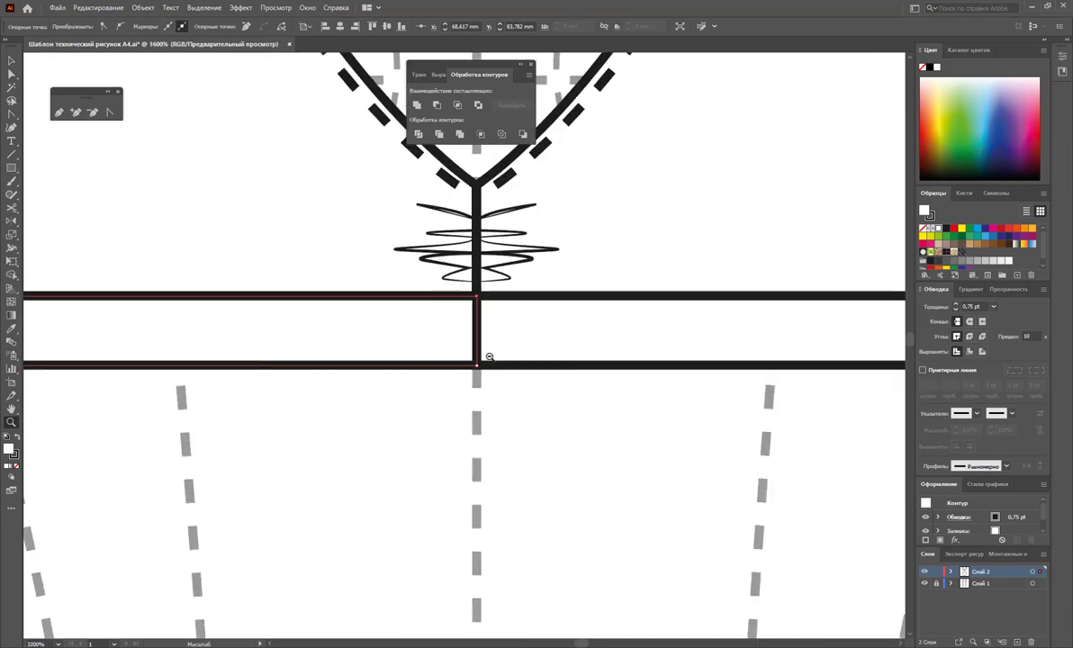
left_click(10, 61)
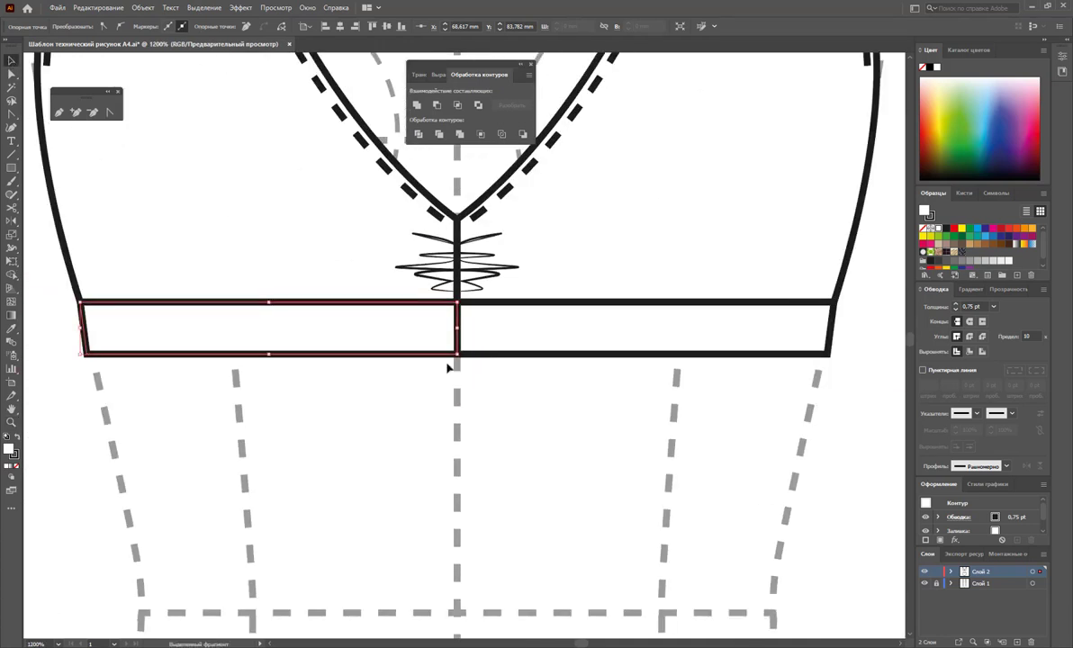
left_click_drag(489, 382, 402, 328)
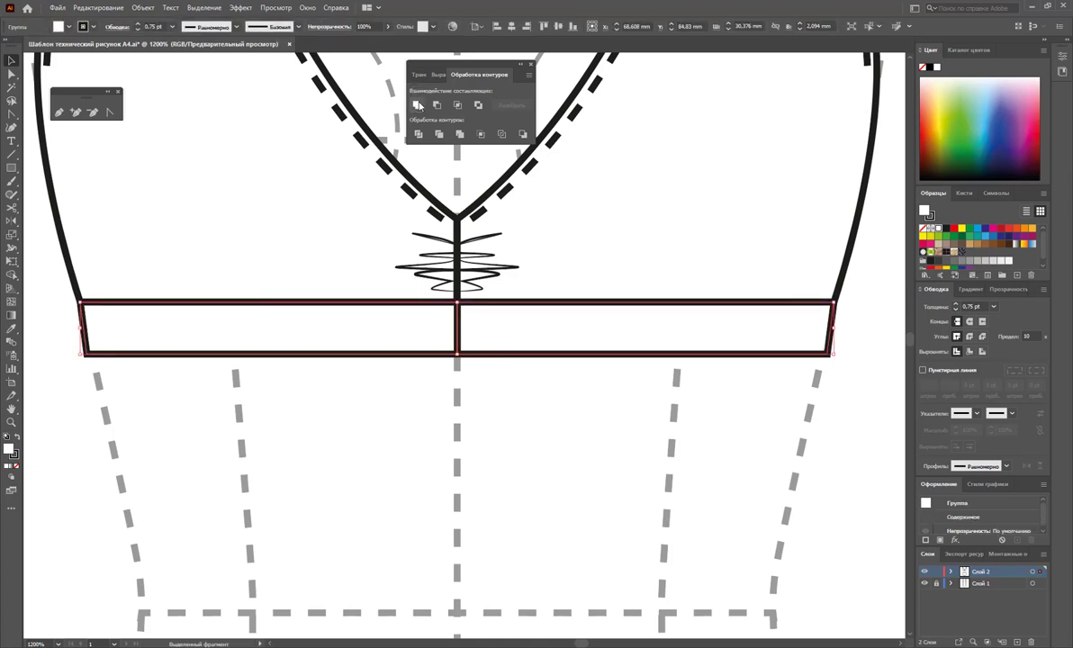
left_click(451, 449)
Zoom in closely on the centre-front junction below the V-neck
scroll(475, 431, "up", 1)
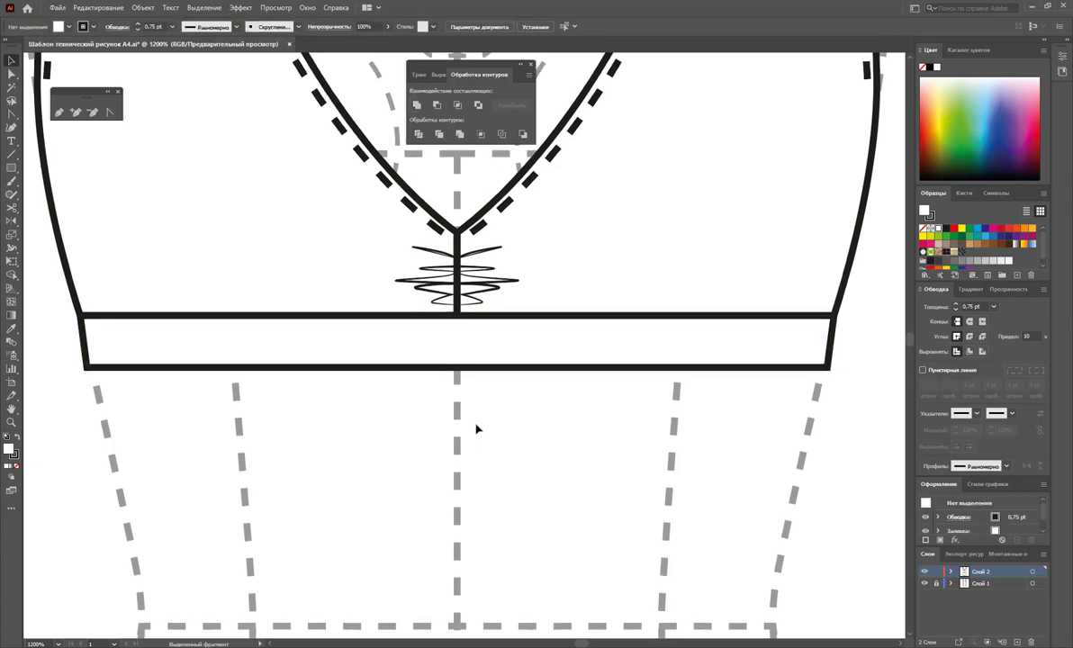
left_click(635, 242)
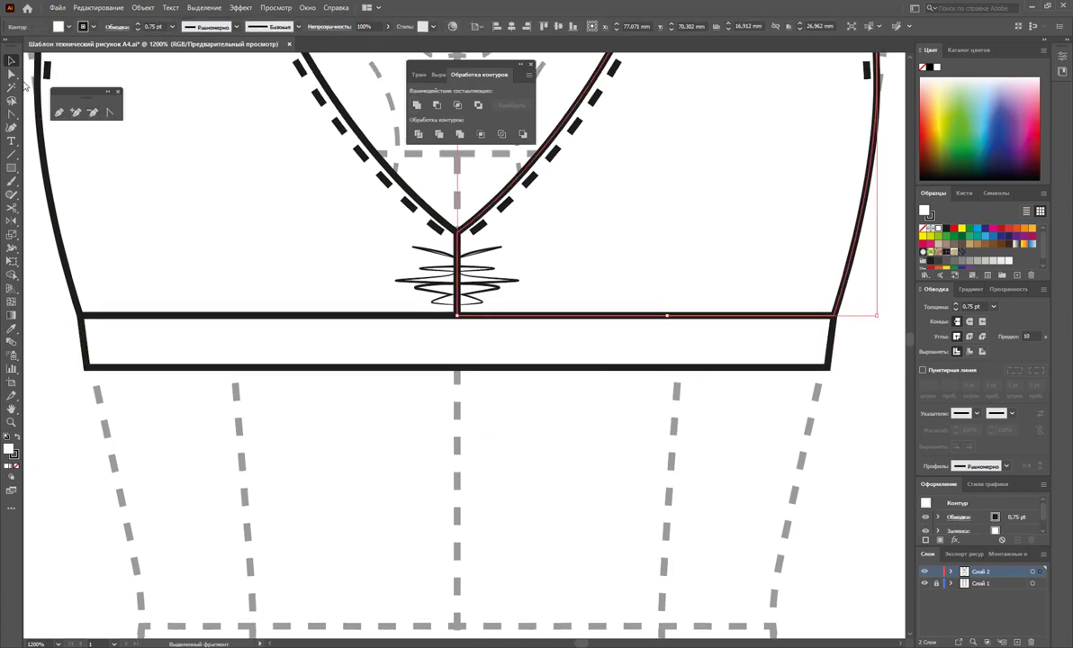
left_click(11, 73)
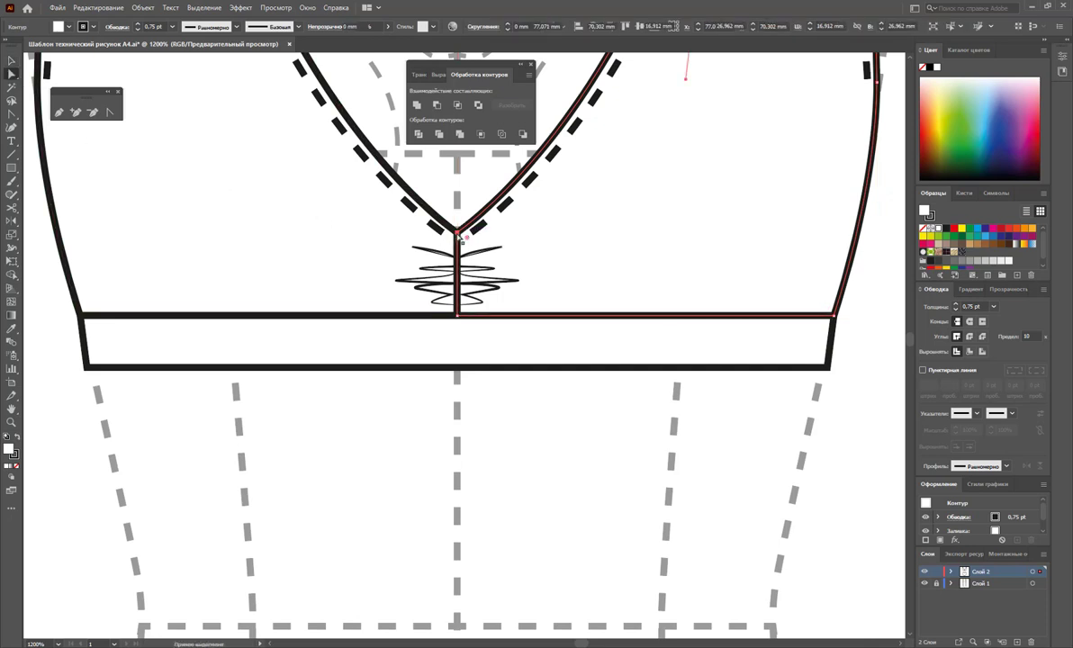
left_click(436, 261)
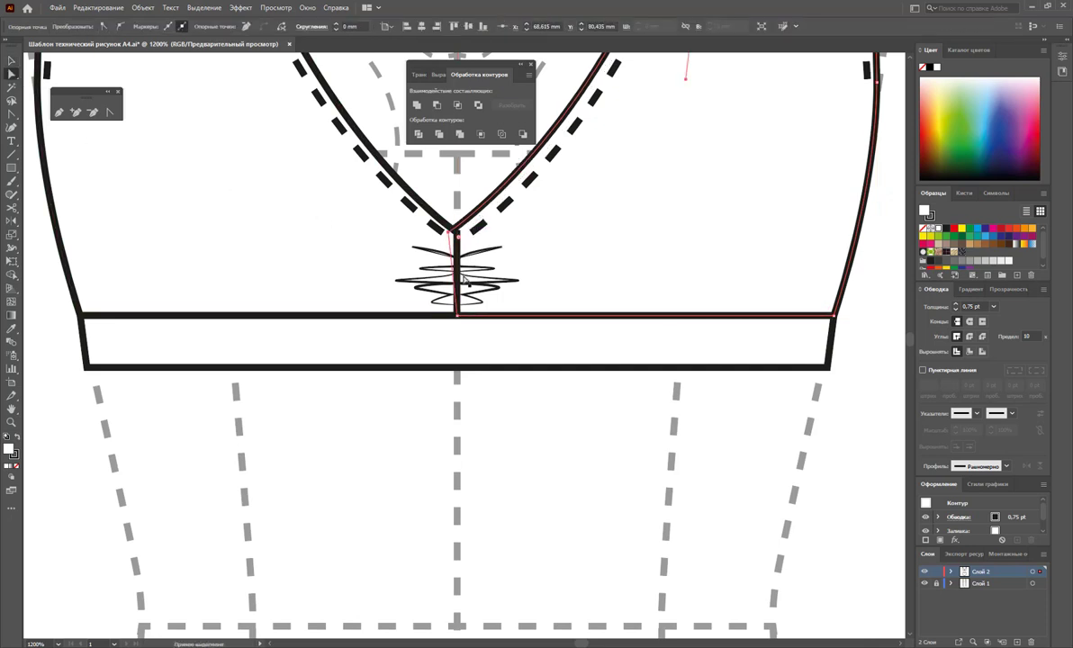
left_click(391, 321)
left_click(12, 421)
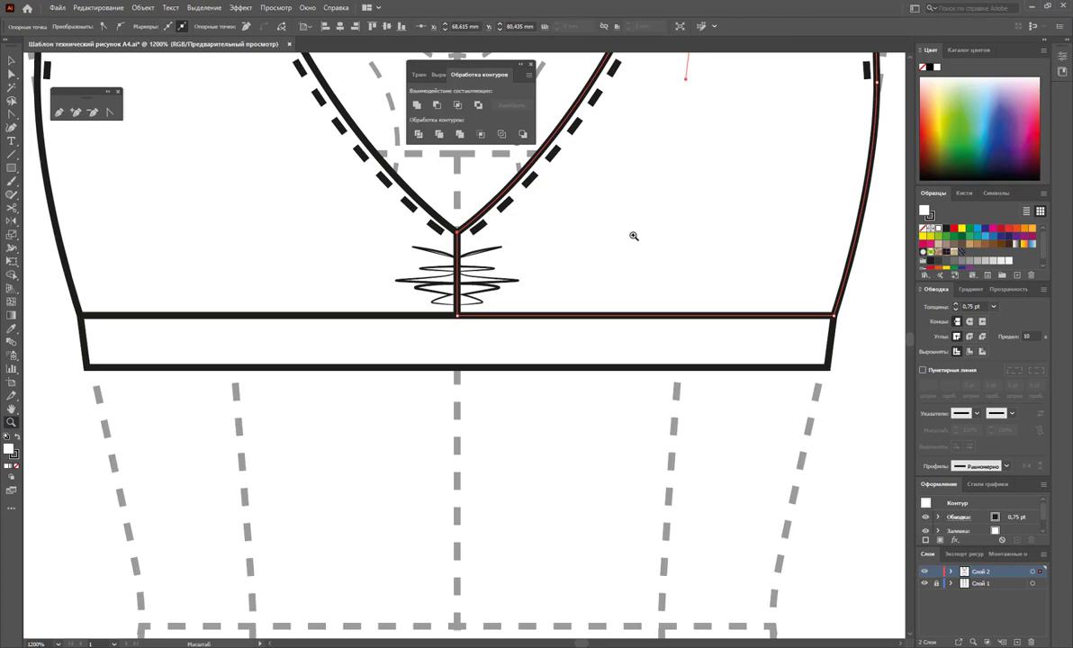
left_click(482, 262)
left_click(489, 312)
left_click(400, 270)
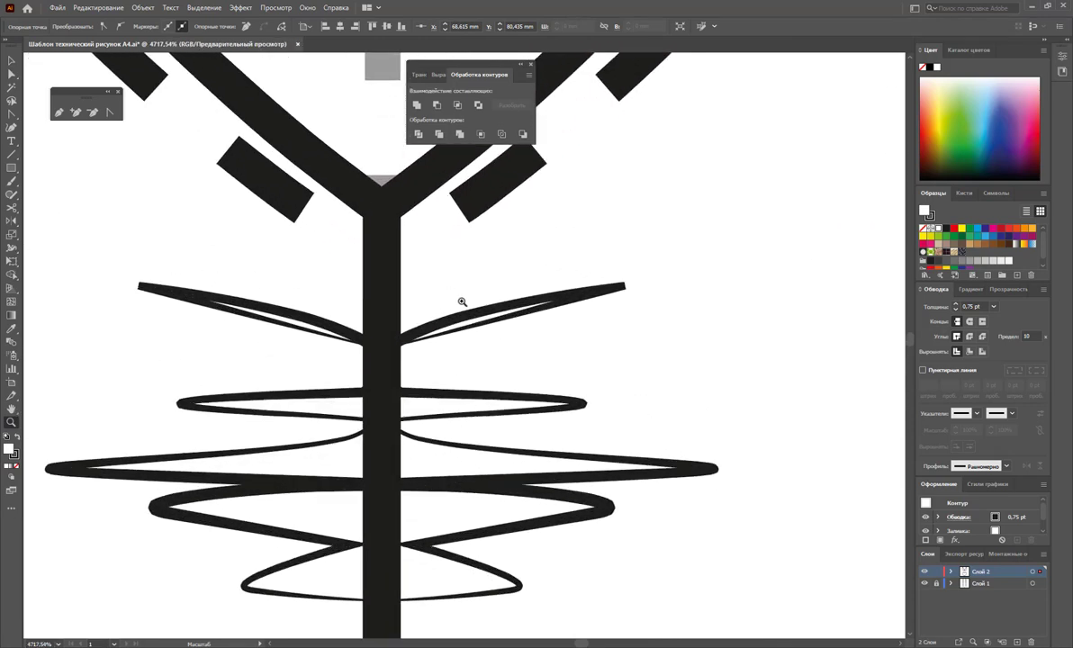
left_click(462, 301)
left_click(618, 397)
left_click(494, 338)
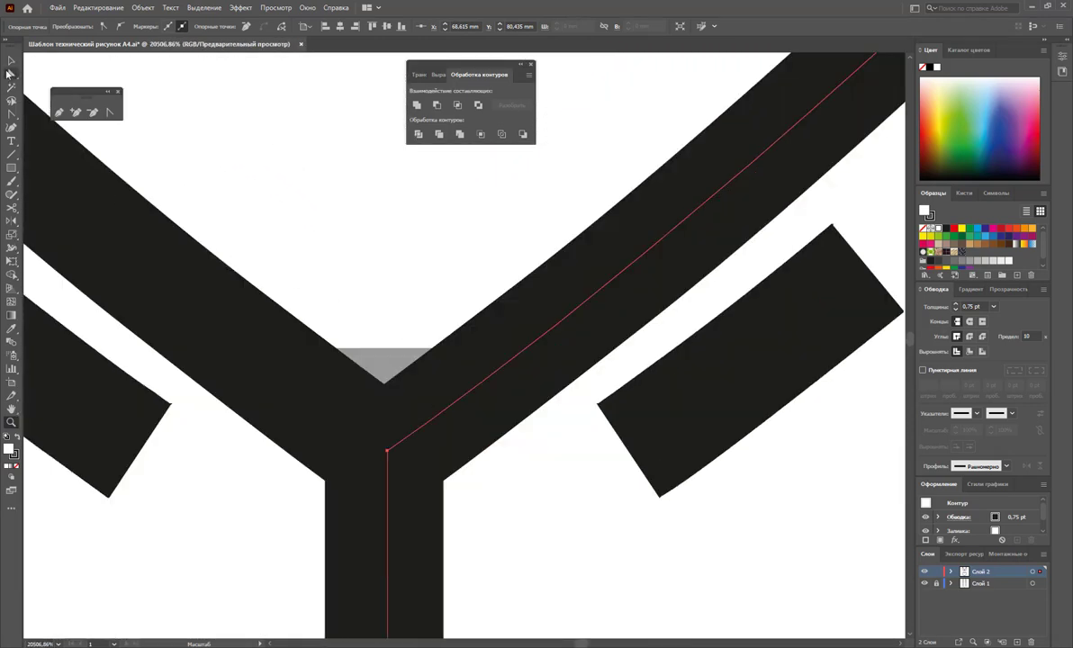
Align the centre-front path's lower corner anchor with the centre line
left_click(11, 61)
left_click_drag(445, 280, 324, 442)
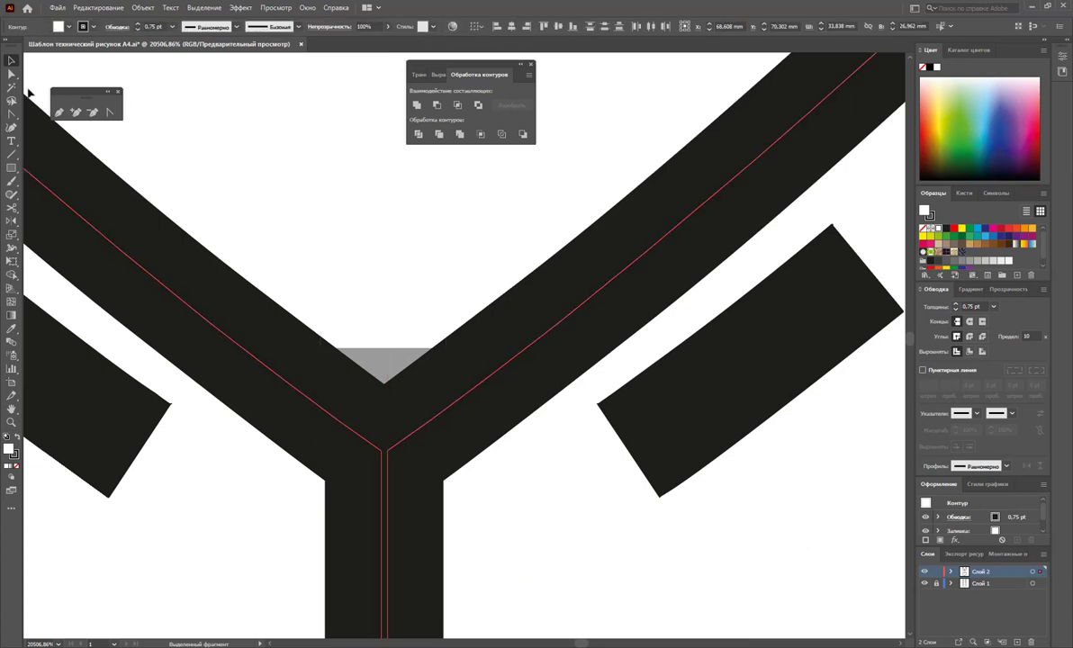
left_click(12, 76)
left_click(389, 453)
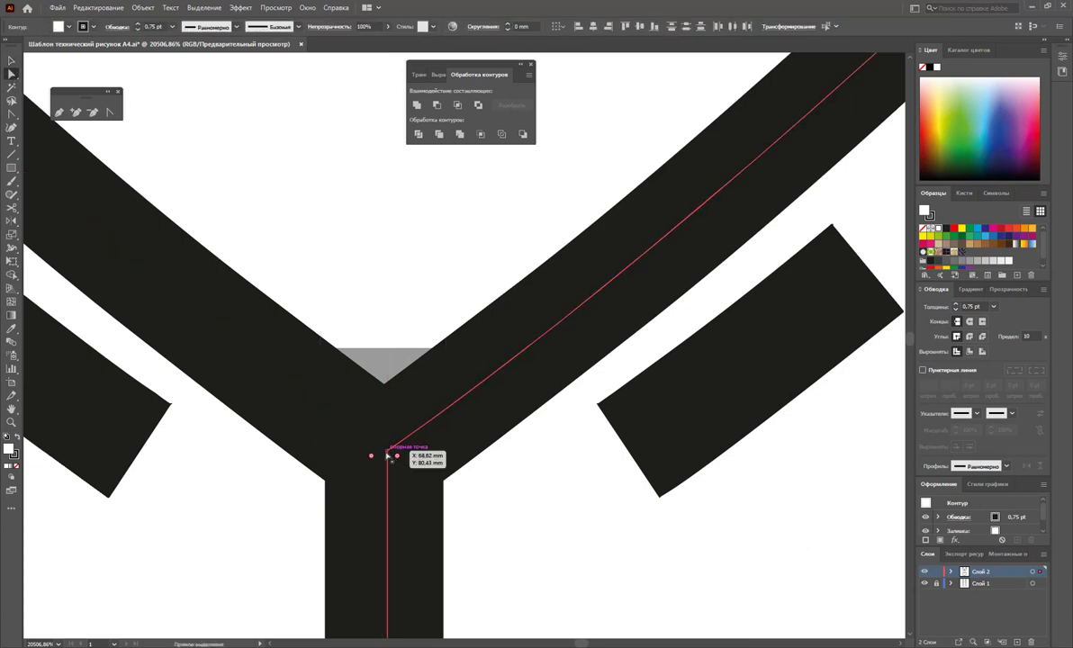
left_click(407, 280)
left_click(331, 488)
scroll(424, 426, "down", 10)
scroll(417, 498, "down", 3)
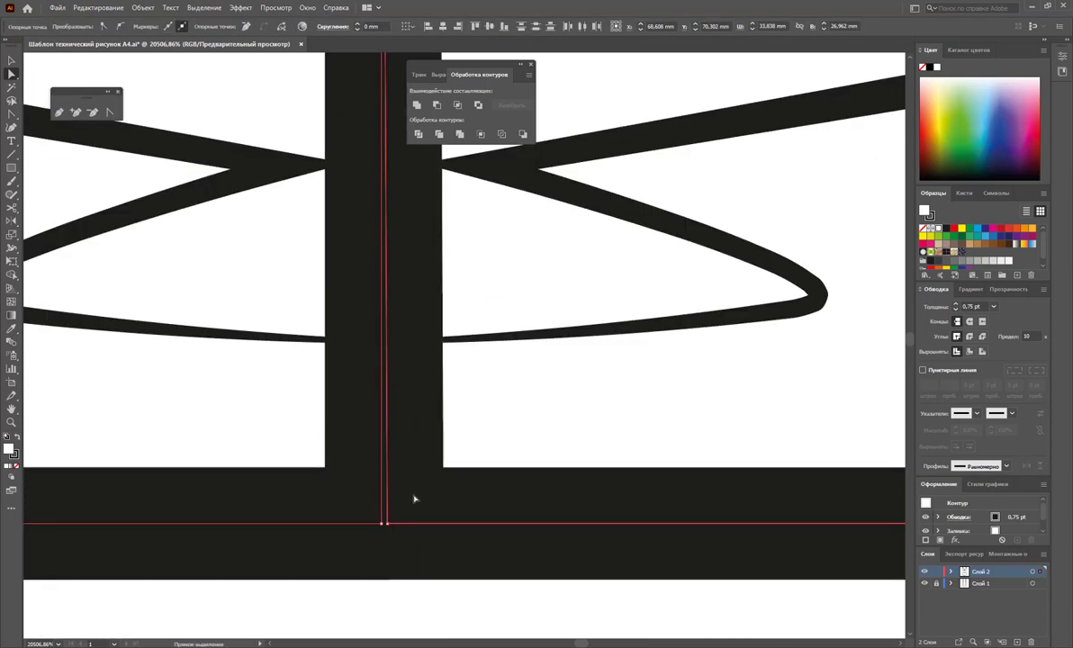
left_click_drag(388, 523, 383, 523)
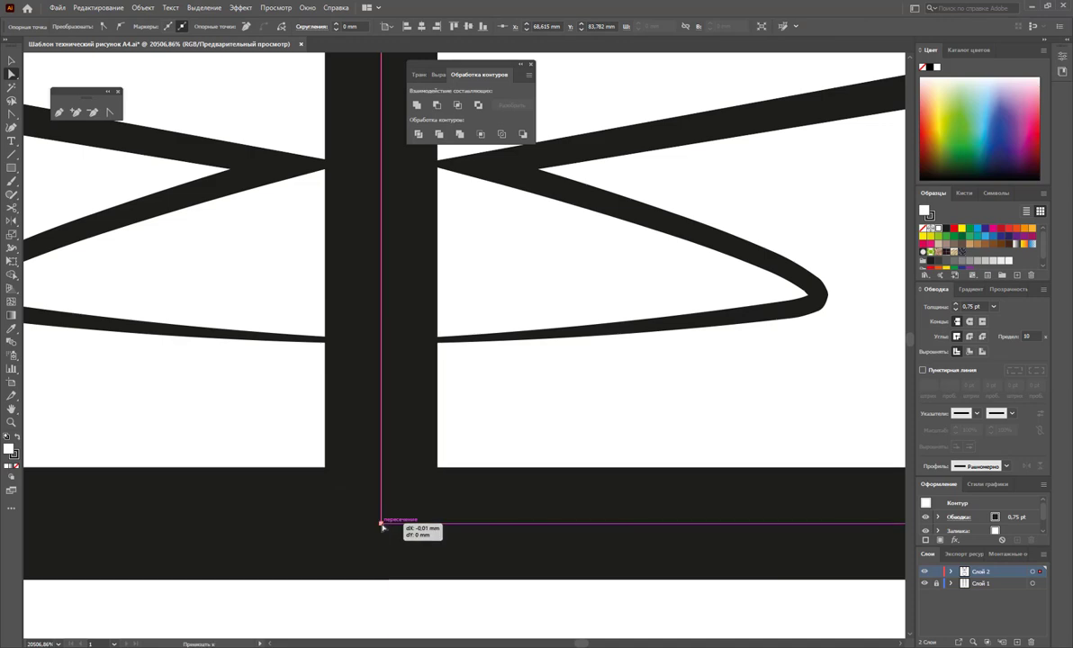
scroll(405, 473, "up", 3)
scroll(403, 472, "up", 3)
scroll(403, 472, "up", 2)
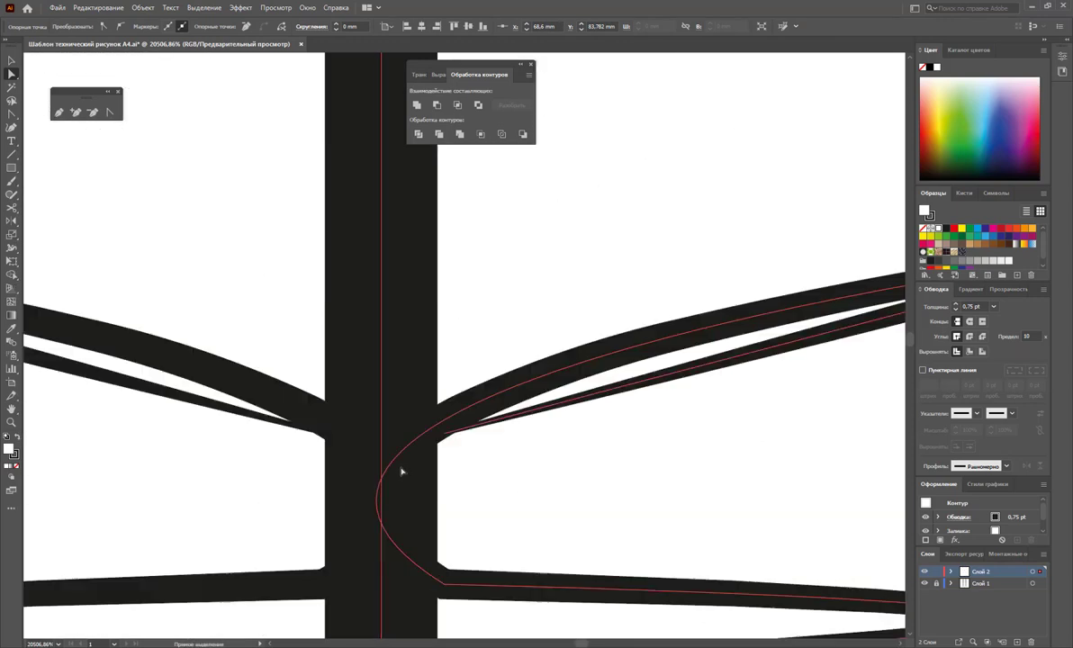
scroll(402, 471, "up", 3)
Unite both bodice halves into one V outline with Pathfinder, then zoom out to the whole garment
left_click(10, 61)
left_click(278, 81)
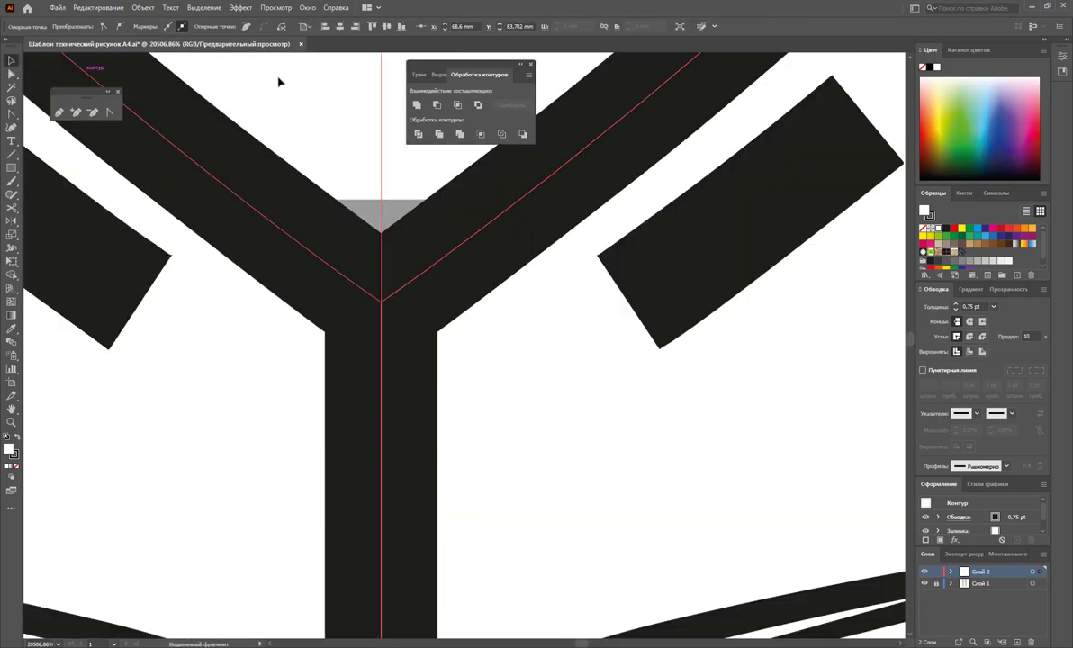
left_click(430, 267)
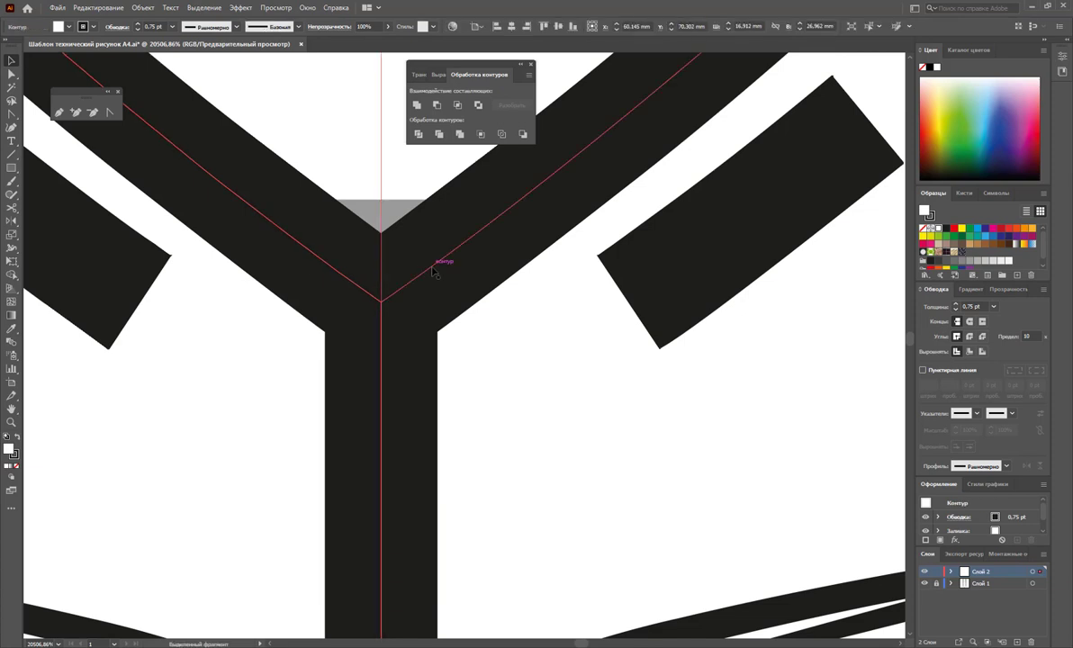
left_click(416, 106)
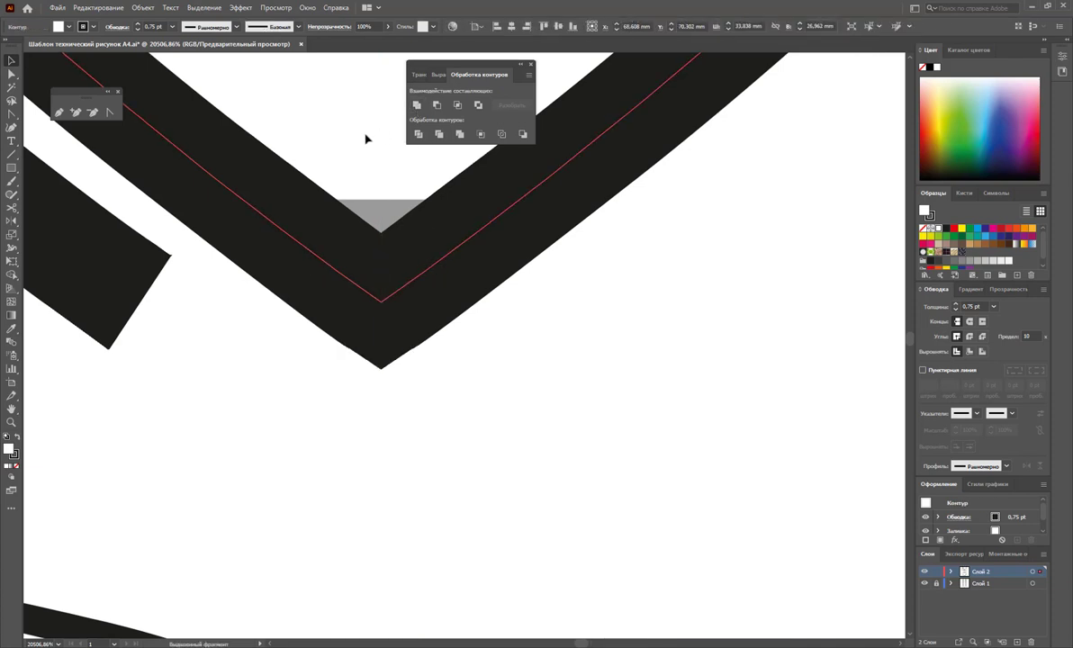
left_click(407, 376)
key("z")
left_click(581, 412, "alt")
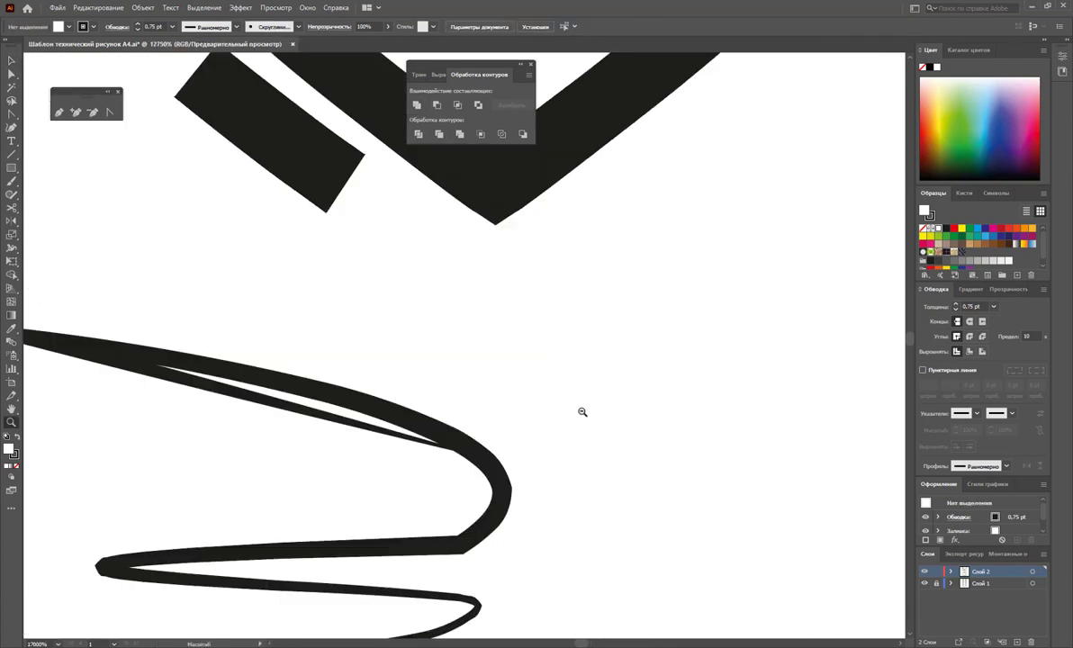
left_click(515, 368, "alt")
left_click(474, 364, "alt")
left_click(475, 364, "alt")
left_click(490, 351, "alt")
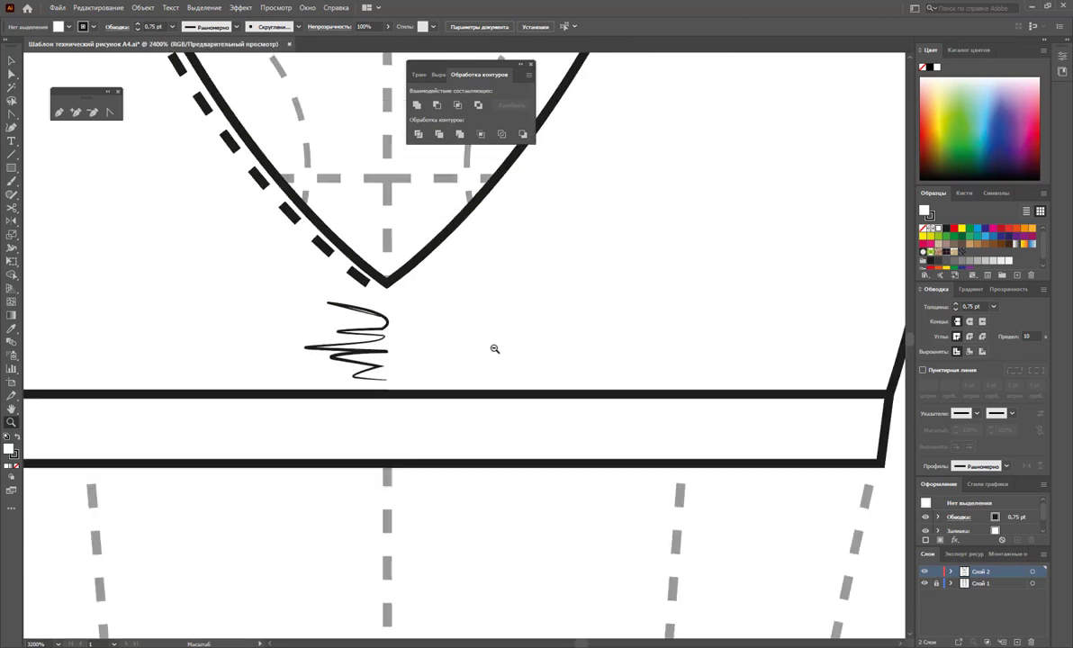
left_click(481, 348, "alt")
left_click(478, 346, "alt")
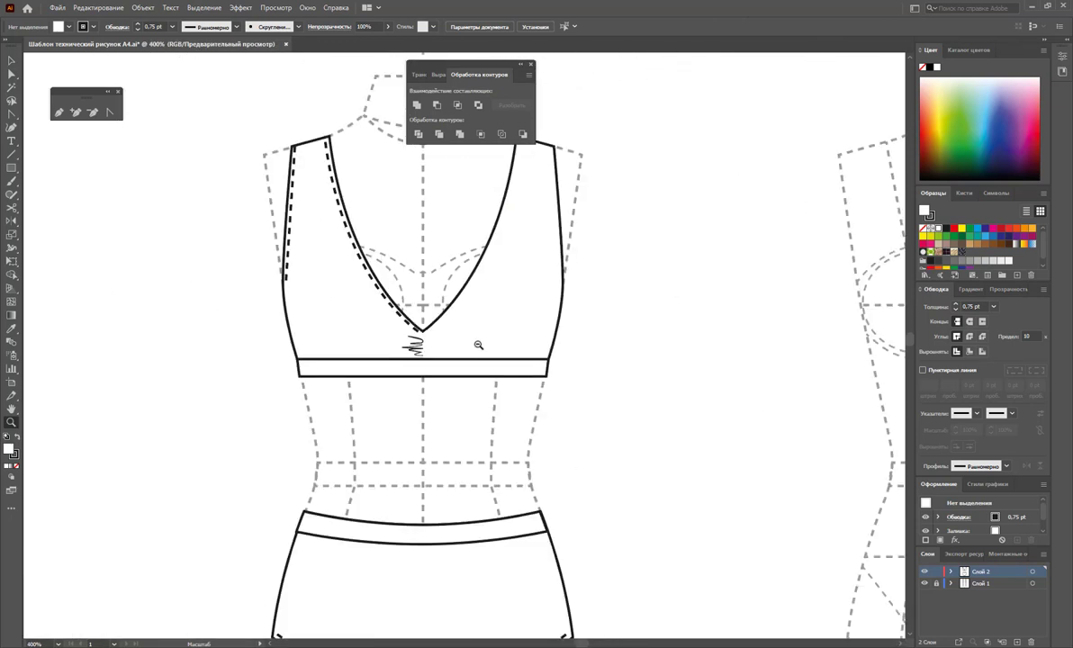
scroll(414, 347, "up", 1)
Select the merged bodice outline on its own, without the band
key("v")
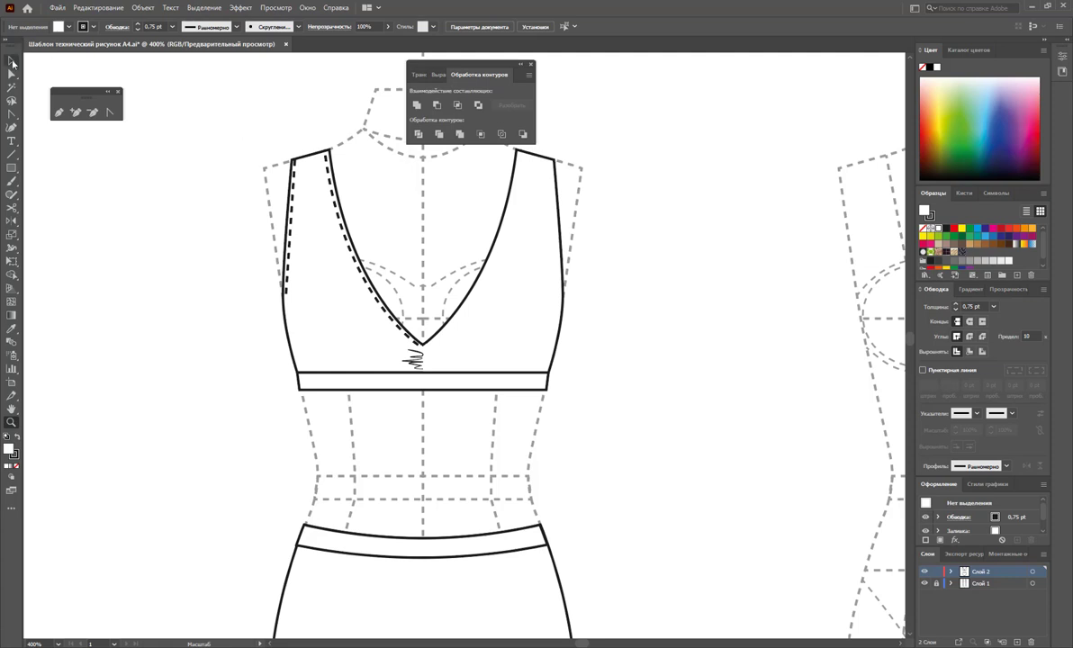
left_click(466, 257)
left_click(479, 389, "shift")
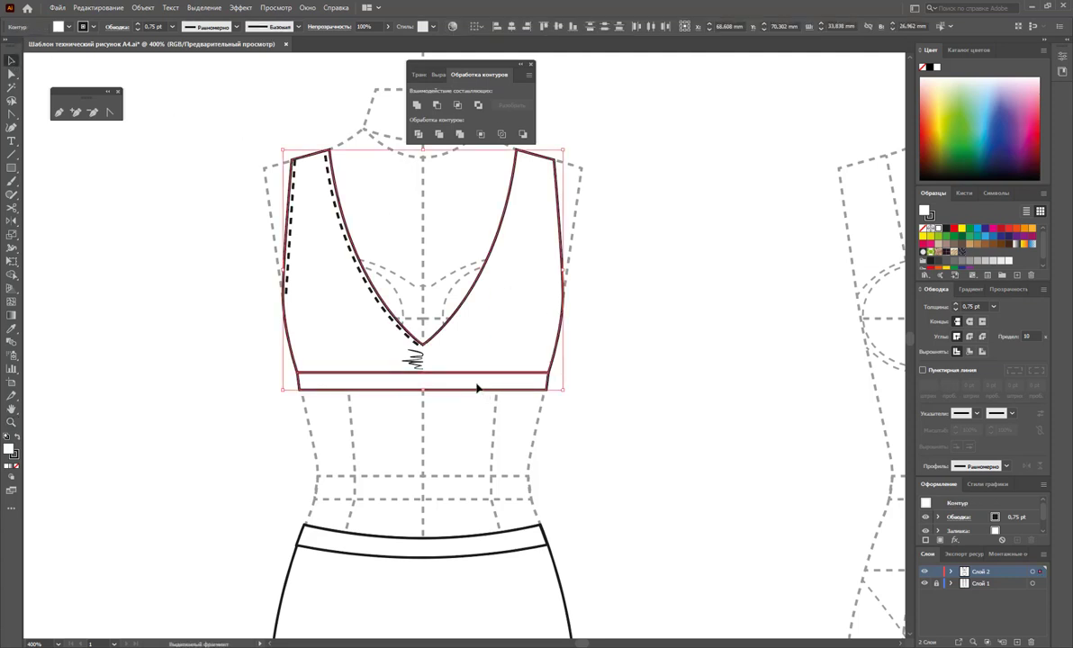
left_click(633, 252)
left_click_drag(637, 205, 472, 305)
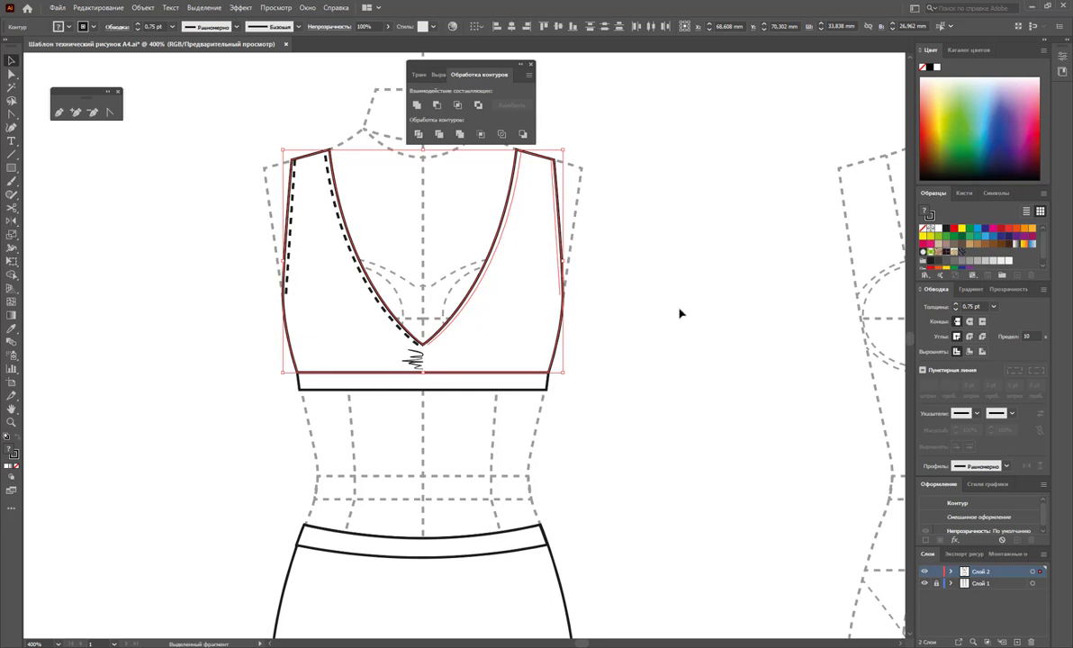
left_click(495, 387, "shift")
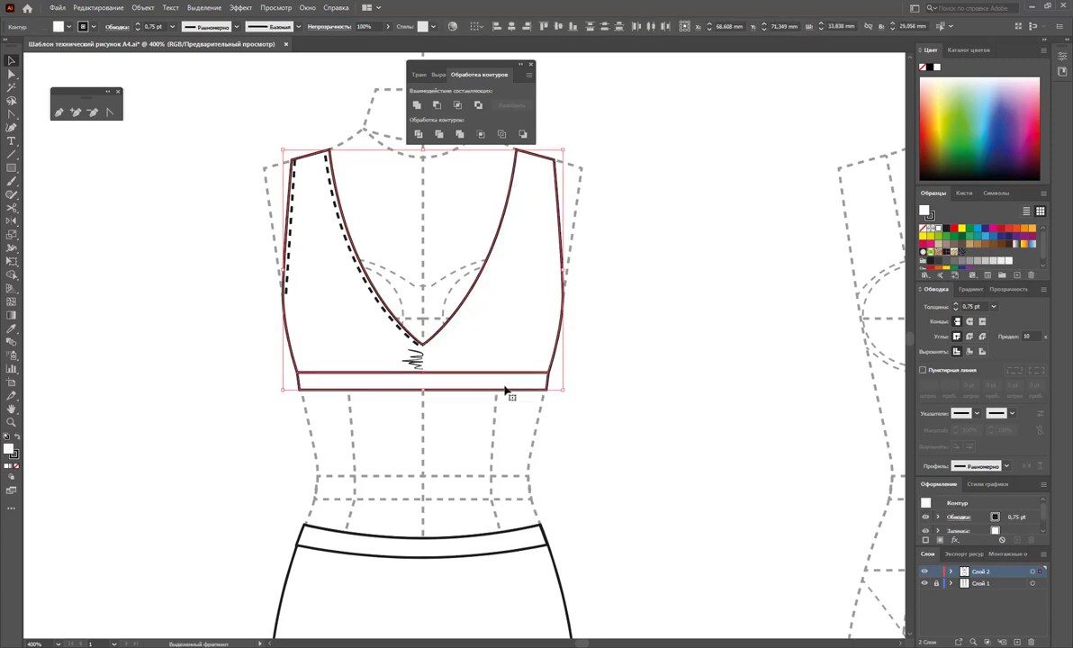
left_click(636, 422)
left_click(506, 353)
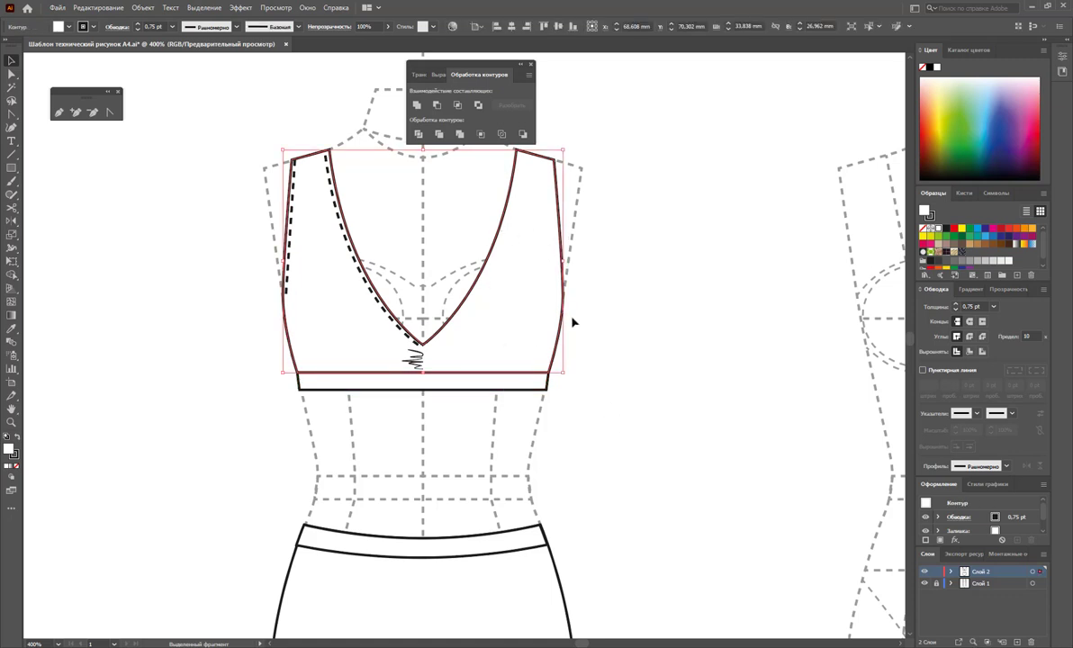
Send the bodice to the back, then start a line down from the V-neck point
right_click(536, 297)
mouse_move(569, 496)
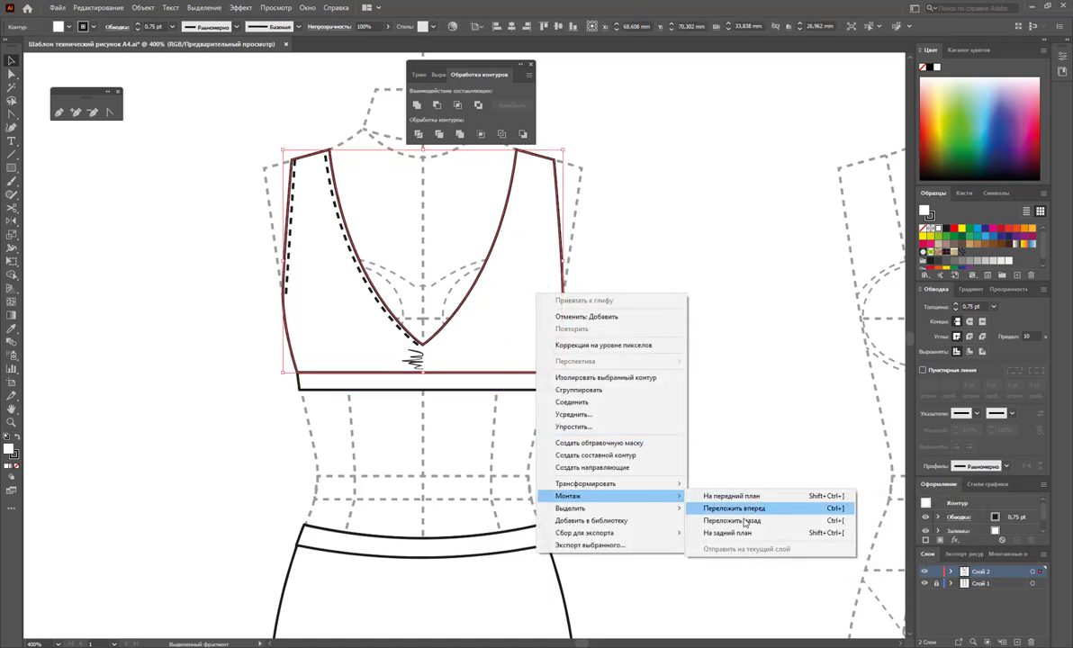
left_click(738, 533)
left_click(722, 491)
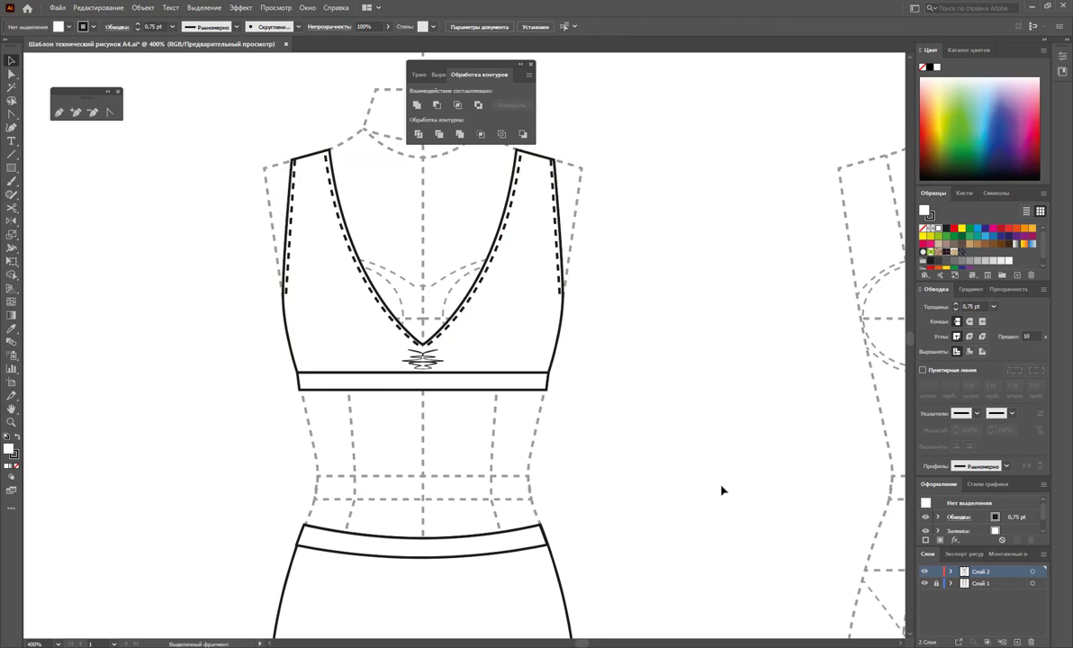
left_click(11, 154)
left_click_drag(423, 343, 423, 568)
Draw a short vertical line below the V-neck point with the dashed stitching style
left_click_drag(422, 342, 424, 371)
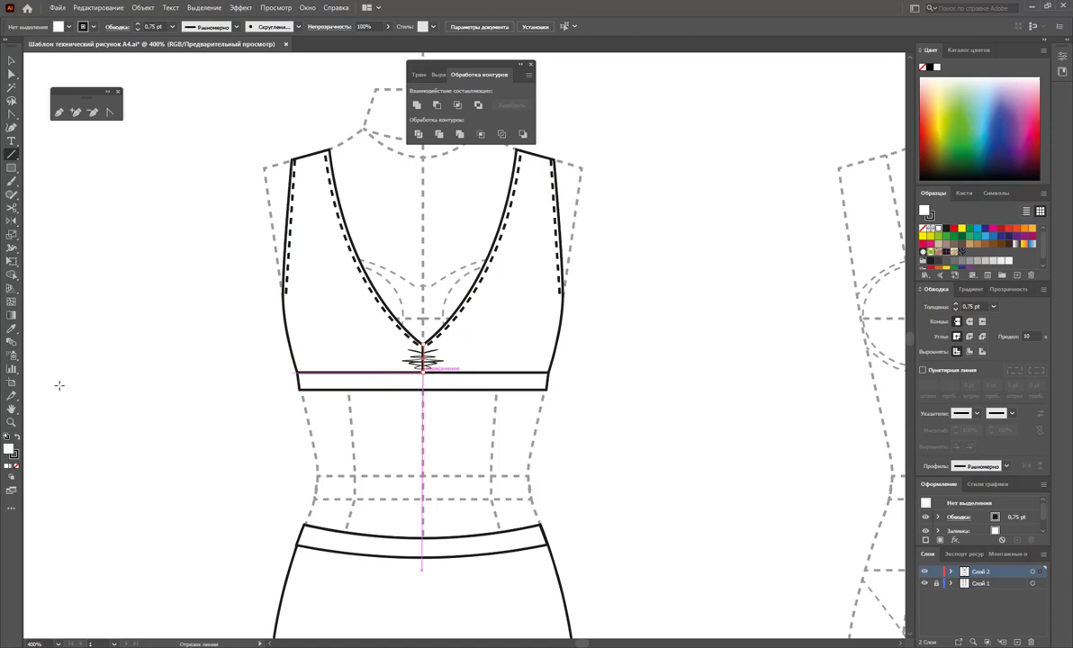
left_click(12, 330)
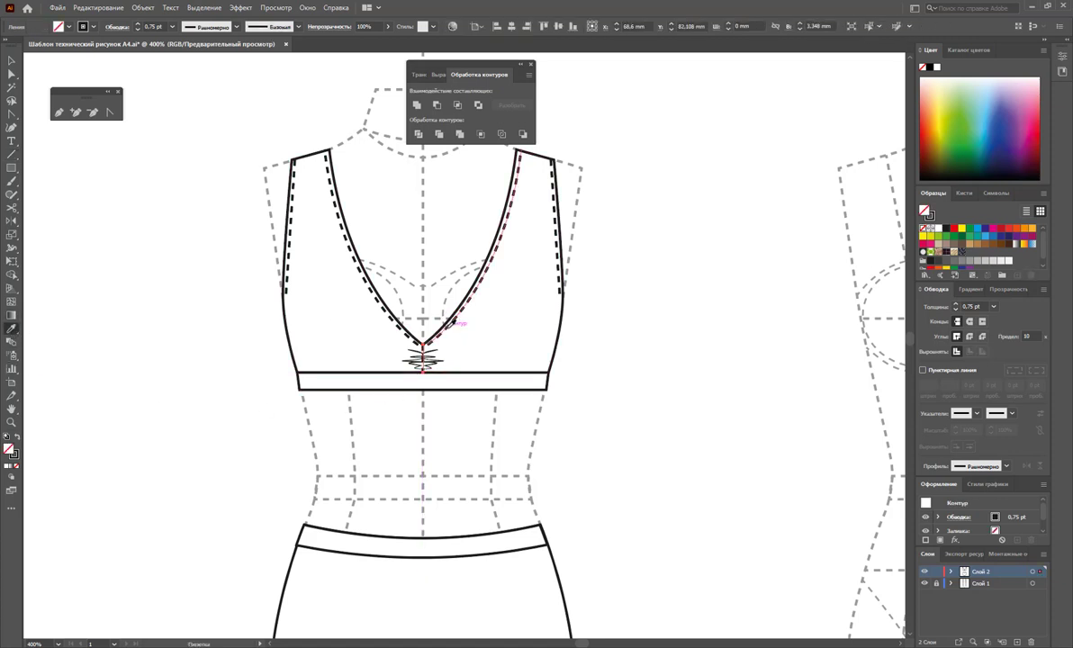
left_click(396, 330)
left_click(10, 59)
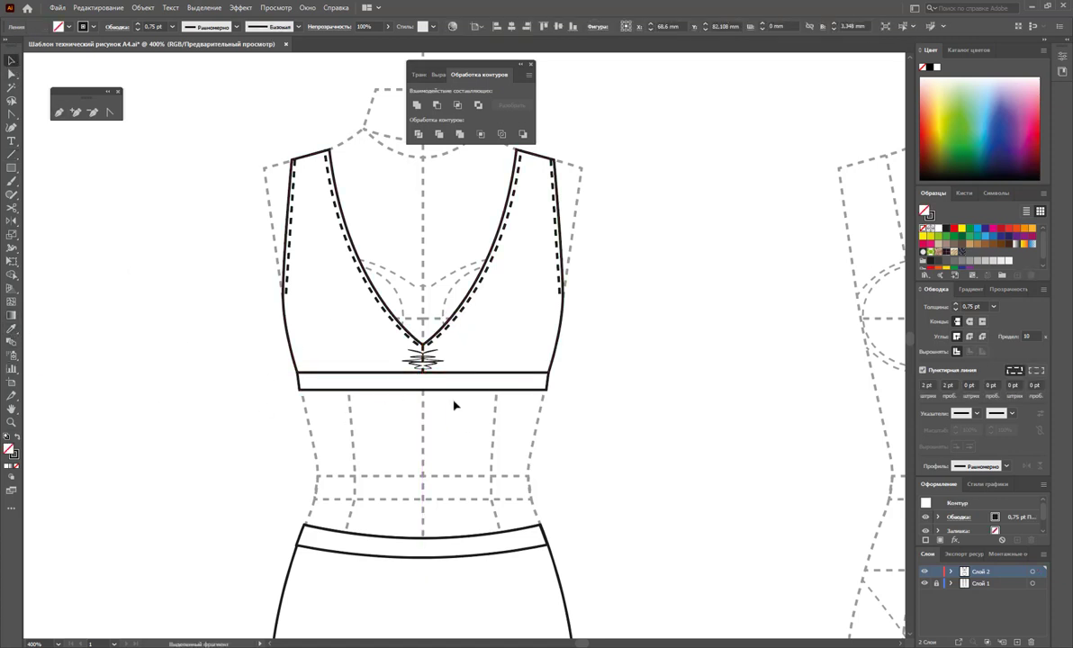
left_click(680, 474)
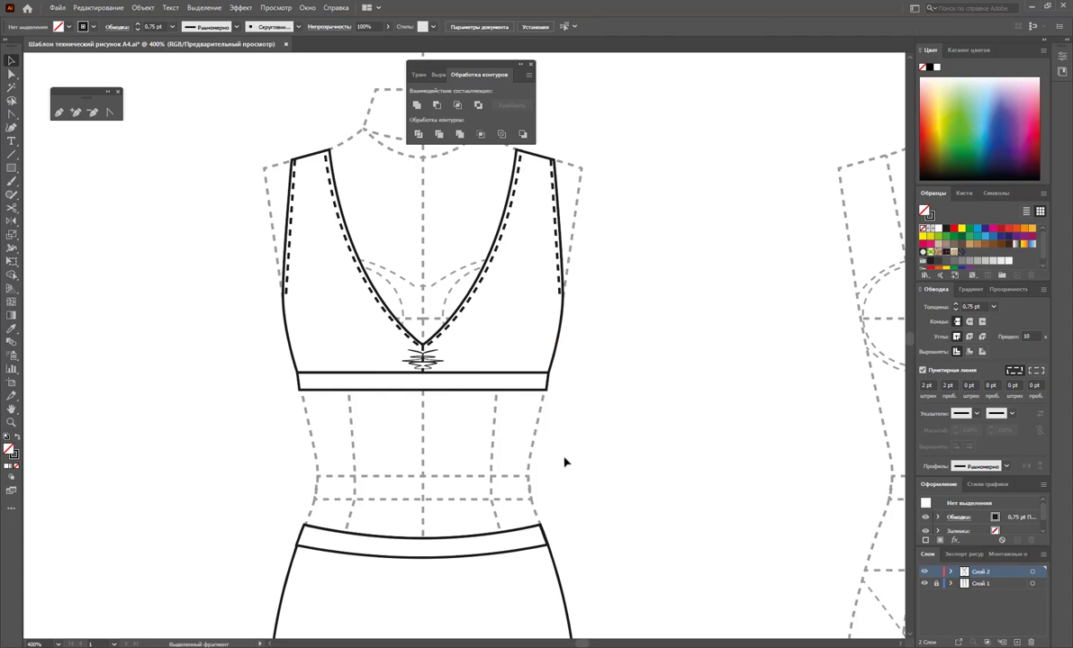
Make the zigzag ornament under the neckline a doubled, mirrored shape and zoom out
left_click(419, 360)
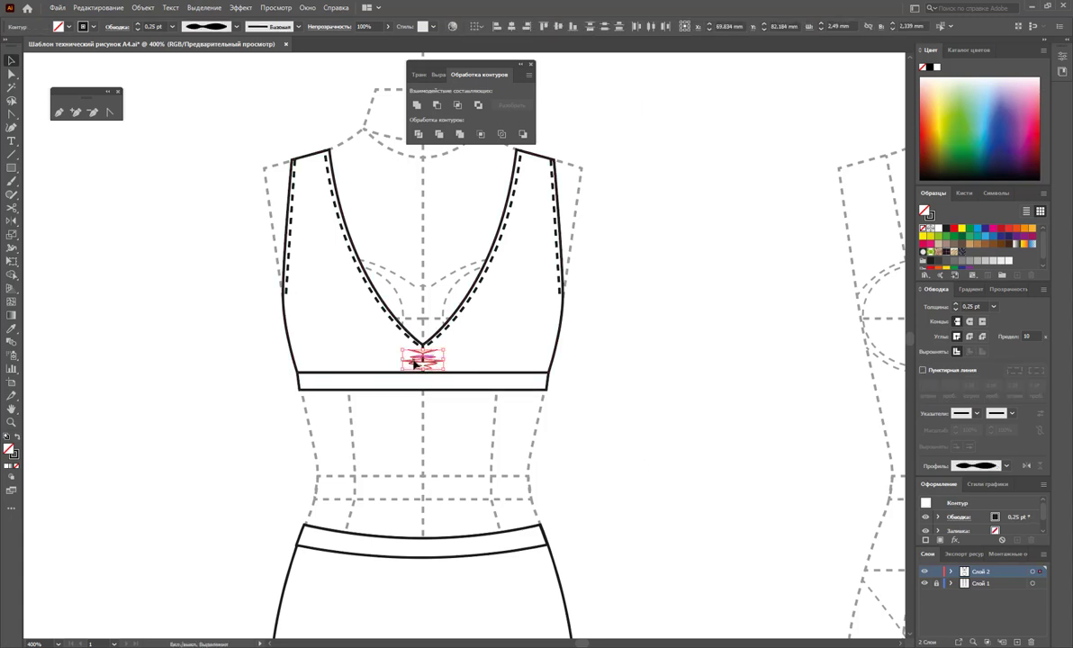
left_click_drag(416, 364, 413, 362)
left_click(726, 319)
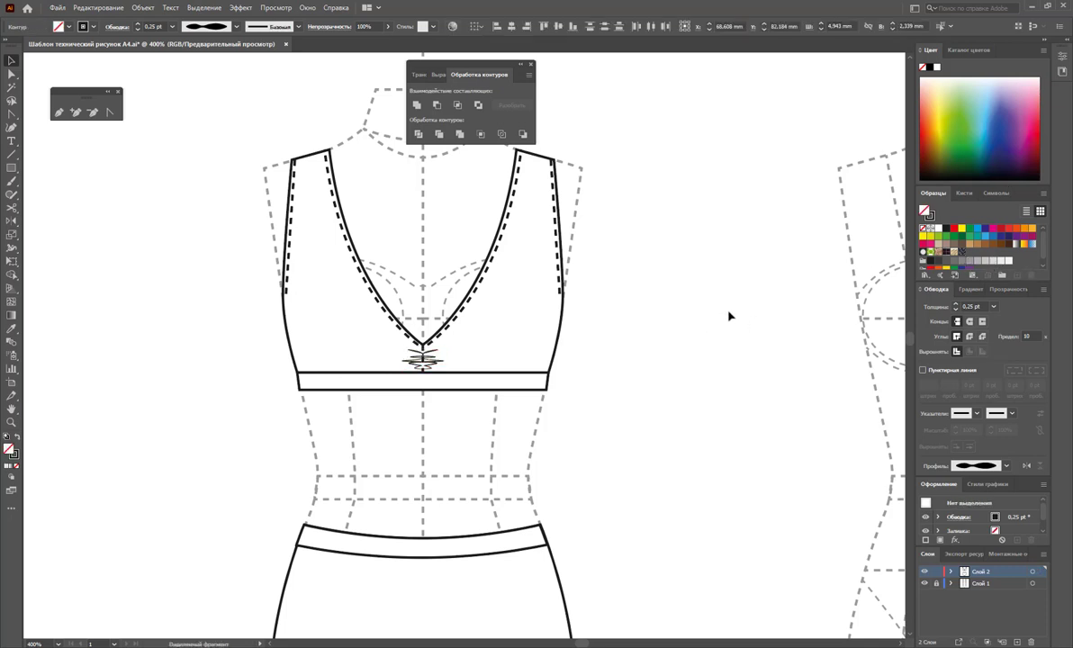
key("z")
left_click(537, 440, "alt")
Copy the whole bra and briefs drawing onto the second croquis
left_click(442, 399, "alt")
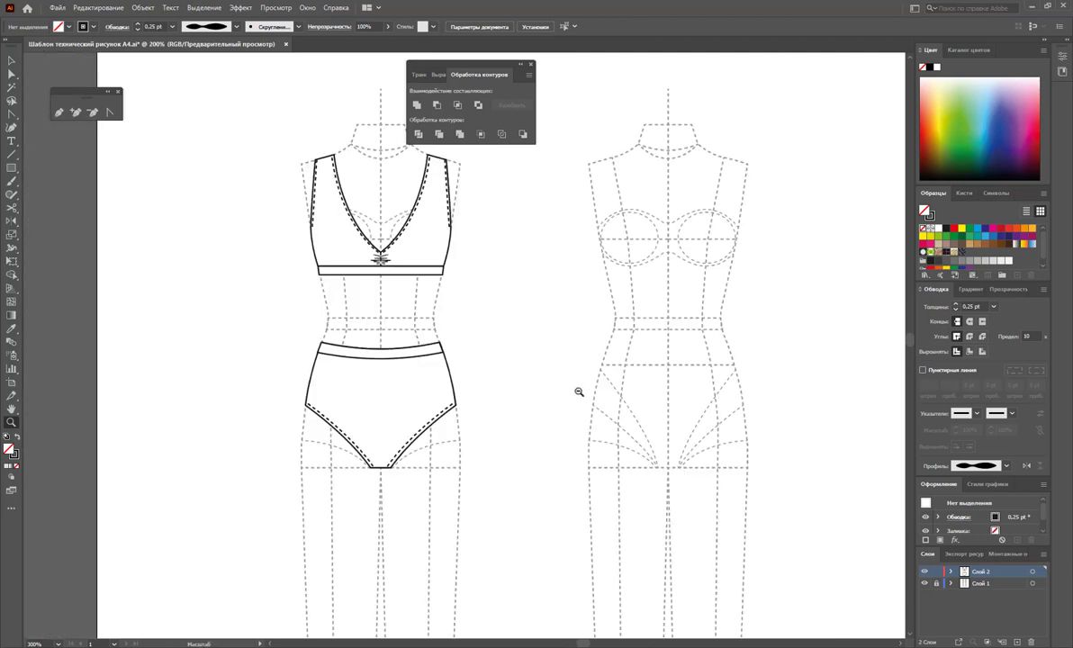
left_click(616, 357, "alt")
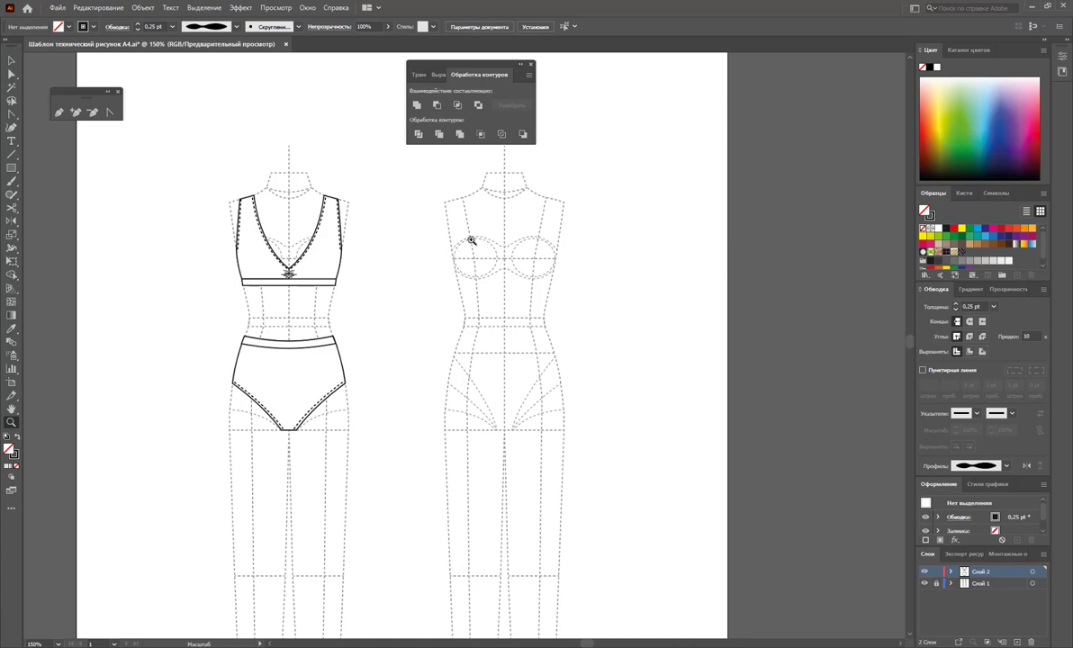
left_click(10, 62)
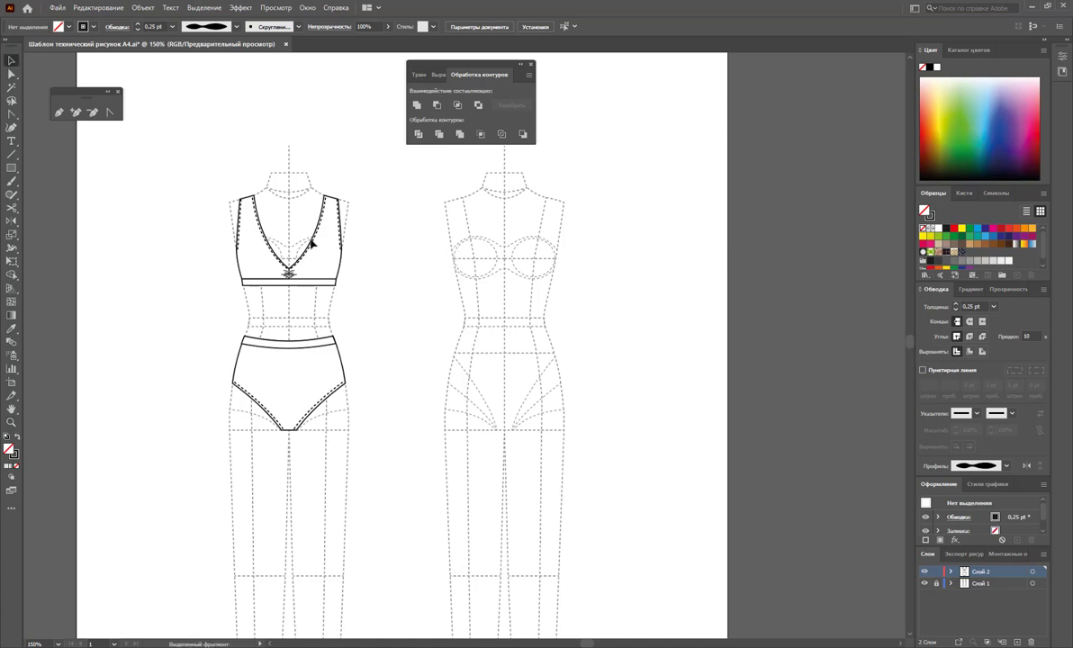
left_click_drag(396, 189, 214, 438)
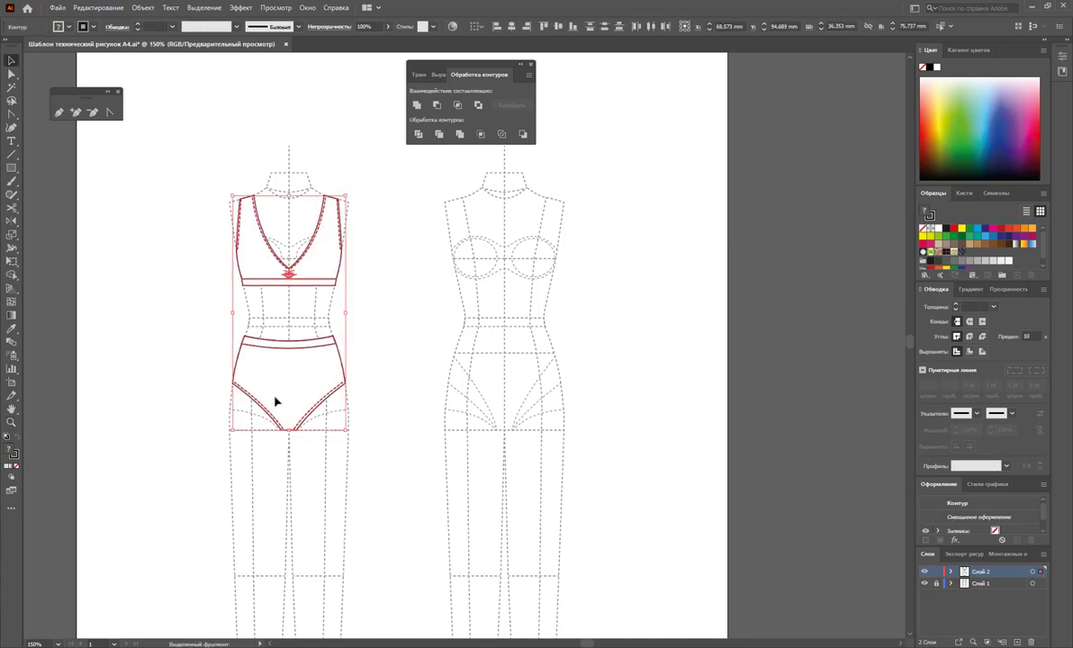
left_click_drag(299, 414, 489, 421)
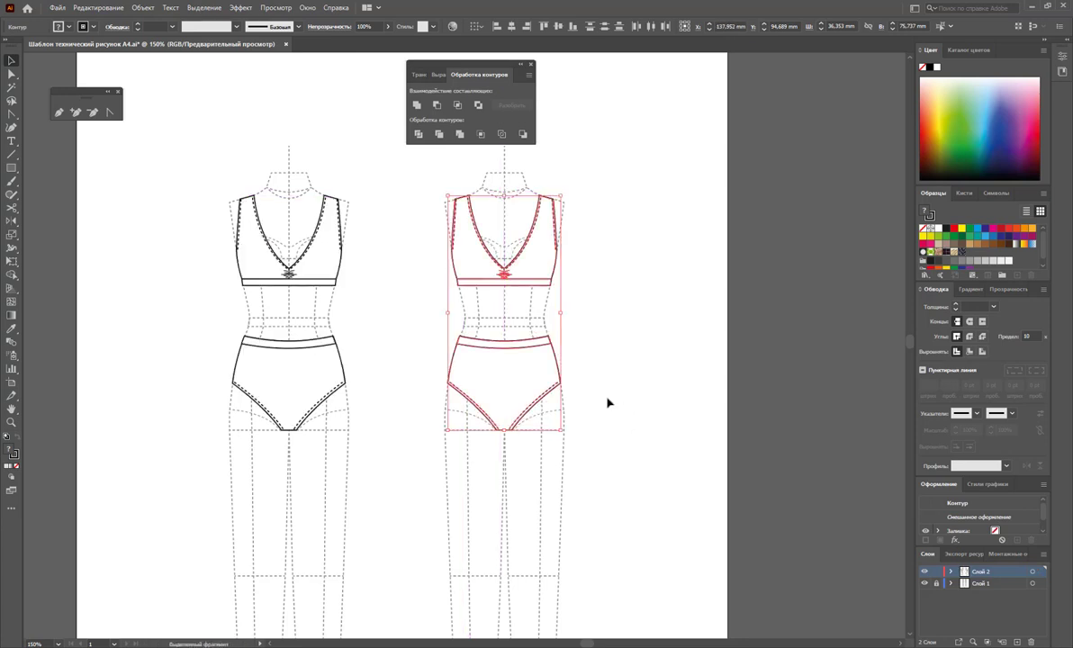
left_click(608, 403)
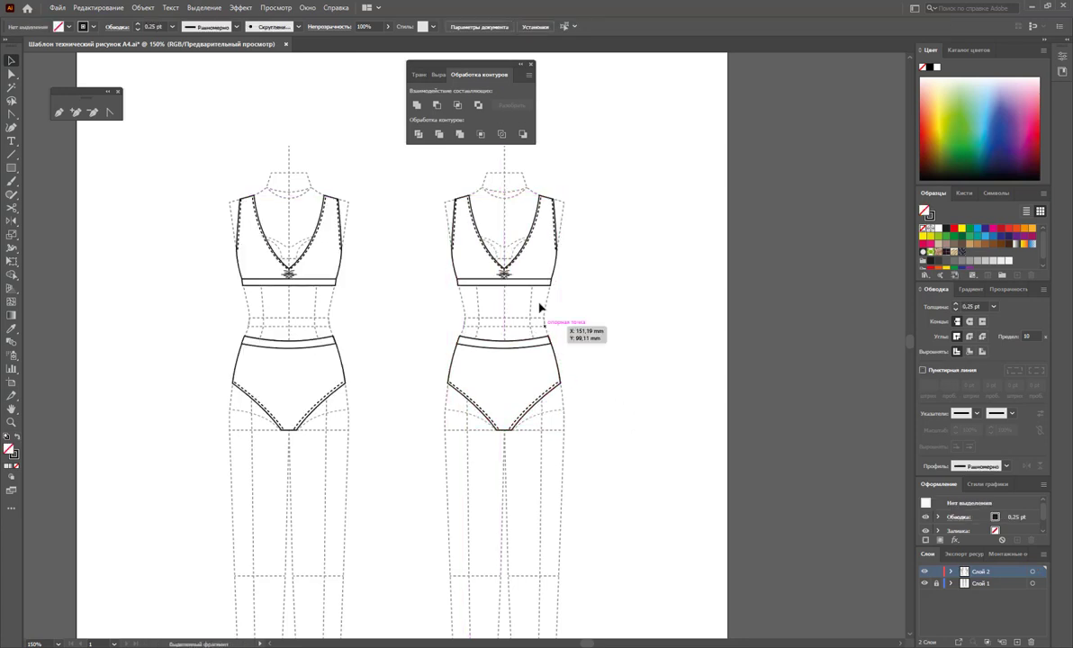
Delete the bow detail from the copied bra and zoom in on the copied top
left_click(507, 275)
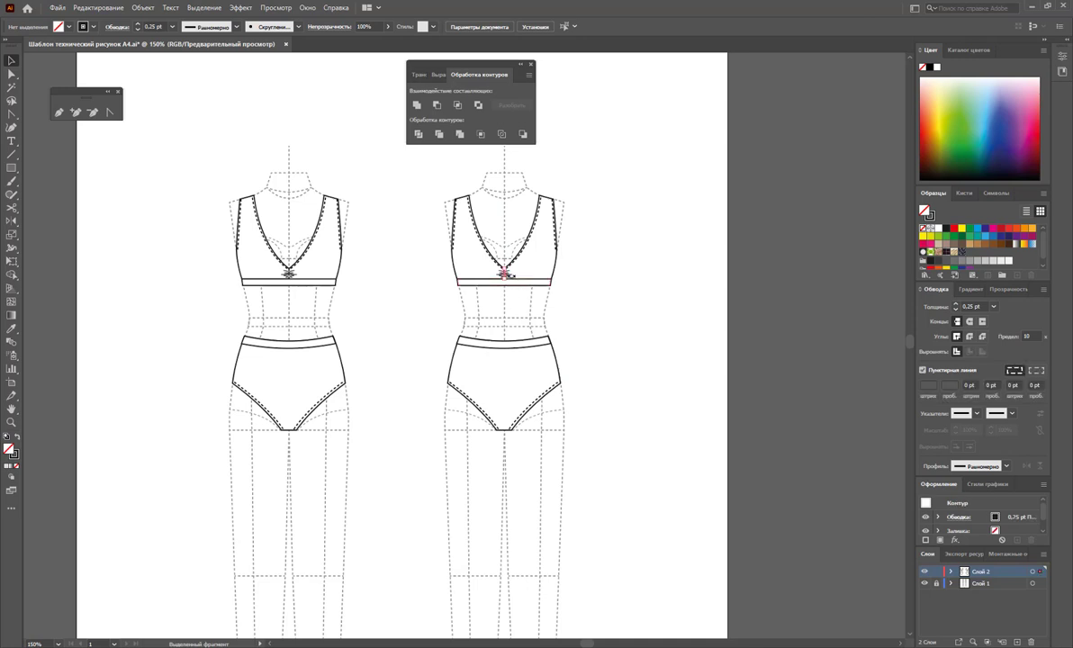
left_click(505, 273)
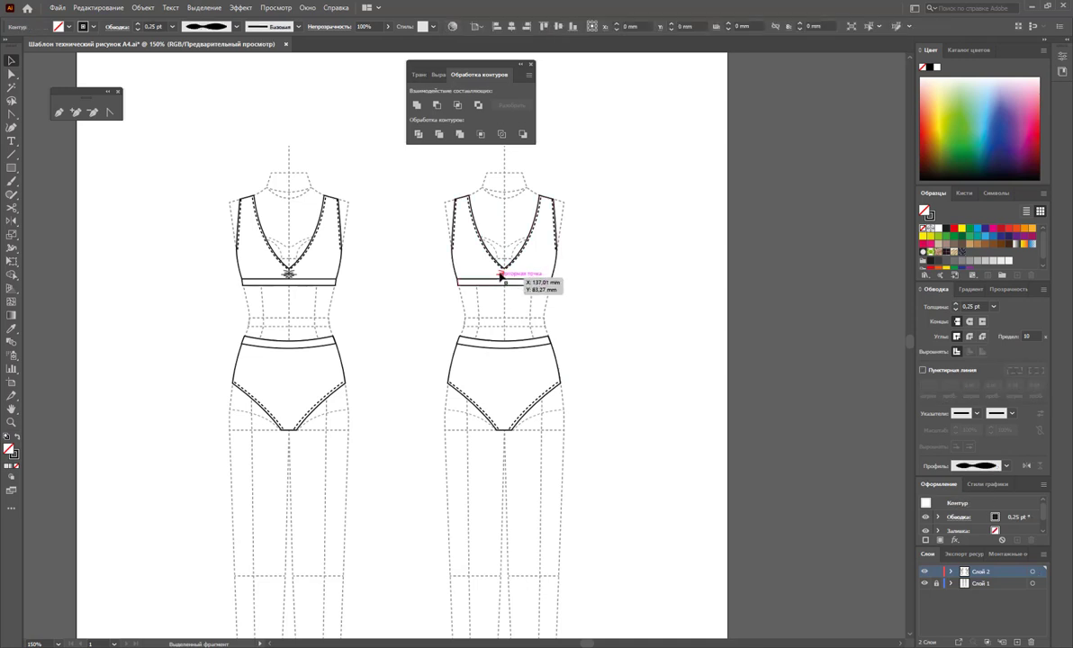
key("Delete")
left_click(13, 422)
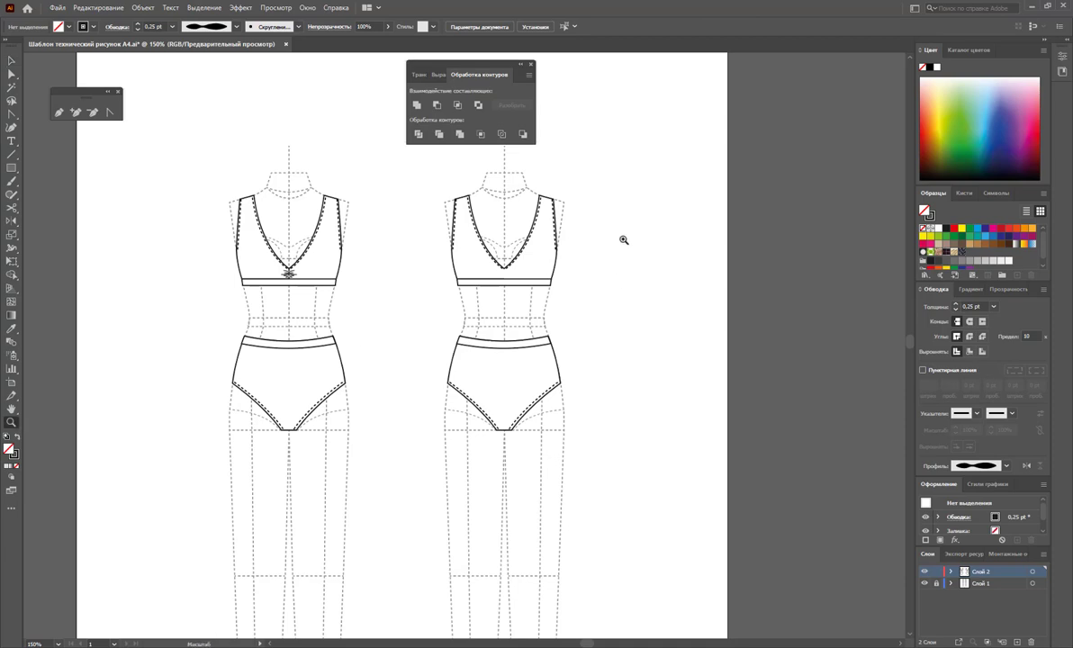
mouse_move(514, 210)
left_mouse_down()
mouse_move(670, 352)
mouse_move(509, 333)
mouse_move(535, 394)
left_mouse_up()
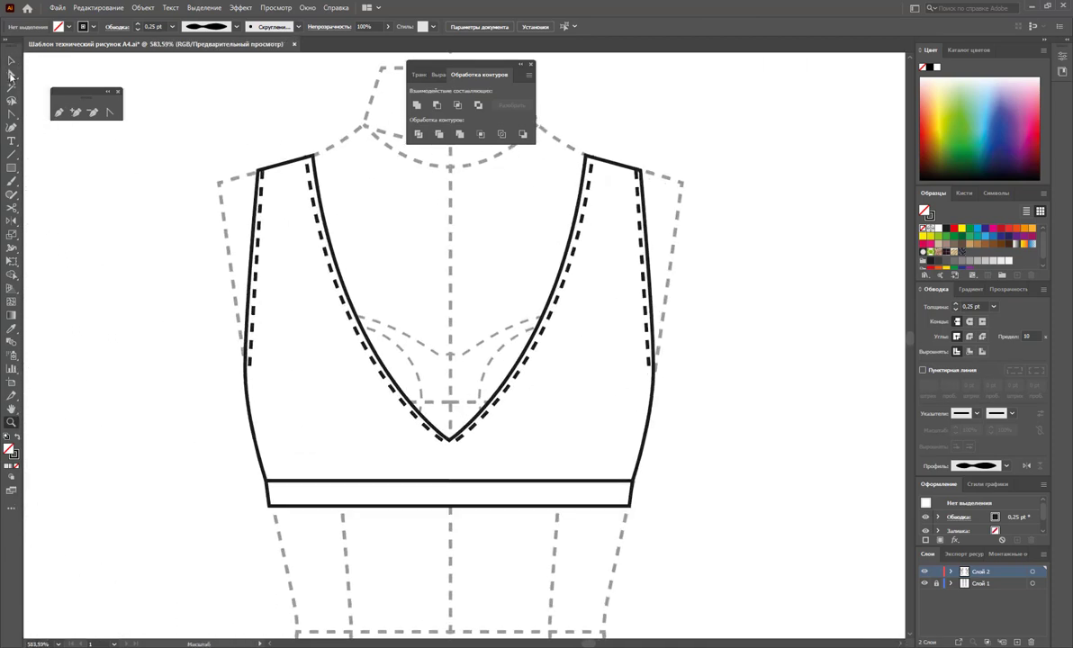
Reshape the copied top's V-neck into a shallow rounded scoop neckline
left_click(12, 73)
left_click_drag(450, 441, 450, 212)
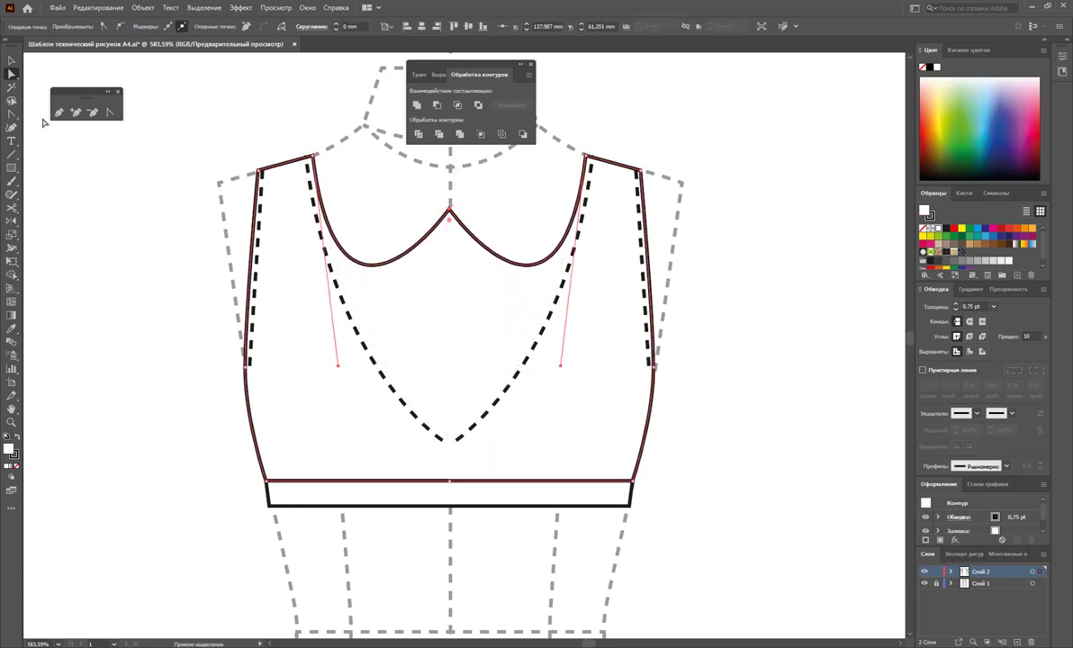
left_click(108, 113)
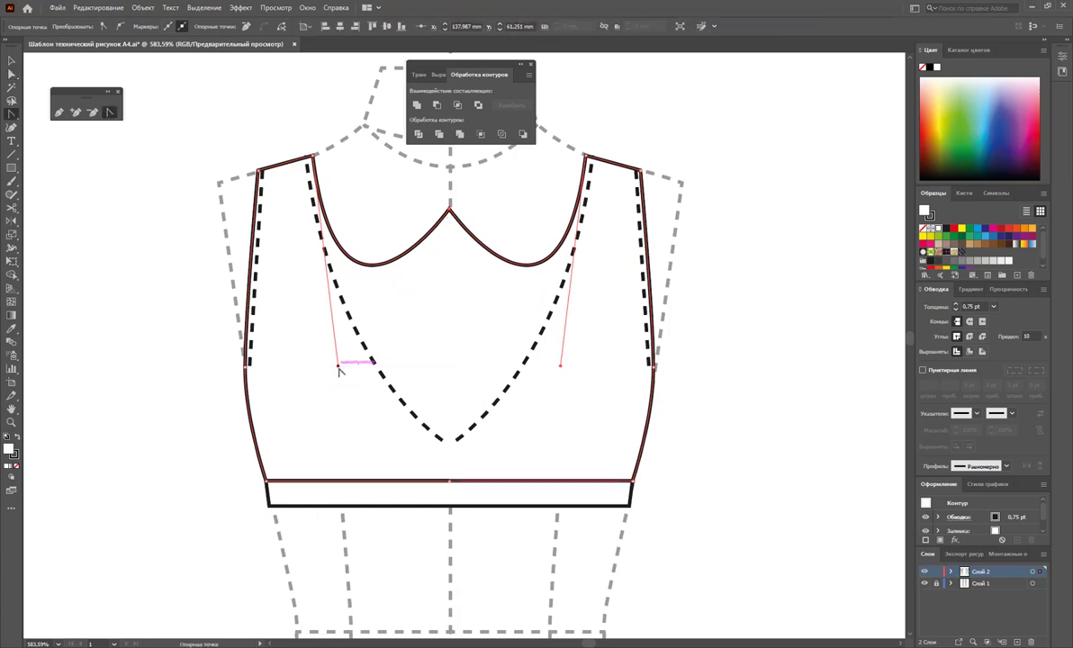
left_click(339, 366)
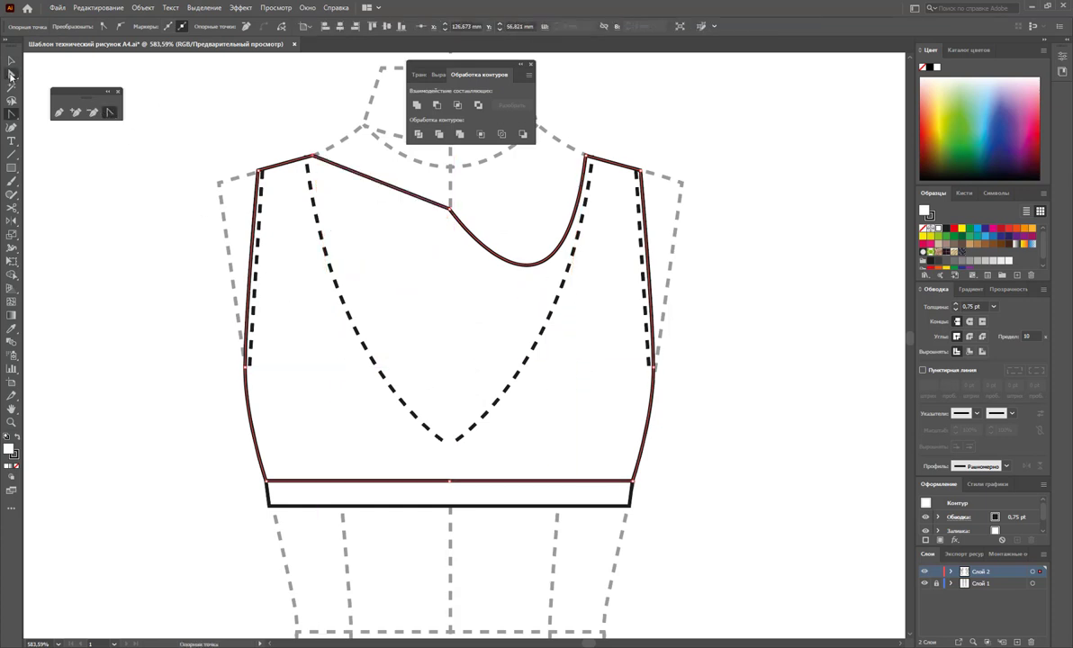
left_click(11, 76)
left_click(585, 156)
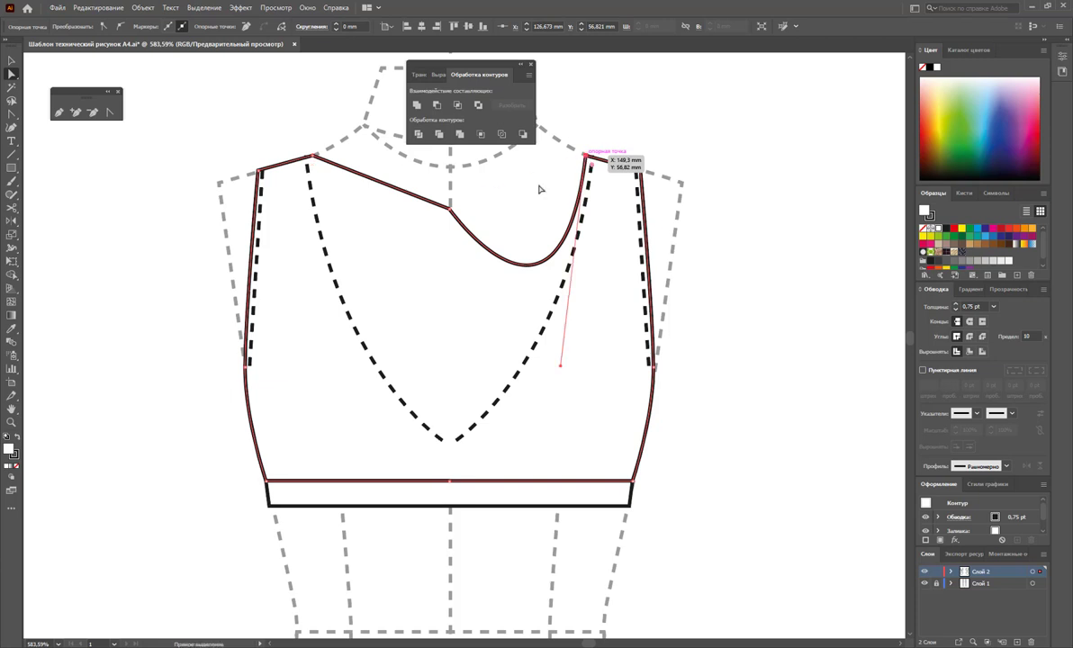
left_click(110, 112)
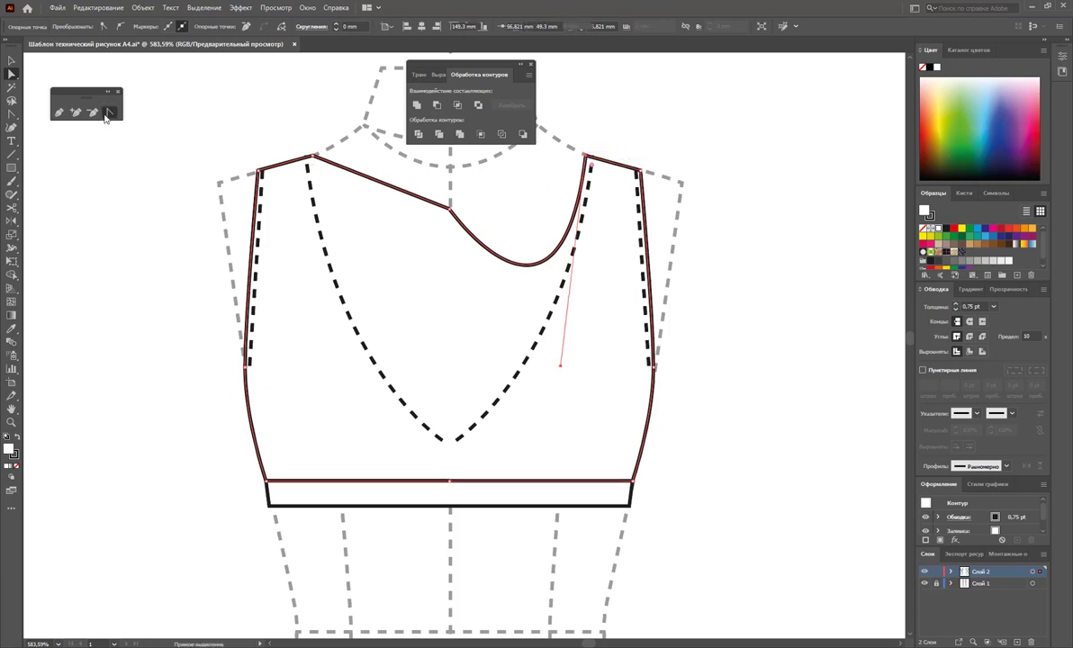
left_click(560, 367)
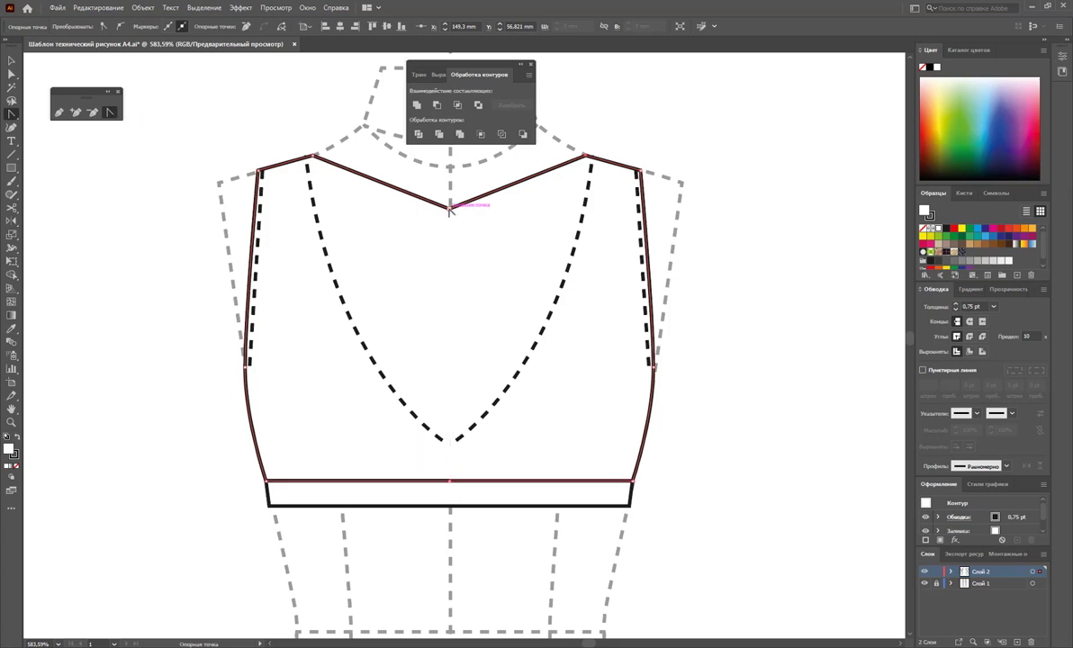
left_click_drag(449, 208, 329, 216)
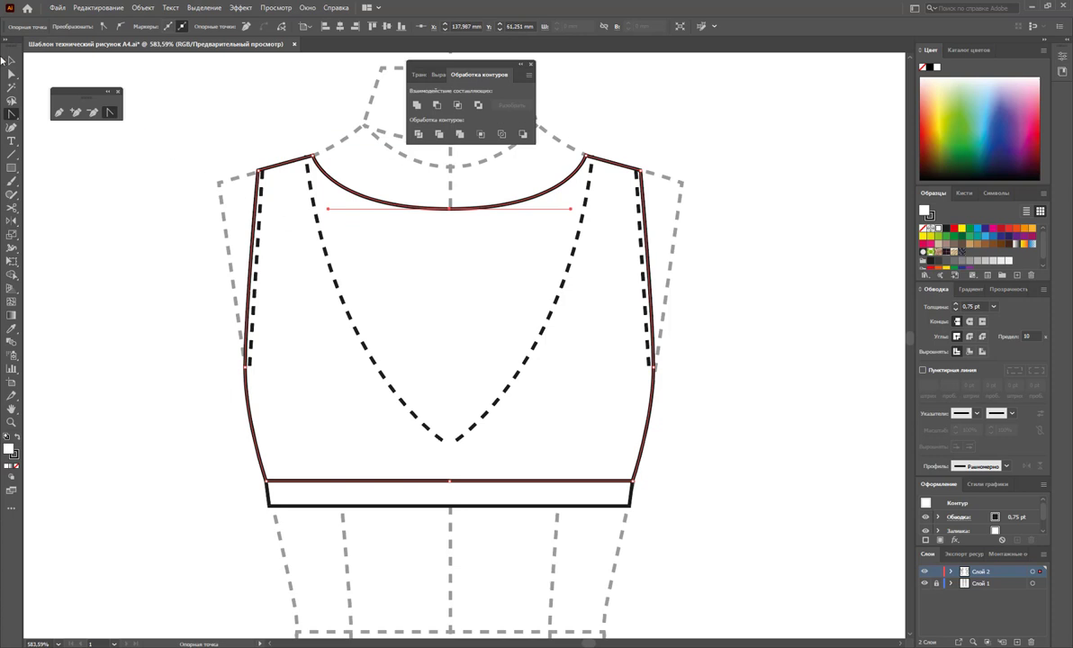
Delete the left and right V-neck dashed stitching lines
left_click(11, 61)
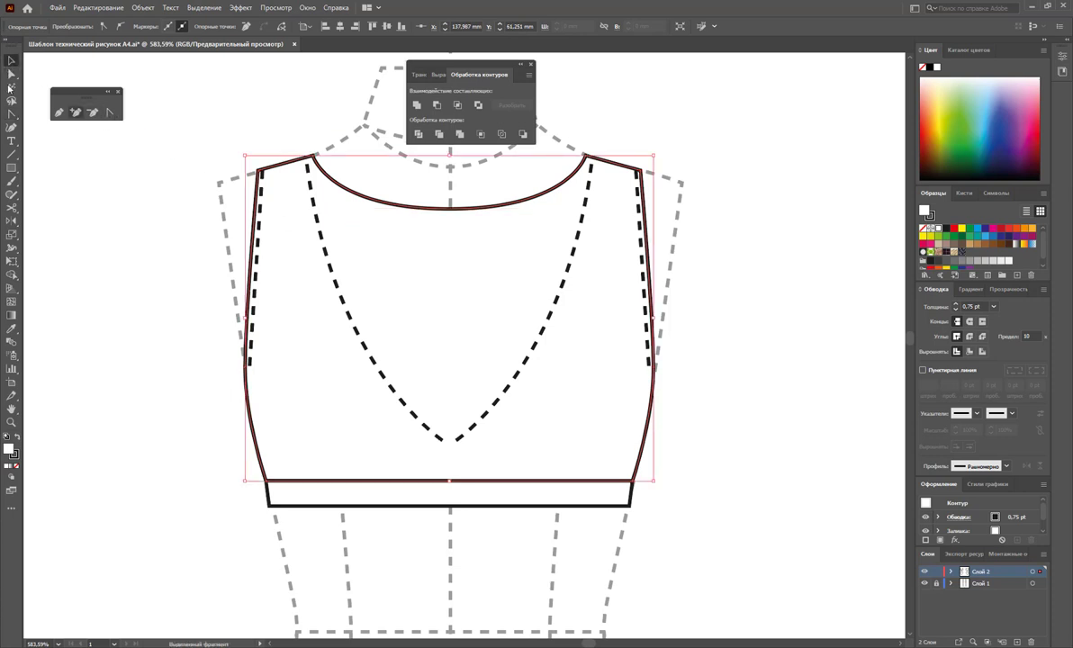
left_click(11, 75)
left_click(118, 223)
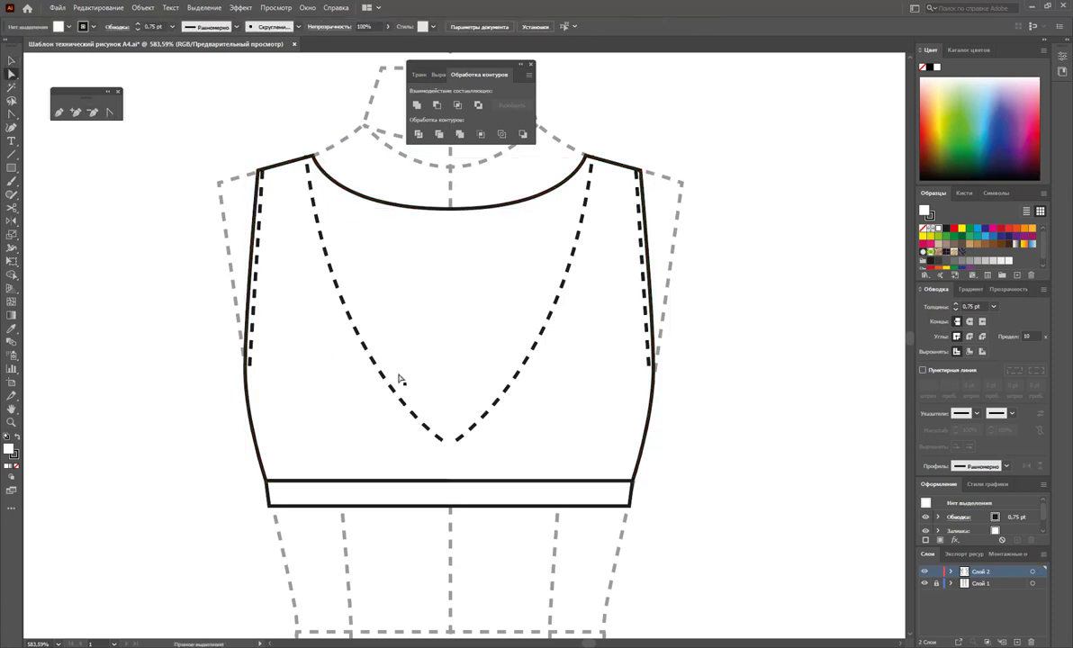
left_click(556, 315)
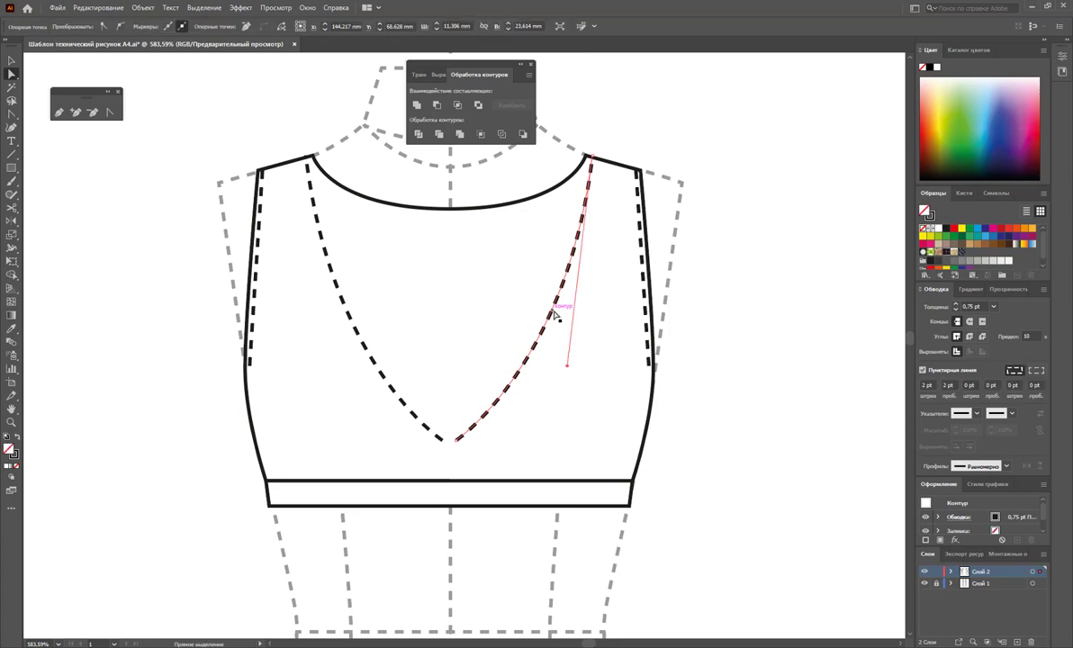
key("Delete")
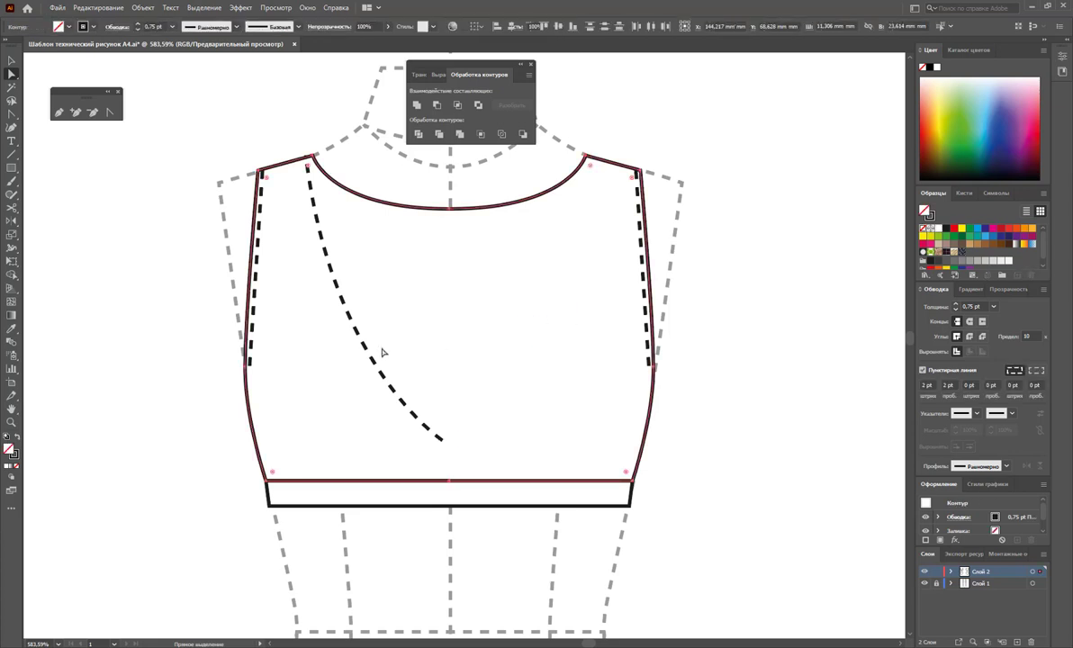
left_click(382, 356)
key("Delete")
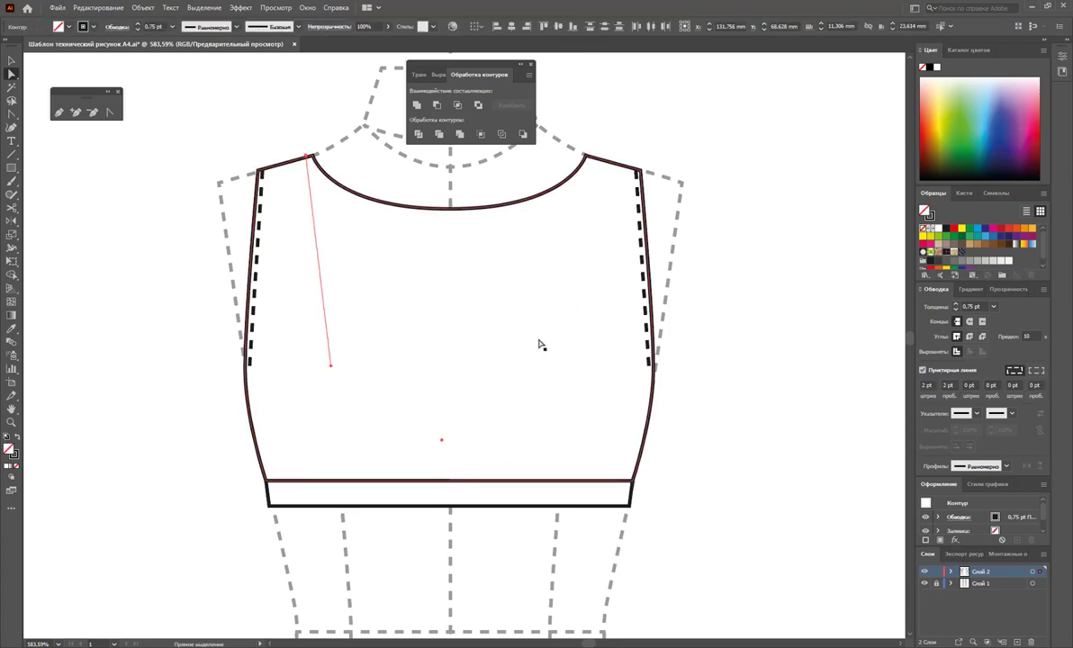
key("ctrl+shift+a")
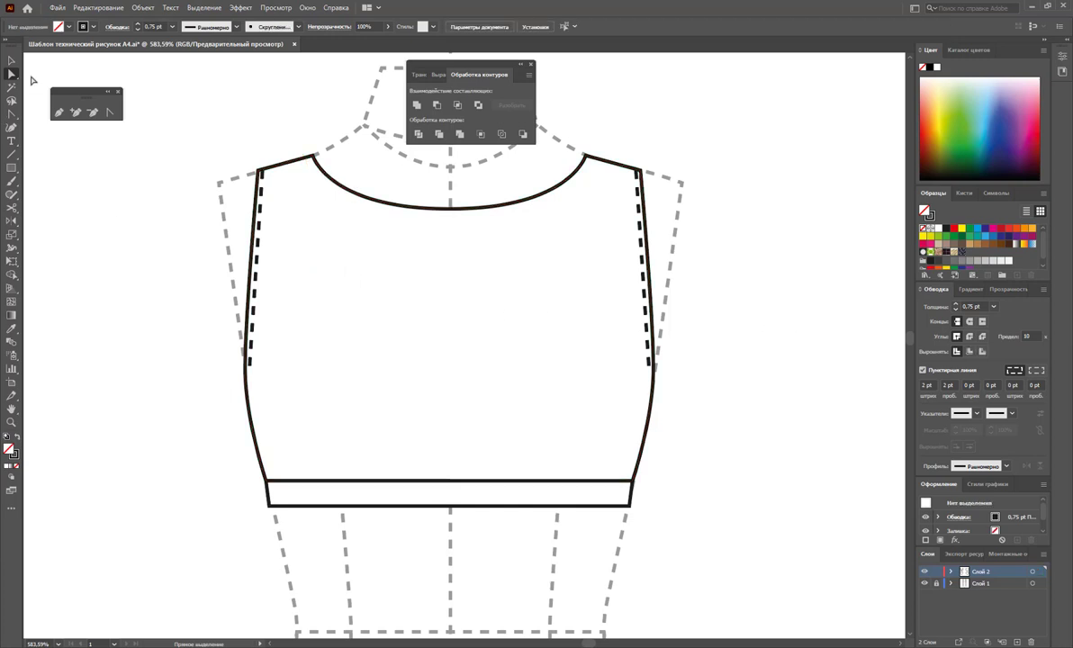
left_click(12, 60)
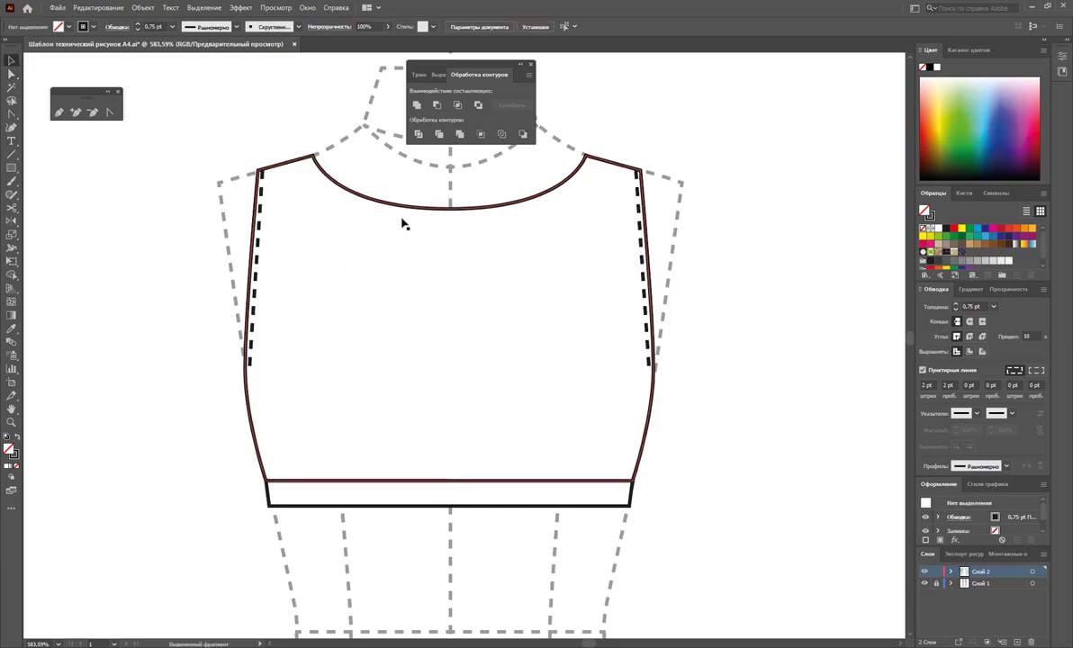
Duplicate the bodice outline and cut it at both neckline corners to isolate the neckline curve
left_click_drag(400, 211, 861, 210)
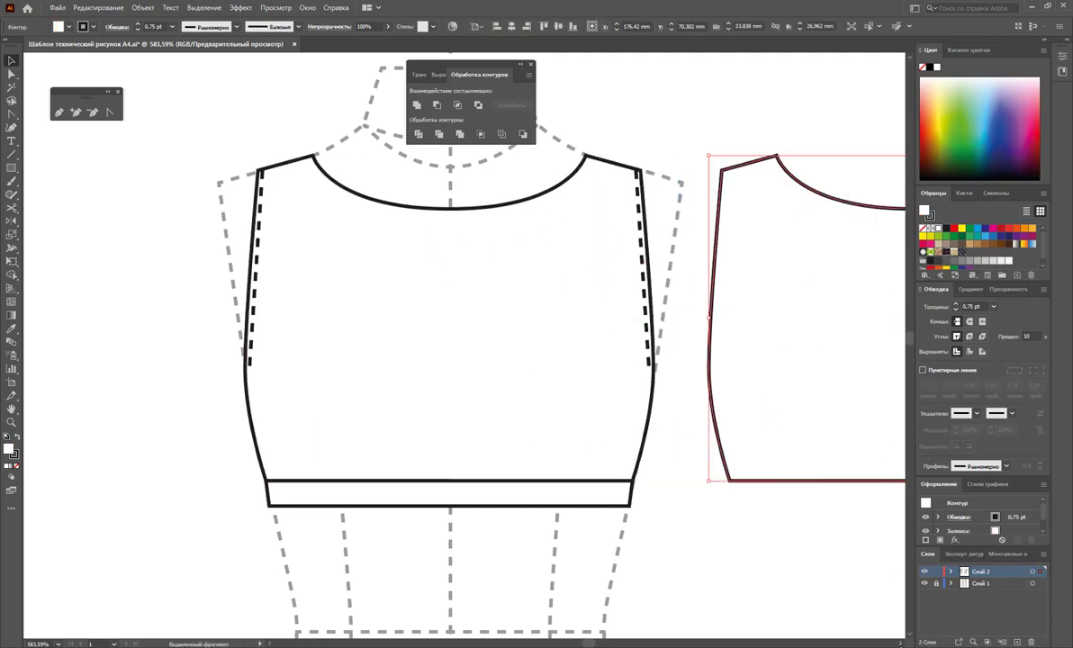
scroll(101, 483, "right", 1)
scroll(100, 483, "right", 3)
scroll(101, 483, "right", 2)
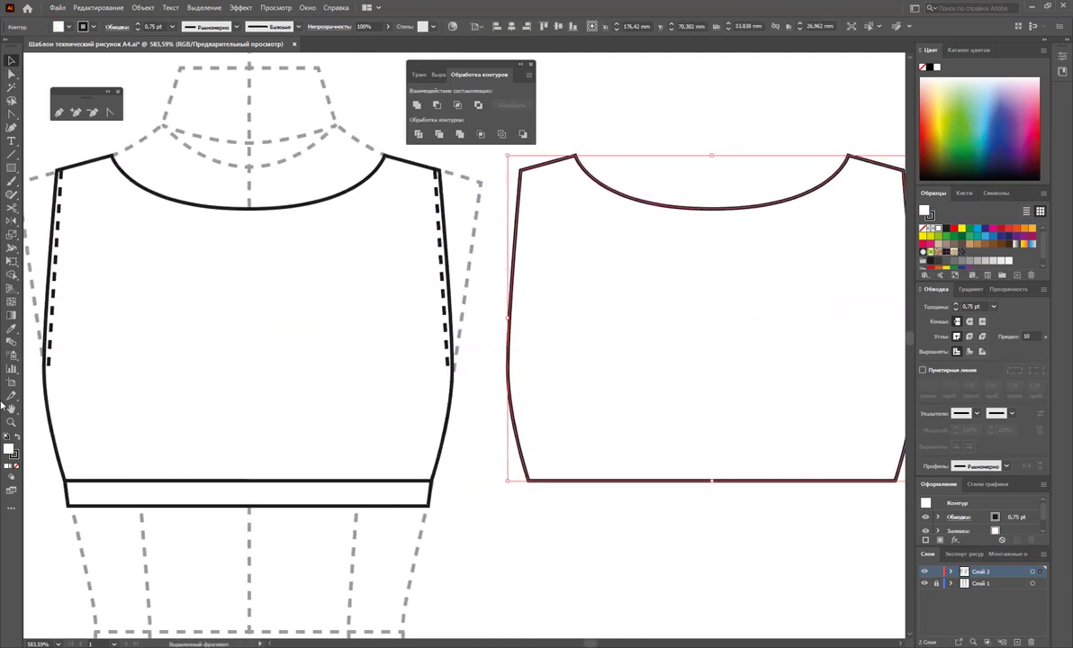
left_click(12, 208)
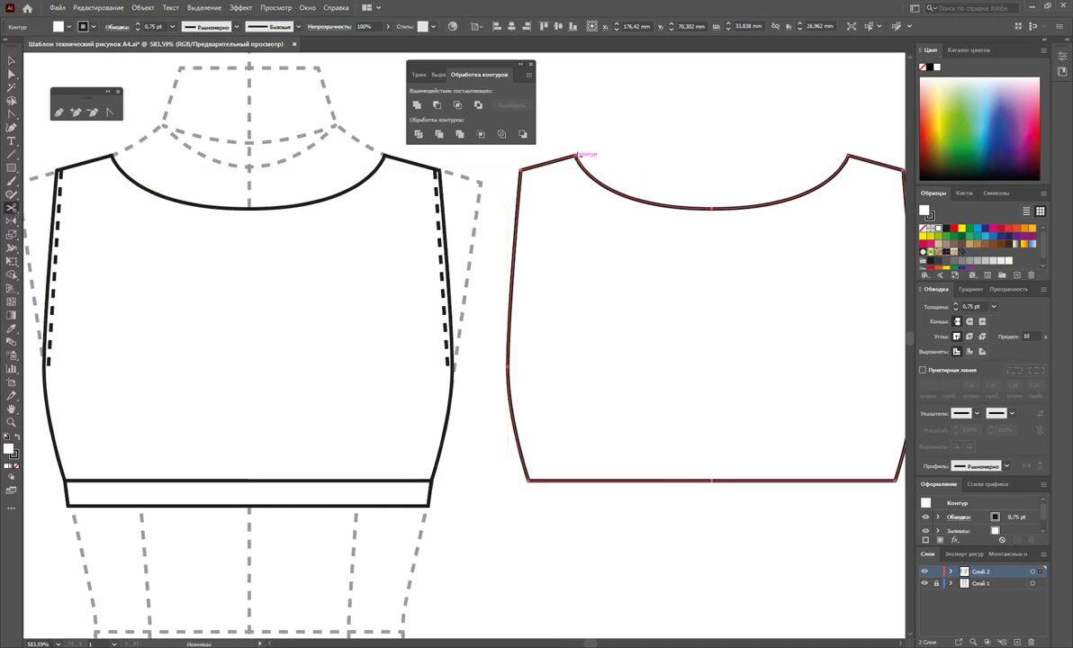
left_click(577, 156)
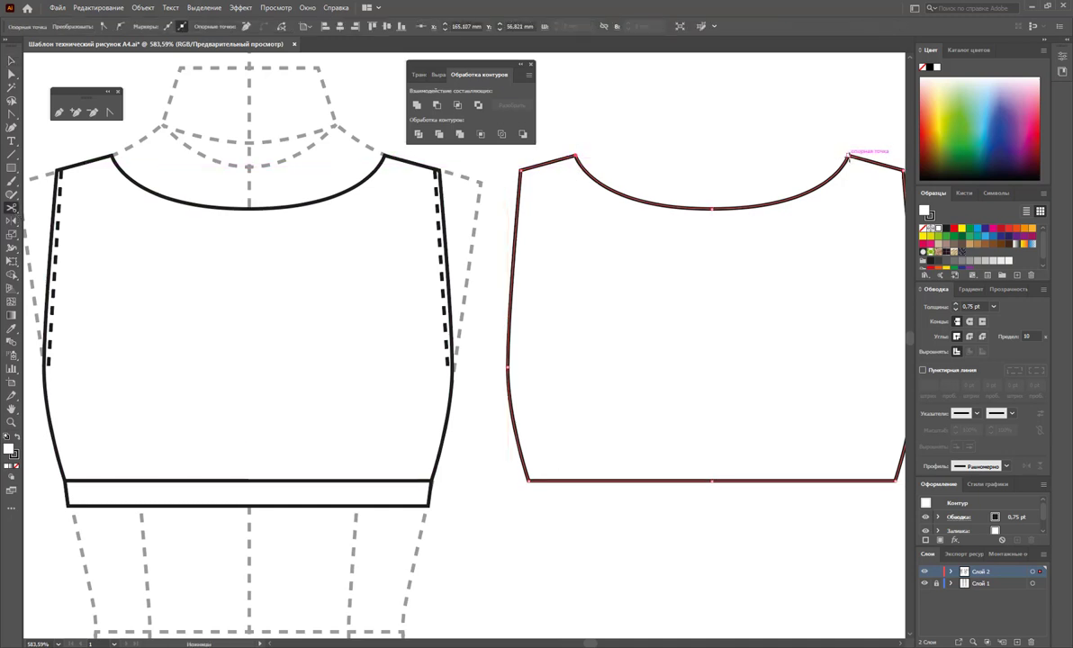
left_click(846, 156)
left_click(12, 60)
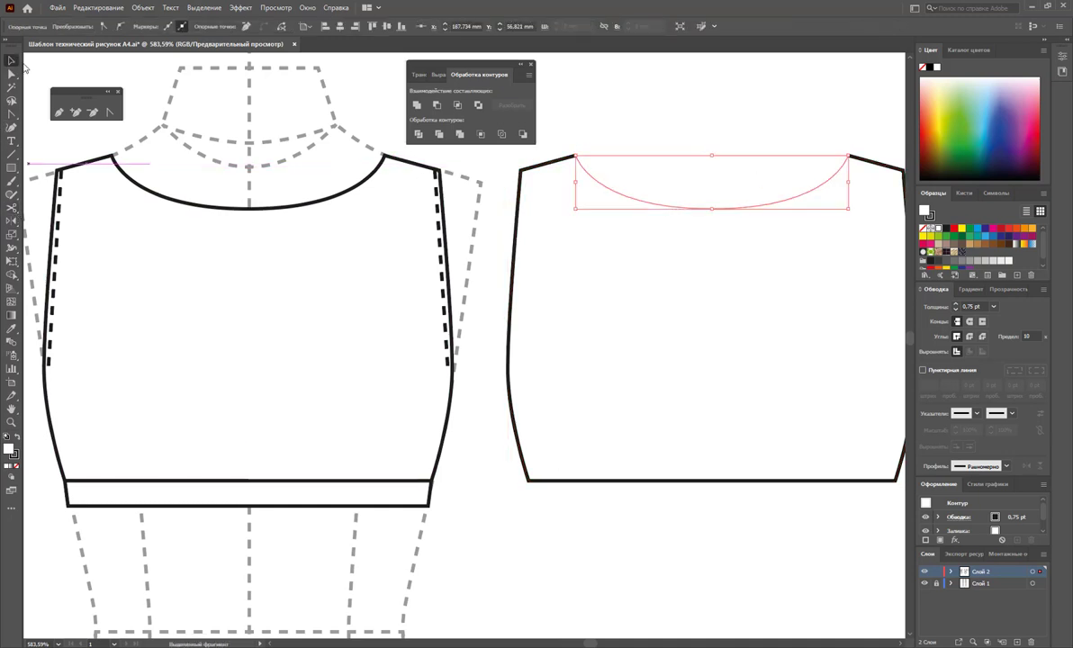
key("Delete")
left_click(739, 453)
key("ctrl+z")
left_click_drag(730, 196, 607, 300)
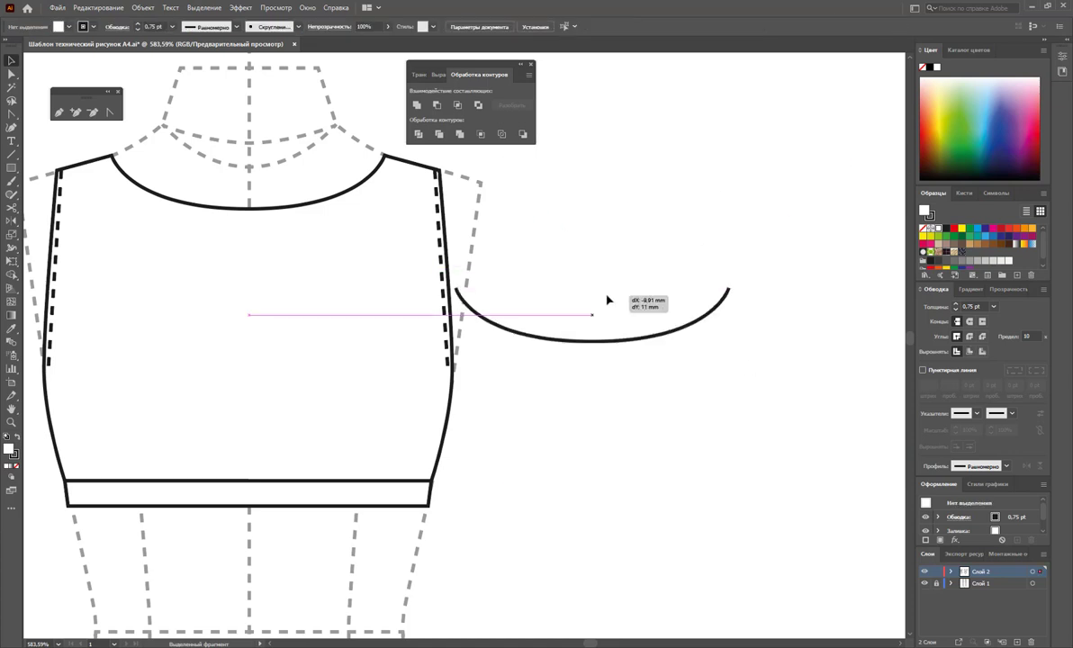
key("ctrl+z")
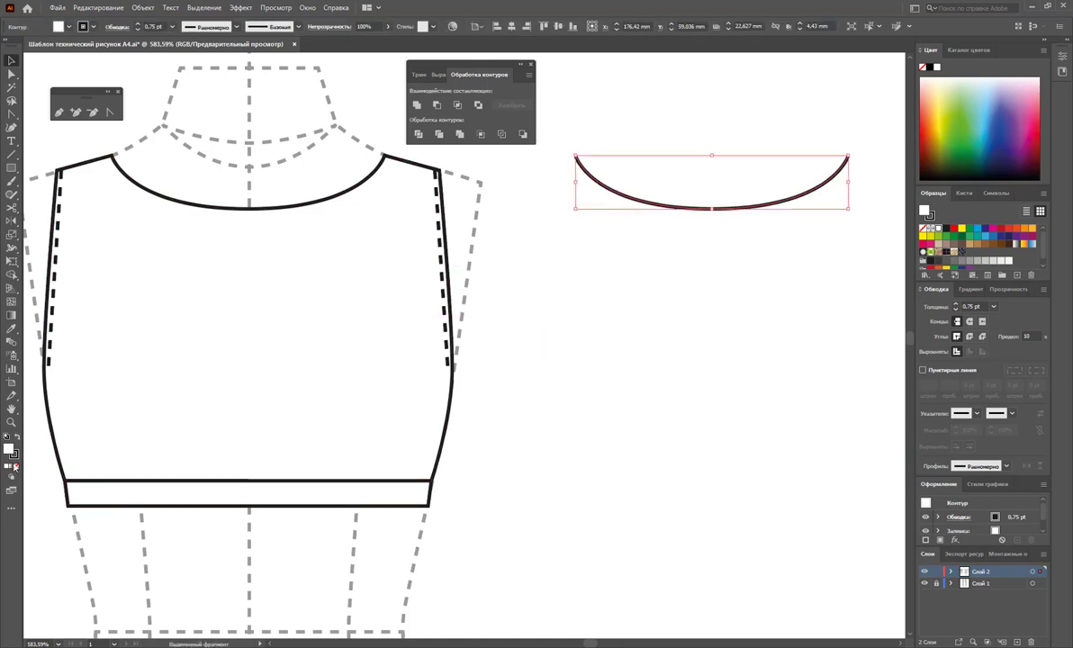
left_click(631, 467)
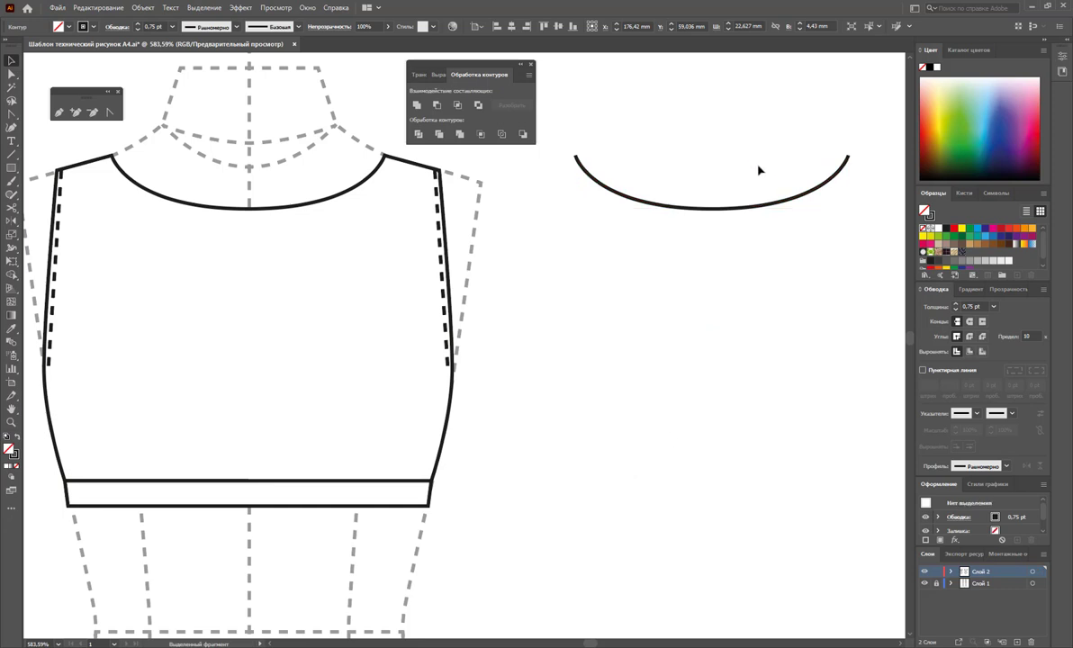
Place the neckline curve just inside the back neckline and give it the dashed stitch style
left_click_drag(755, 211, 281, 248)
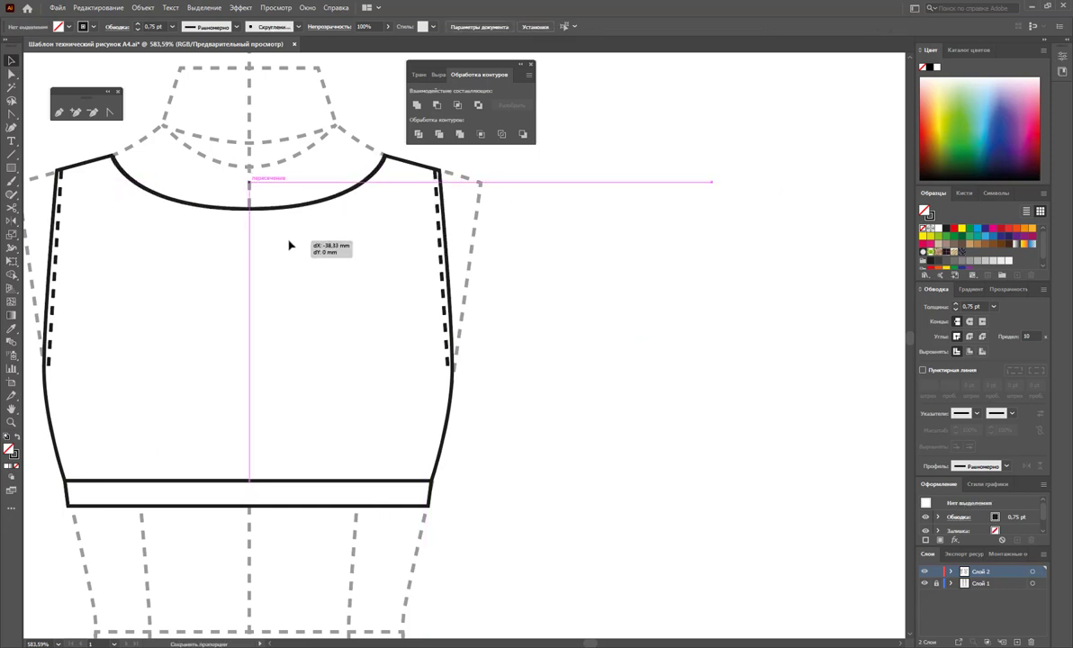
left_click_drag(281, 248, 287, 246)
key("Down")
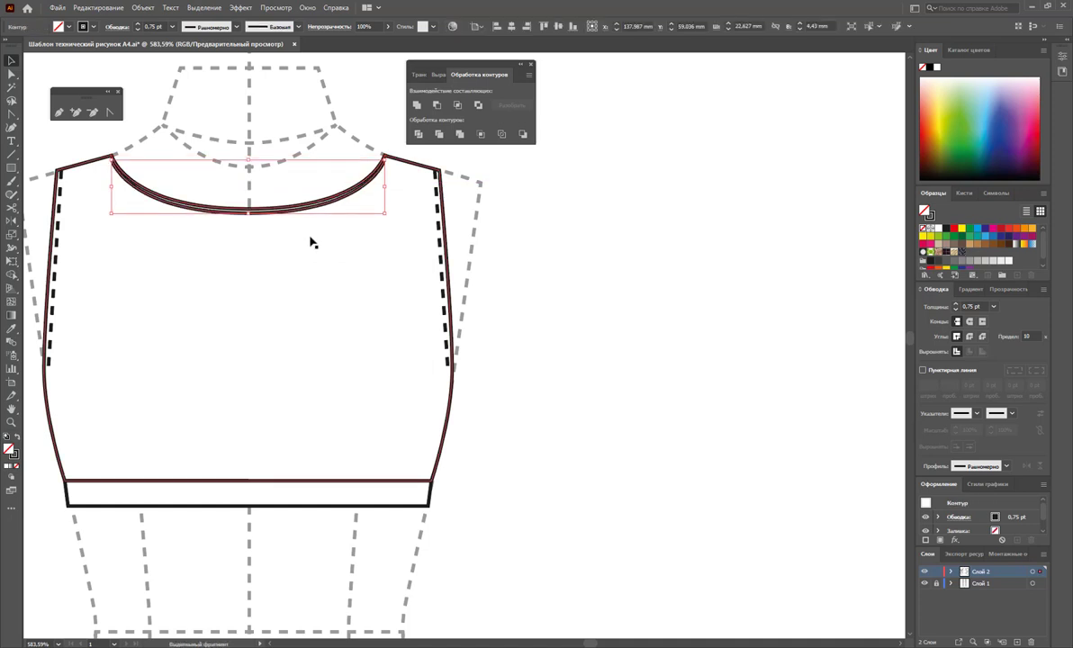
key("Down")
key("a")
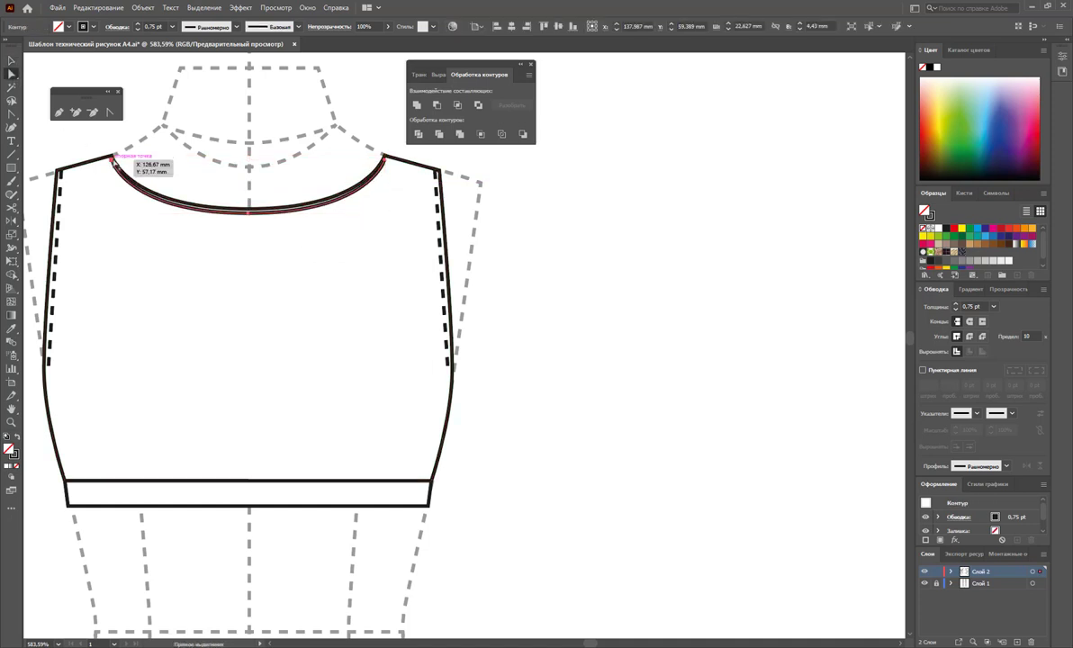
left_click(110, 155)
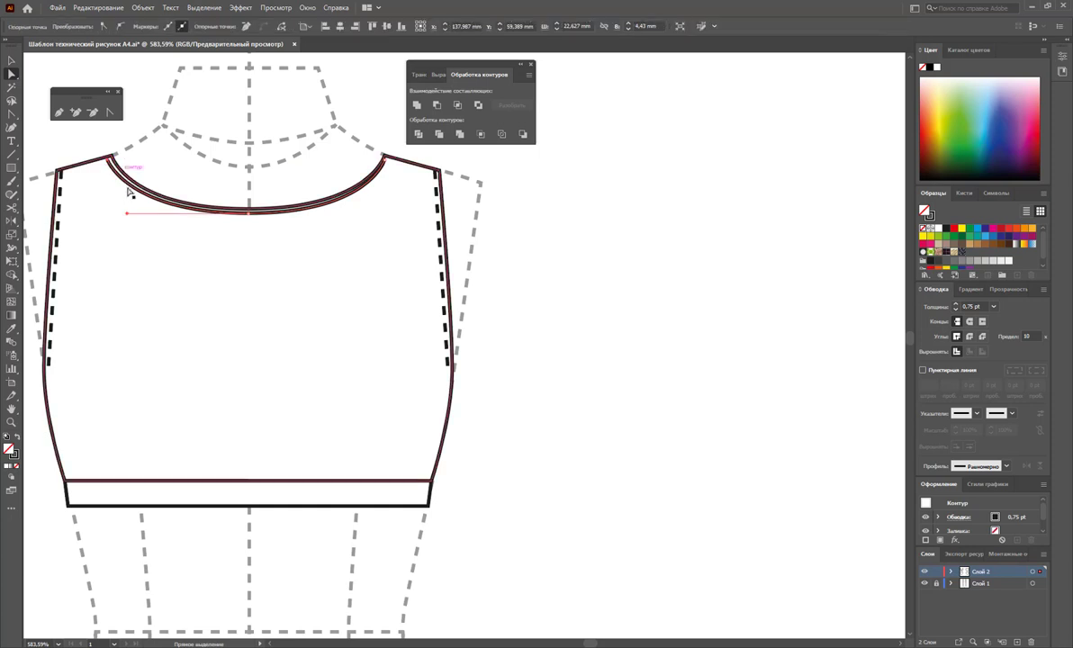
left_click(386, 158)
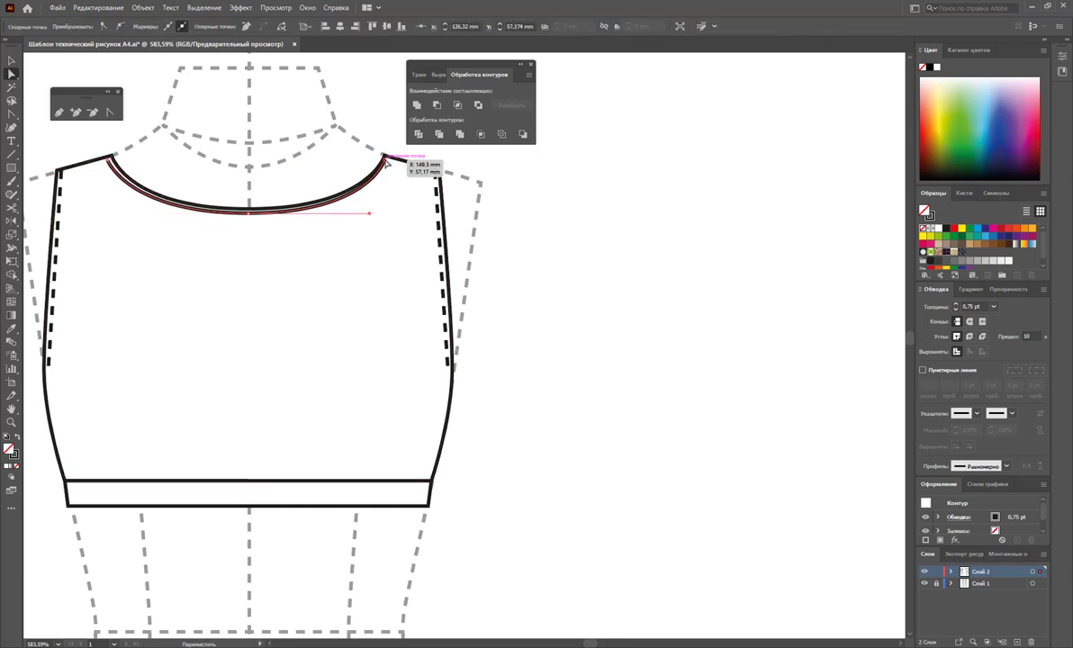
left_click(12, 327)
left_click(56, 223)
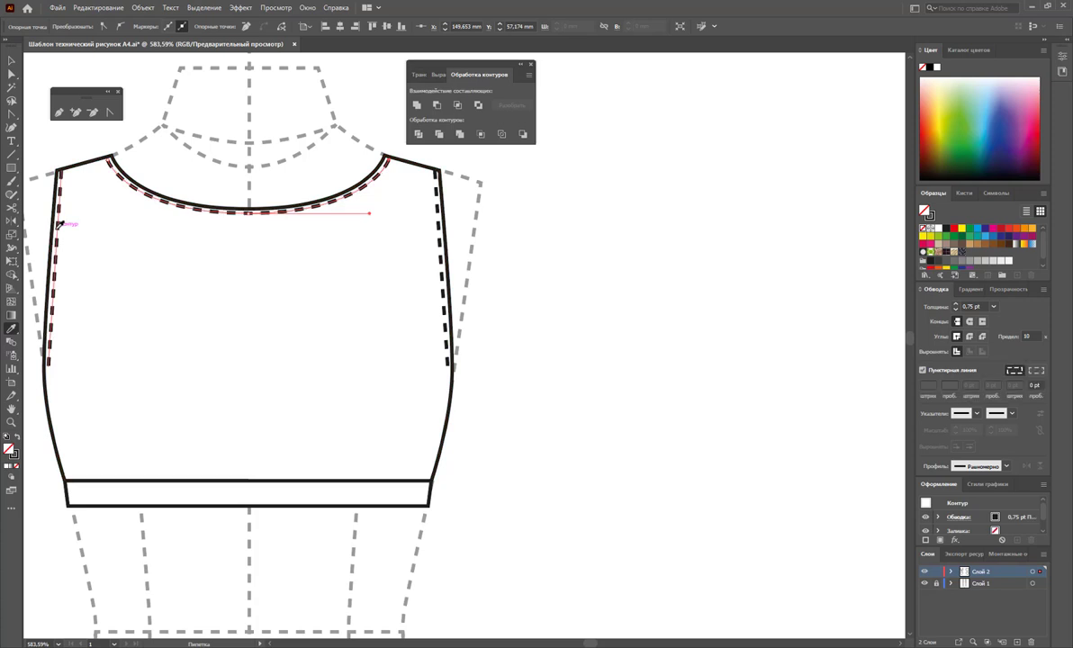
left_click(12, 61)
left_click(540, 405)
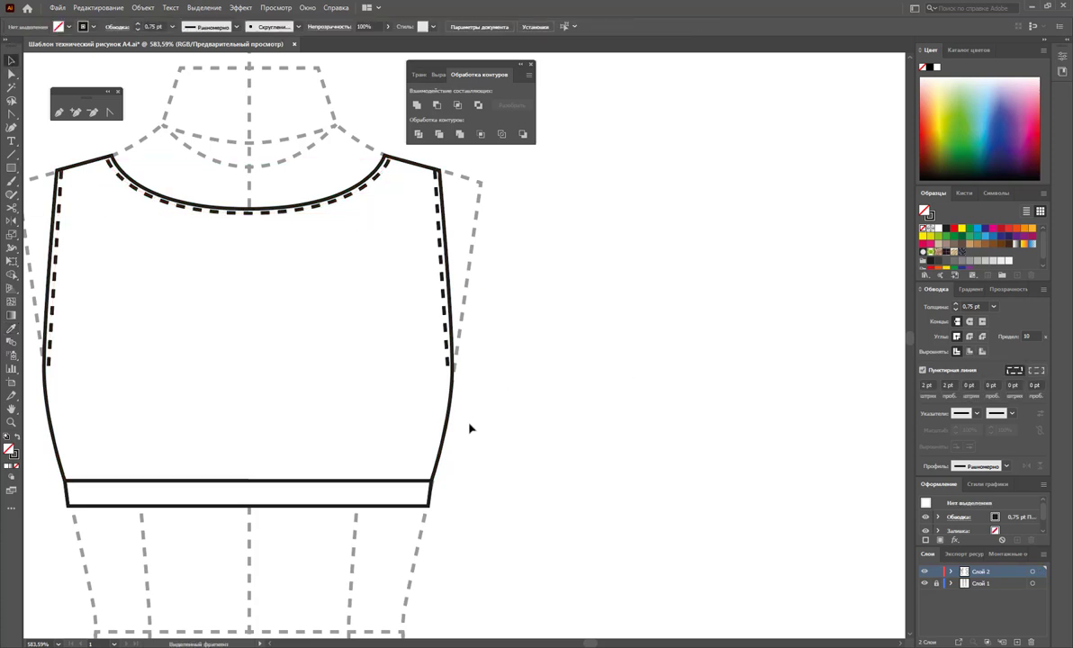
Zoom out to see both front and back views, then zoom in on the back briefs
key("z")
left_click(371, 415, "alt")
left_click(492, 362, "alt")
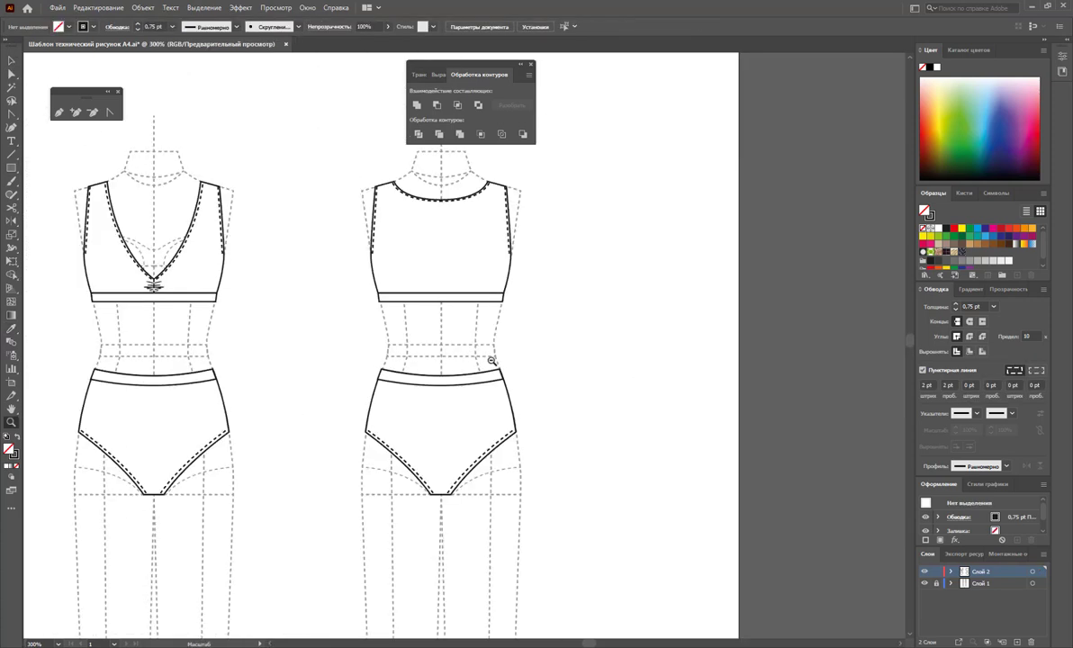
left_click(476, 348, "alt")
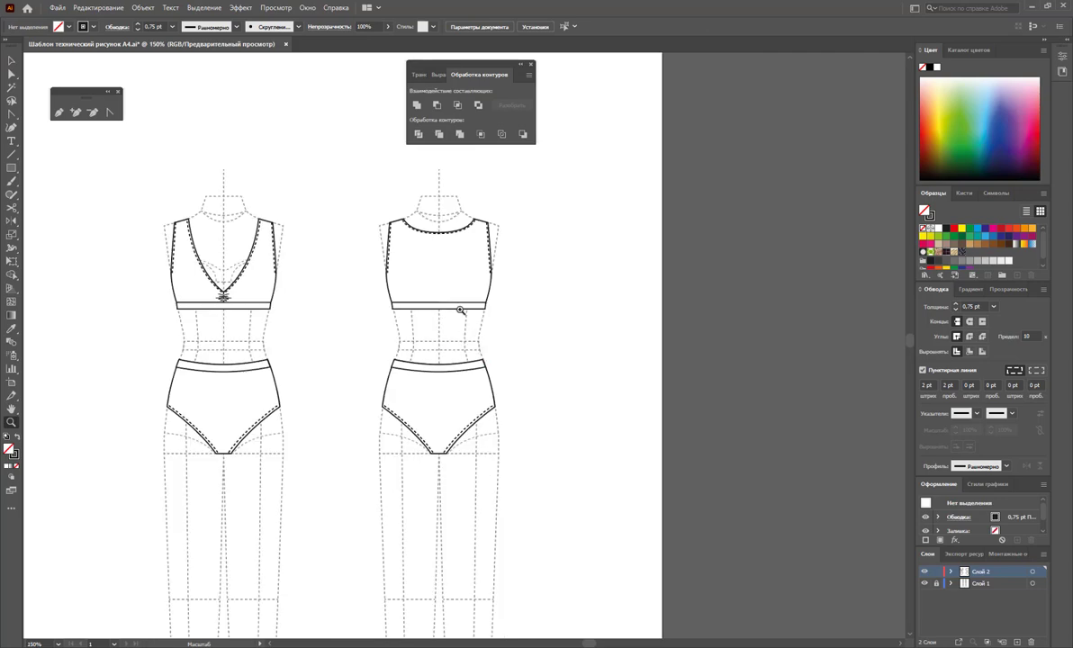
left_click_drag(452, 408, 502, 487)
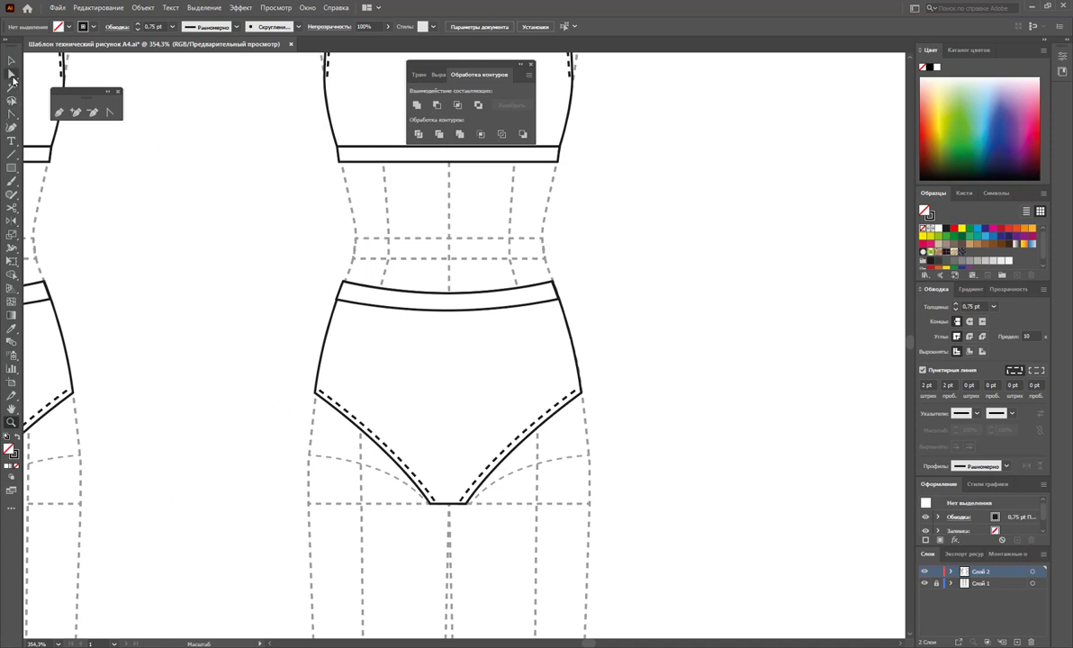
Curve the back briefs' right and left leg openings into fuller rounded shapes
left_click(11, 74)
left_click(582, 389)
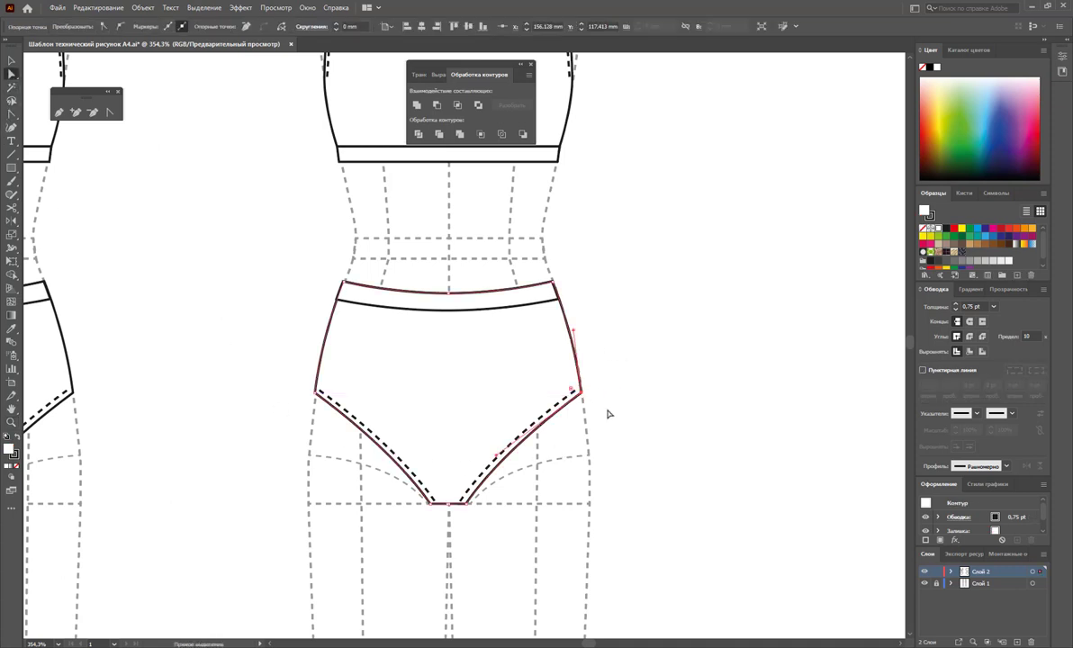
left_click(107, 111)
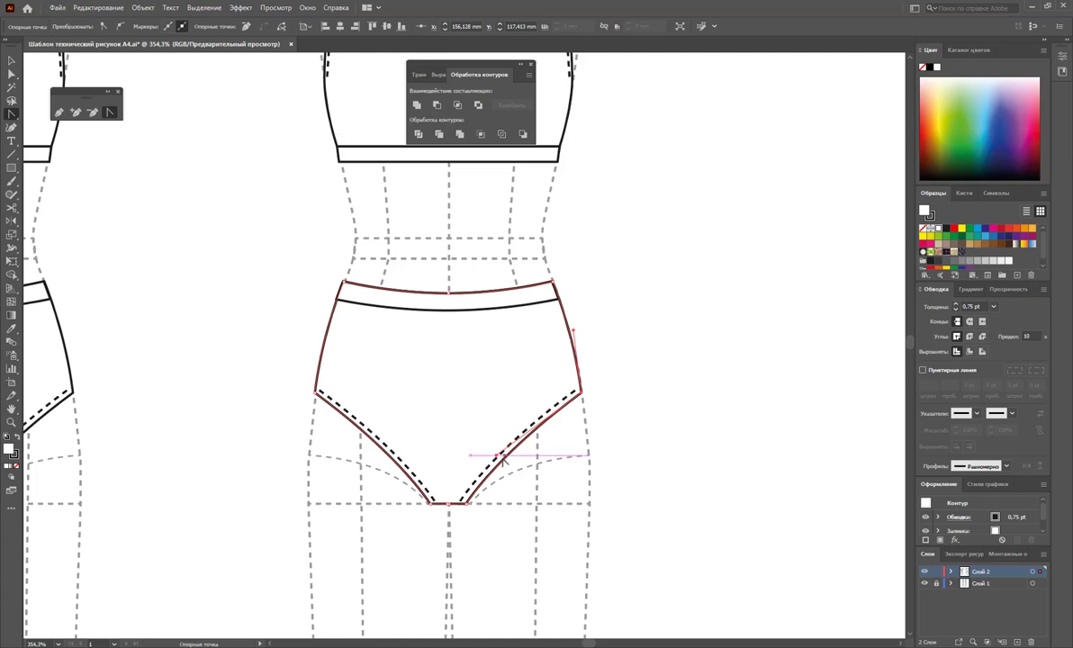
left_click_drag(496, 457, 572, 464)
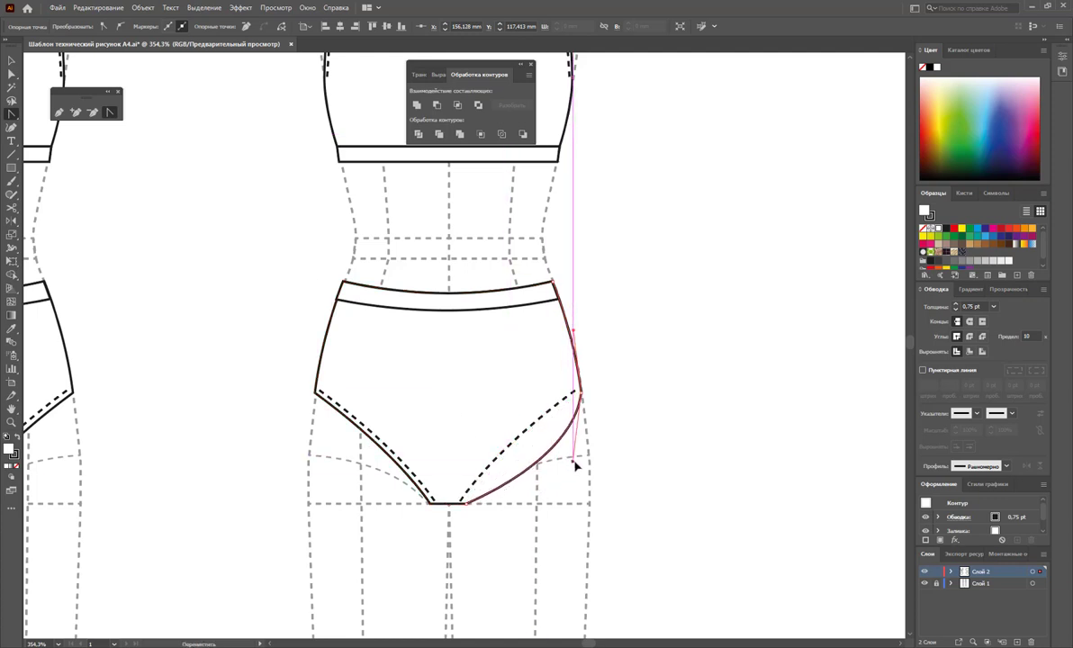
left_click_drag(572, 463, 576, 463)
left_click(12, 74)
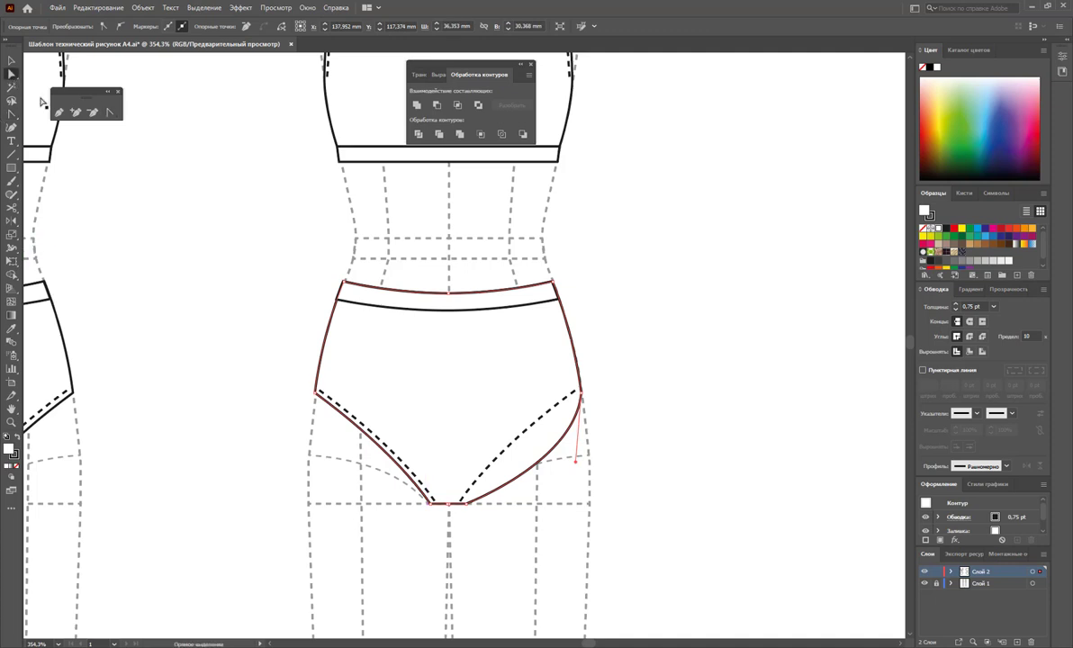
left_click(316, 392)
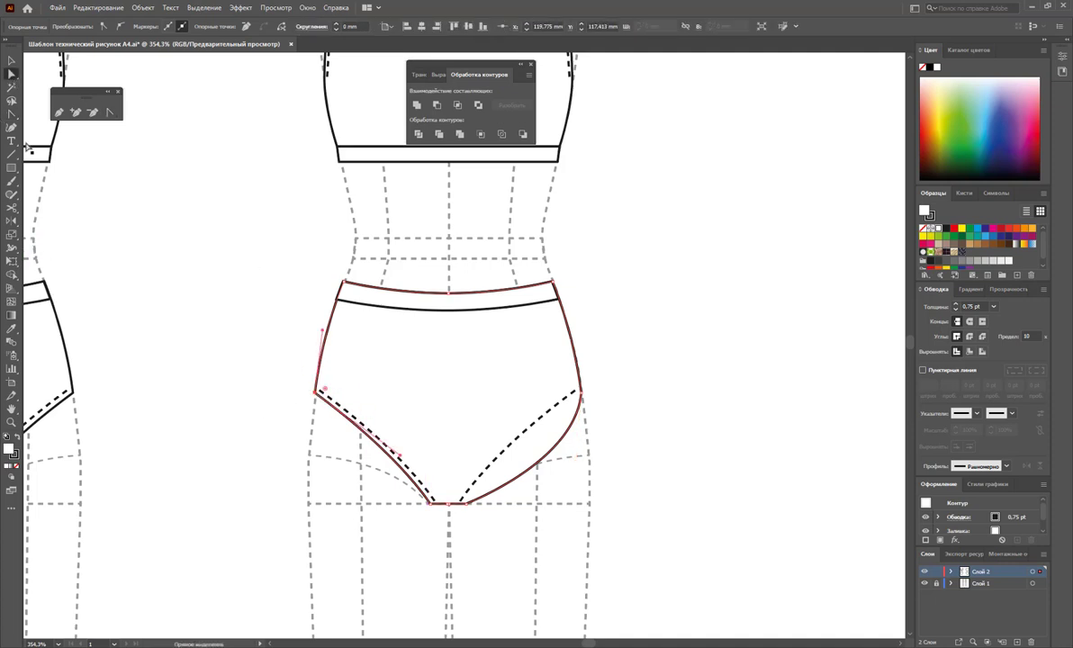
left_click(109, 114)
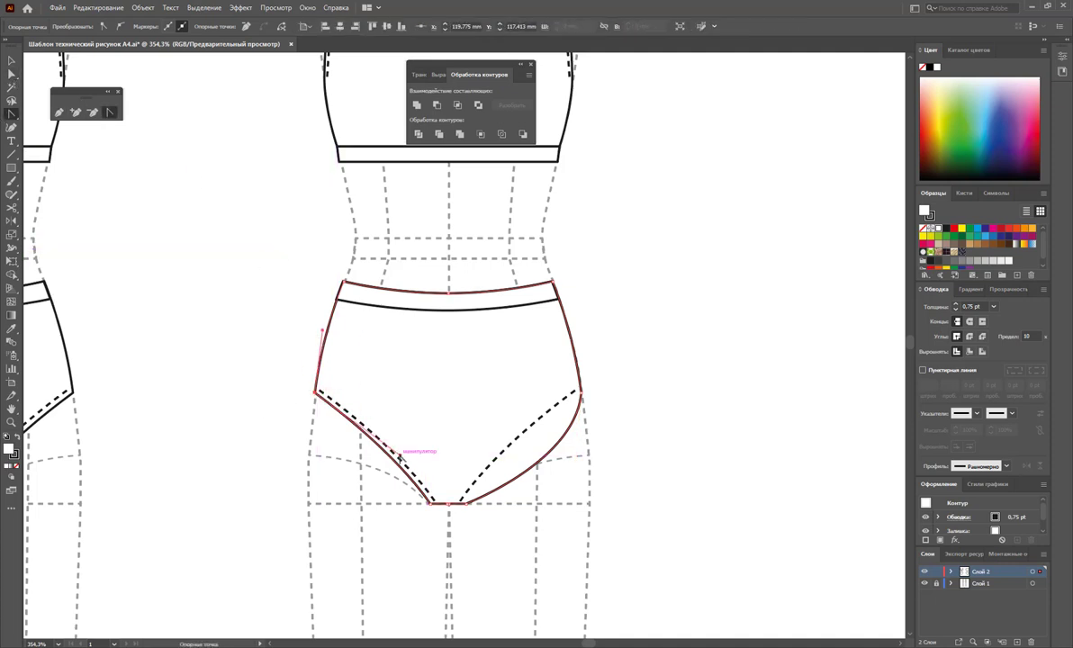
left_click_drag(397, 459, 335, 480)
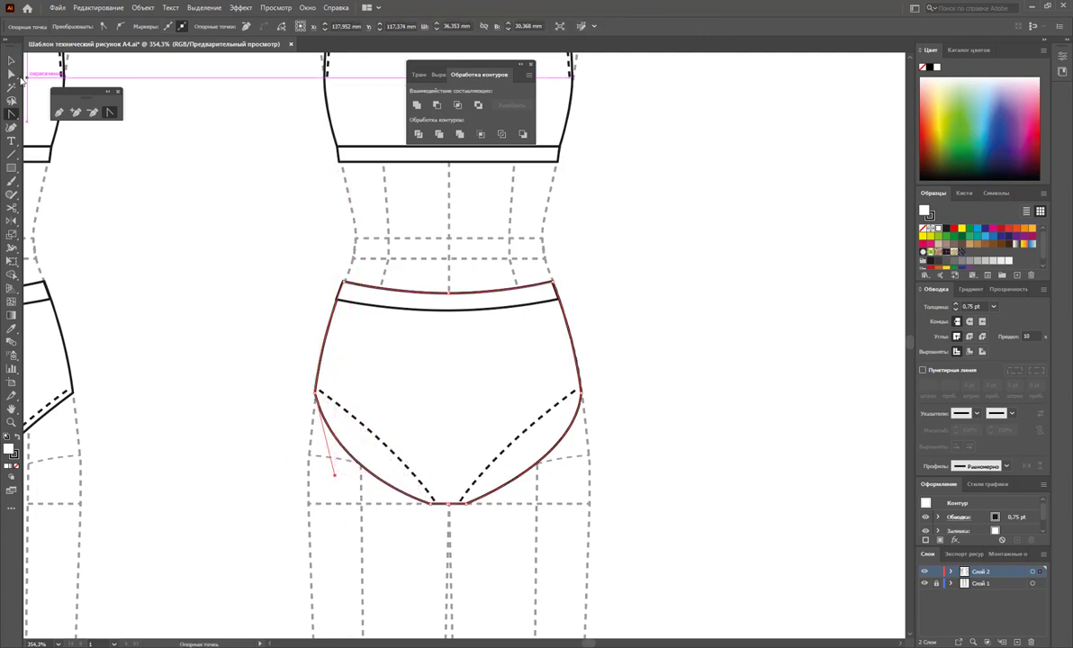
Bend the left and right dashed stitching lines to follow the new leg curves
left_click(11, 74)
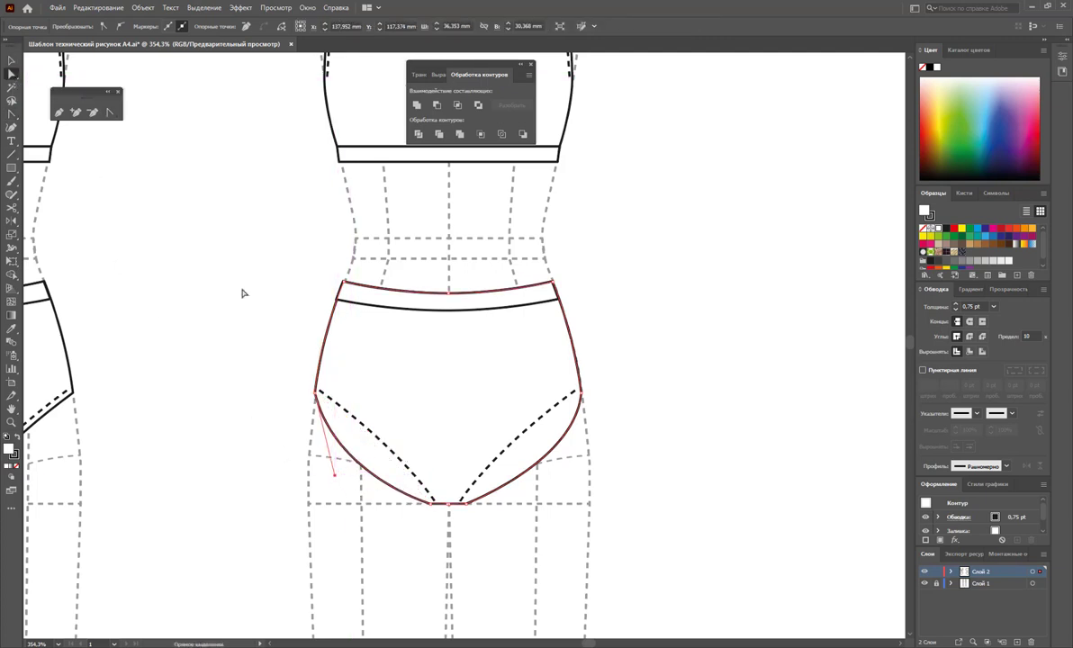
left_click(358, 421)
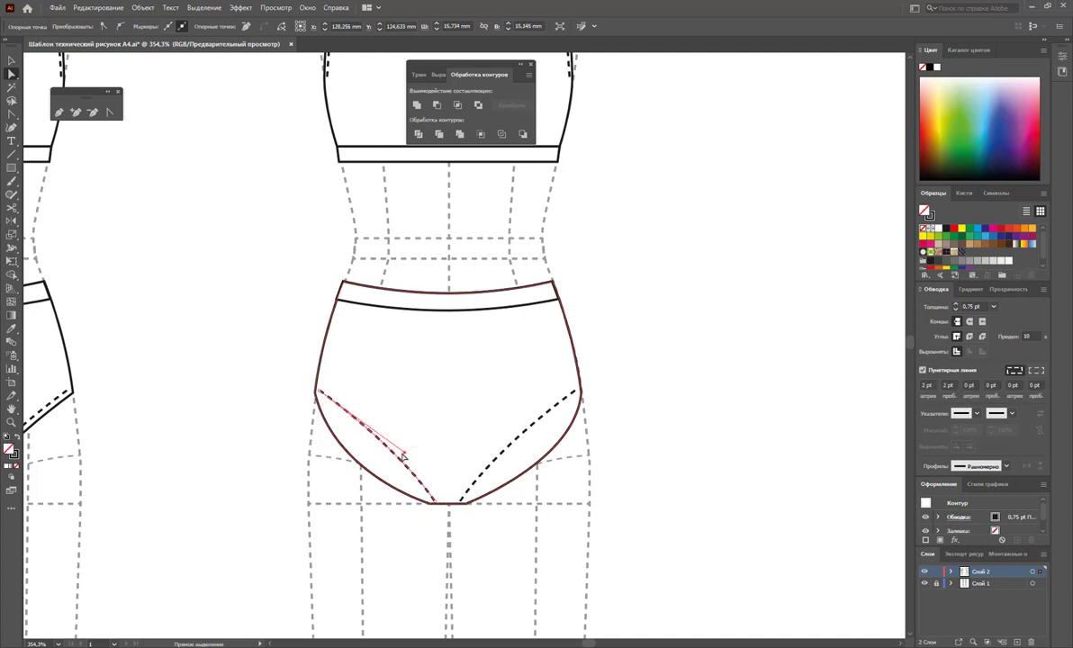
mouse_move(403, 457)
left_mouse_down()
mouse_move(412, 443)
mouse_move(384, 467)
mouse_move(335, 471)
left_mouse_up()
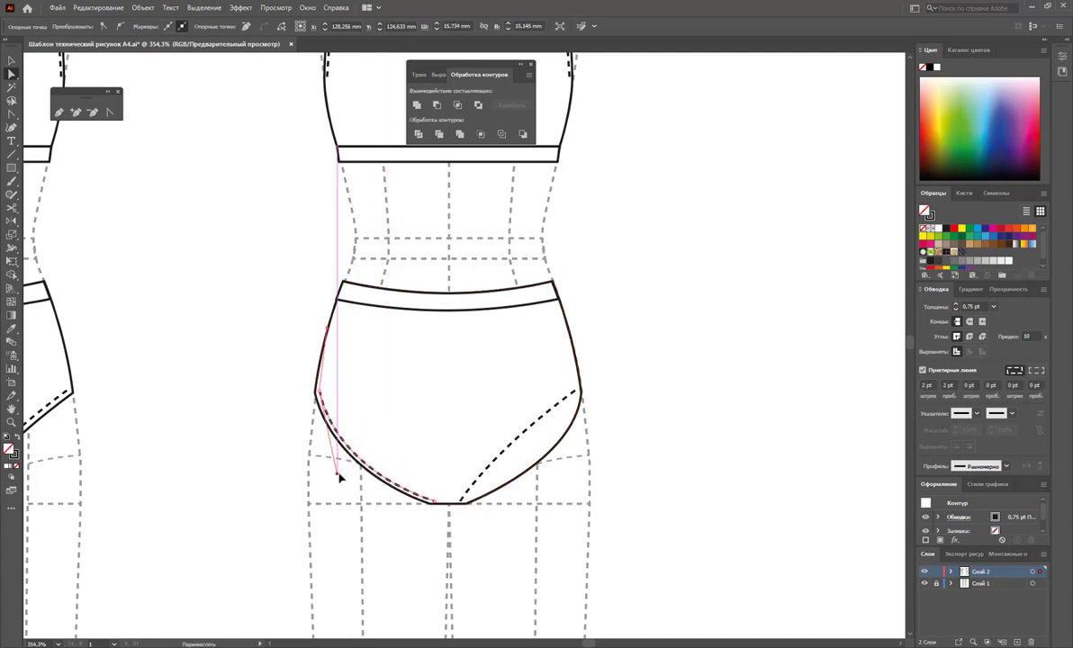
left_click(576, 394)
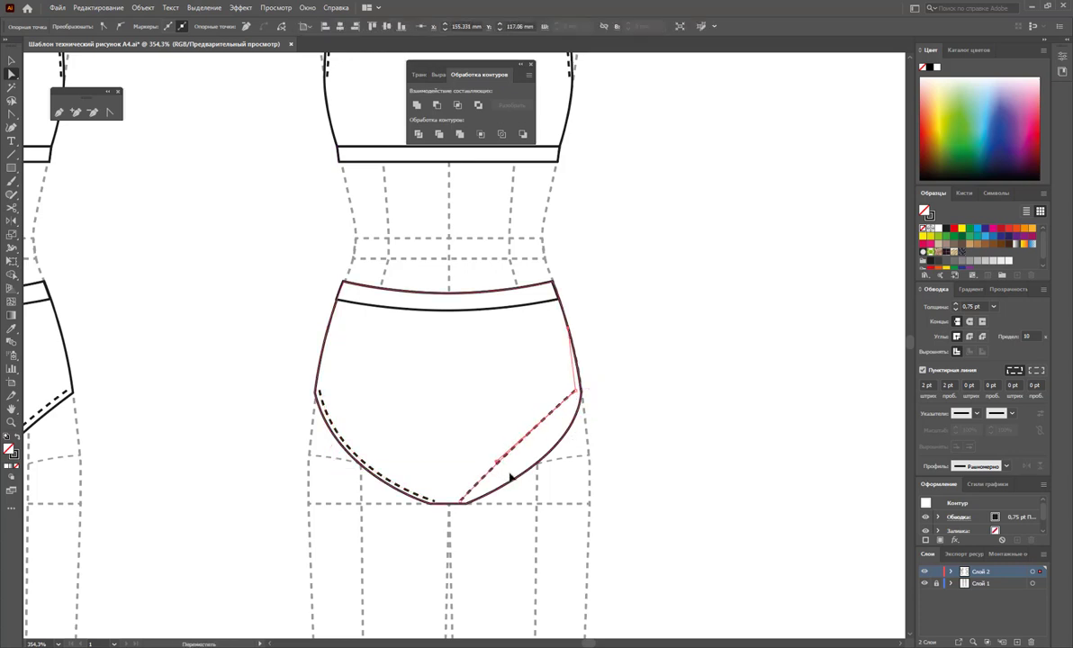
mouse_move(511, 478)
left_mouse_down()
mouse_move(551, 472)
mouse_move(575, 443)
mouse_move(578, 454)
left_mouse_up()
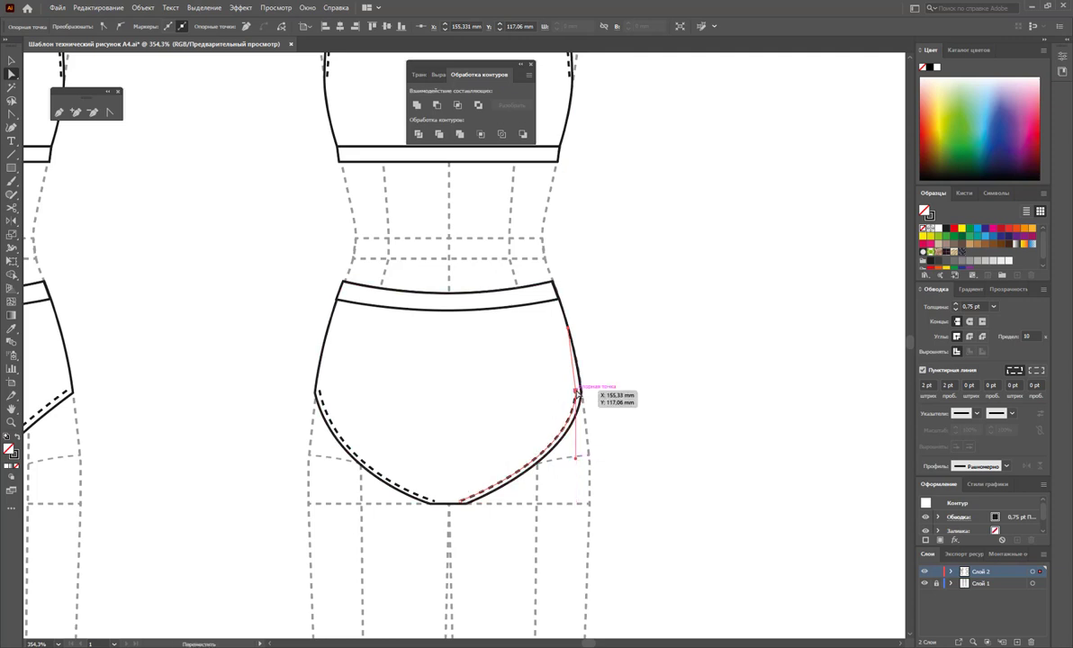
left_click_drag(576, 395, 580, 387)
left_click(13, 61)
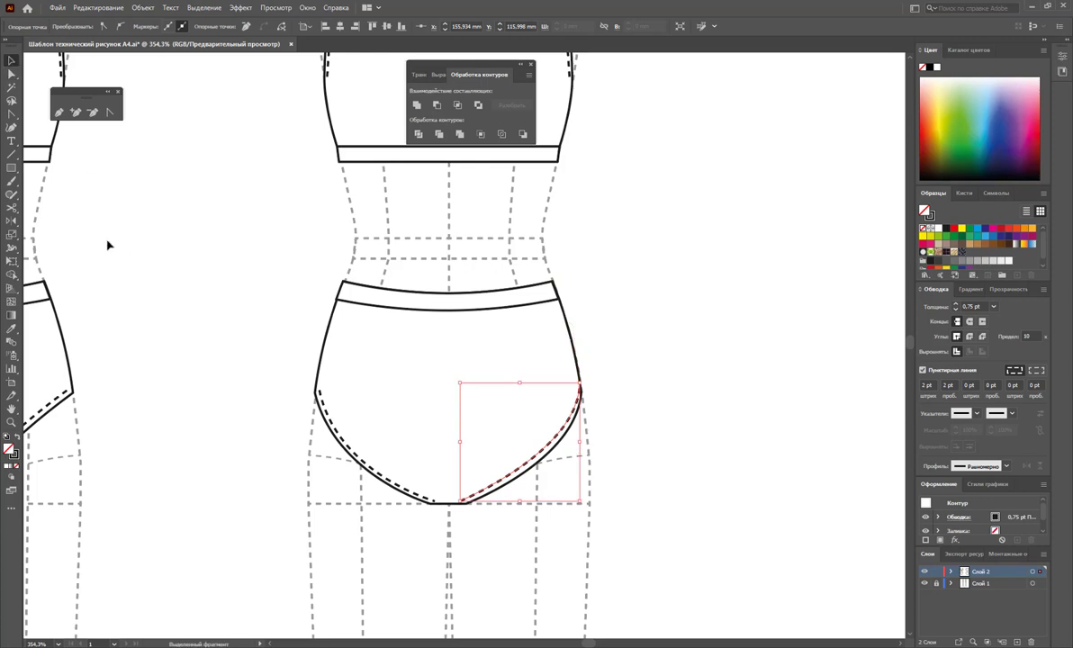
left_click(108, 239)
Draw a solid, non-dashed vertical seam from the back briefs' crotch up to the waistband
key("backslash")
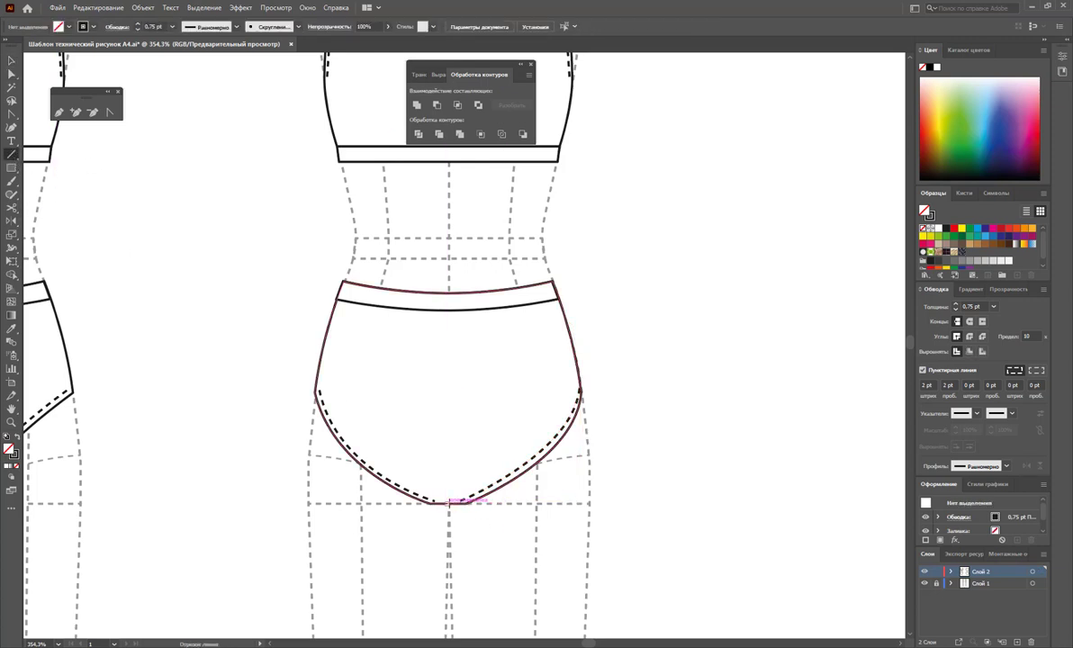
left_click_drag(449, 503, 450, 309)
left_click(922, 370)
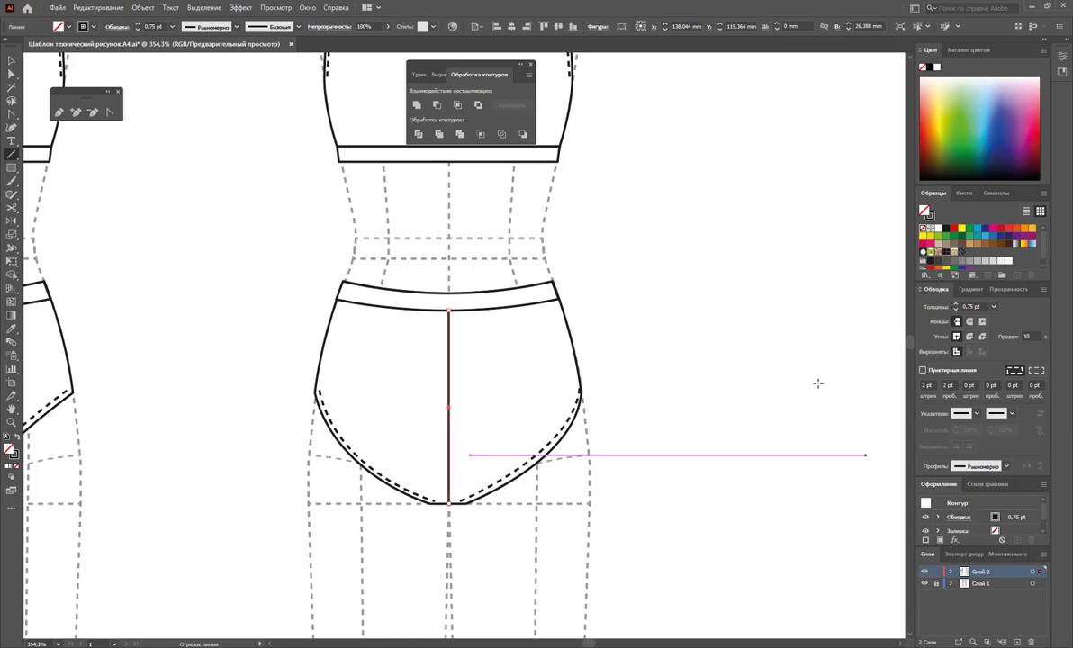
key("z")
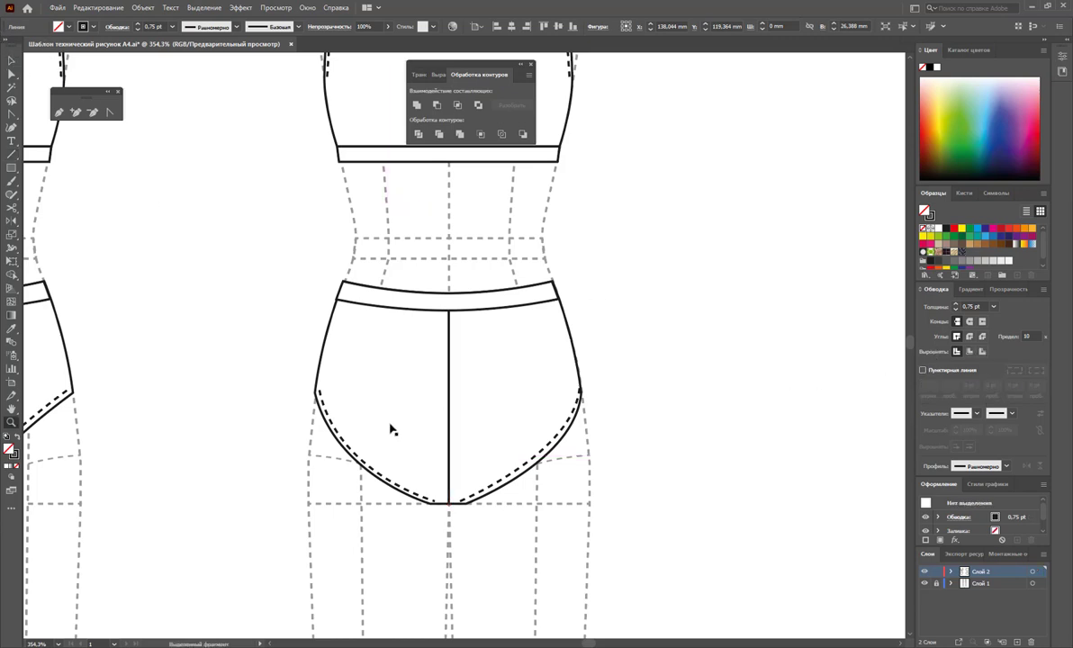
left_click(391, 425, "alt")
left_click(448, 334, "alt")
Zoom out to 100% to show the whole page and drag the Pathfinder panel off to the right
left_click(447, 349, "alt")
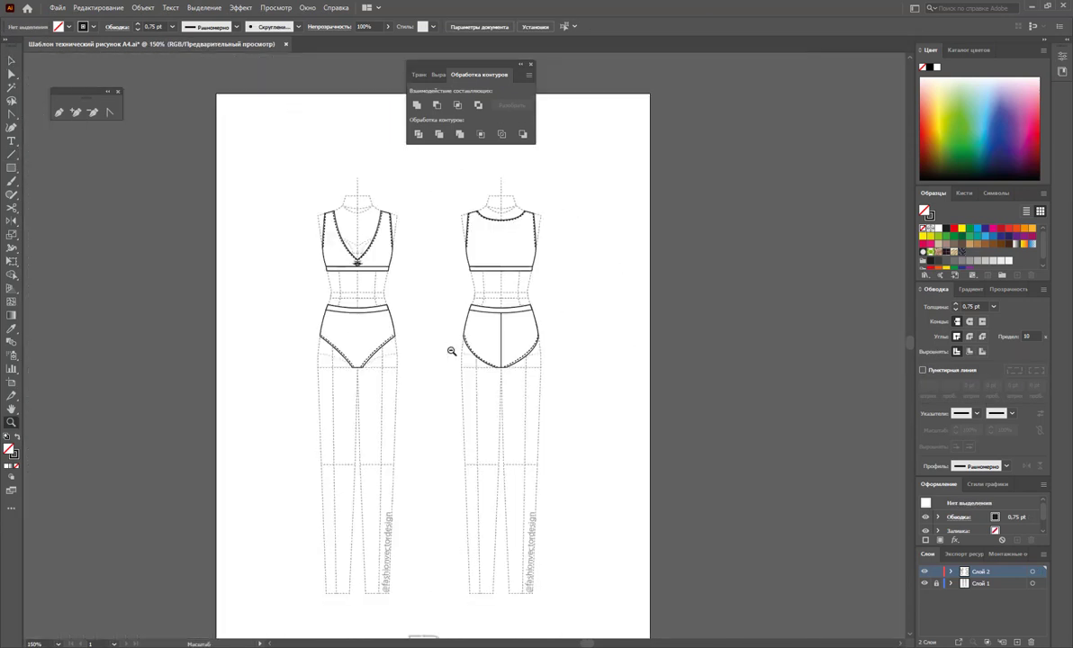
scroll(607, 364, "up", 1)
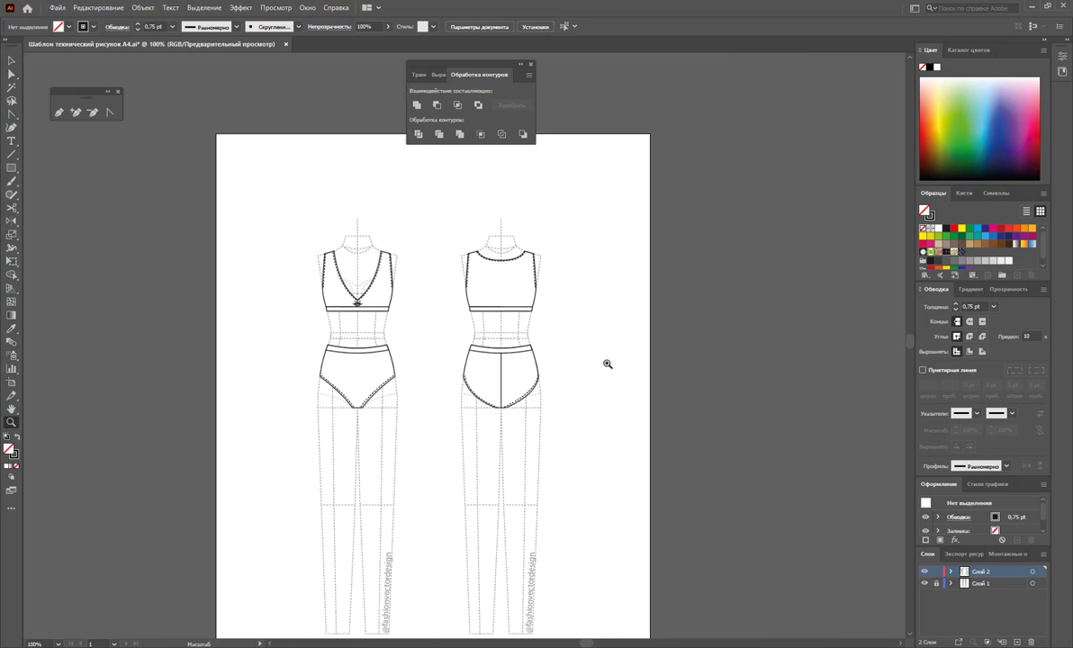
scroll(608, 363, "down", 1)
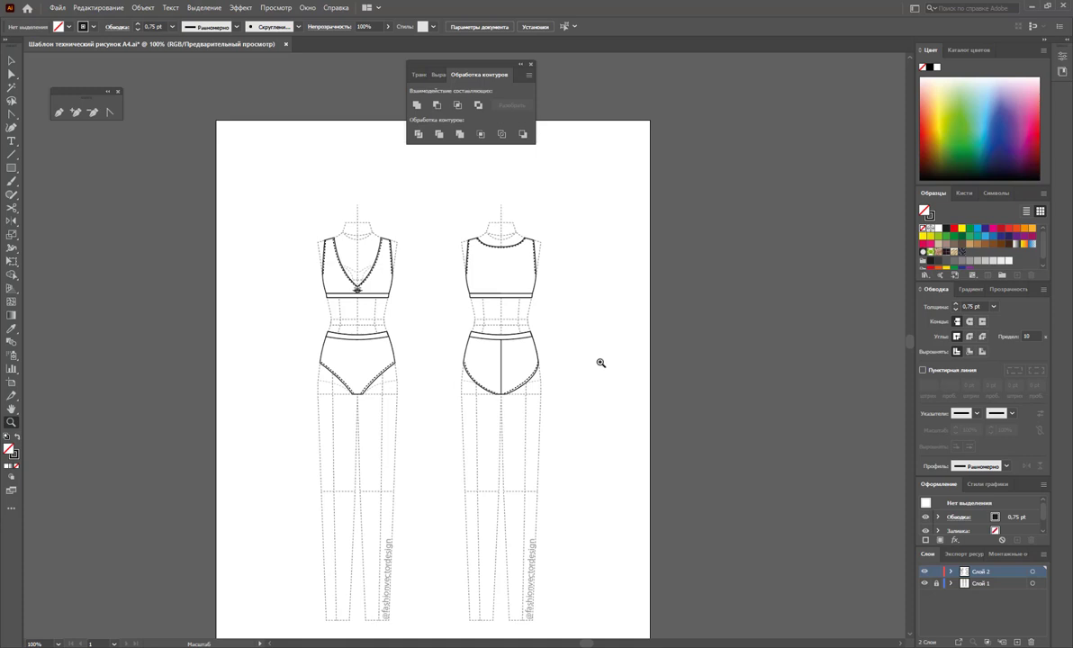
scroll(598, 364, "up", 1)
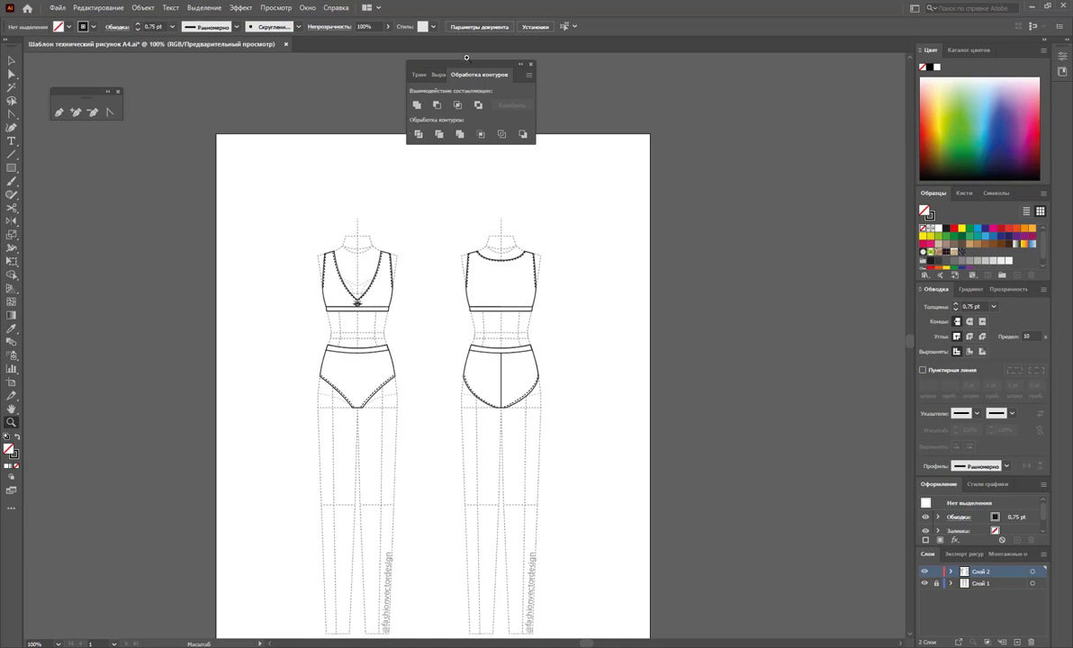
left_click_drag(492, 70, 836, 65)
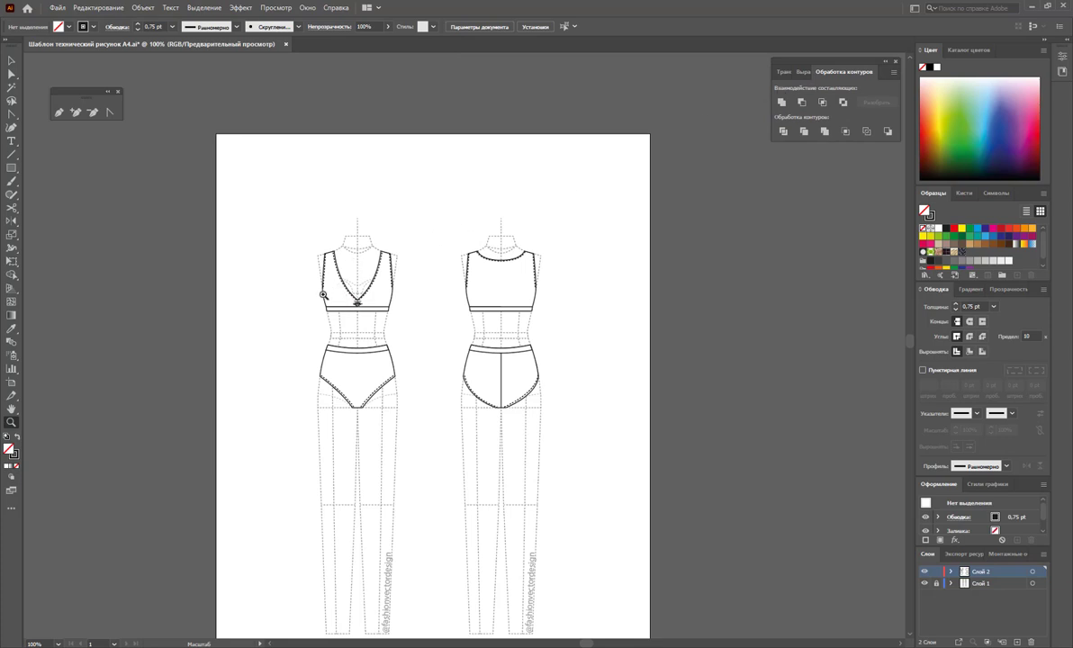
left_click(10, 59)
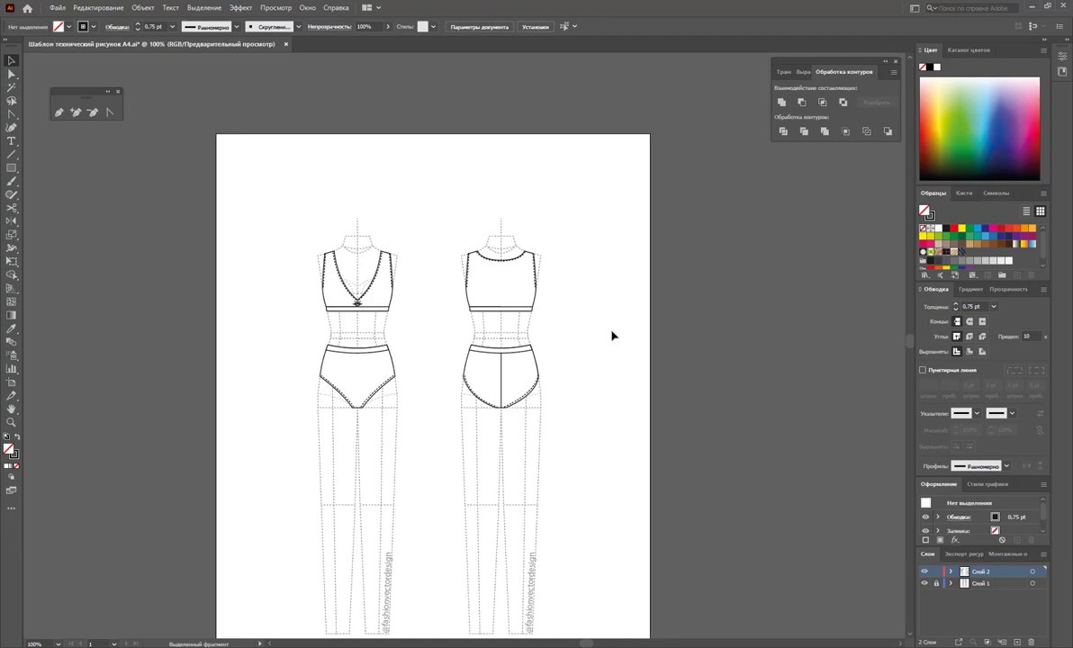
Group the parts of the left bodice, then the parts of the right bodice
scroll(611, 336, "down", 1)
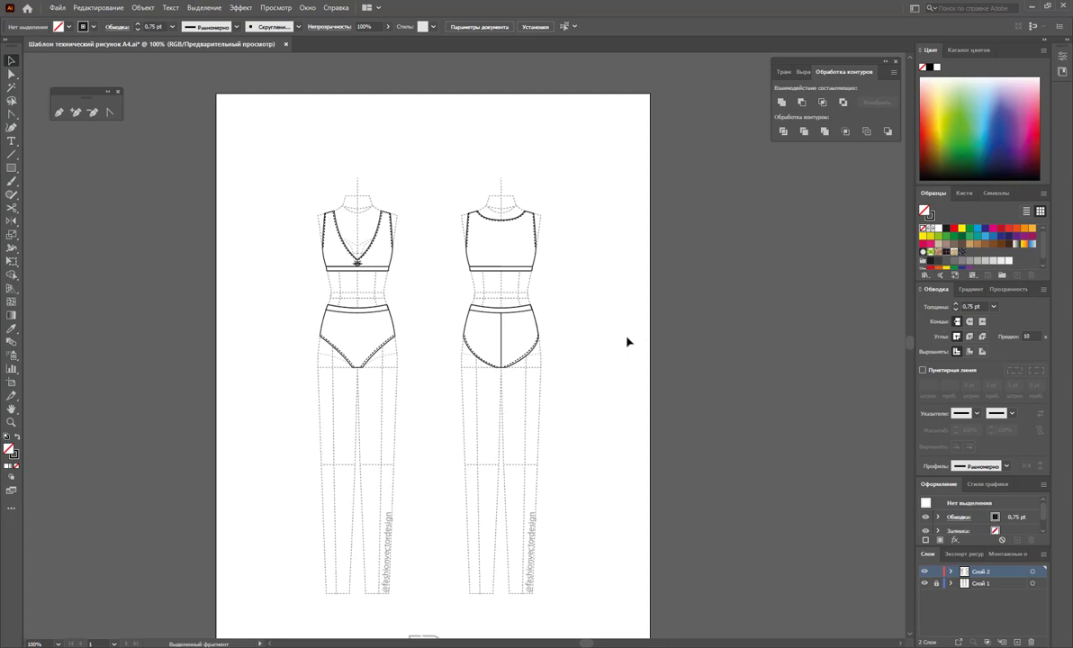
left_click_drag(586, 645, 595, 644)
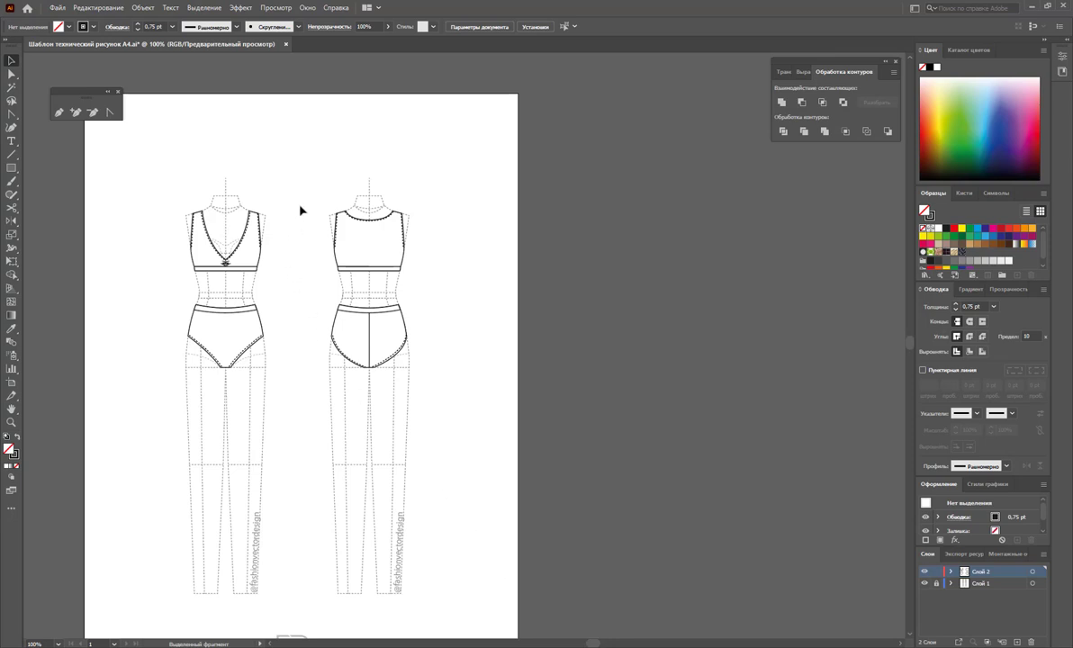
mouse_move(297, 197)
left_mouse_down()
mouse_move(197, 276)
mouse_move(173, 280)
left_mouse_up()
right_click(232, 256)
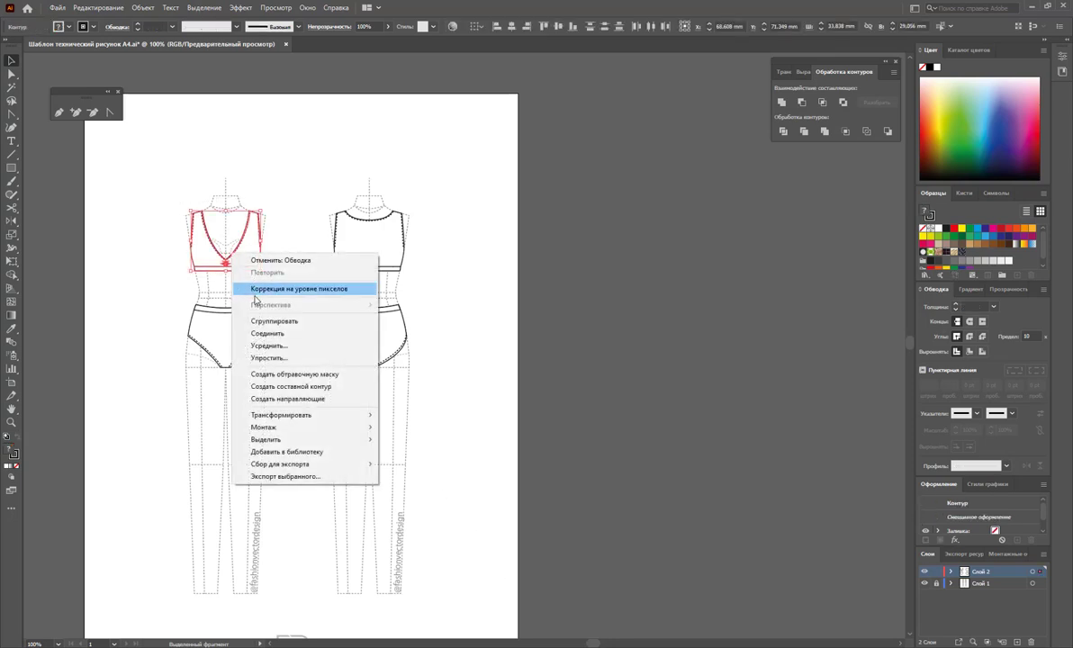
left_click(264, 323)
left_click_drag(297, 171, 395, 260)
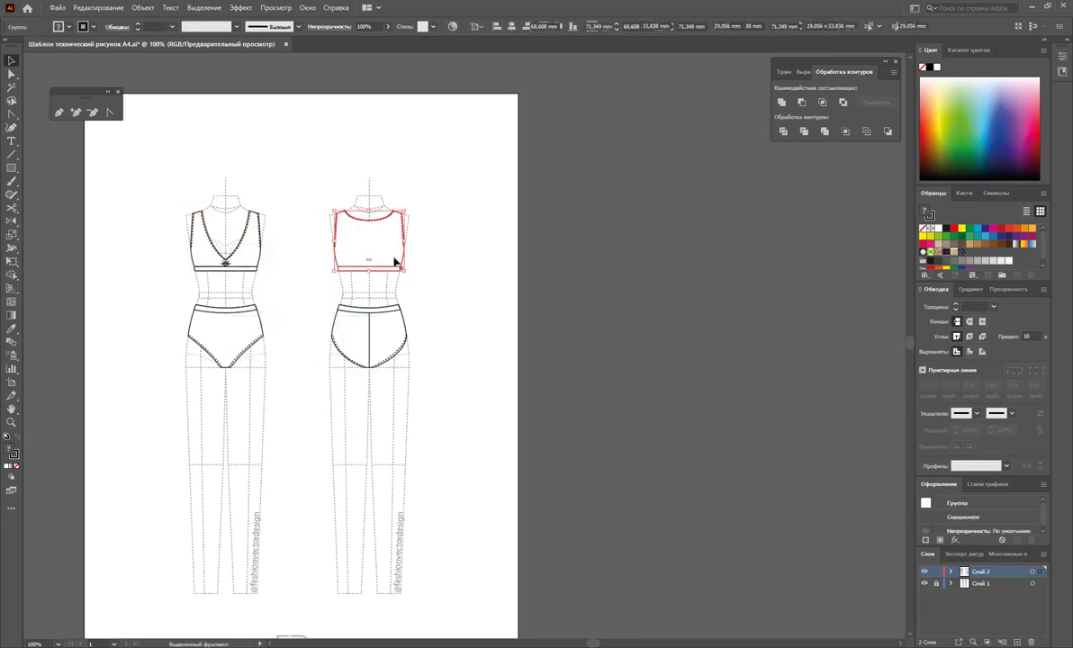
right_click(389, 268)
left_click(425, 312)
Group the right and left briefs, then Alt-drag a copy of the front bra and briefs beside the page
left_click(413, 278)
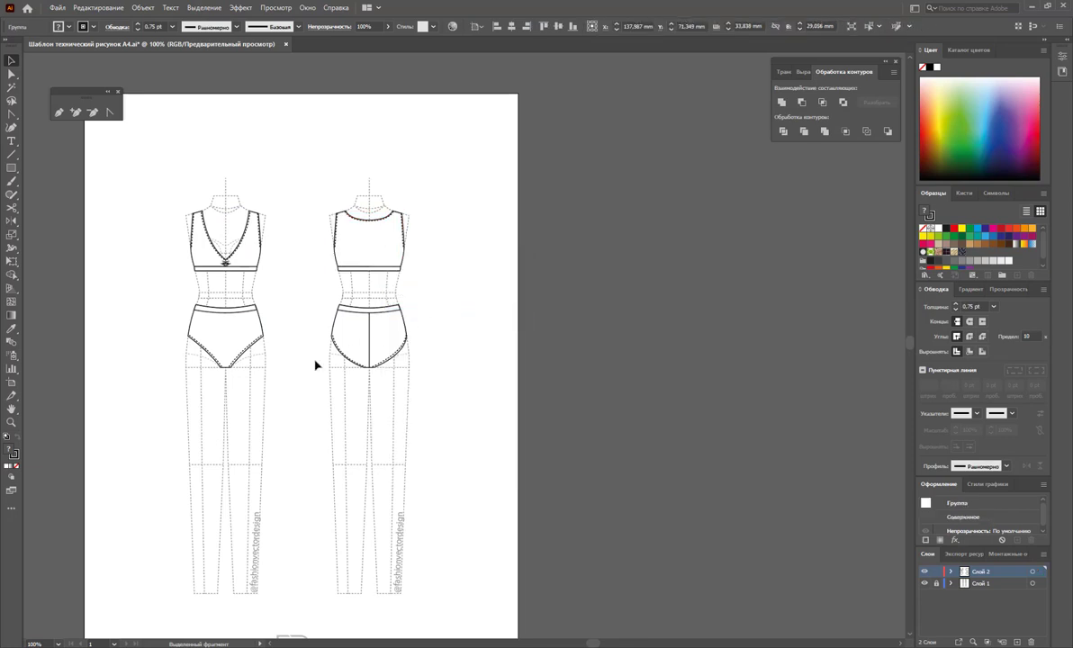
left_click_drag(295, 341, 413, 272)
right_click(330, 306)
left_click(358, 370)
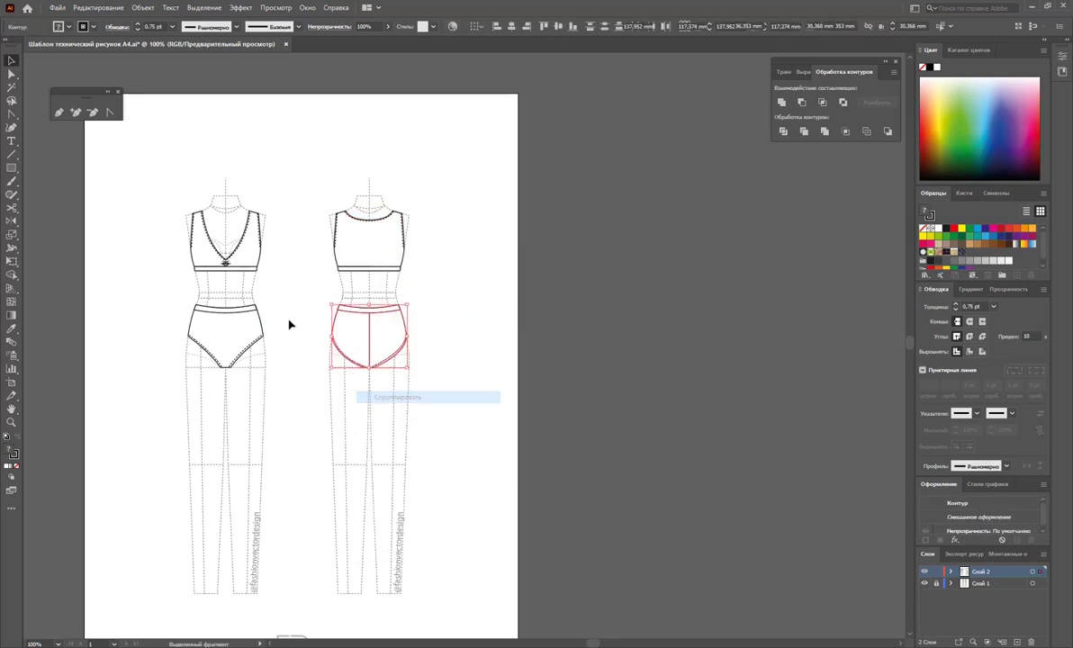
left_click_drag(188, 358, 198, 303)
right_click(198, 303)
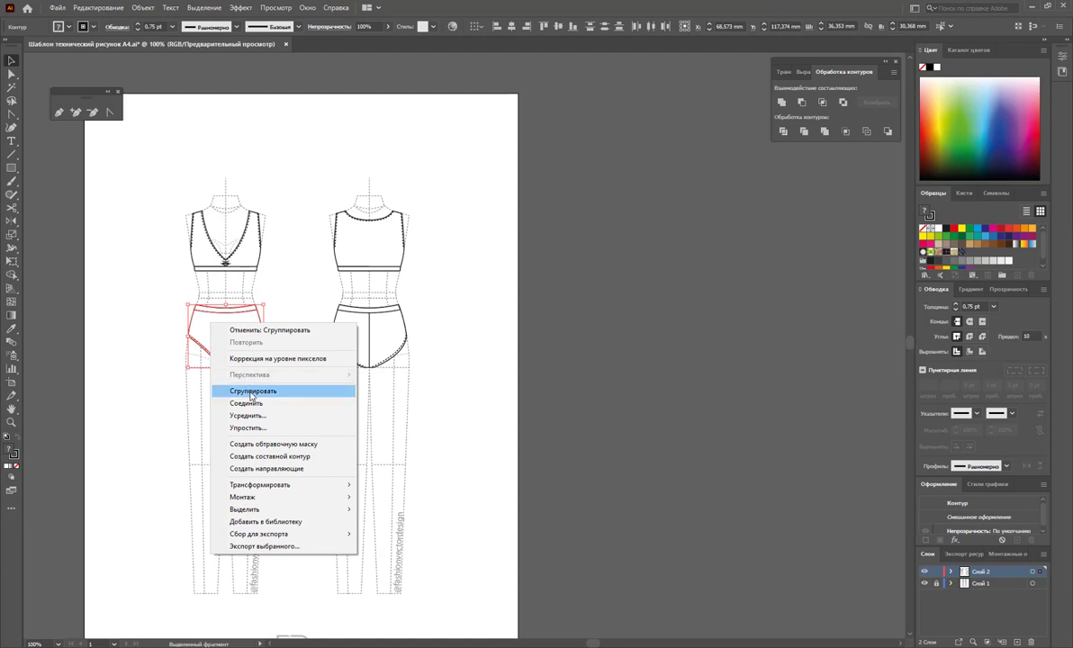
left_click(225, 368)
mouse_move(261, 165)
left_mouse_down()
mouse_move(172, 345)
mouse_move(599, 316)
left_mouse_up()
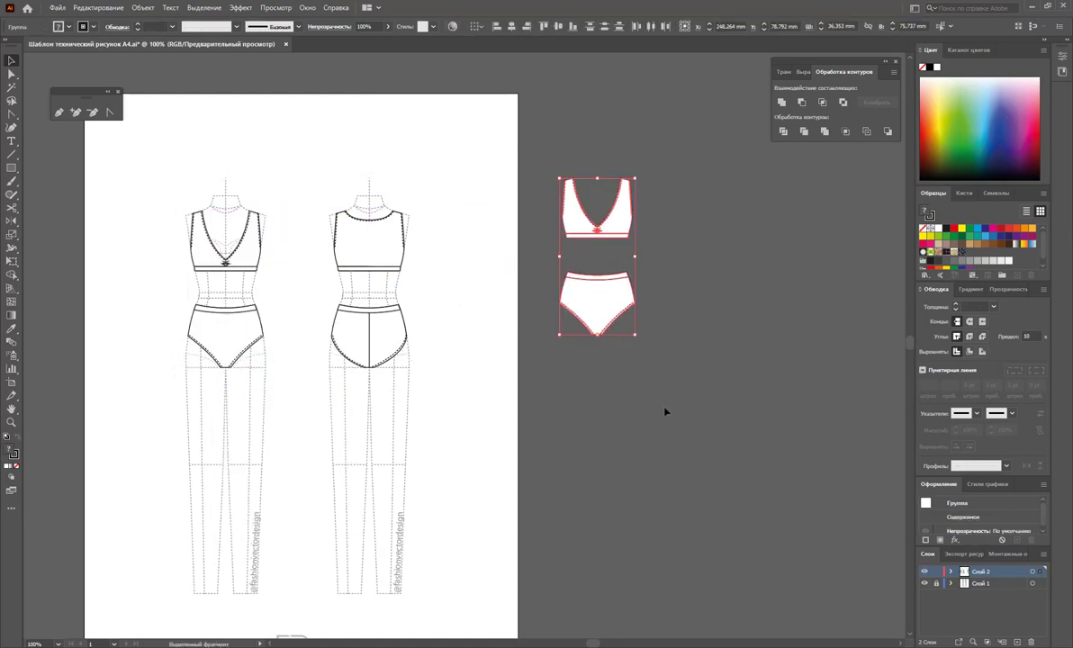
left_click(618, 378)
Draw a second artboard, about 176.7 × 103 mm, around the copied bra and briefs
scroll(901, 644, "right", 3)
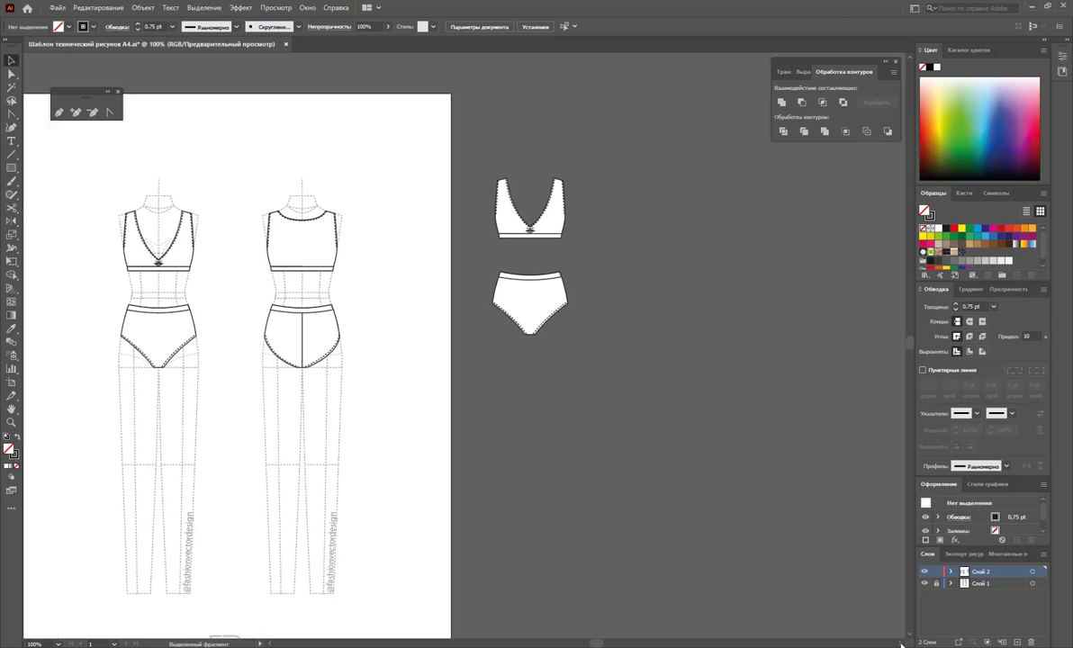
left_click(11, 383)
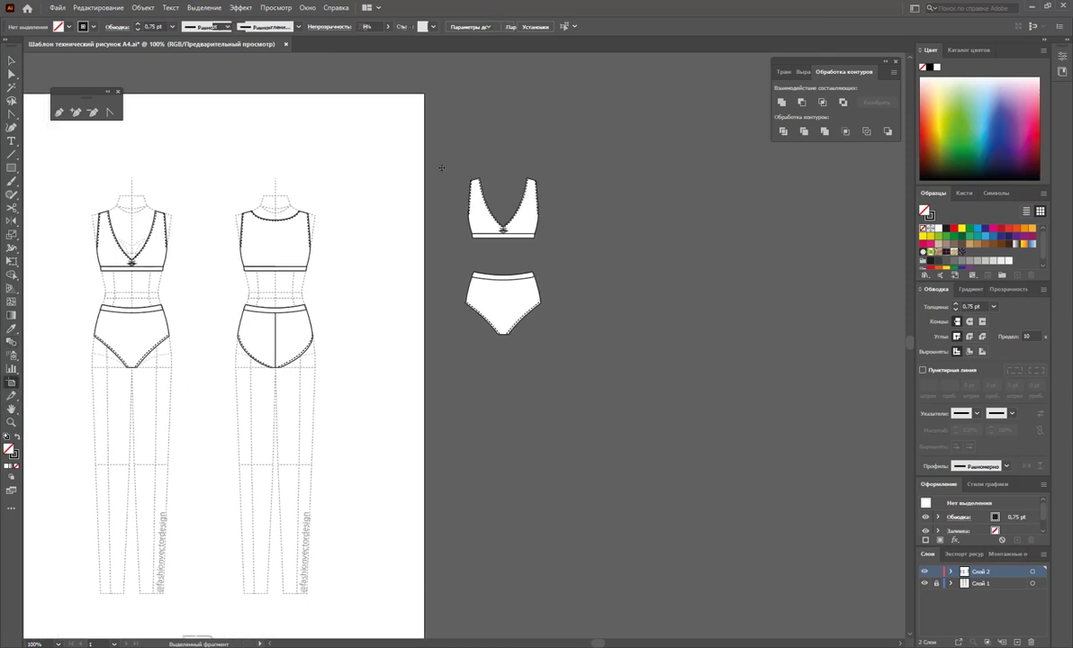
mouse_move(434, 145)
left_mouse_down()
mouse_move(790, 384)
mouse_move(799, 357)
left_mouse_up()
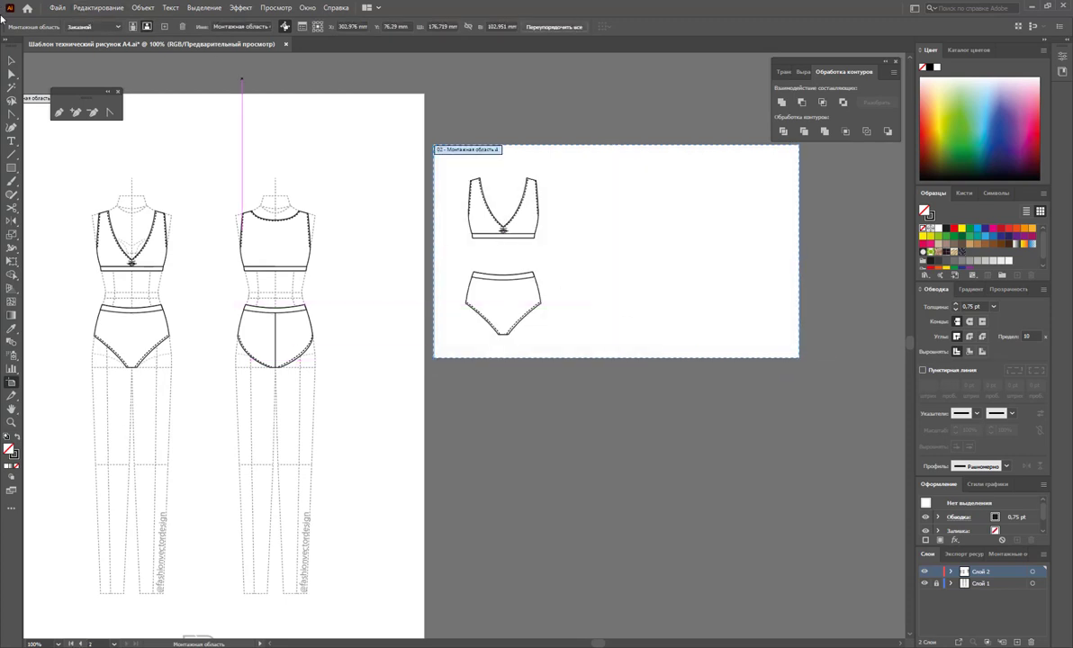
left_click(12, 60)
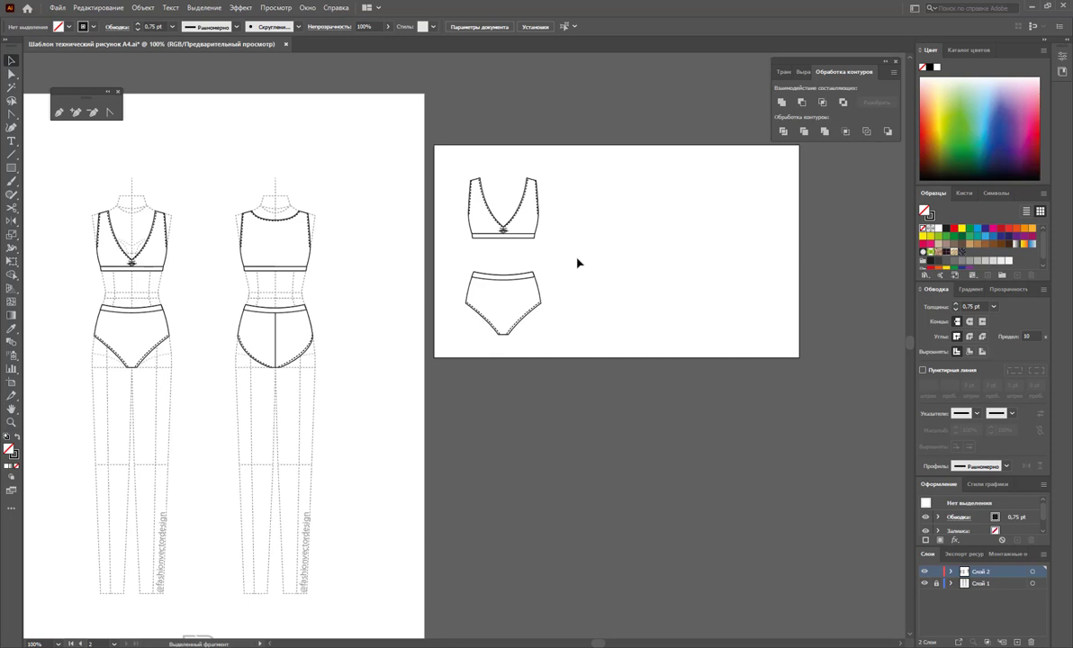
Fill the copied bra's outline path with the beige swatch
left_click(12, 74)
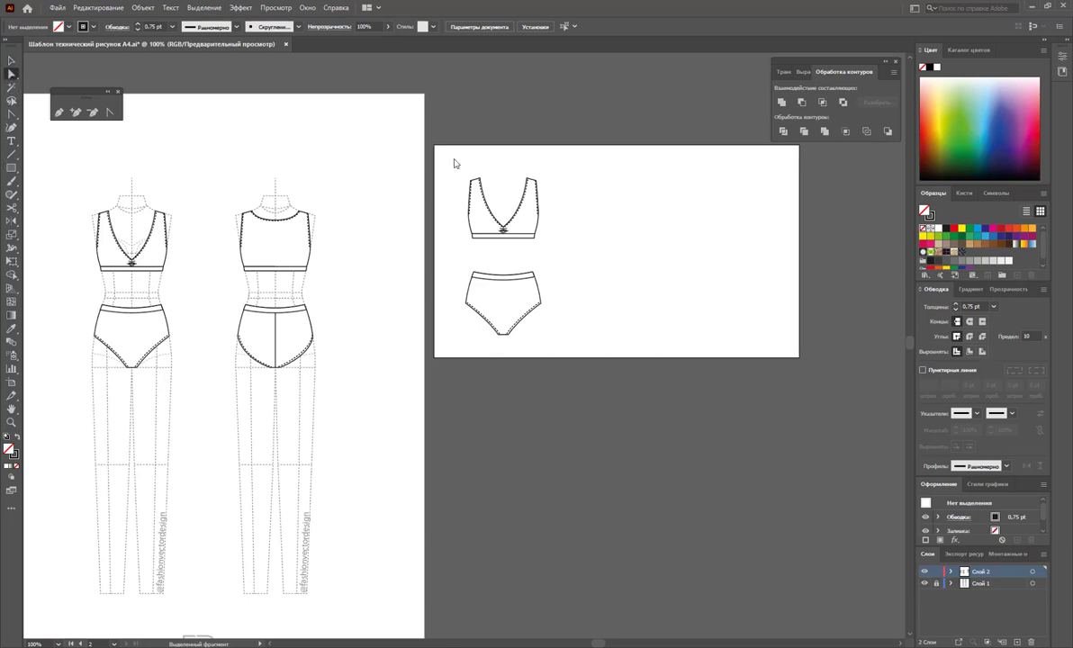
left_click(494, 216)
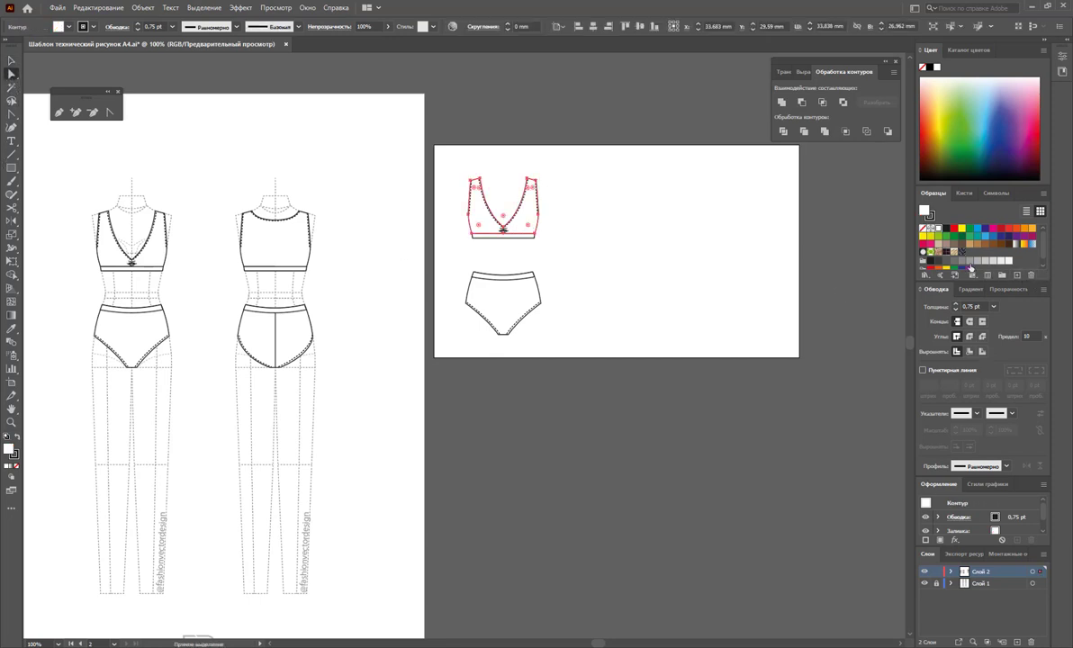
left_click(939, 243)
left_click(573, 232)
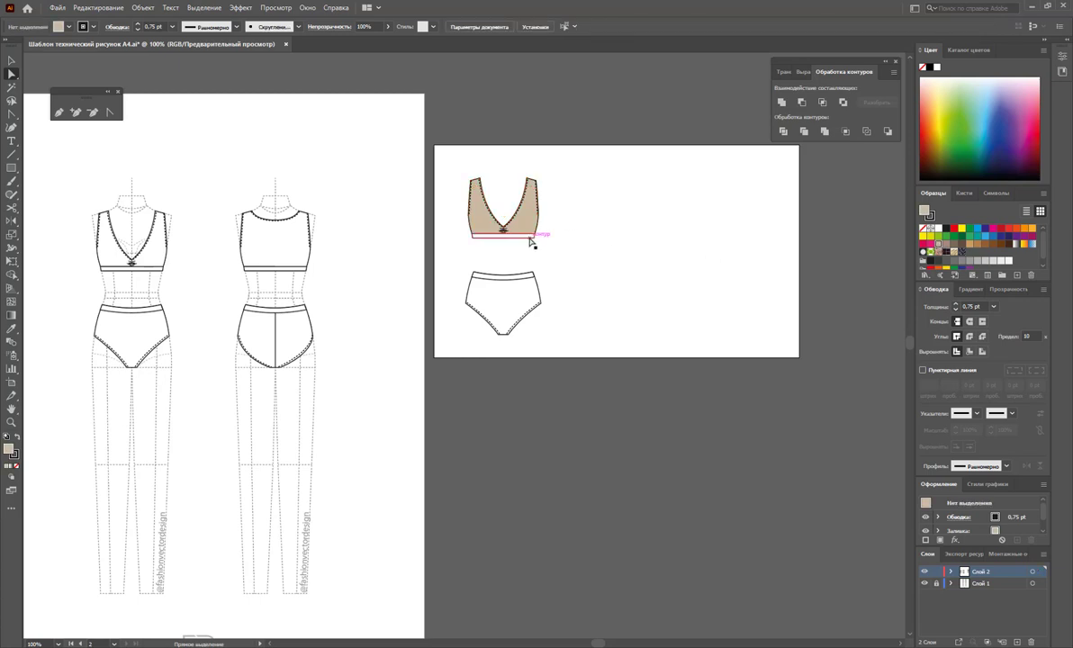
Fill the copied briefs and their waistband with beige
left_click(531, 239)
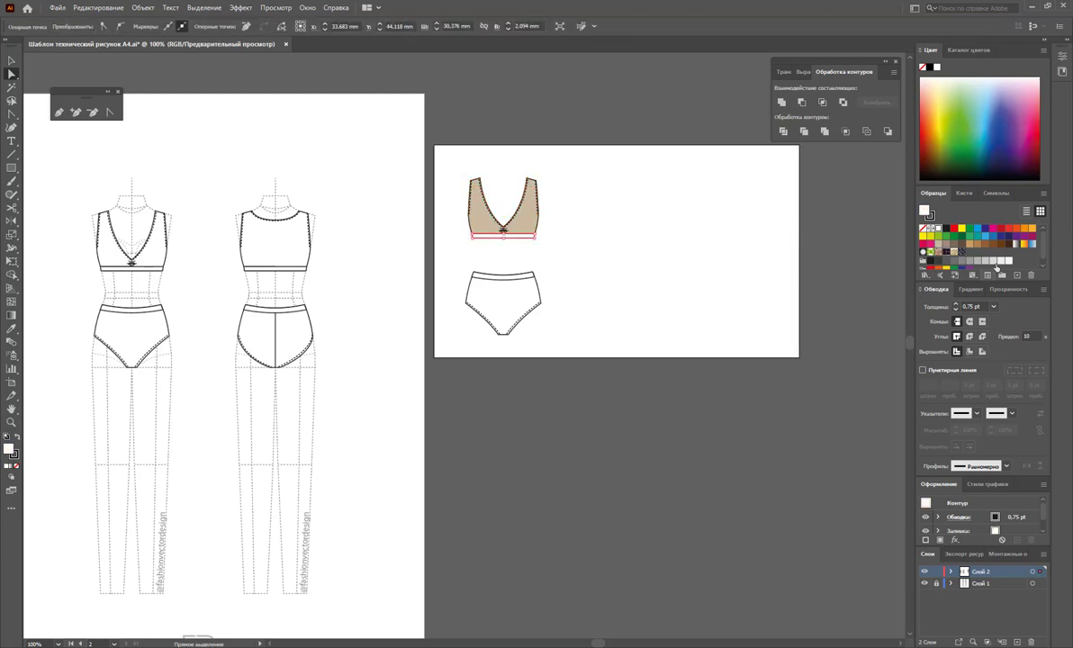
left_click(517, 303)
left_click(939, 243)
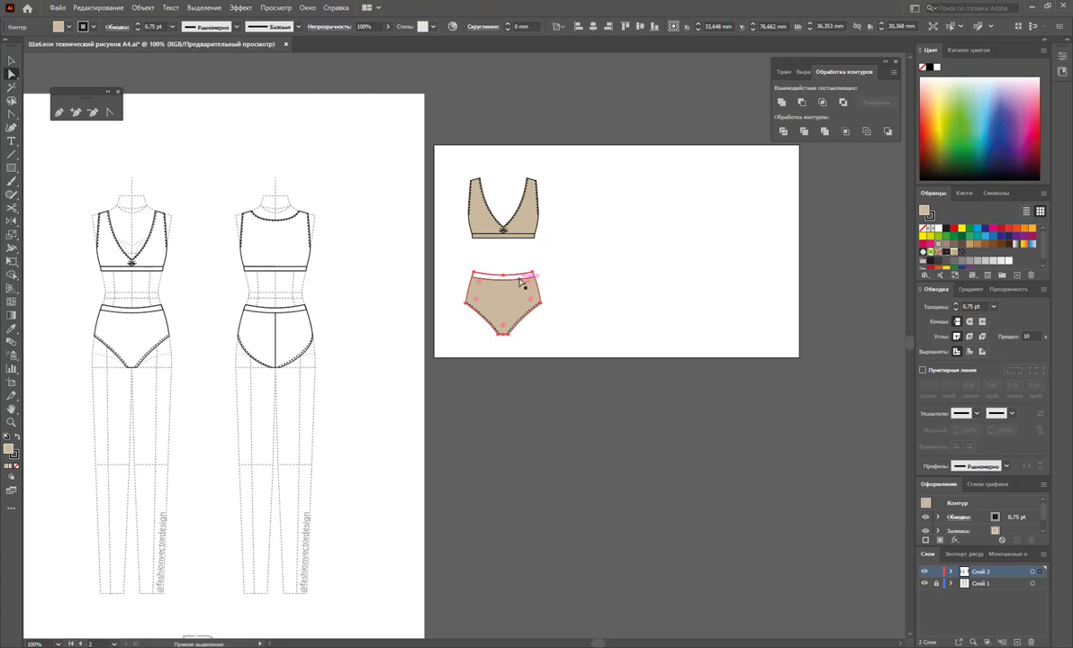
left_click(520, 276)
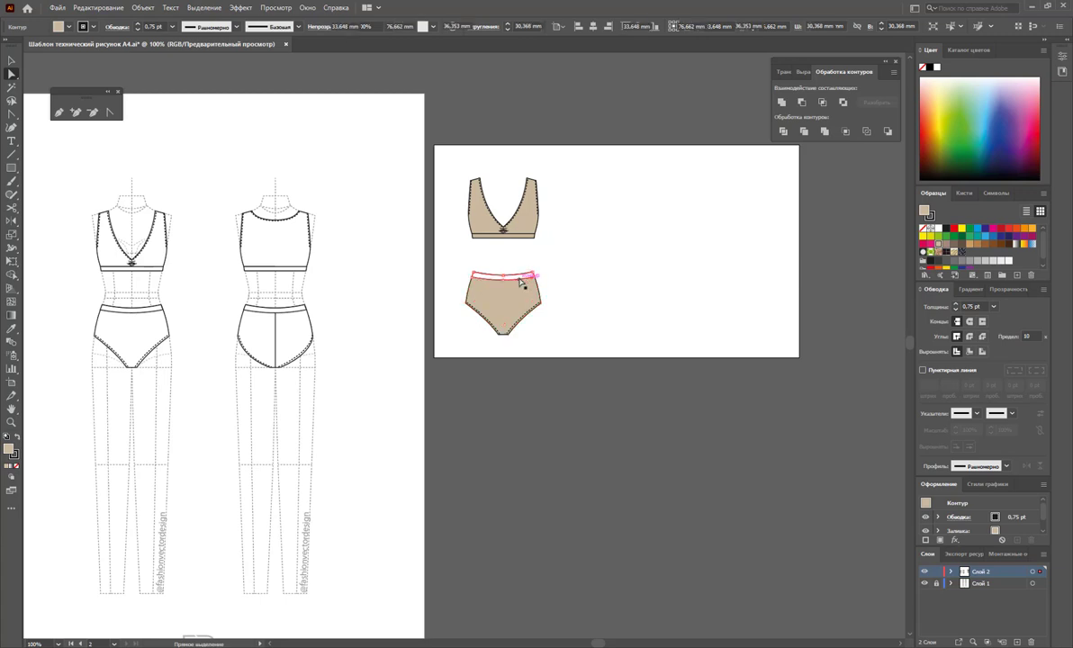
left_click(940, 243)
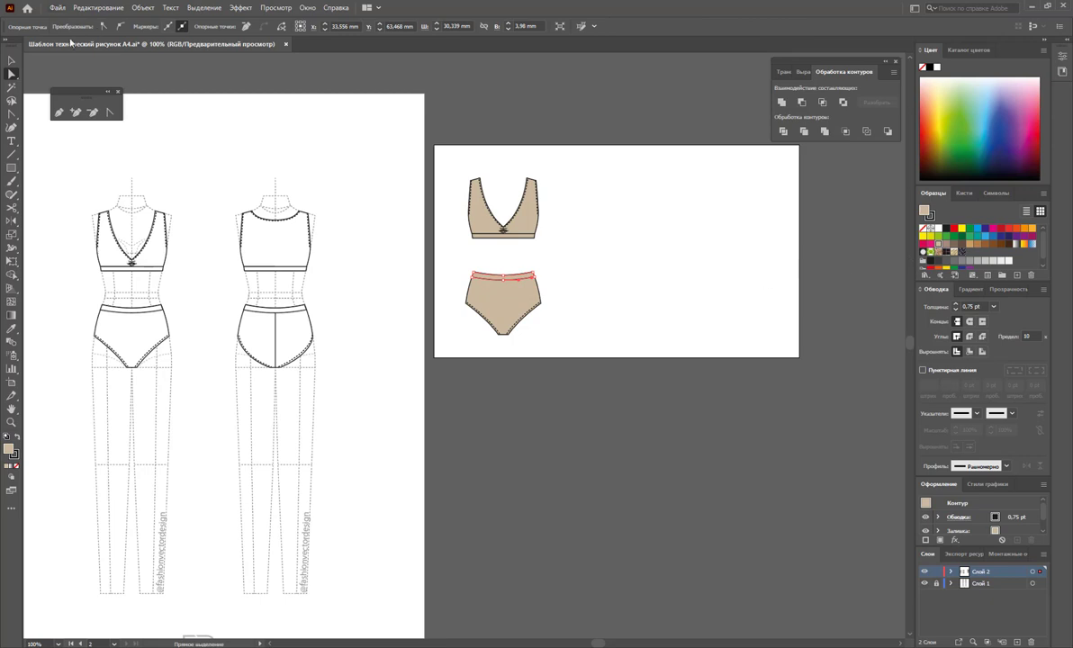
Alt-drag a duplicate of the beige bra and briefs to the right
key("v")
mouse_move(577, 163)
left_mouse_down()
mouse_move(424, 340)
mouse_move(460, 343)
left_mouse_up()
left_click_drag(507, 306, 597, 303)
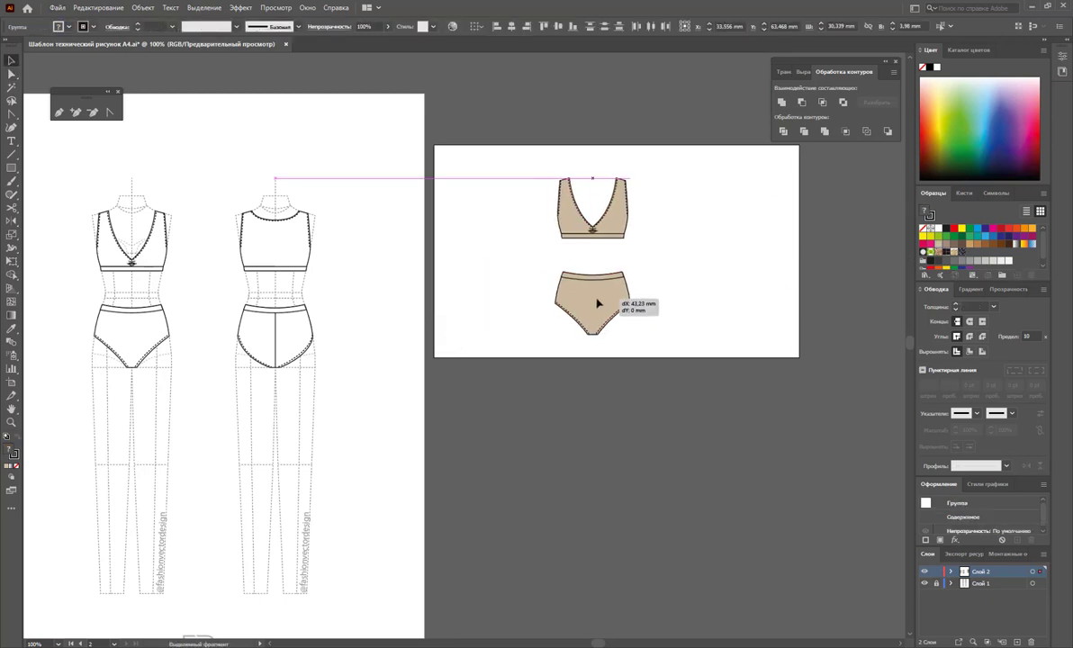
key("ctrl+z")
left_click(570, 233)
mouse_move(547, 150)
left_mouse_down()
mouse_move(455, 333)
mouse_move(425, 335)
left_mouse_up()
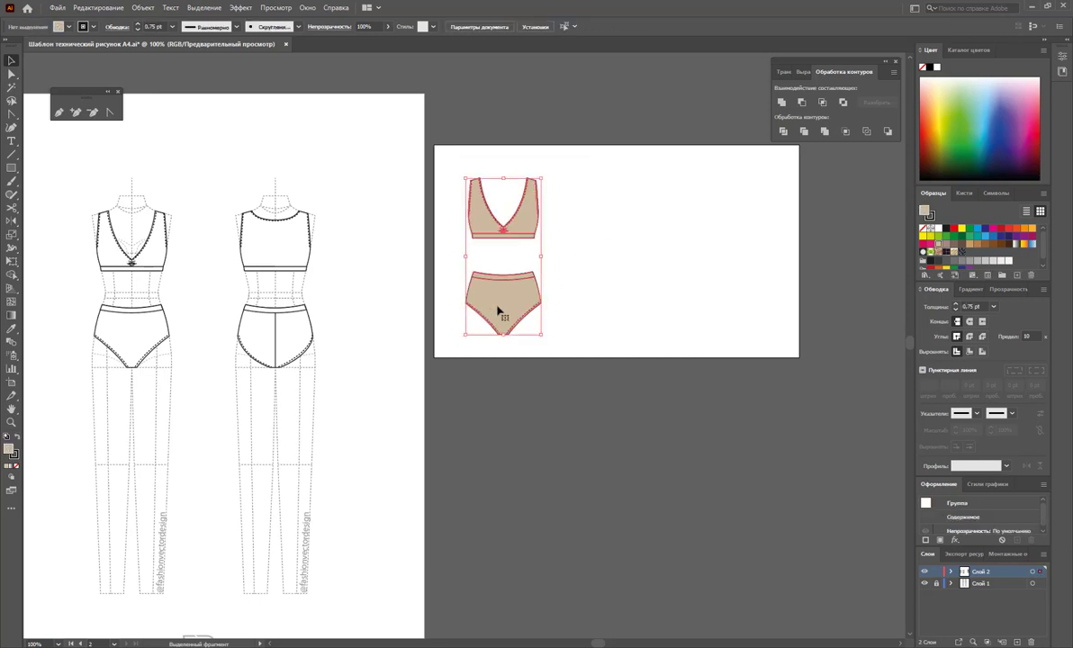
mouse_move(498, 311)
left_mouse_down()
mouse_move(611, 304)
mouse_move(596, 306)
left_mouse_up()
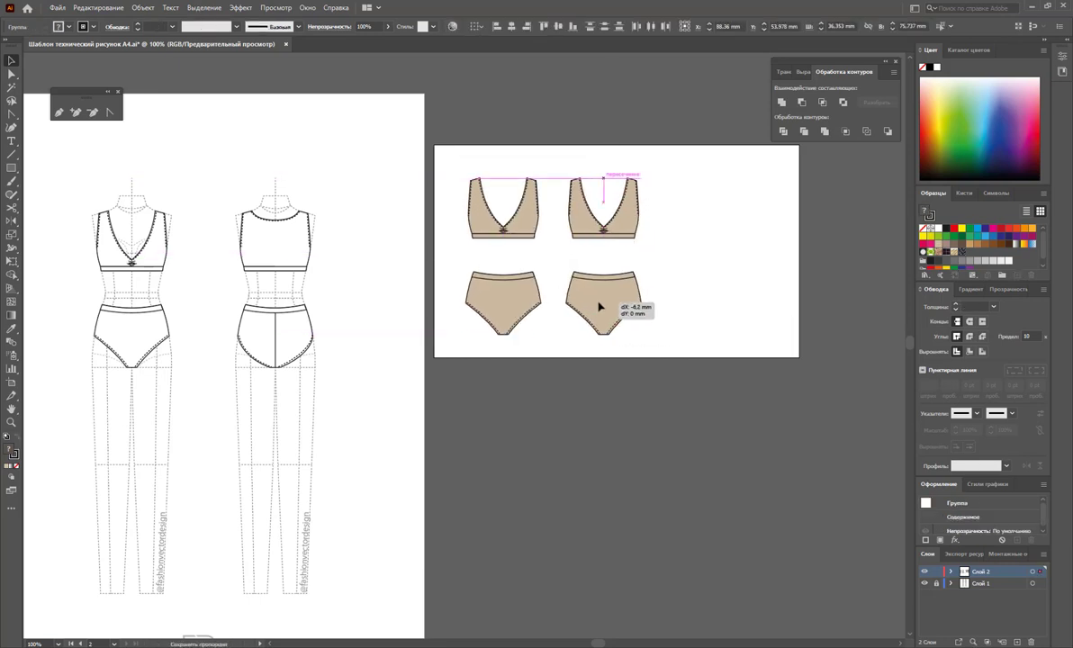
left_click(700, 288)
Fill the duplicate briefs and bra with the brown swirl pattern swatch
left_click(10, 73)
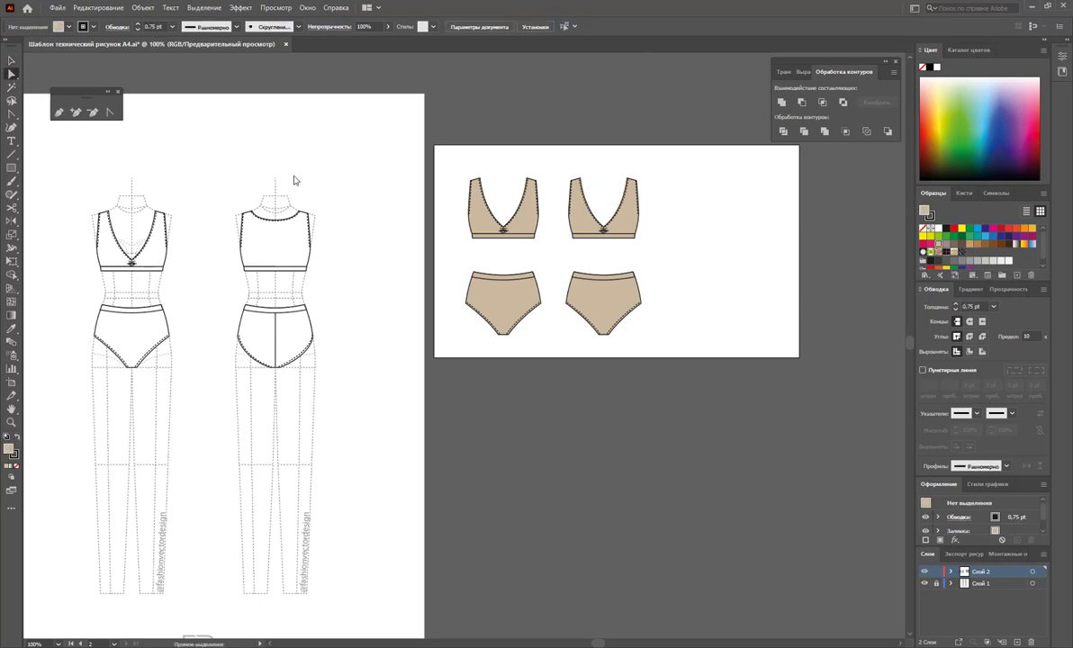
left_click(567, 297)
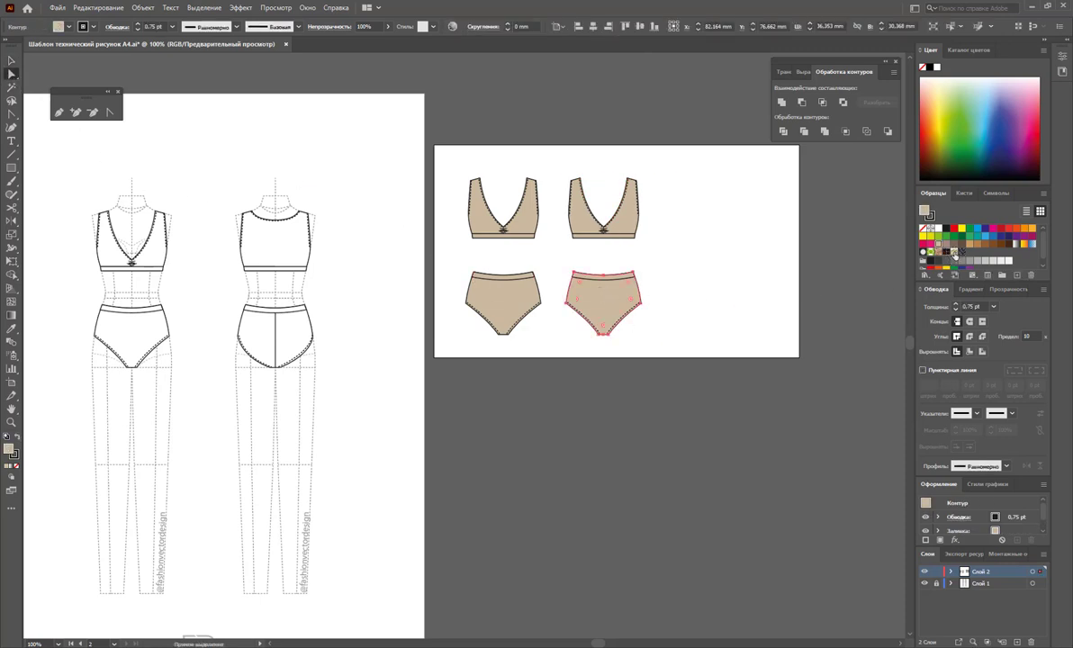
left_click(954, 252)
left_click(667, 239)
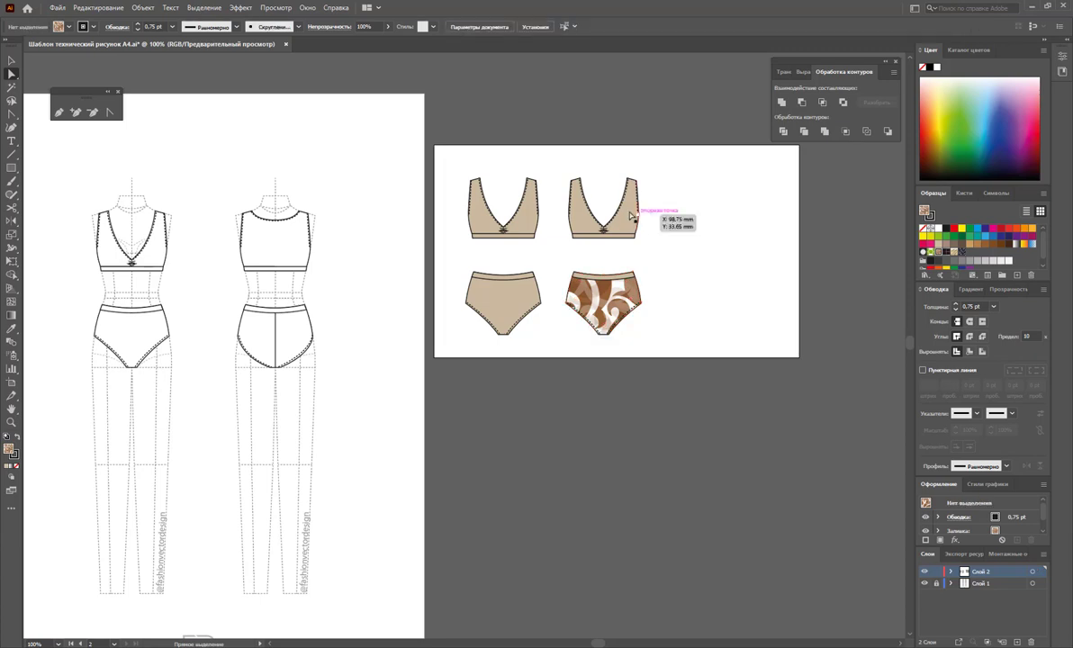
left_click(630, 214)
left_click(954, 251)
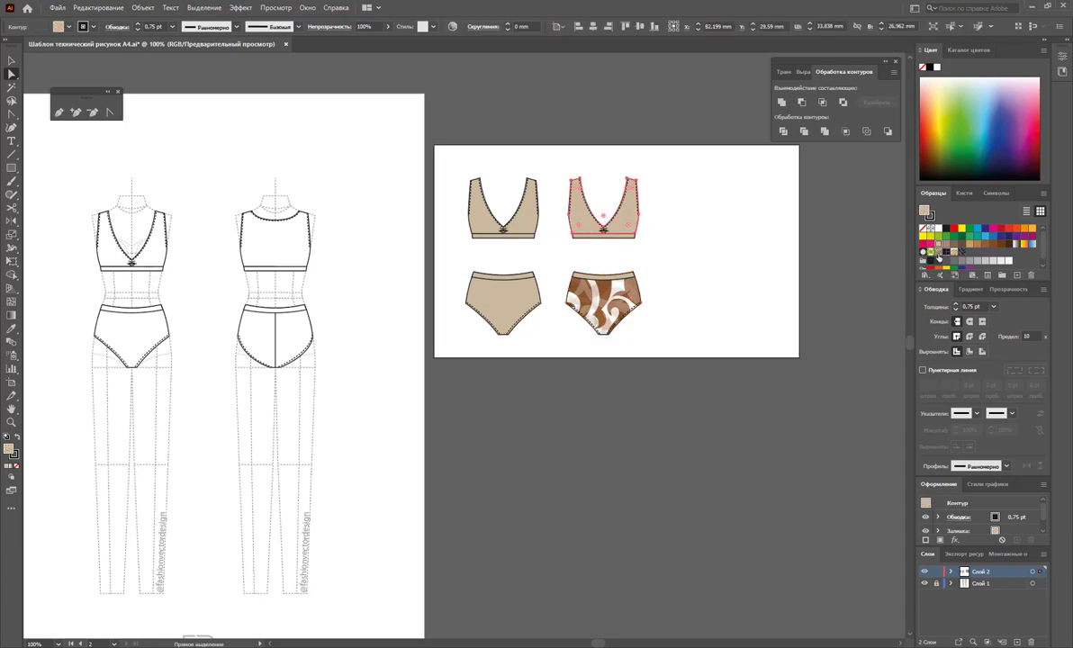
left_click(757, 290)
key("v")
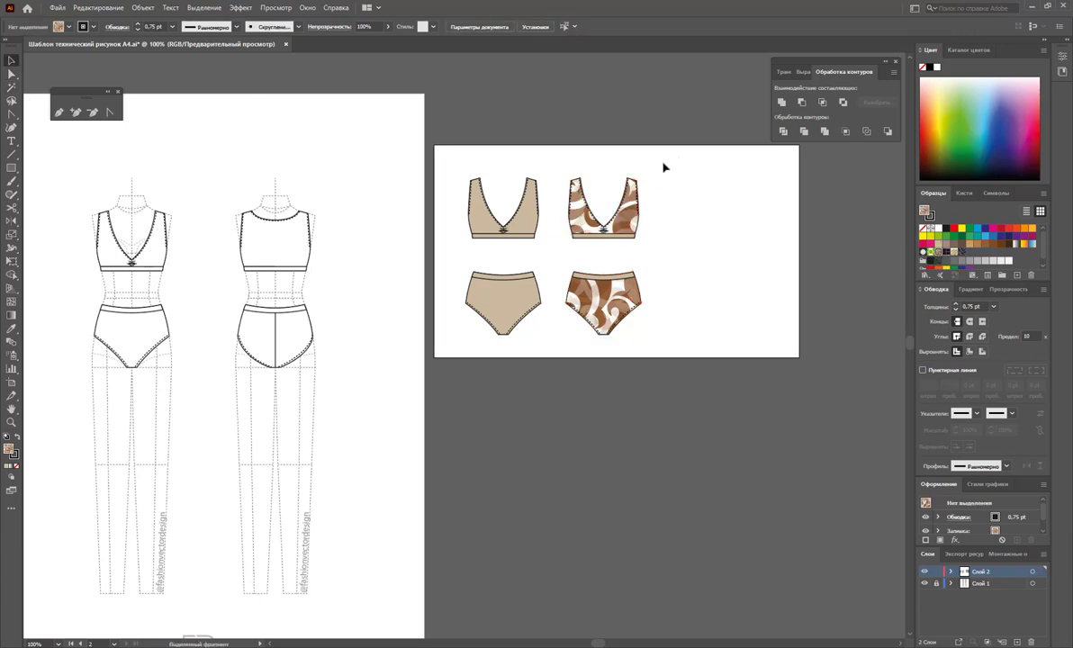
left_click_drag(664, 167, 559, 371)
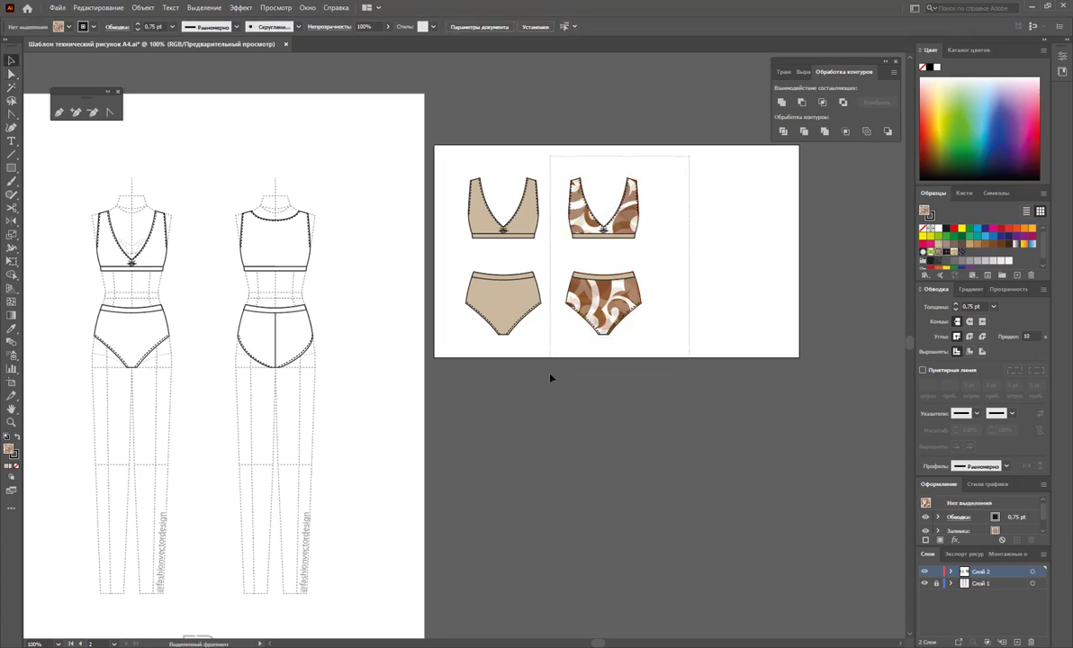
Alt-drag a duplicate of the brown swirl bra and briefs further right
left_click(590, 411)
left_click_drag(660, 149, 573, 363)
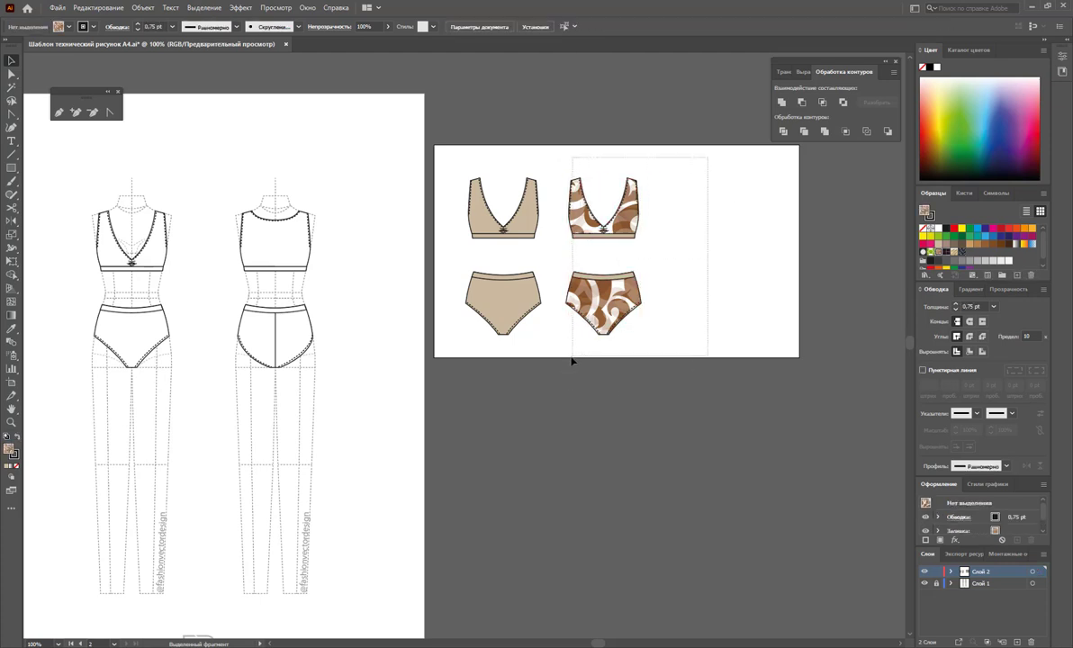
left_click_drag(607, 317, 722, 317)
left_click(60, 140)
Fill the new copy's bra and briefs with magenta
left_click(12, 74)
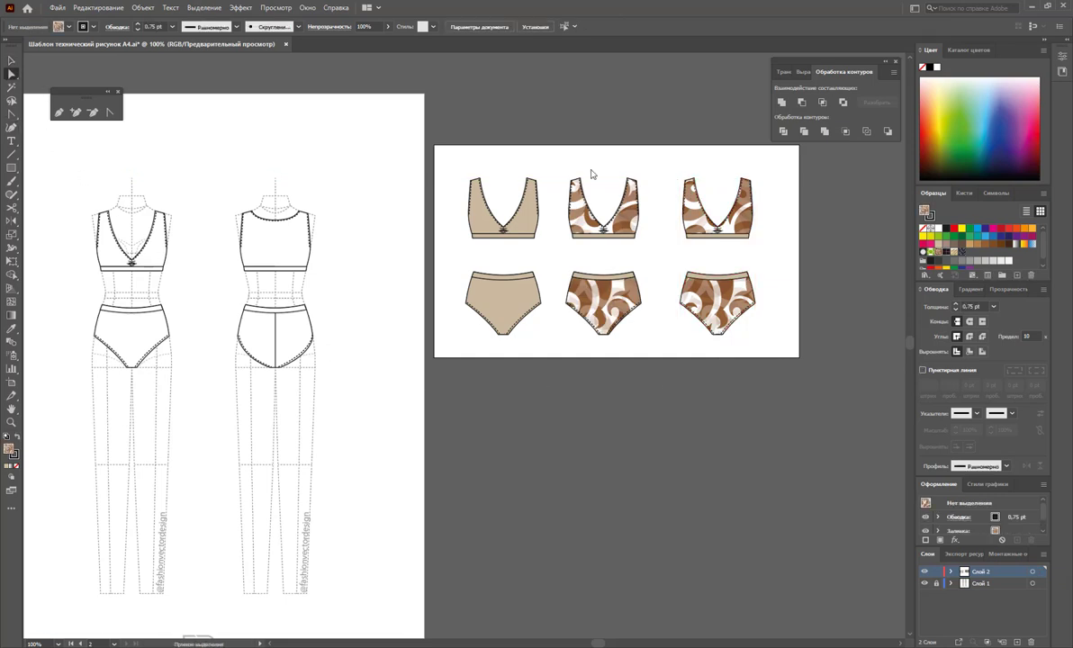
left_click_drag(636, 166, 698, 216)
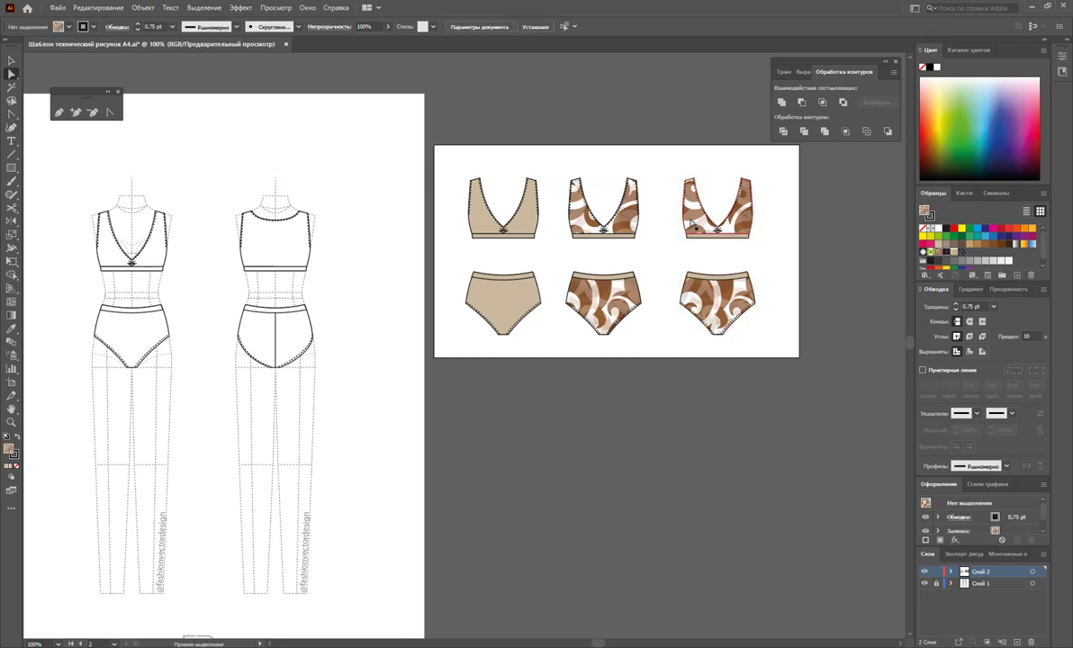
left_click(998, 233)
left_click_drag(673, 263, 762, 341)
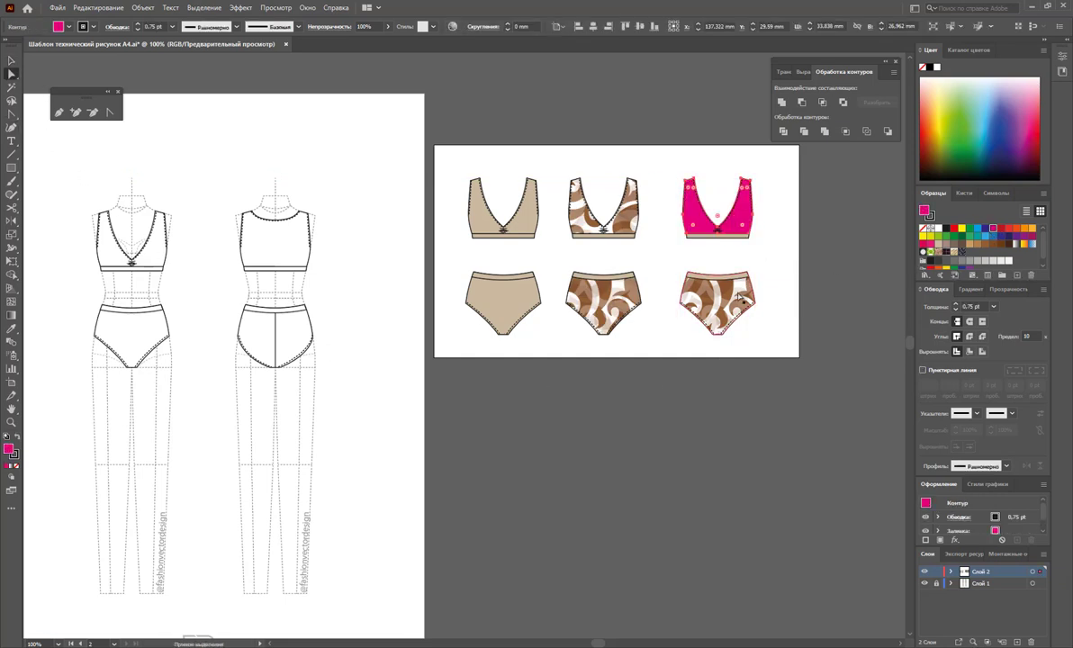
left_click(985, 231)
Fill the magenta bra's bottom band and the briefs' waistband yellow
left_click(737, 236)
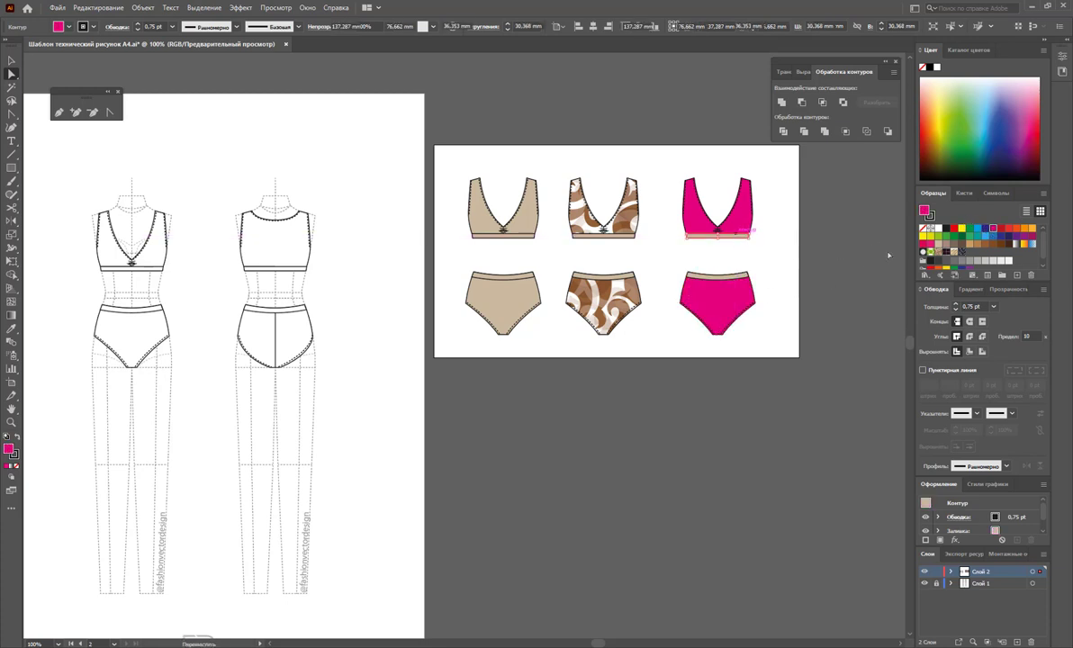
left_click(962, 229)
left_click(747, 275)
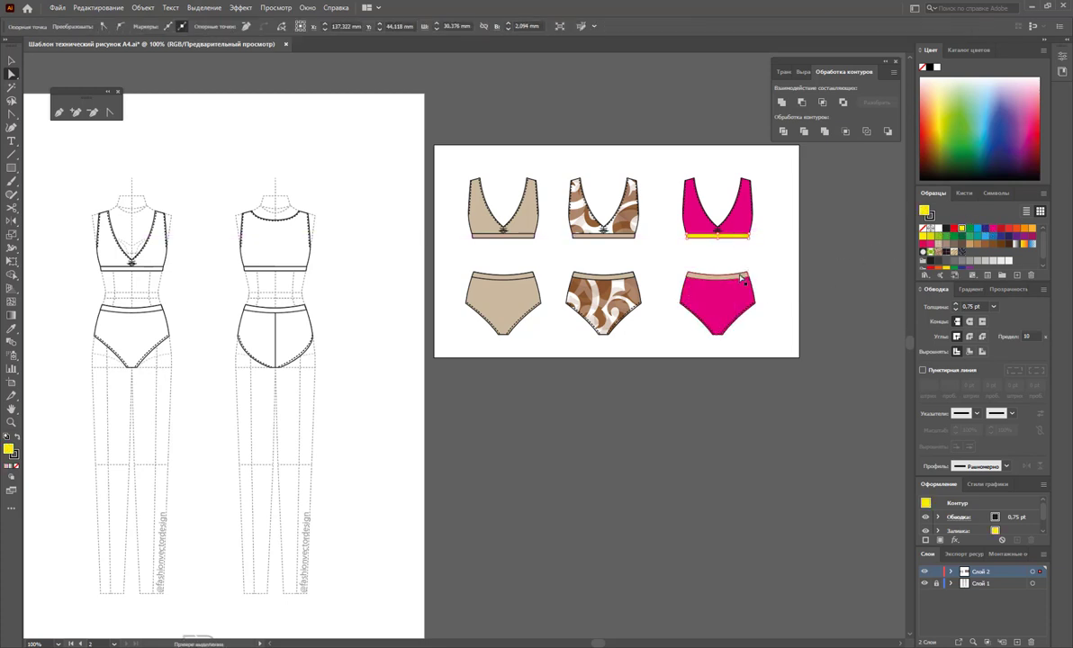
left_click(962, 228)
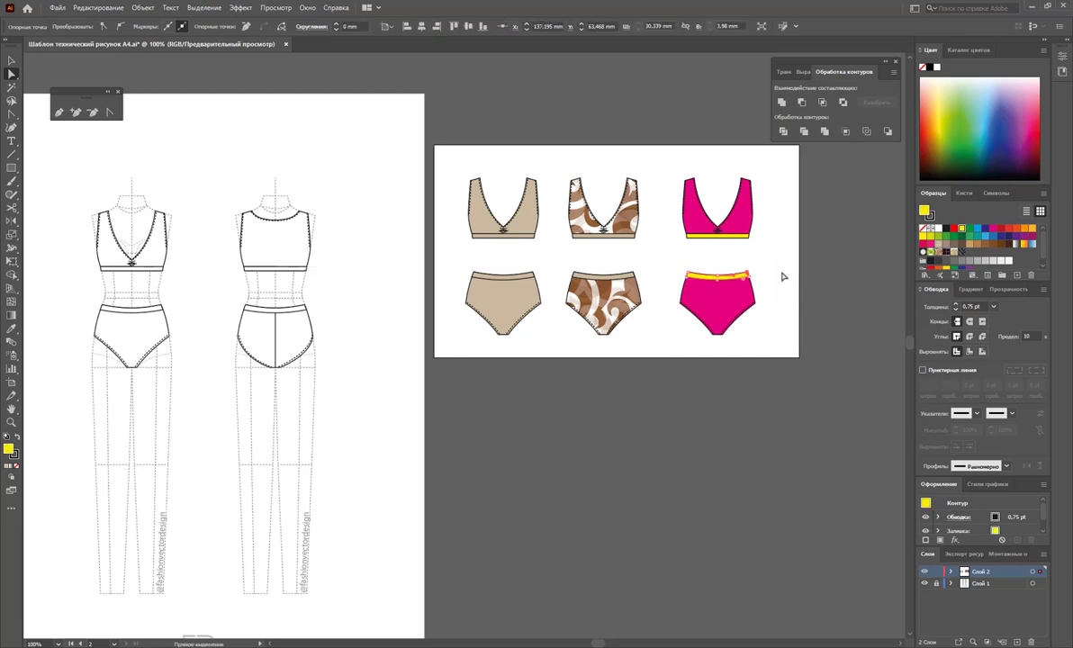
left_click(10, 61)
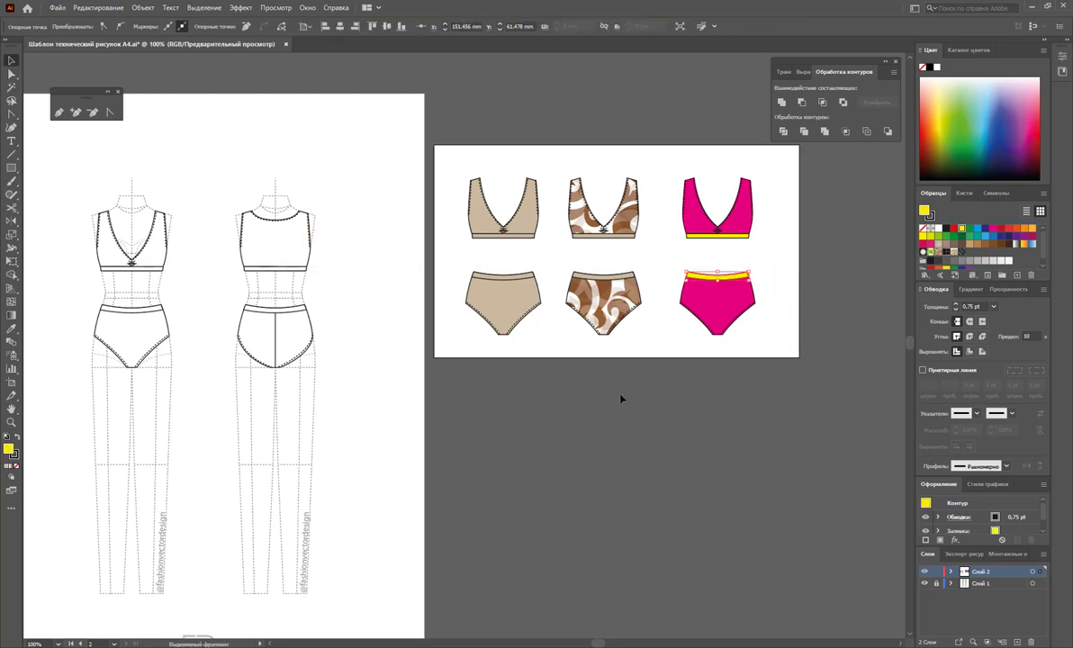
left_click(764, 255)
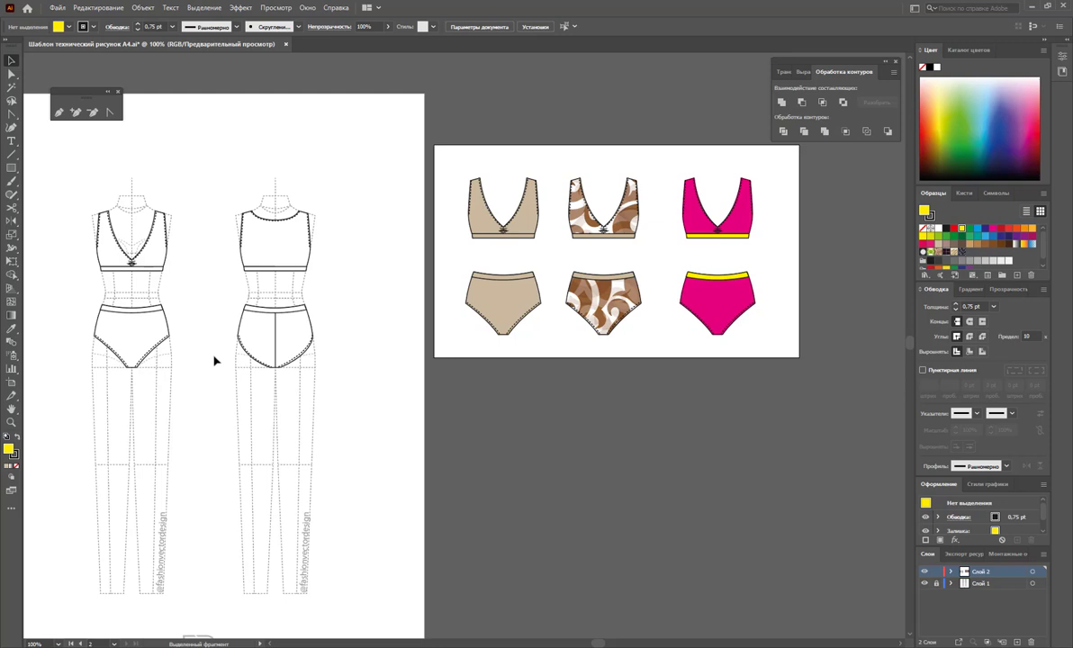
Copy the croquis's back-view top and briefs onto the pasteboard below the artboard
scroll(279, 351, "down", 1)
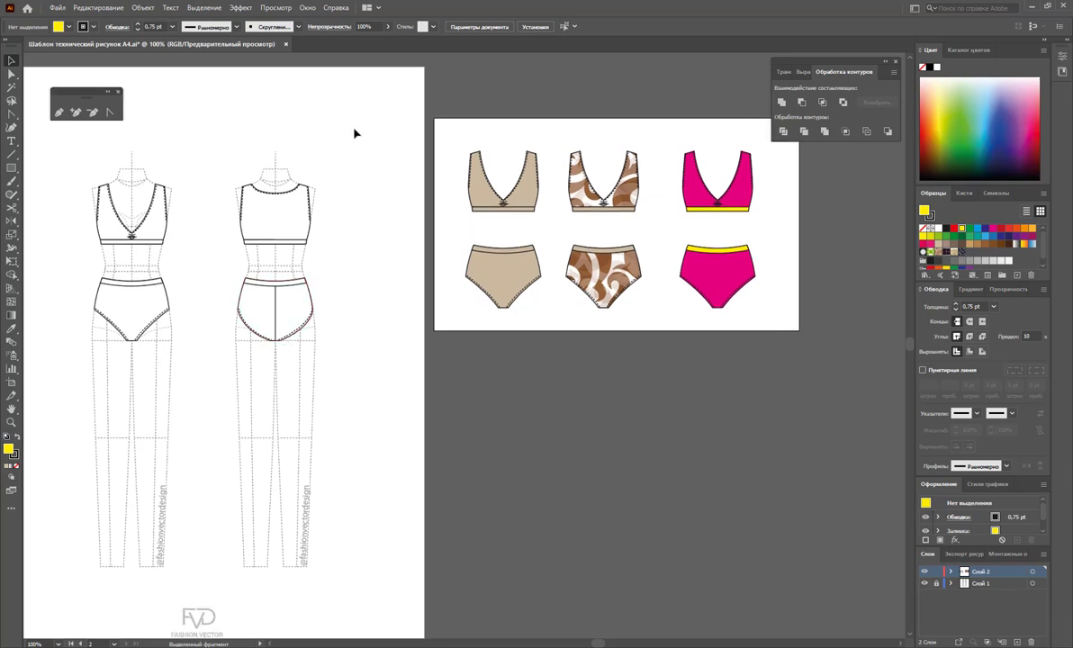
left_click_drag(354, 131, 227, 381)
left_click_drag(276, 318, 529, 519)
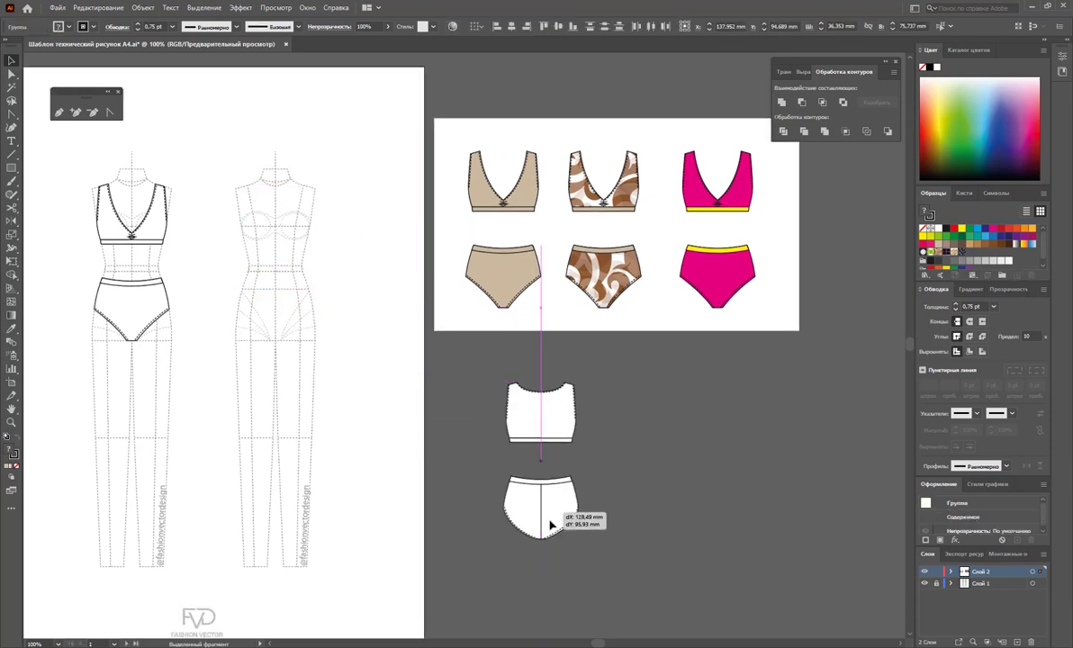
left_click(335, 486)
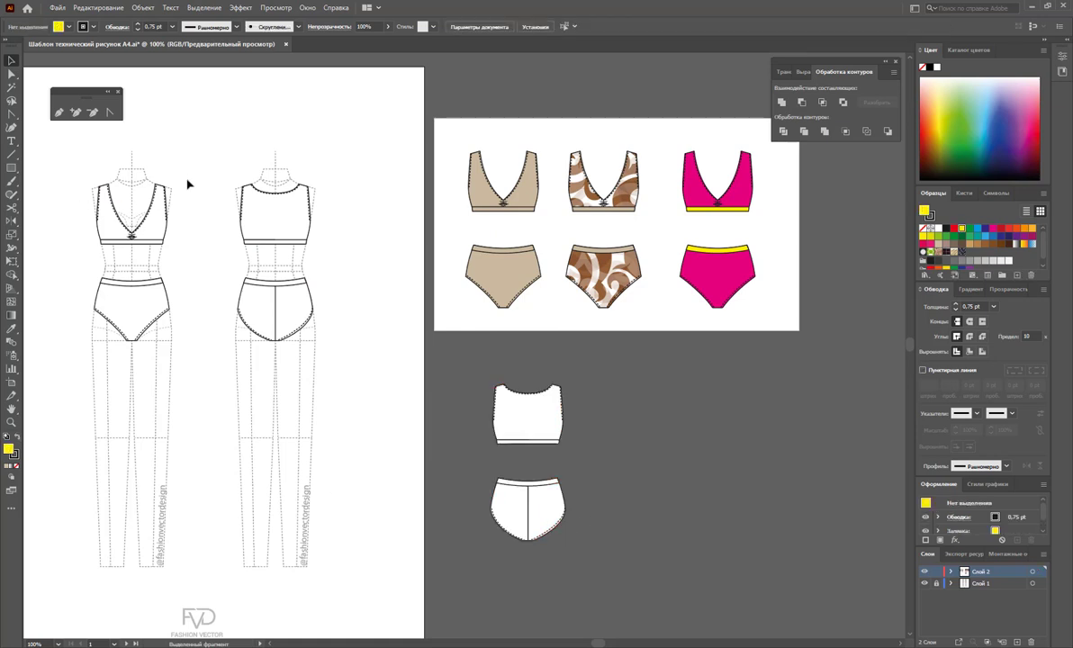
Copy the front-view top and briefs over them, nudge right, and bring them to front
left_click_drag(196, 167, 49, 421)
left_click_drag(146, 311, 533, 505)
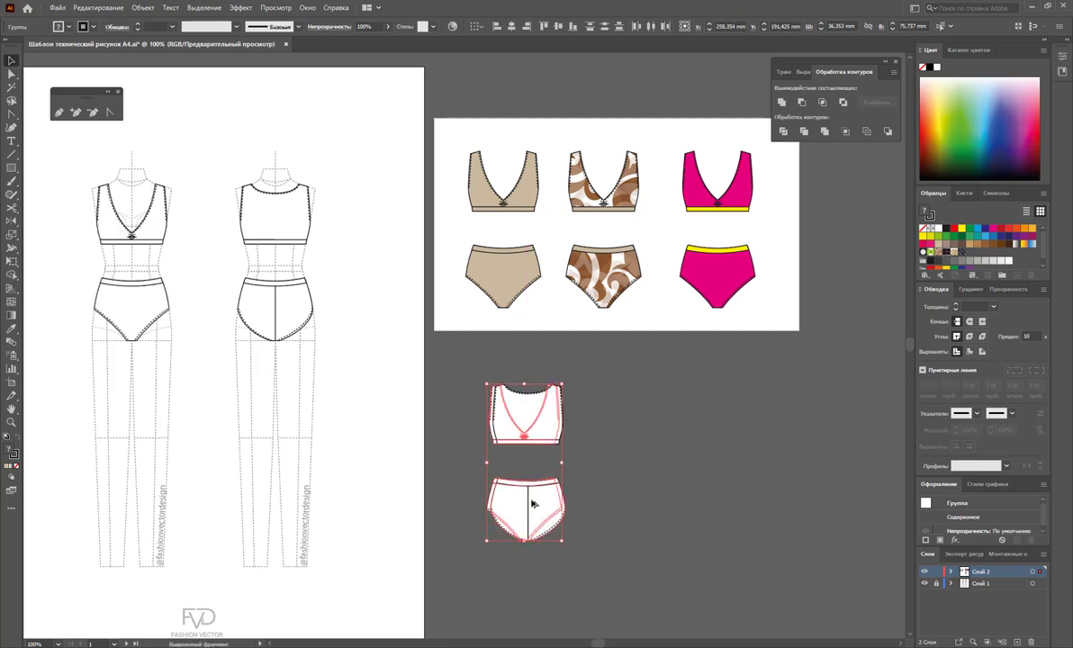
key("Right")
key("Right")
key("Right")
key("Right")
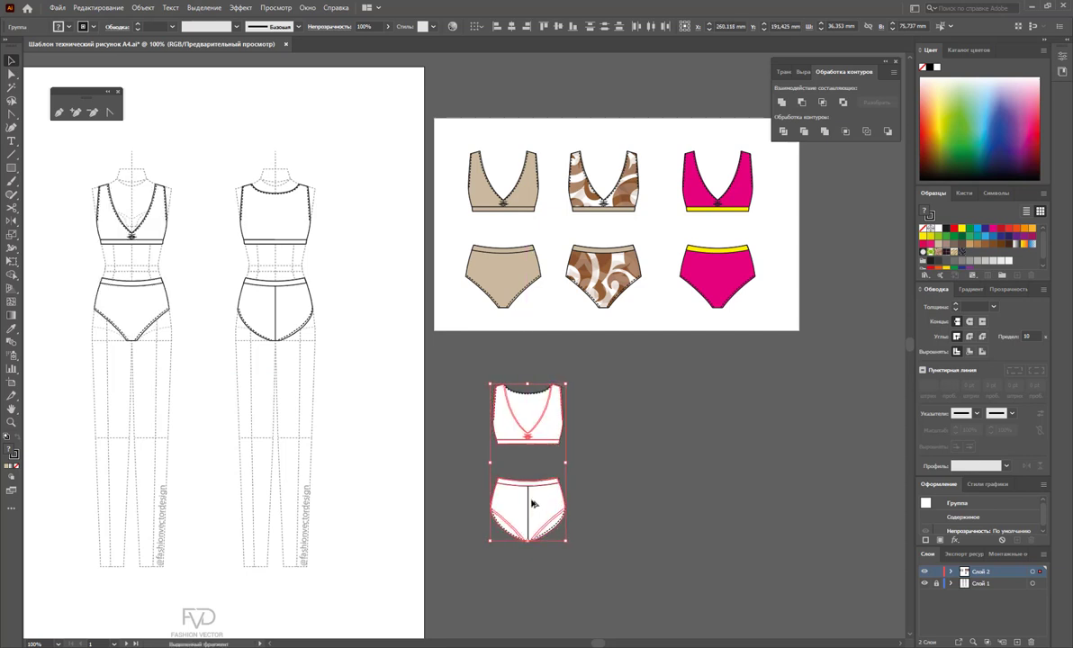
right_click(534, 506)
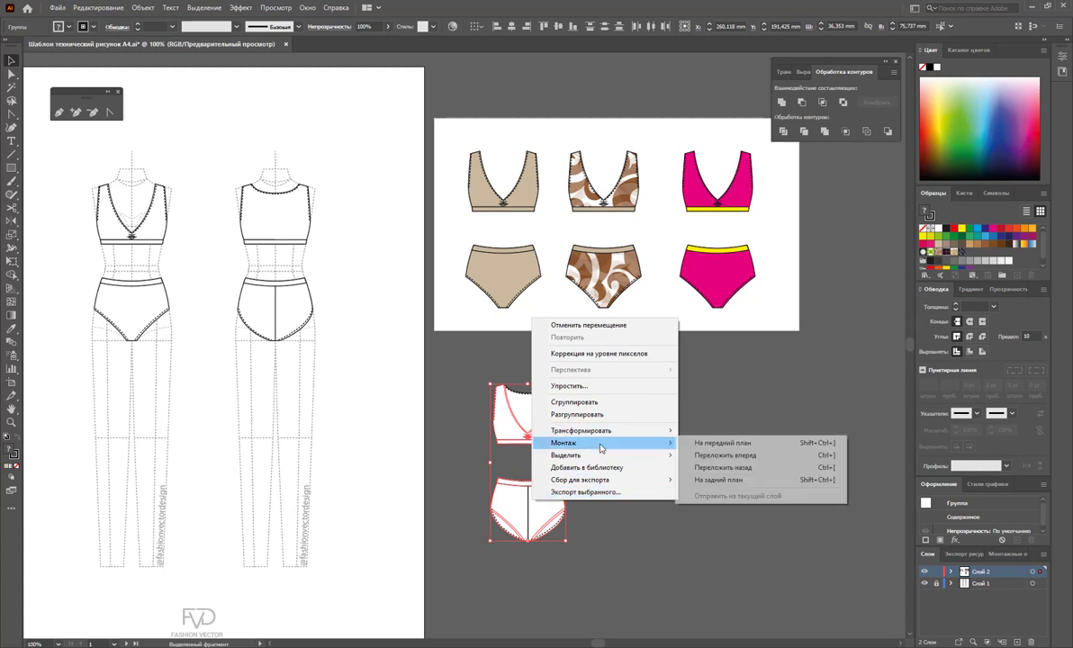
left_click(717, 443)
left_click(707, 462)
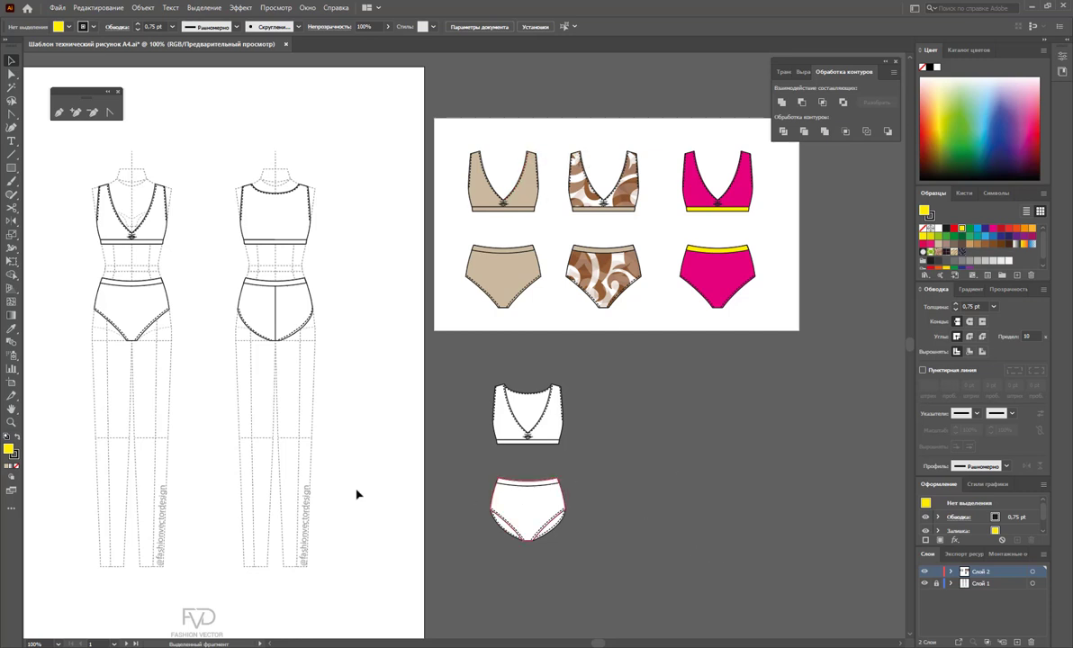
Draw a third artboard around the white flats and Alt-drag a duplicate white set to the right
left_click(16, 385)
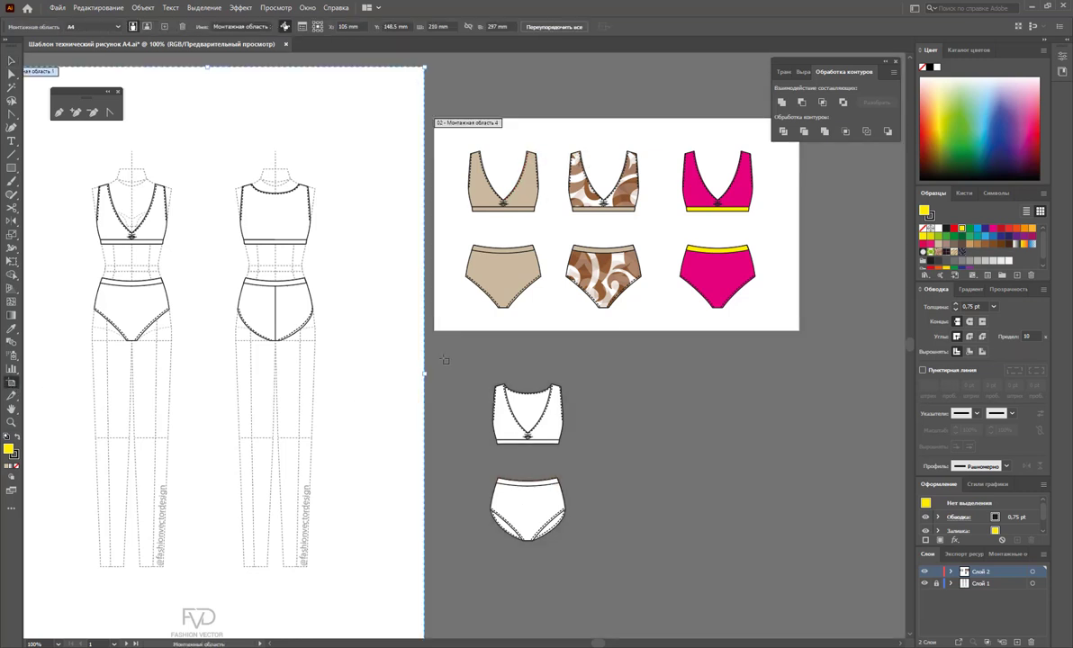
left_click_drag(442, 359, 766, 572)
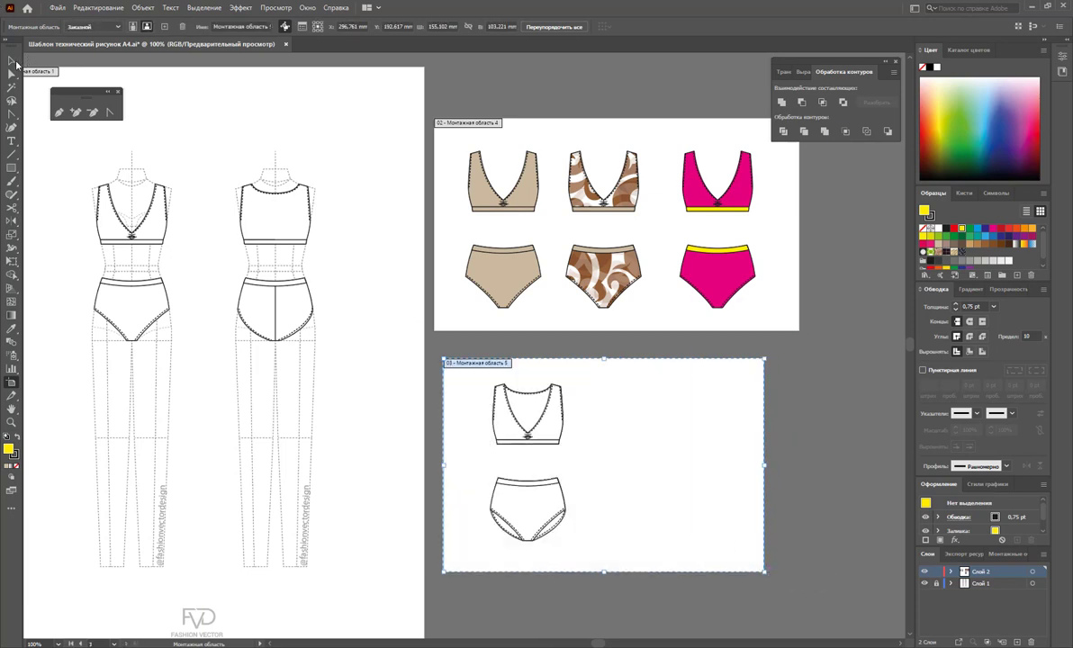
key("v")
left_click_drag(565, 347, 435, 531)
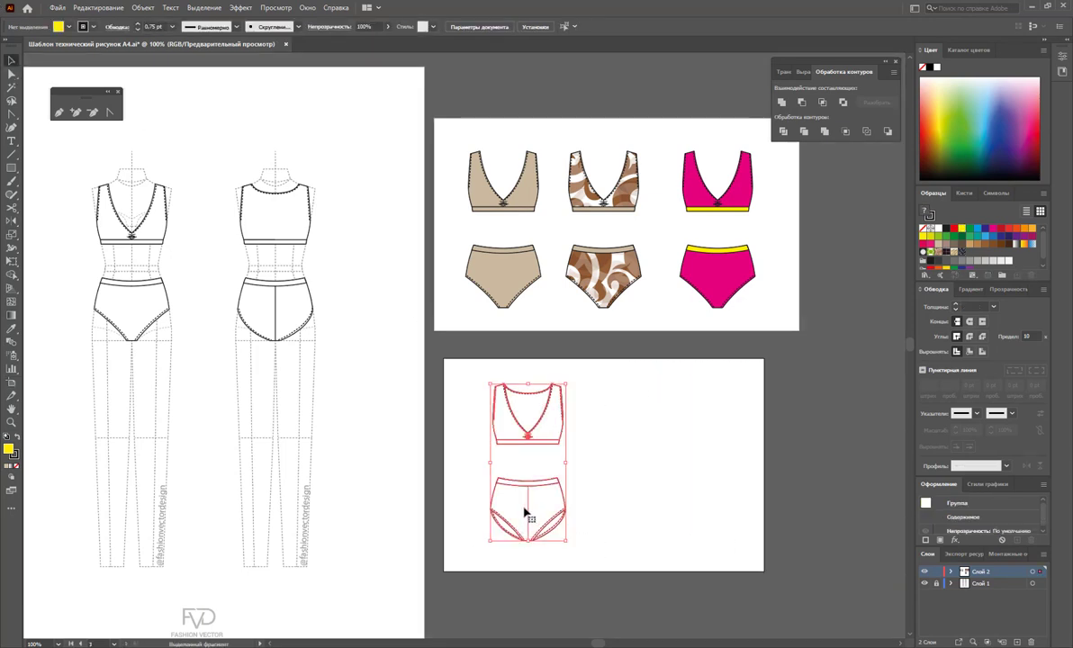
left_click_drag(526, 511, 659, 509)
Fill the duplicated bra and briefs with black and lighten their stitch lines
left_click(747, 502)
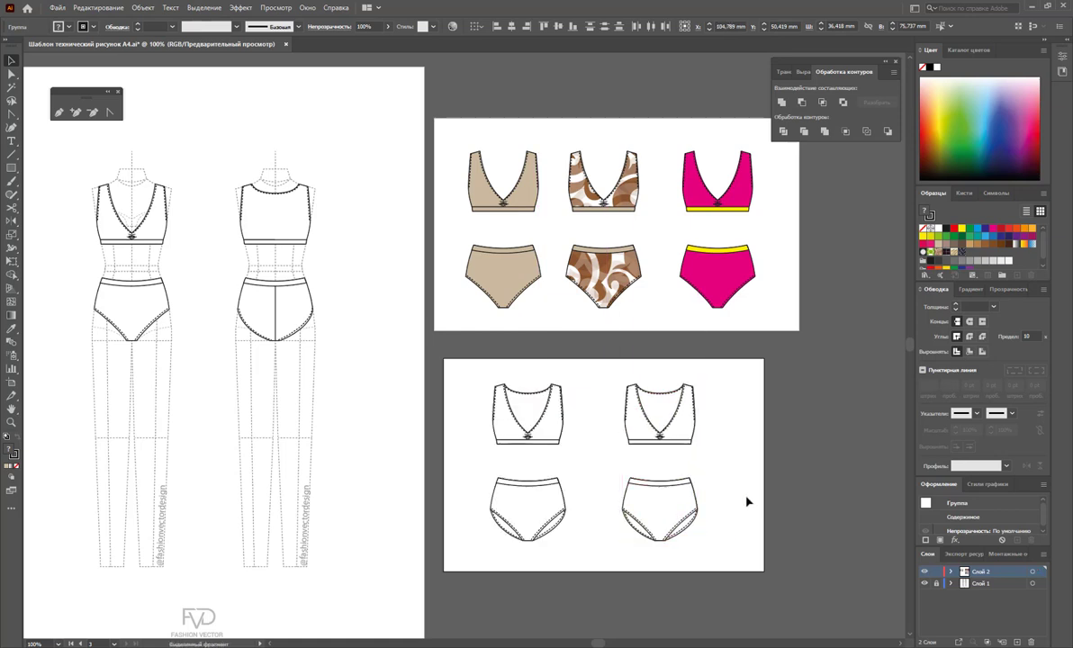
left_click_drag(616, 541, 697, 537)
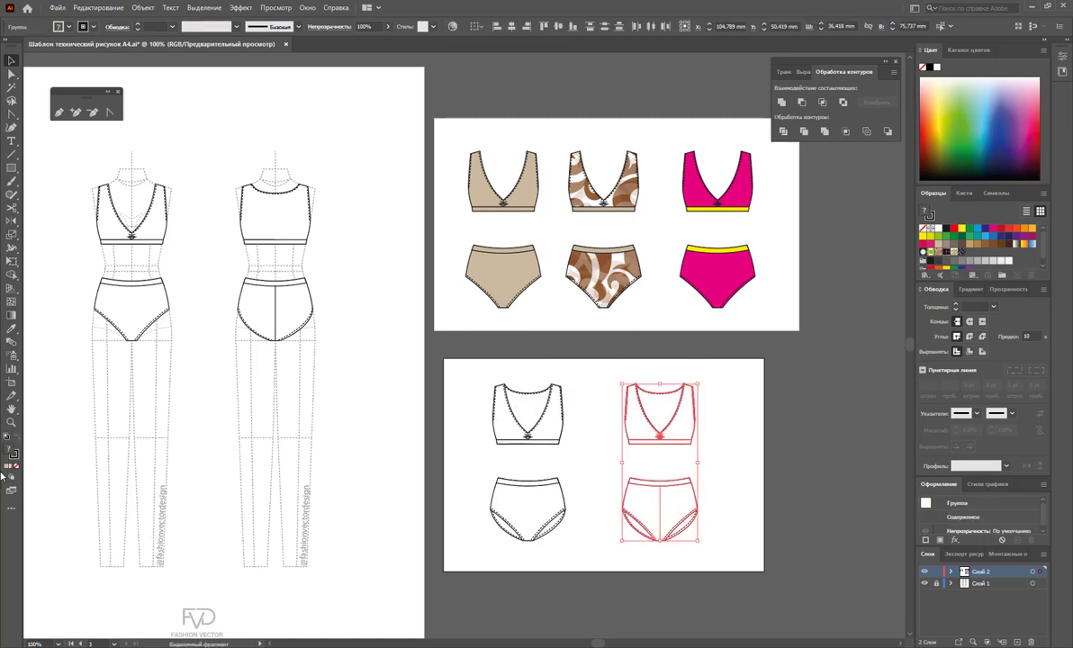
left_click(945, 230)
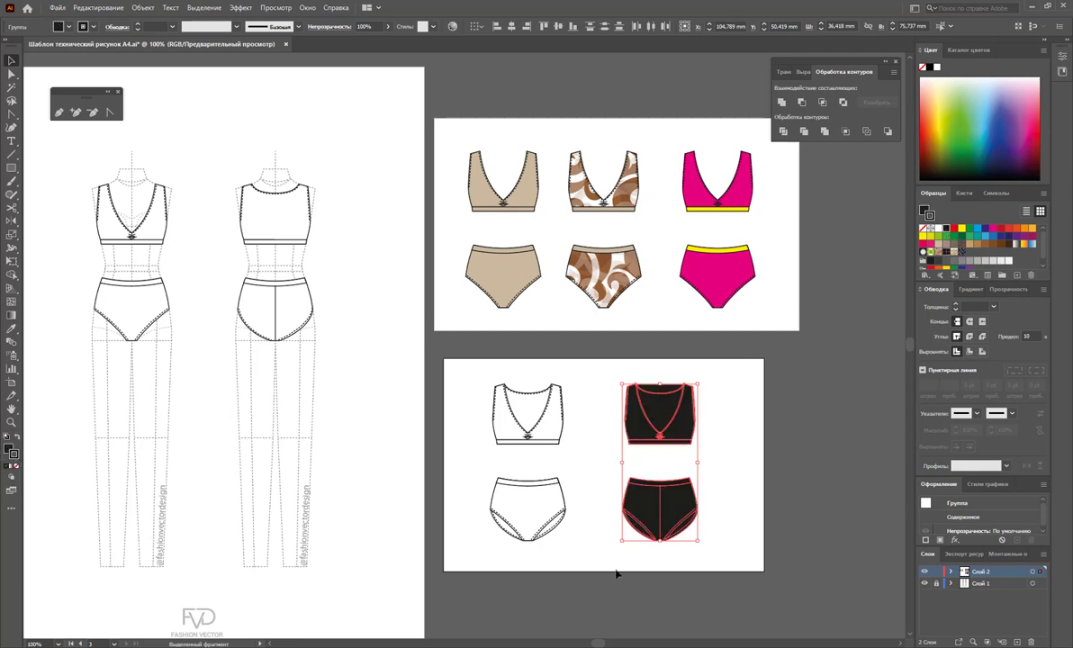
left_click(976, 262)
left_click(790, 426)
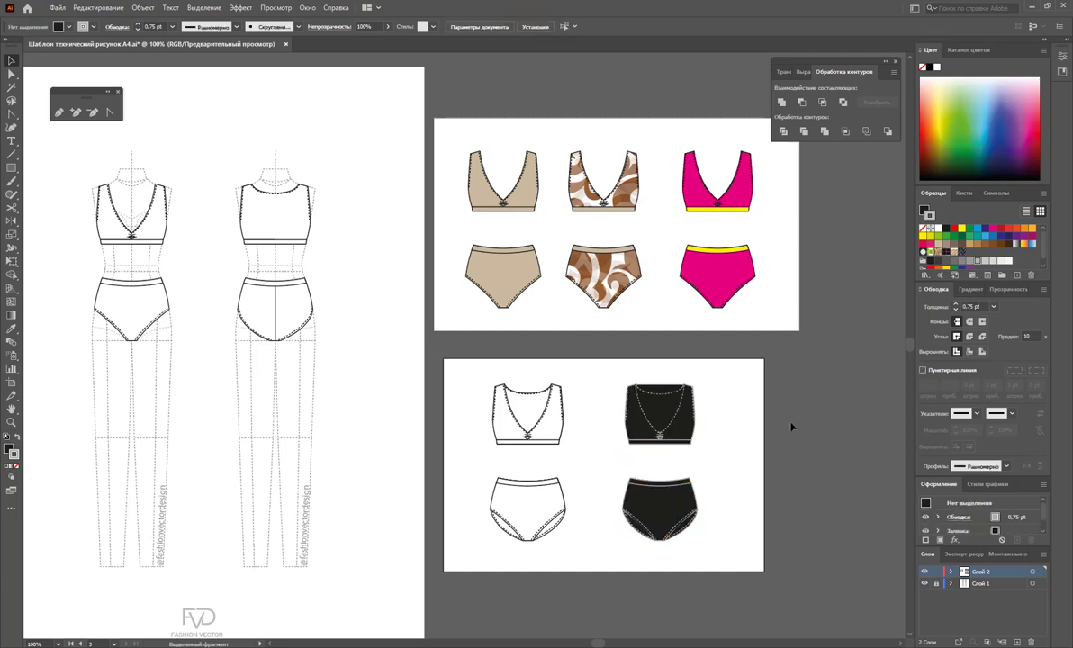
left_click(650, 396)
left_click(730, 428)
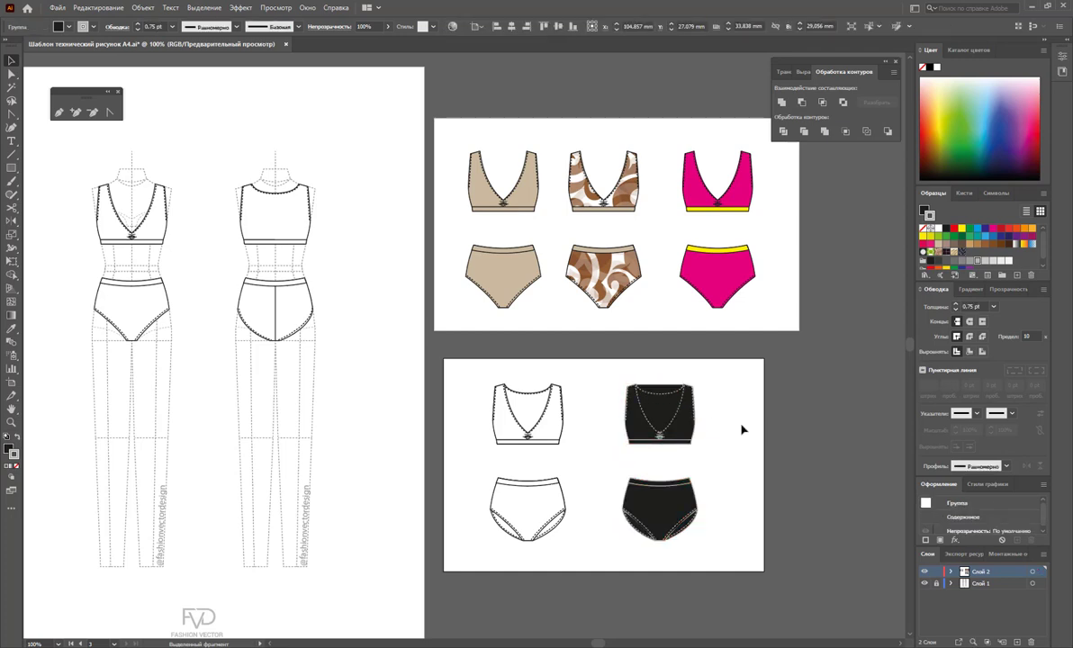
Set the fill of the black top's neckline stitch path to None
left_click(12, 73)
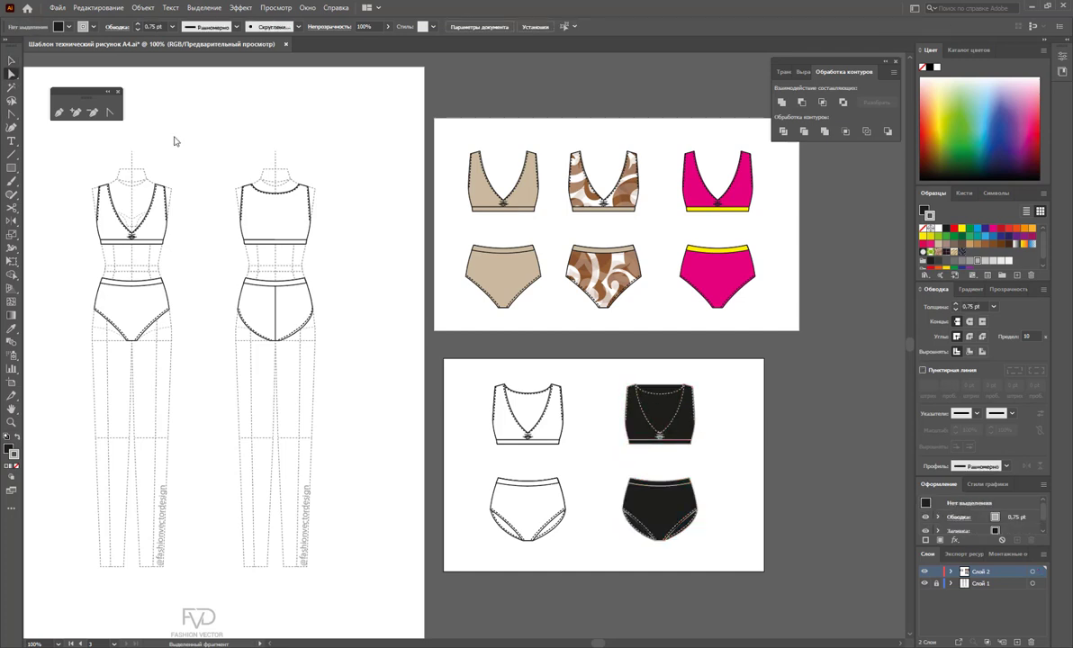
left_click_drag(594, 361, 641, 402)
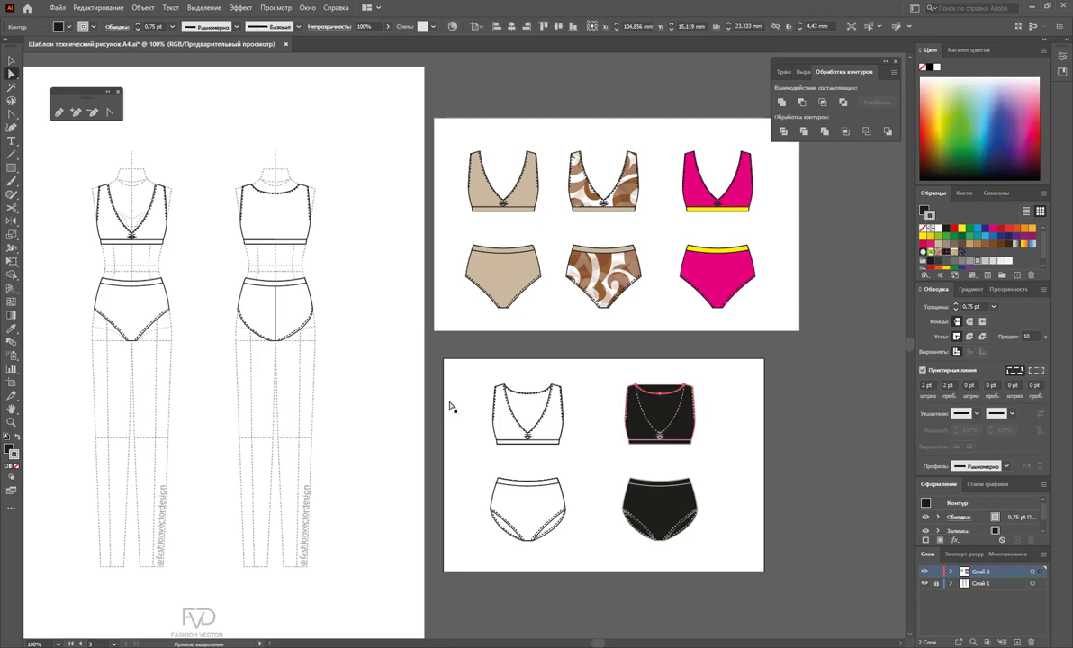
left_click(15, 466)
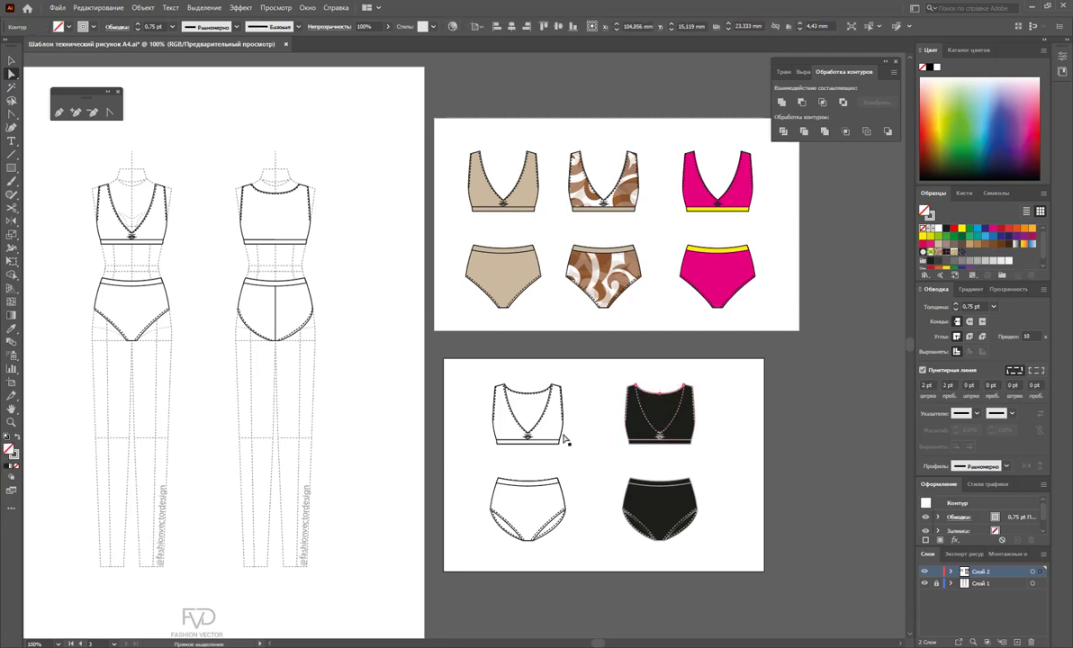
left_click(635, 396)
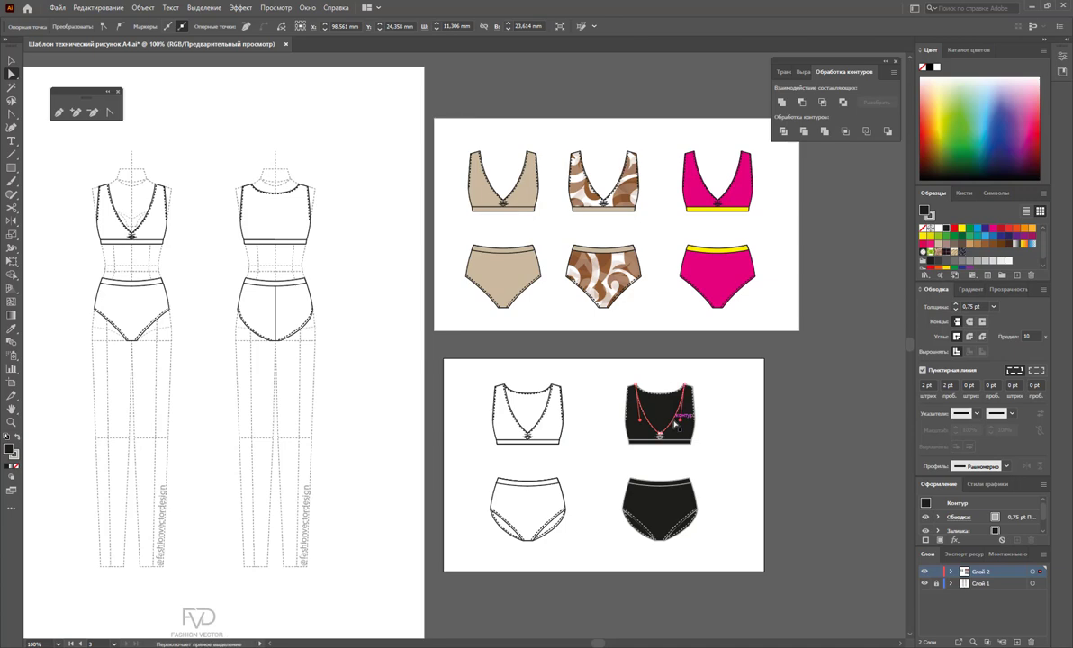
left_click(708, 503)
left_click(12, 419)
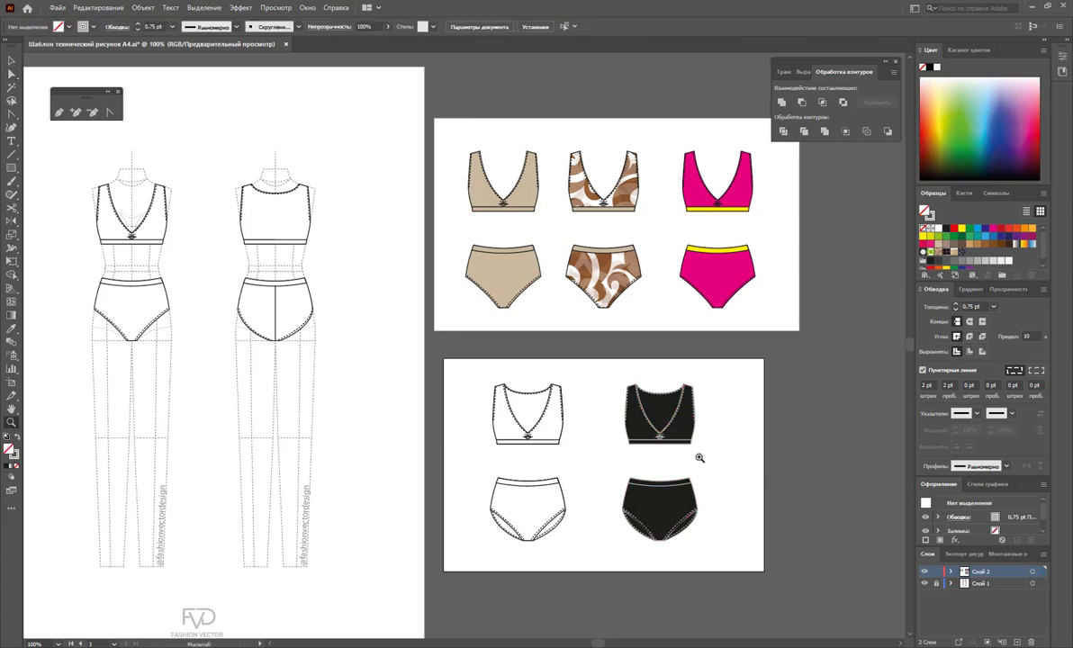
Zoom in and set the fill of both black briefs' leg seams to None
mouse_move(699, 454)
left_mouse_down()
mouse_move(804, 522)
mouse_move(736, 506)
left_mouse_up()
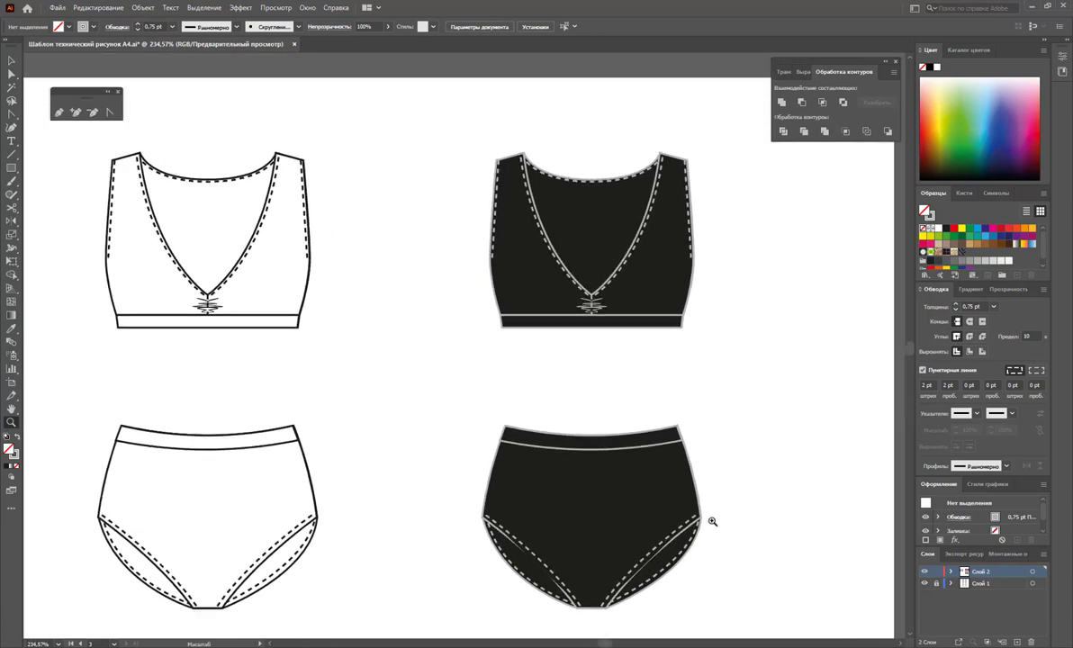
scroll(721, 499, "down", 1)
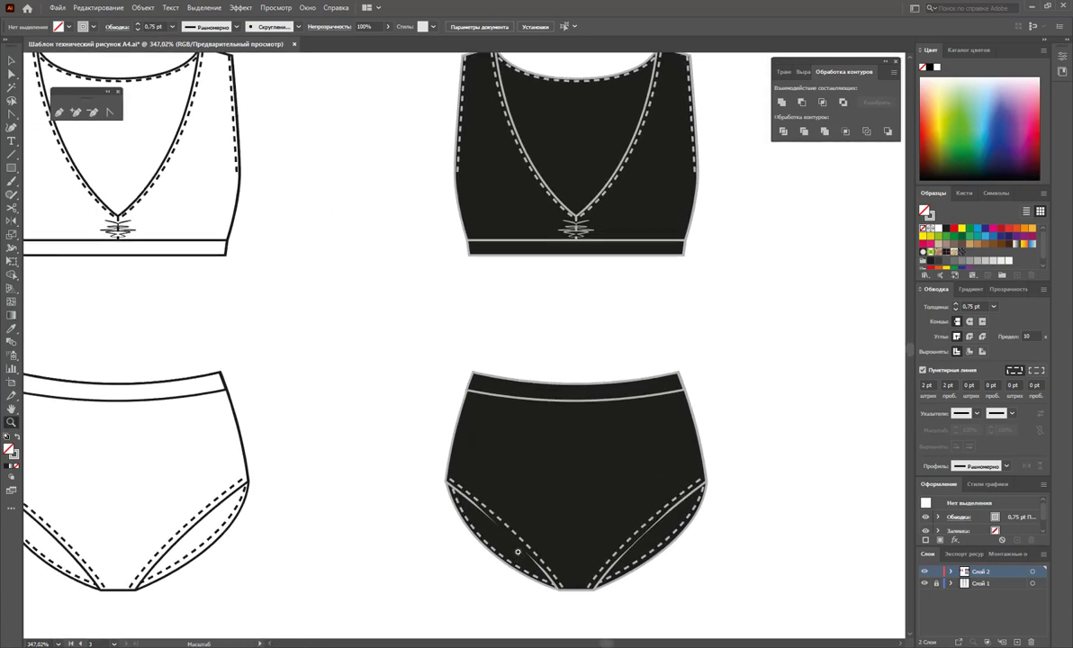
left_click(12, 73)
left_click(529, 536)
left_click(486, 504)
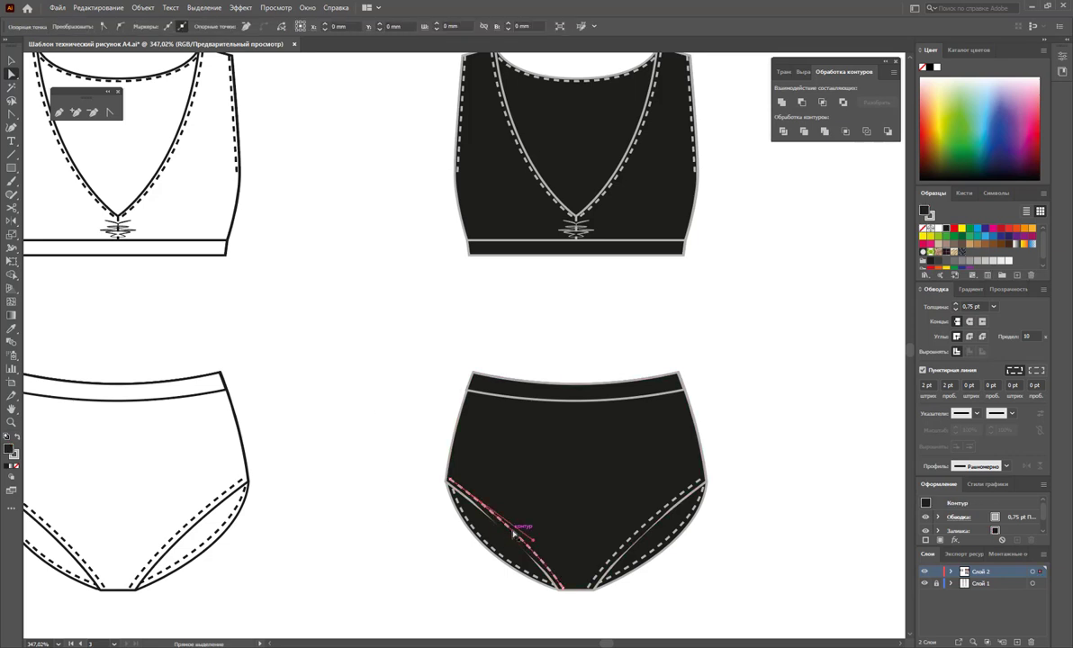
left_click(645, 525, "shift")
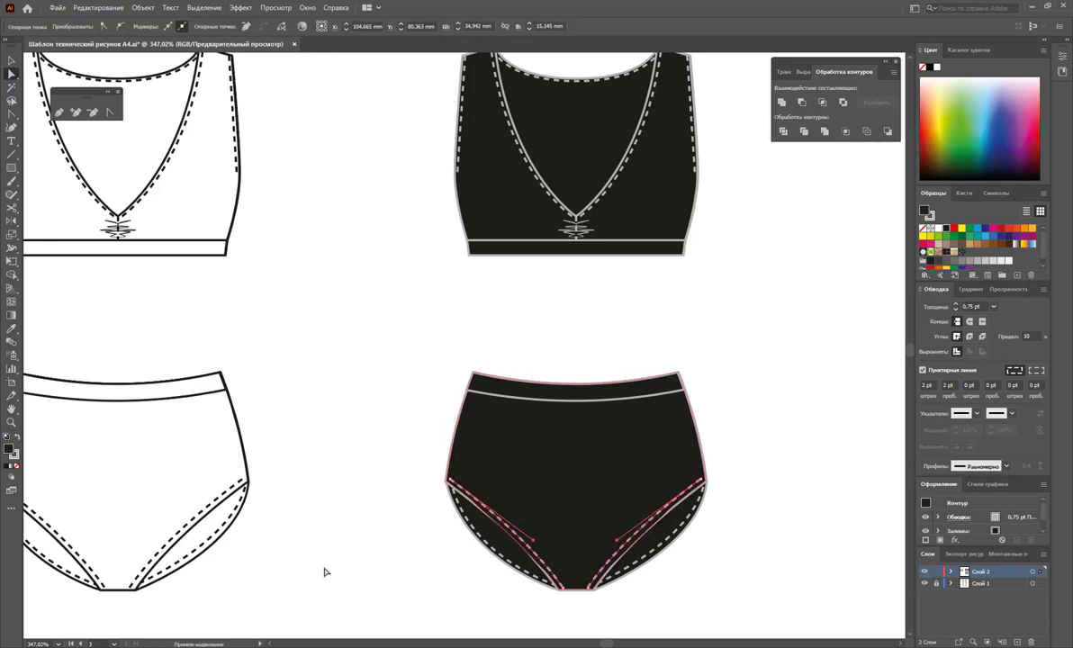
left_click(12, 465)
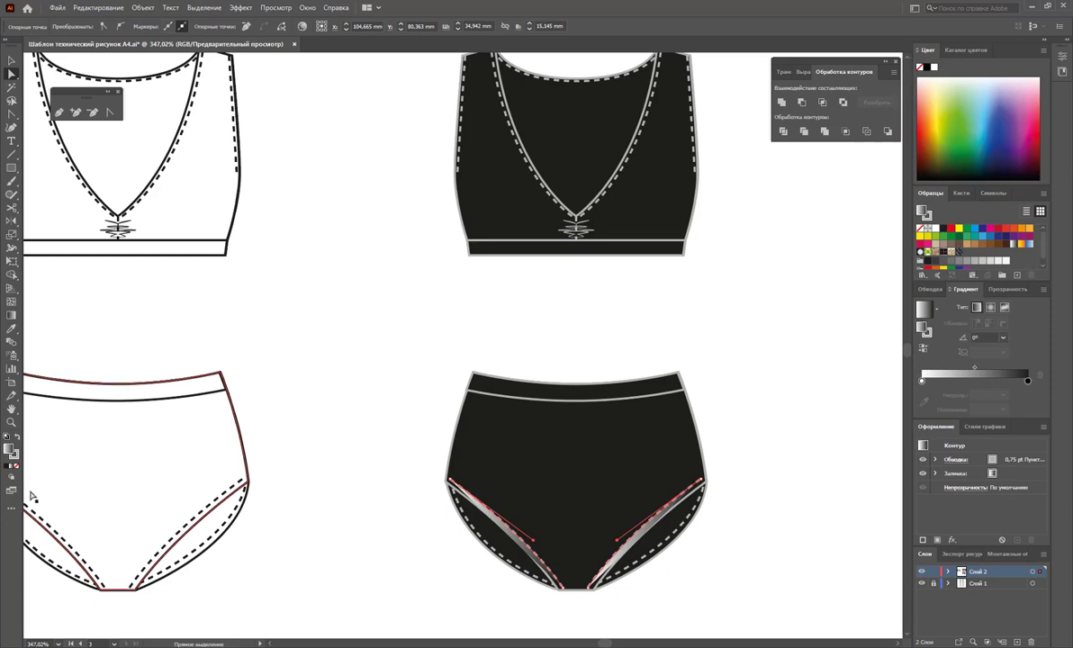
left_click(16, 466)
left_click(342, 522)
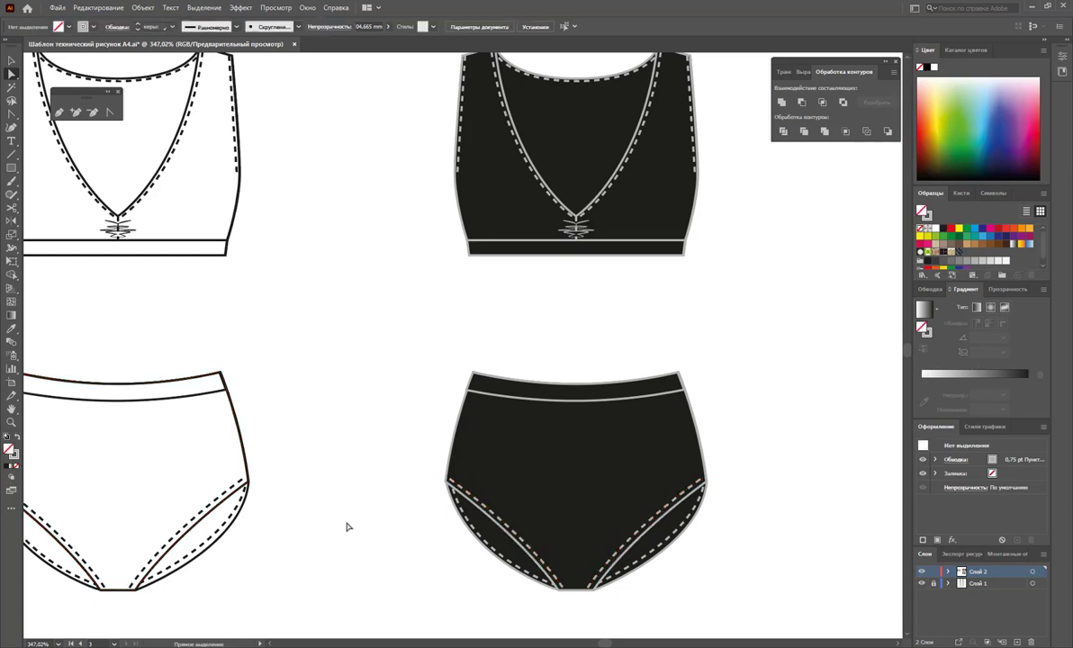
Zoom out with the Zoom tool to show all the artboards
key("z")
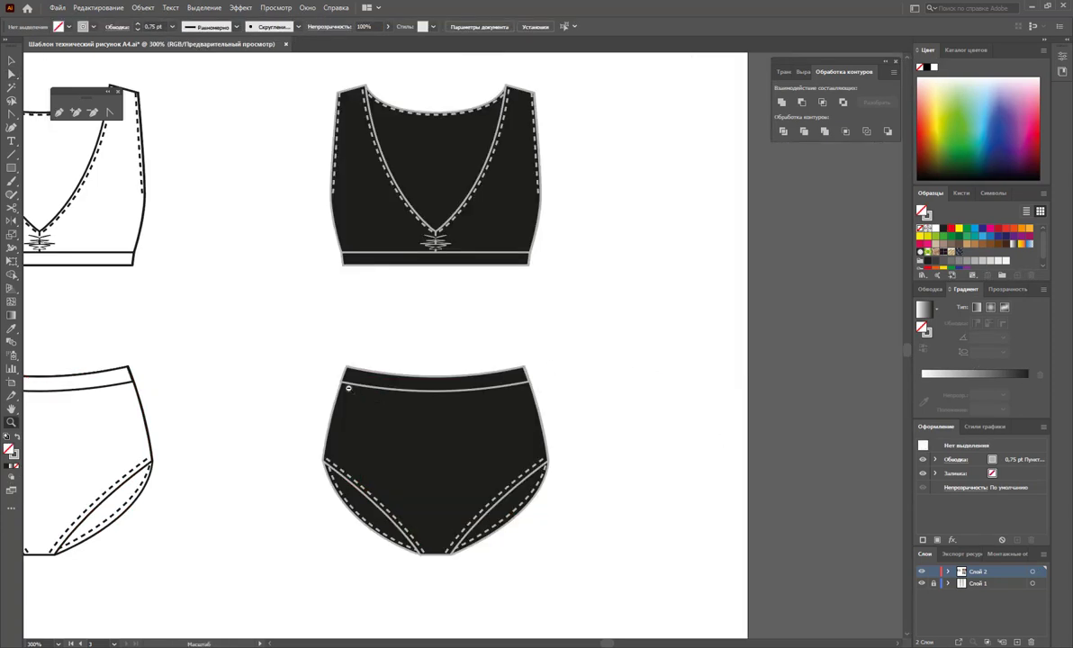
left_click(272, 374, "alt")
left_click(353, 342, "alt")
left_click(306, 301, "alt")
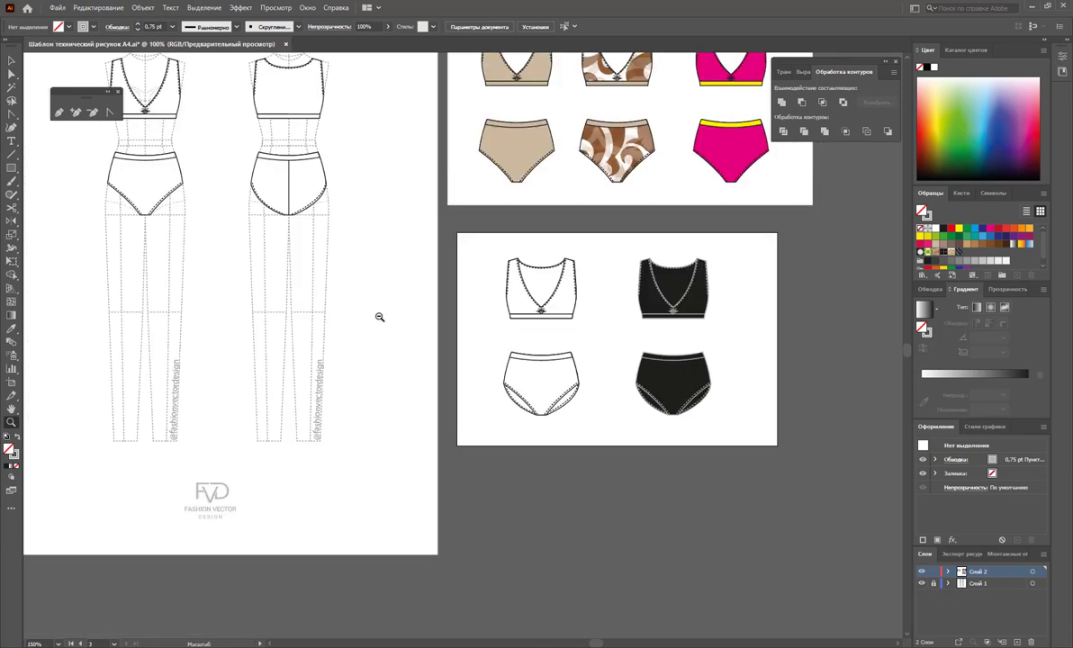
left_click(615, 357, "alt")
left_click_drag(529, 354, 649, 379)
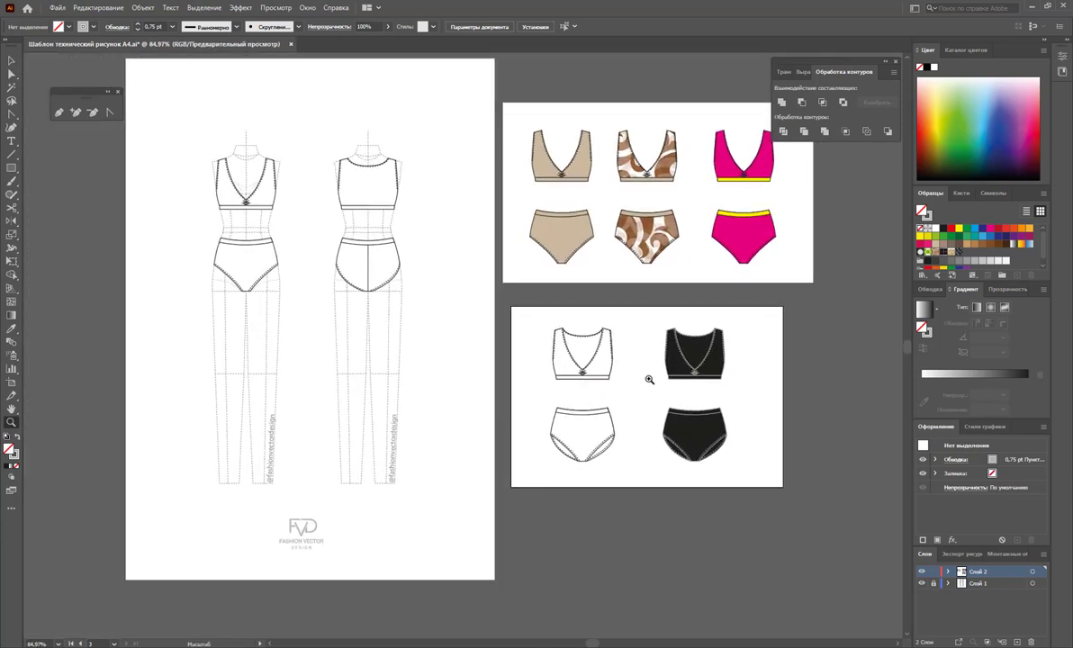